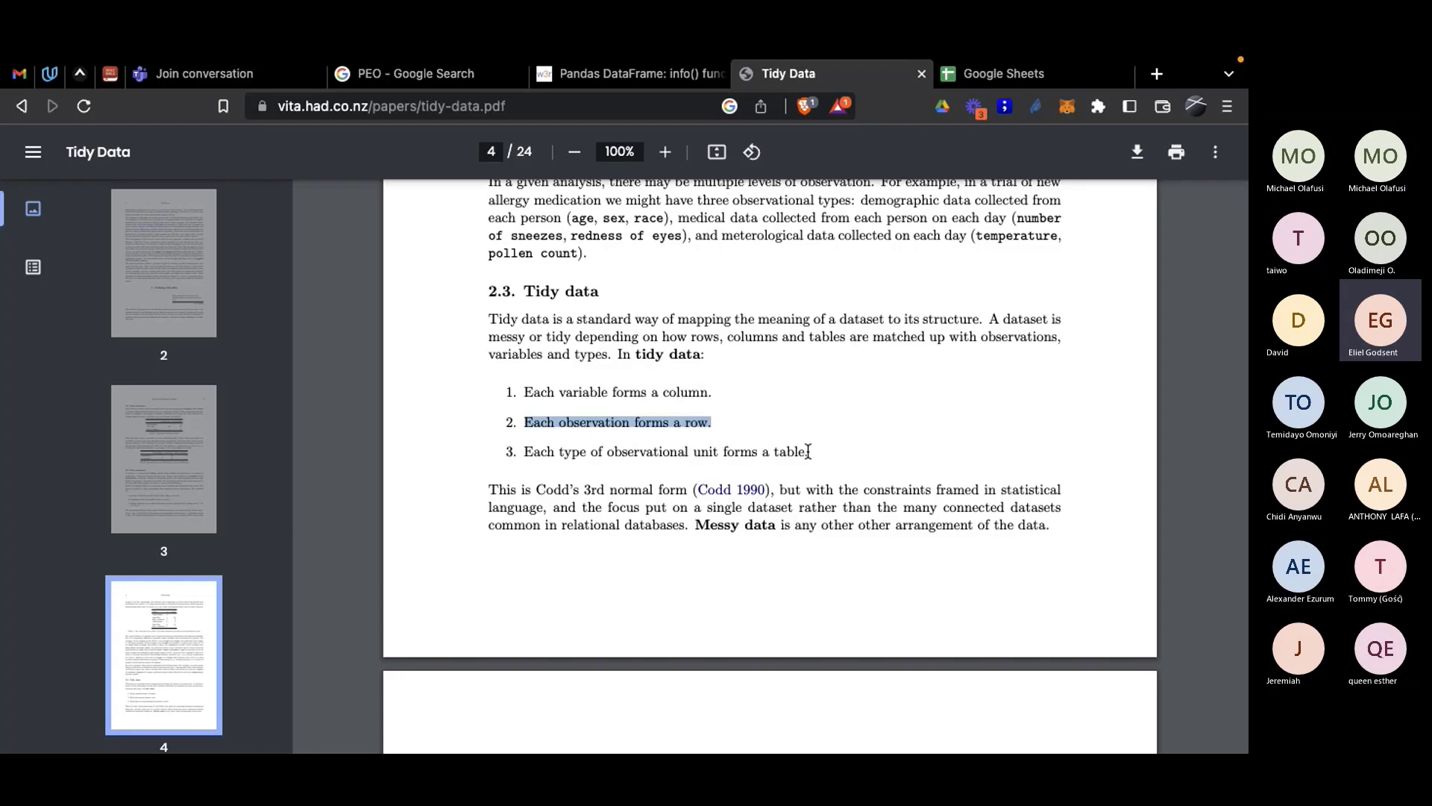
Step: Switch to the tmdbAnalysis notebook in VS Code and examine the first row's cast, title, tagline, keywords and budget in the df.explode('genres') output
{"action": "key", "text": "ctrl+Right"}
{"action": "scroll", "coordinate": [803, 451], "scroll_direction": "up", "scroll_amount": 3}
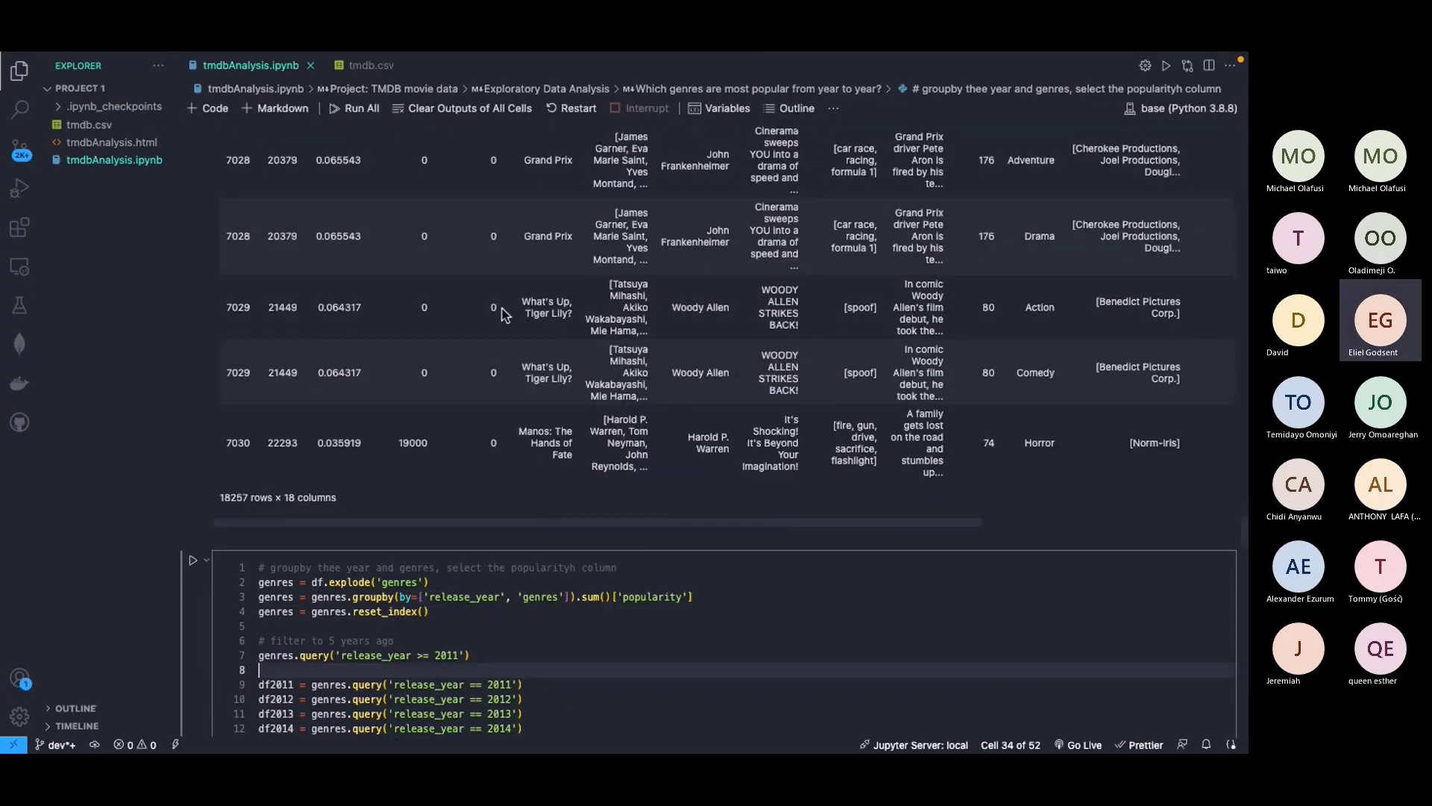
{"action": "left_click_drag", "start_coordinate": [474, 312], "coordinate": [571, 302]}
{"action": "scroll", "coordinate": [499, 303], "scroll_direction": "up", "scroll_amount": 3}
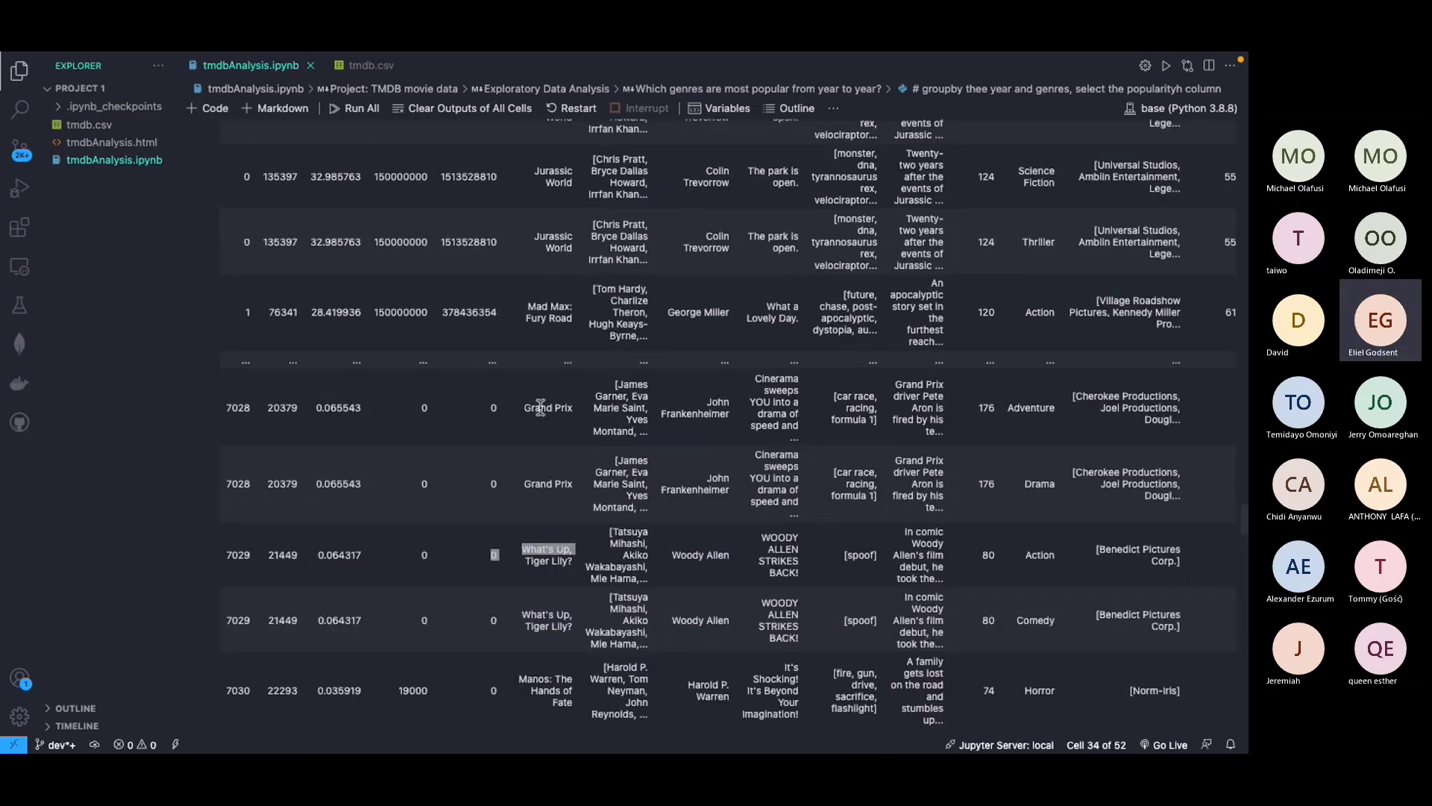
{"action": "scroll", "coordinate": [540, 407], "scroll_direction": "up", "scroll_amount": 5}
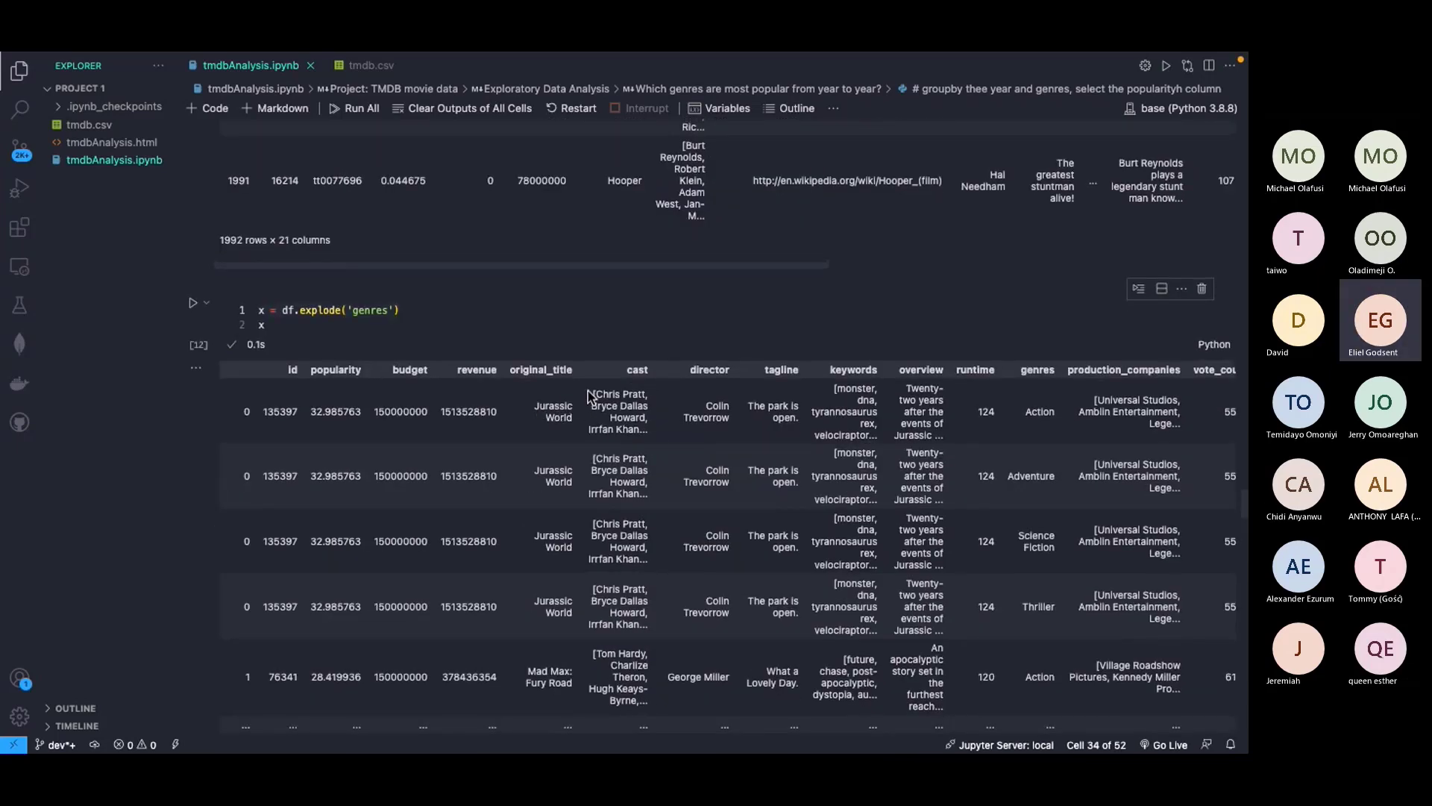
{"action": "left_click_drag", "start_coordinate": [588, 396], "coordinate": [651, 440]}
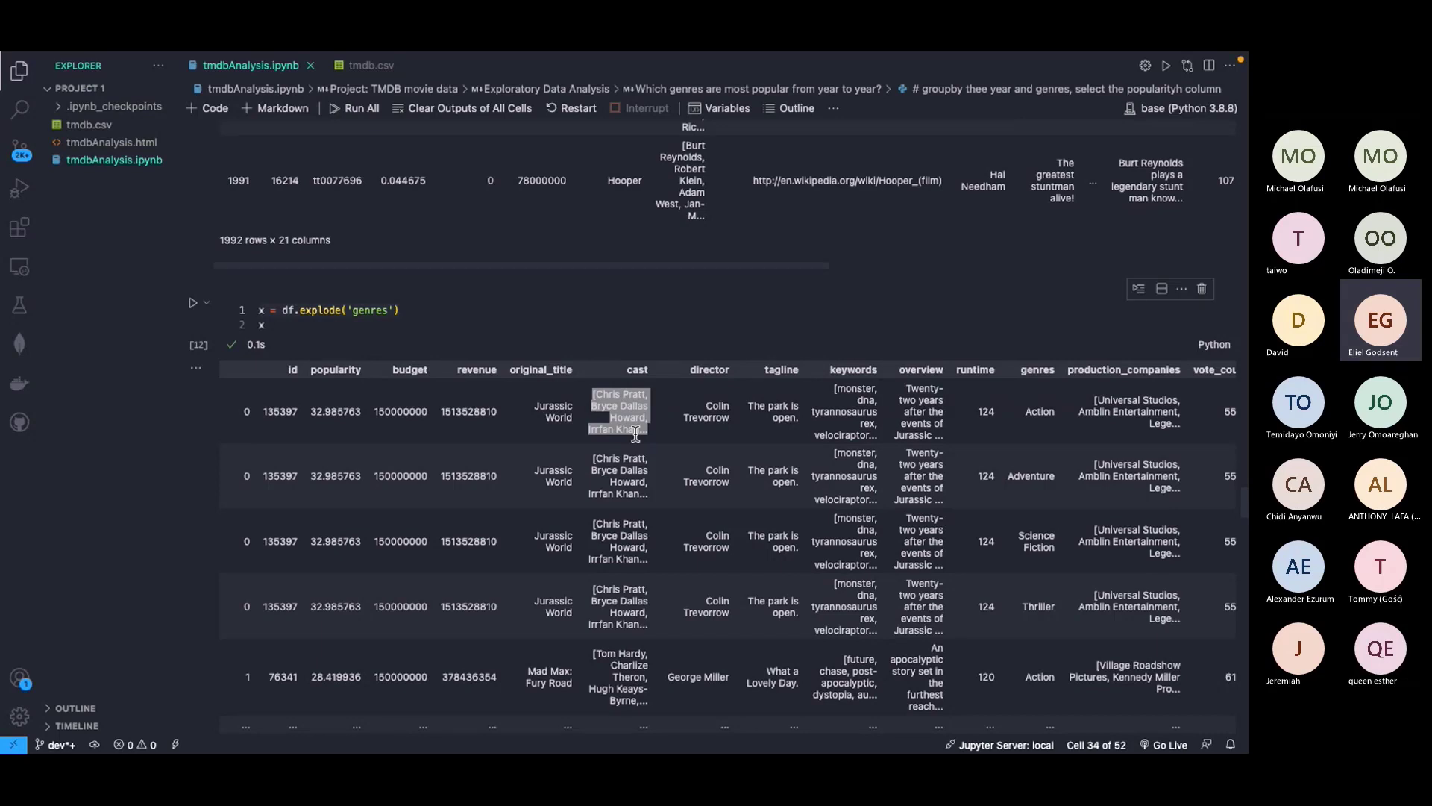
{"action": "double_click", "coordinate": [555, 418]}
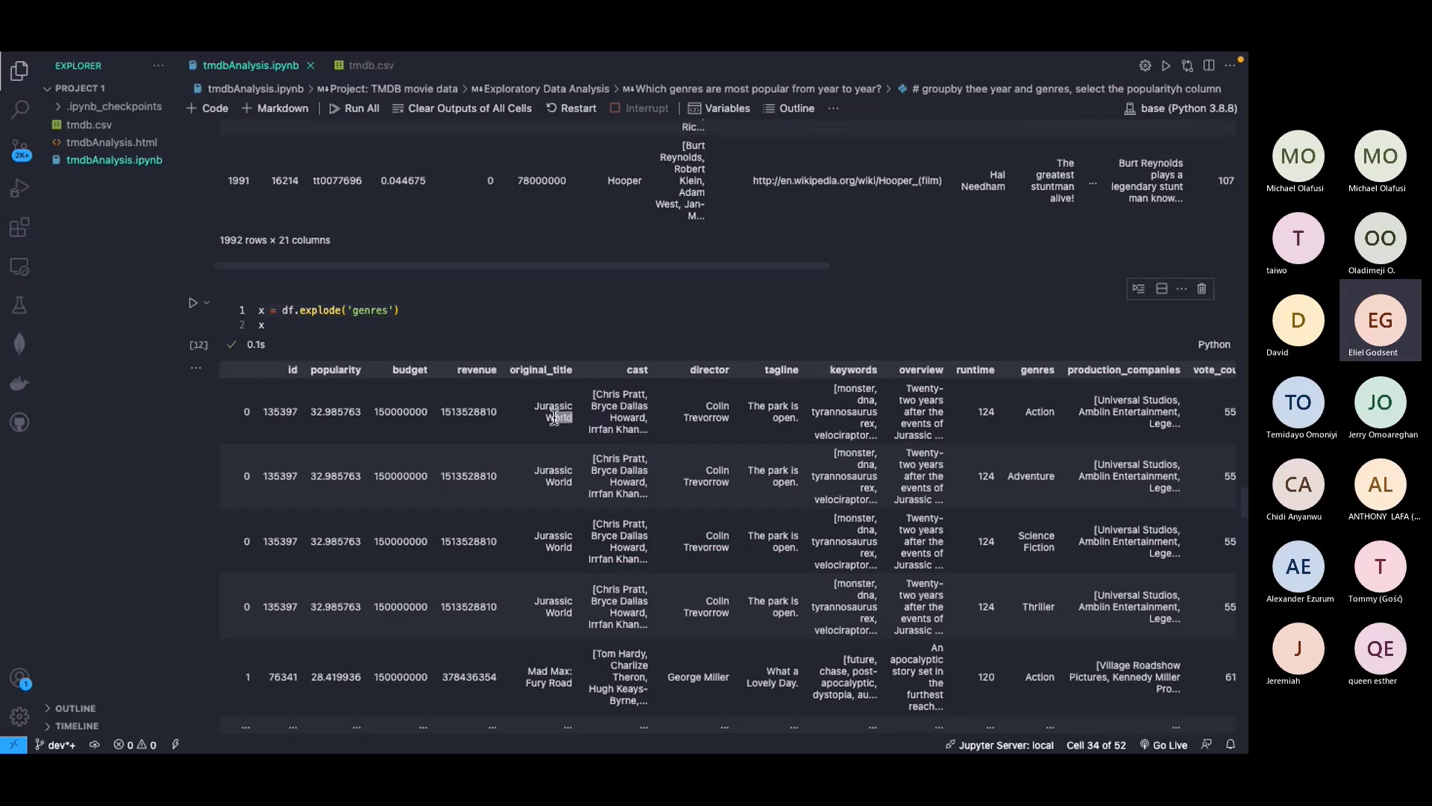
{"action": "left_click_drag", "start_coordinate": [555, 417], "coordinate": [528, 411]}
{"action": "left_click_drag", "start_coordinate": [748, 406], "coordinate": [811, 429]}
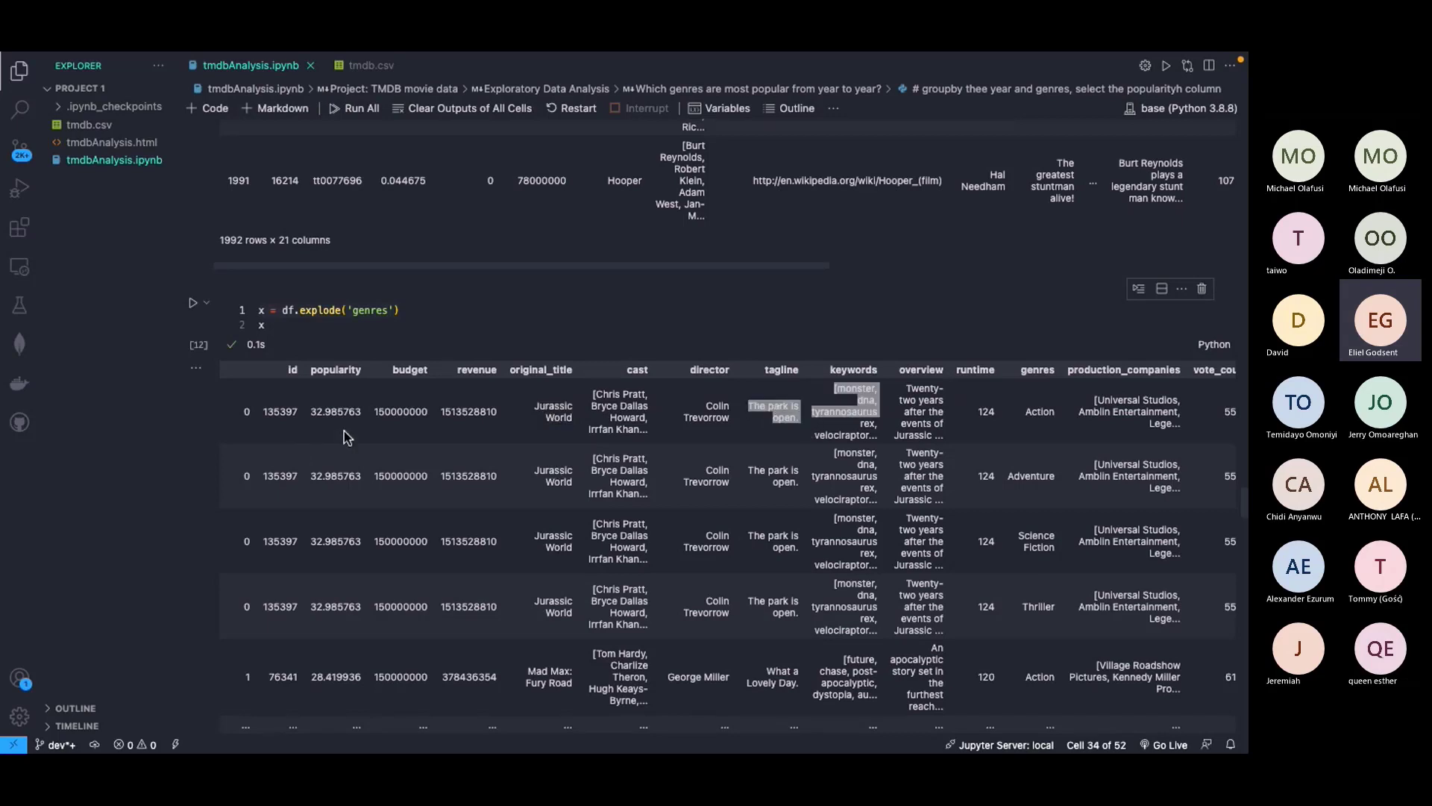
{"action": "left_click_drag", "start_coordinate": [374, 412], "coordinate": [424, 416]}
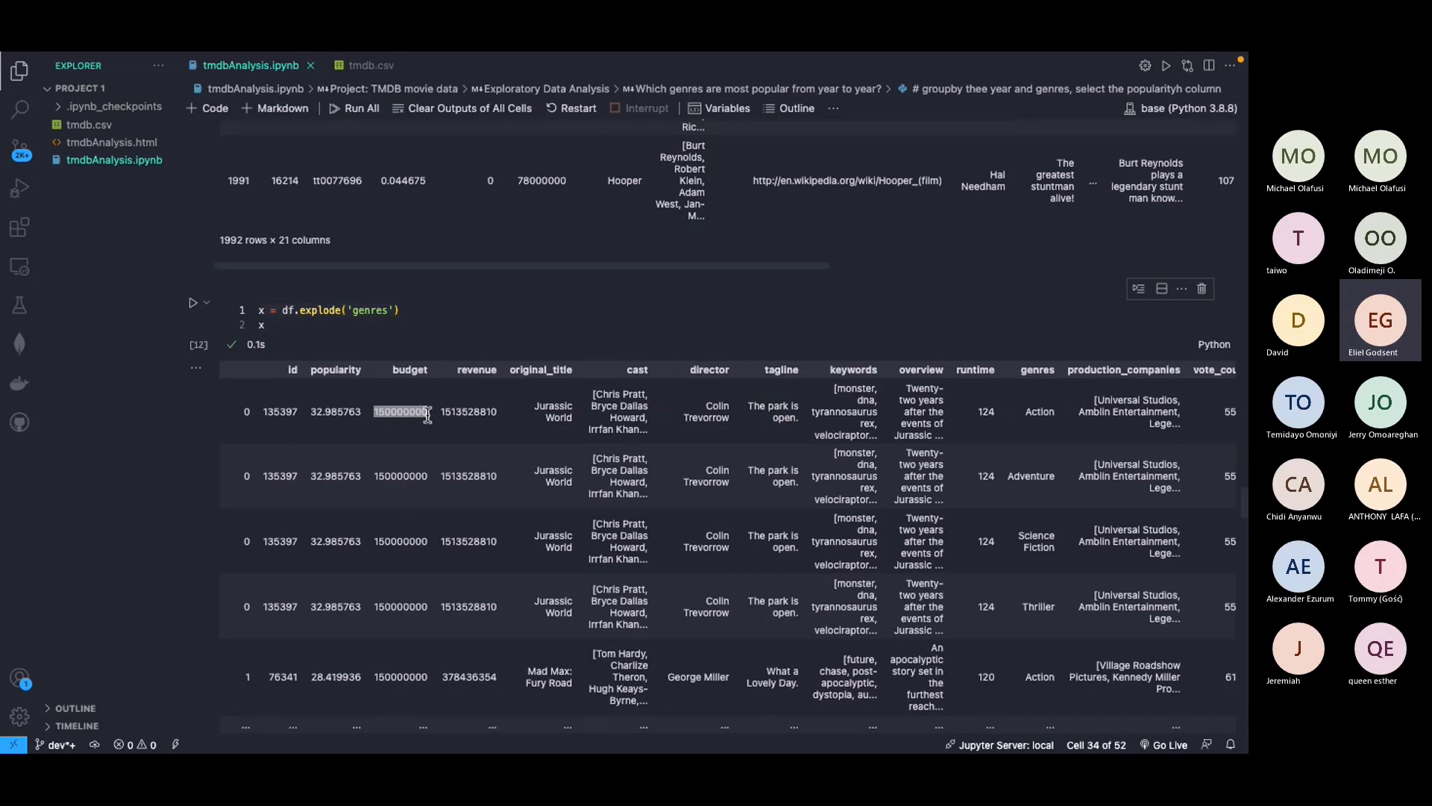
Step: Switch to Google Sheets, create a blank spreadsheet and enter the header "integer" in cell A1
{"action": "key", "text": "alt+Tab"}
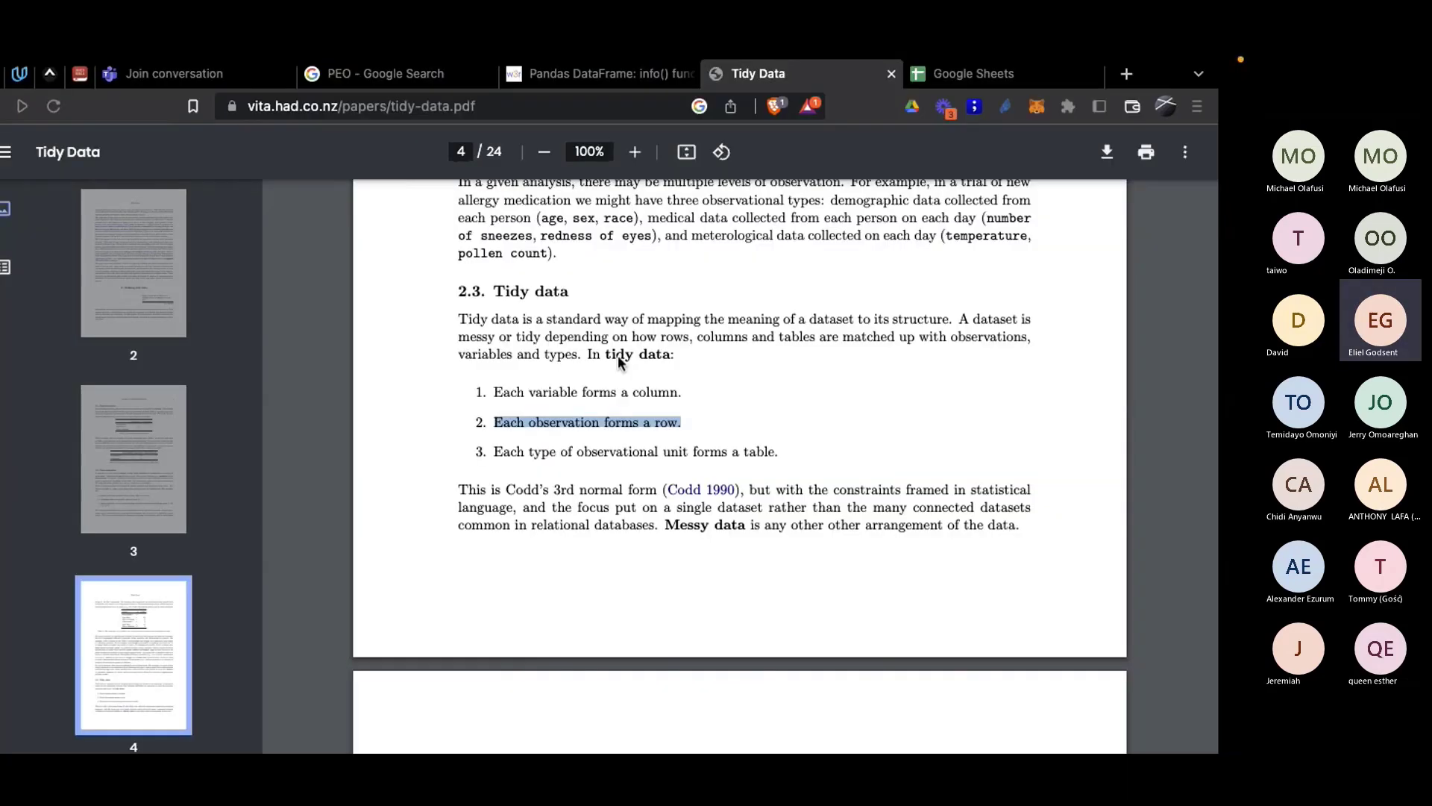
{"action": "left_click", "coordinate": [1003, 74]}
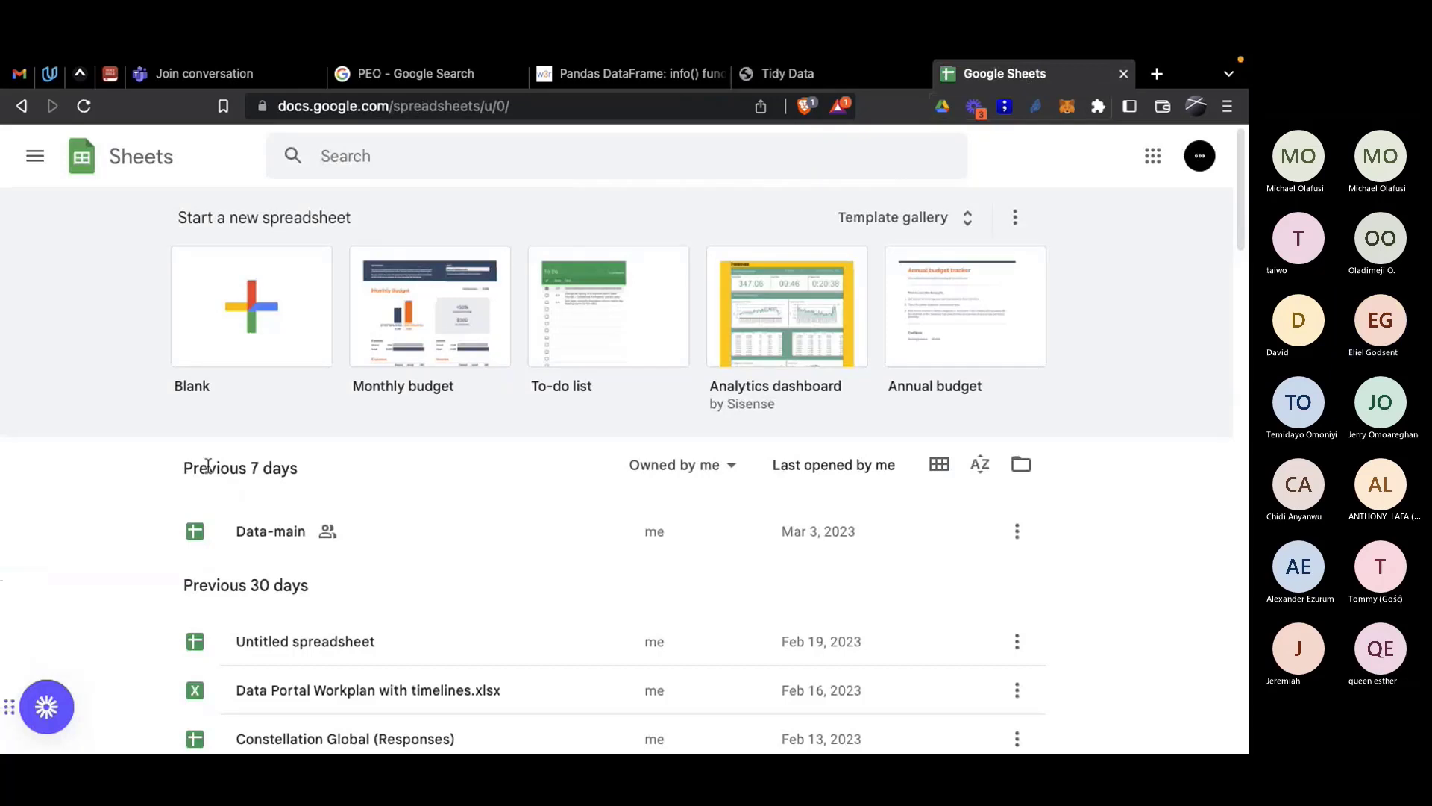
{"action": "left_click", "coordinate": [294, 306]}
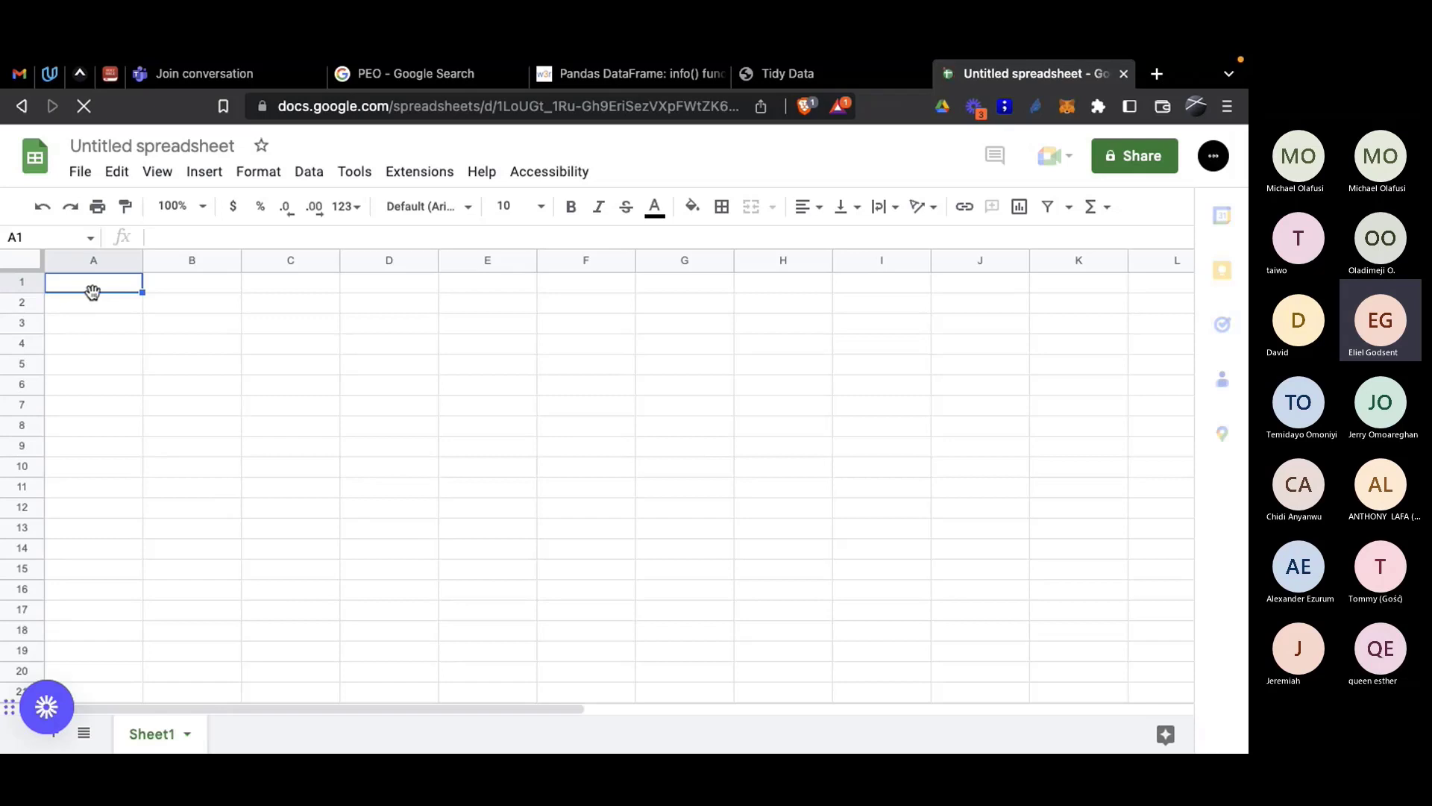
{"action": "type", "text": "ing"}
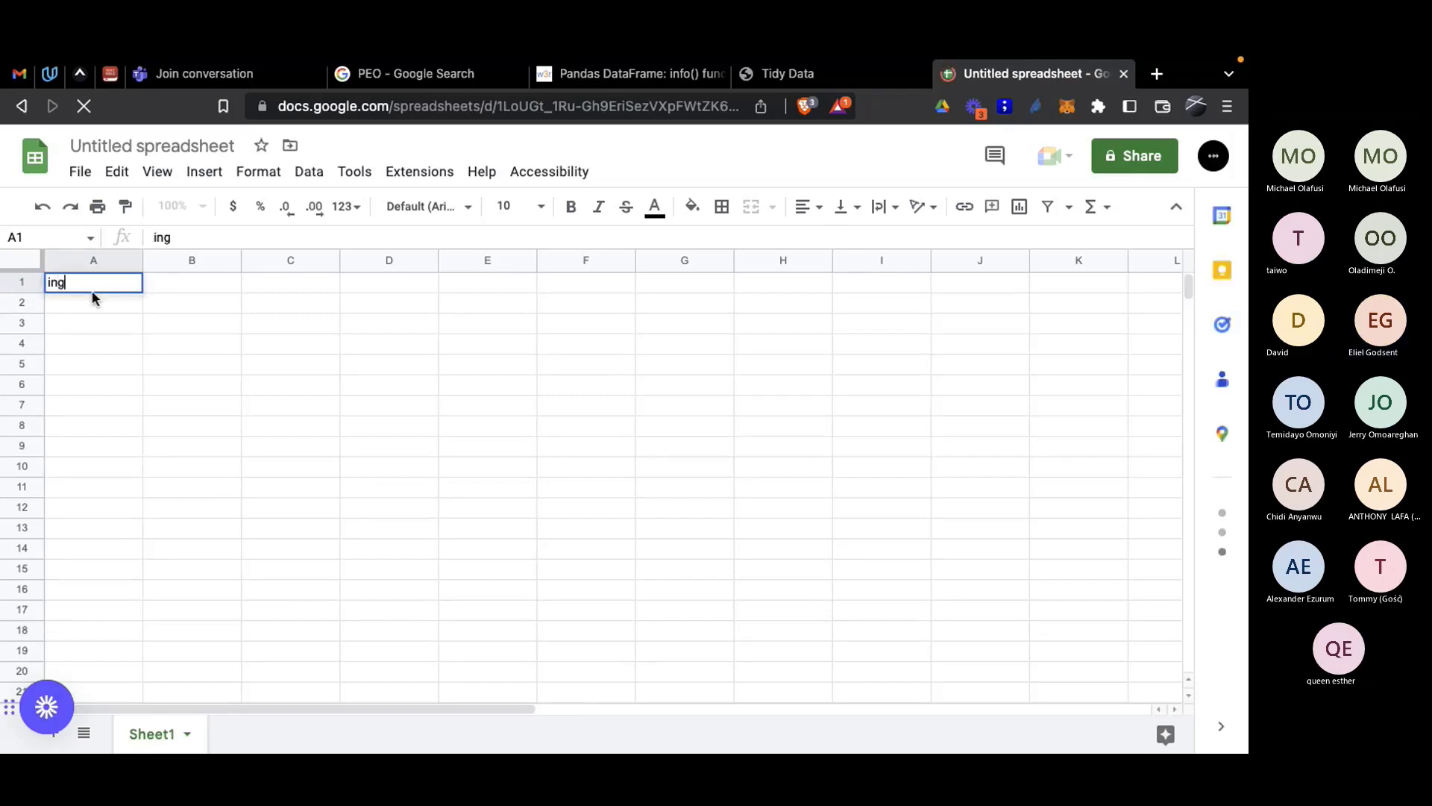
{"action": "key", "text": "BackSpace"}
{"action": "type", "text": "tegere"}
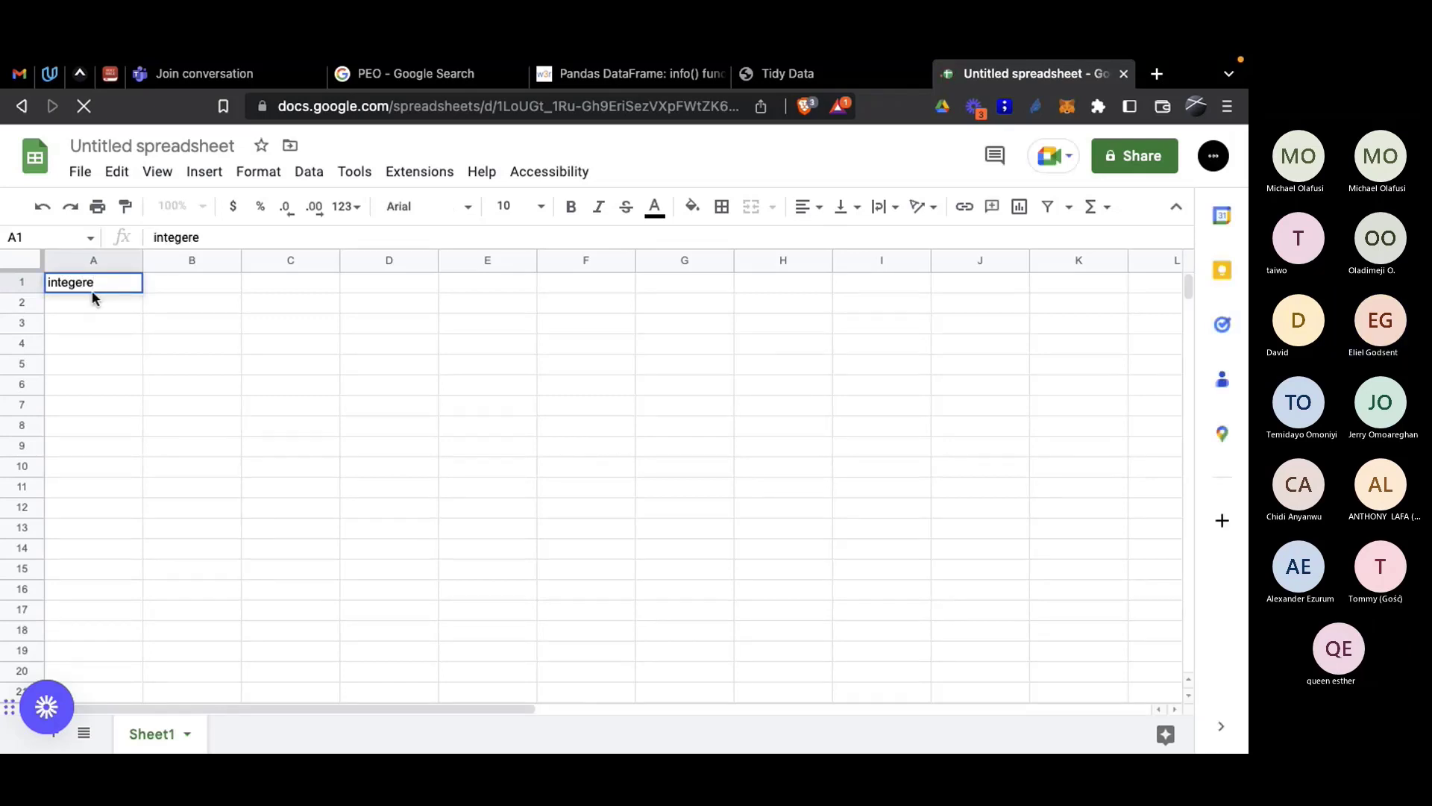
{"action": "key", "text": "BackSpace"}
{"action": "key", "text": "Return"}
Step: Fill cells A2 to A6 with the numbers 1, 2, 3, 4 and 4
{"action": "type", "text": "1"}
{"action": "key", "text": "Return"}
{"action": "type", "text": "2"}
{"action": "key", "text": "Return"}
{"action": "type", "text": "3"}
{"action": "key", "text": "Return"}
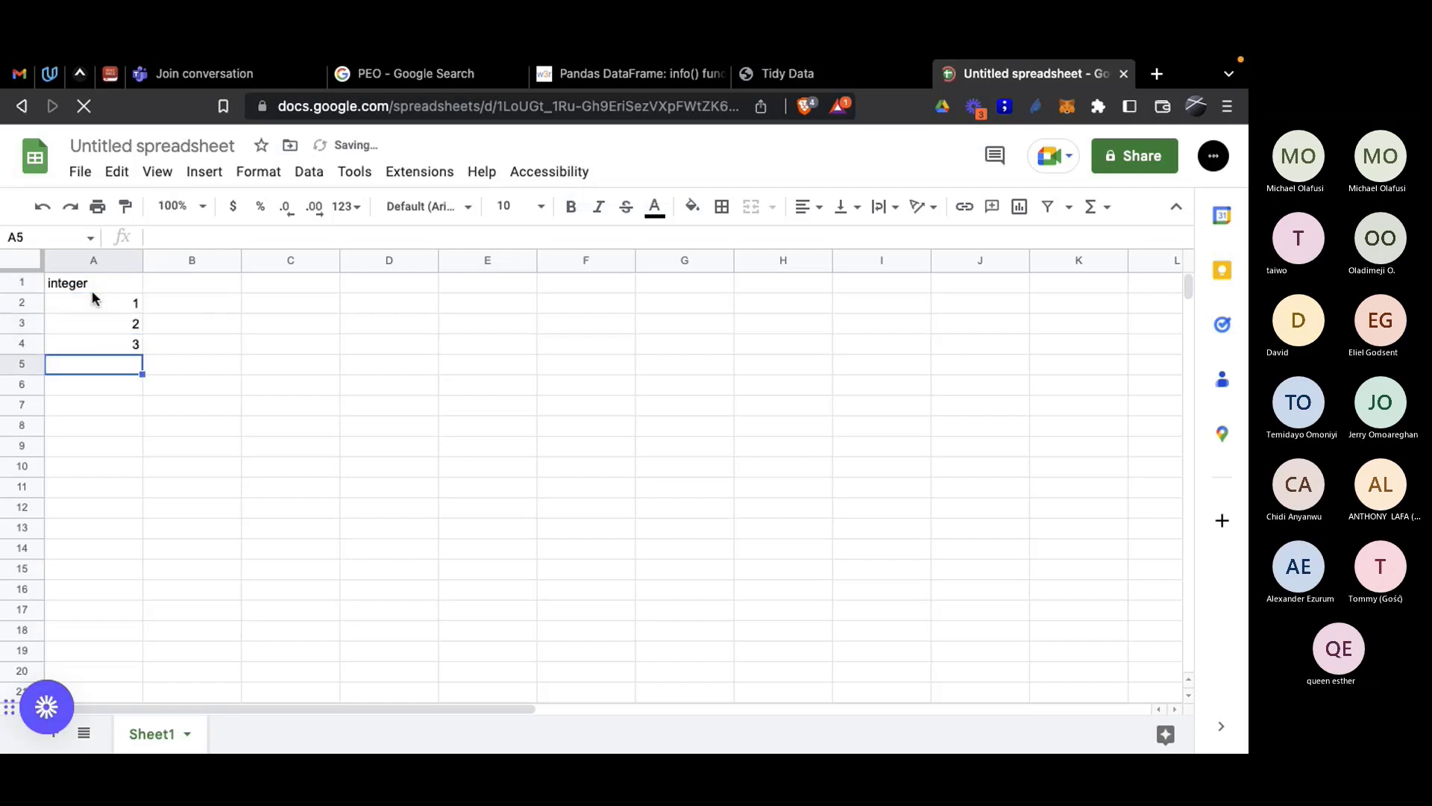
{"action": "type", "text": "4"}
{"action": "key", "text": "Return"}
{"action": "type", "text": "45"}
{"action": "key", "text": "BackSpace"}
{"action": "key", "text": "BackSpace"}
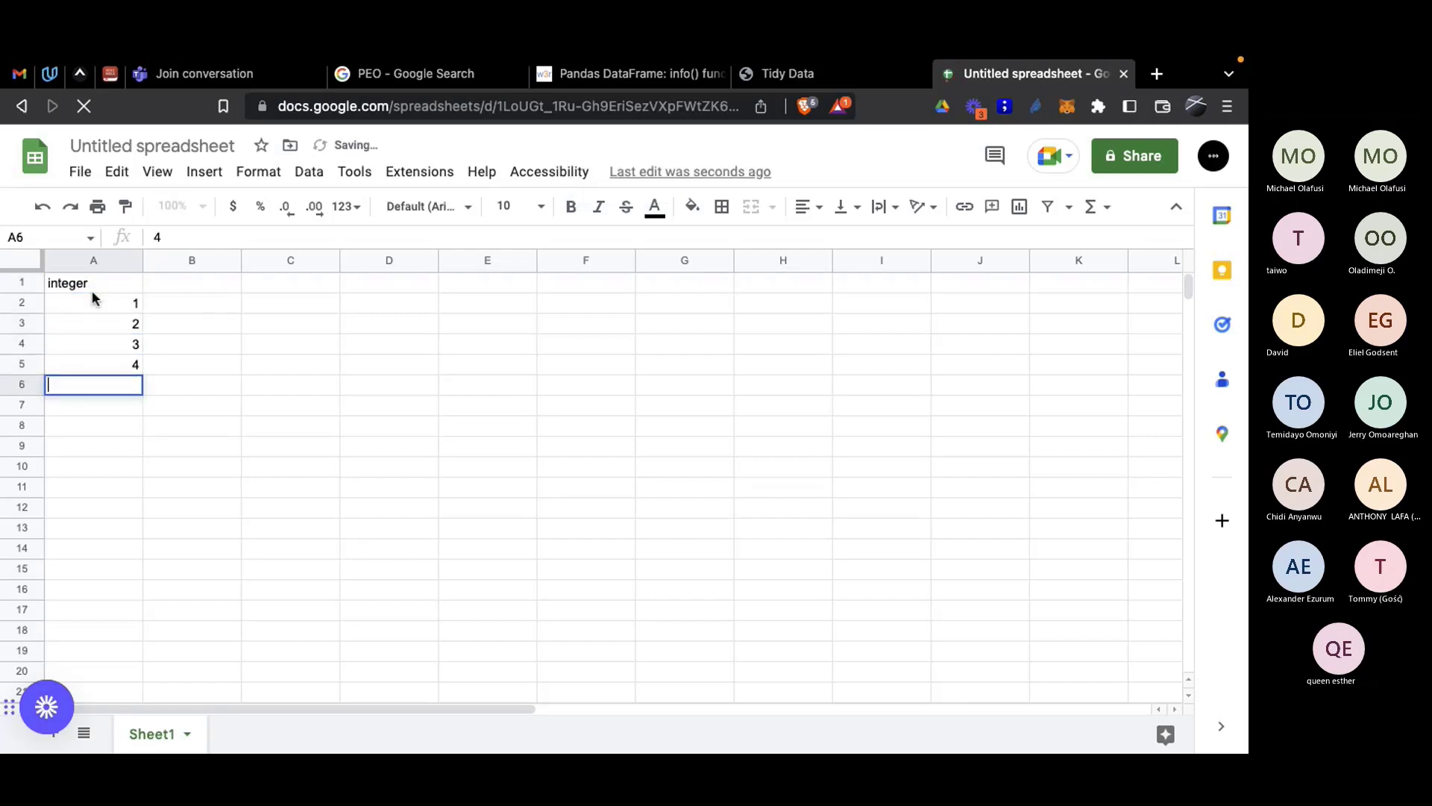
{"action": "type", "text": "4"}
{"action": "key", "text": "Return"}
Step: Enter the words "six", "seven" and "eight" in cells A7 to A9
{"action": "type", "text": "six"}
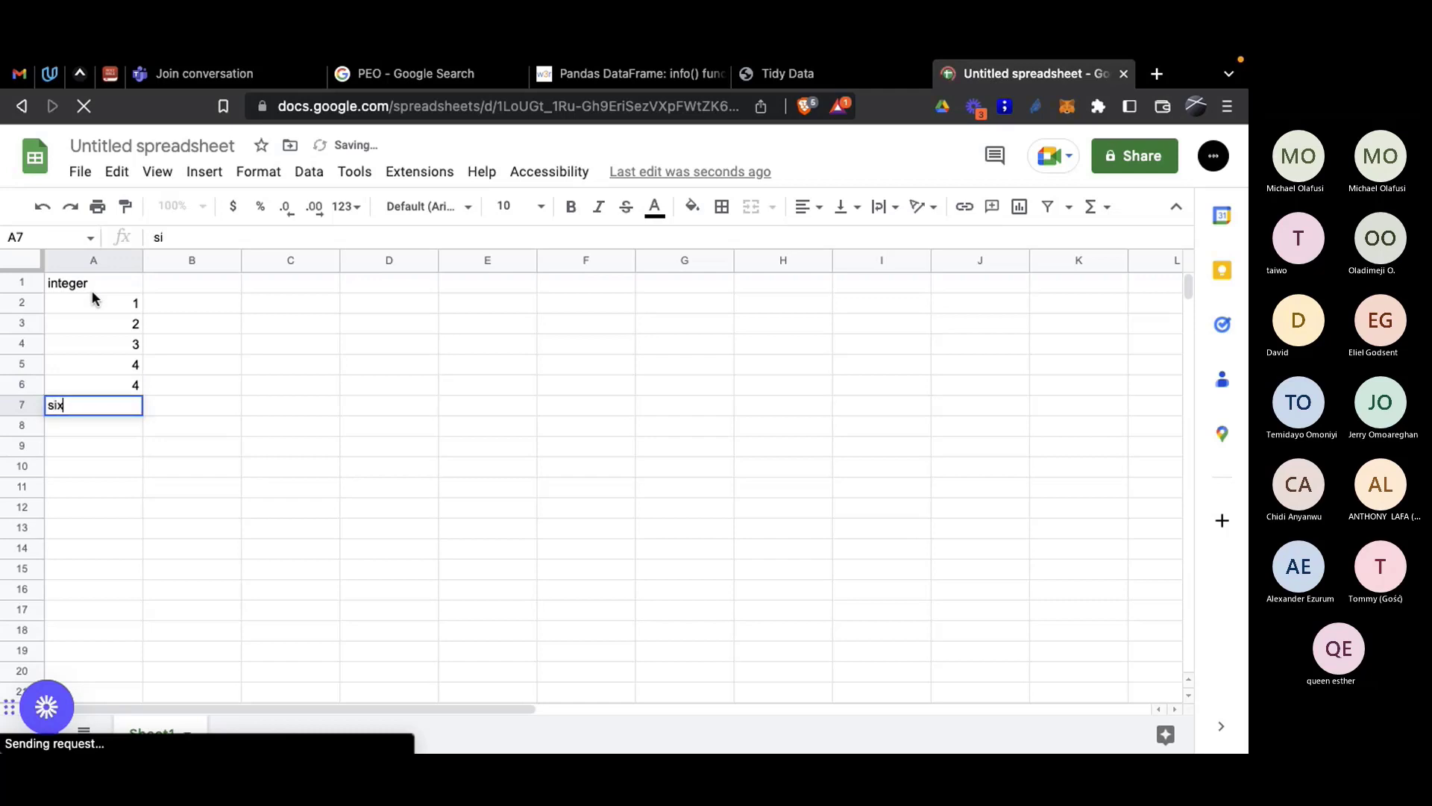
{"action": "key", "text": "Return"}
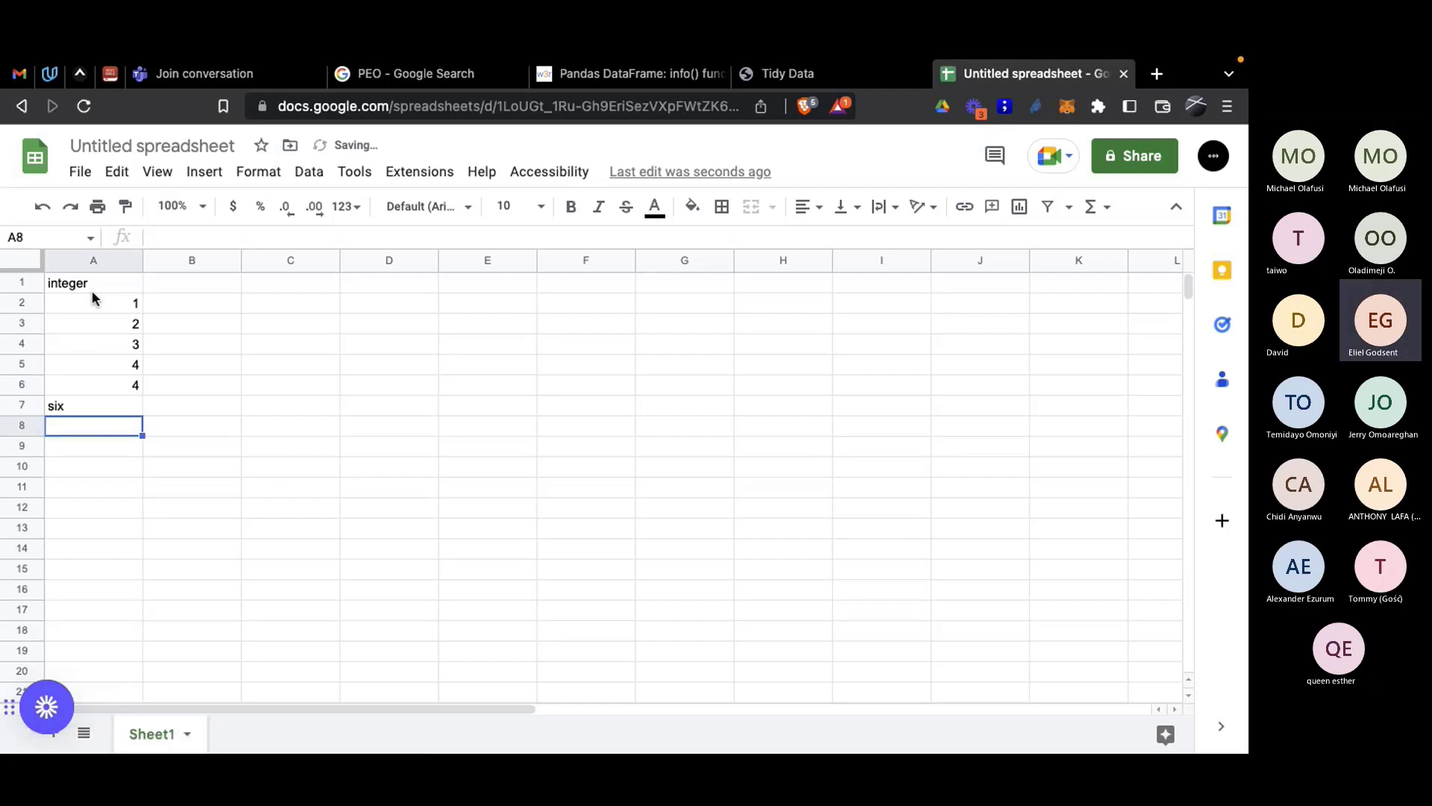
{"action": "type", "text": "seven"}
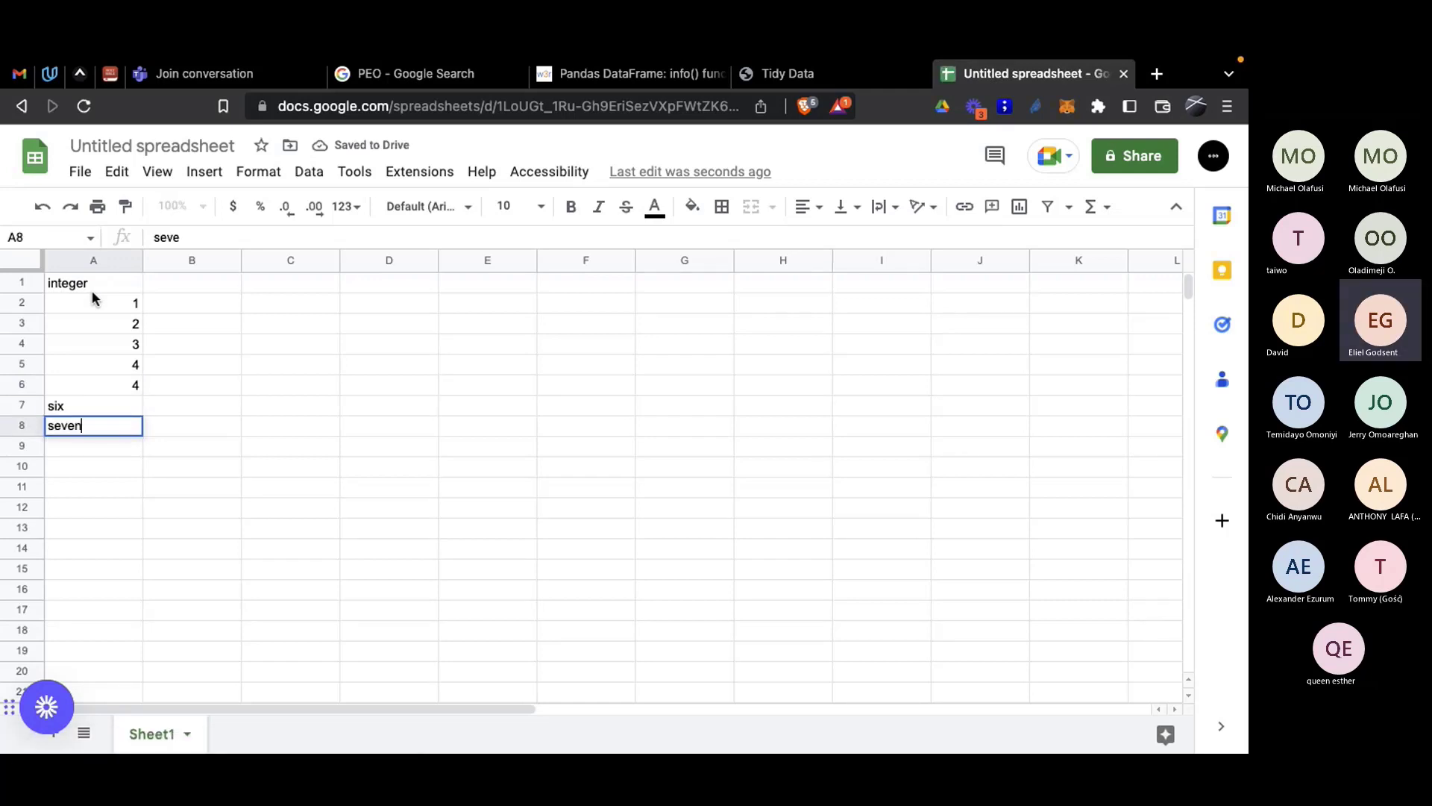
{"action": "key", "text": "Return"}
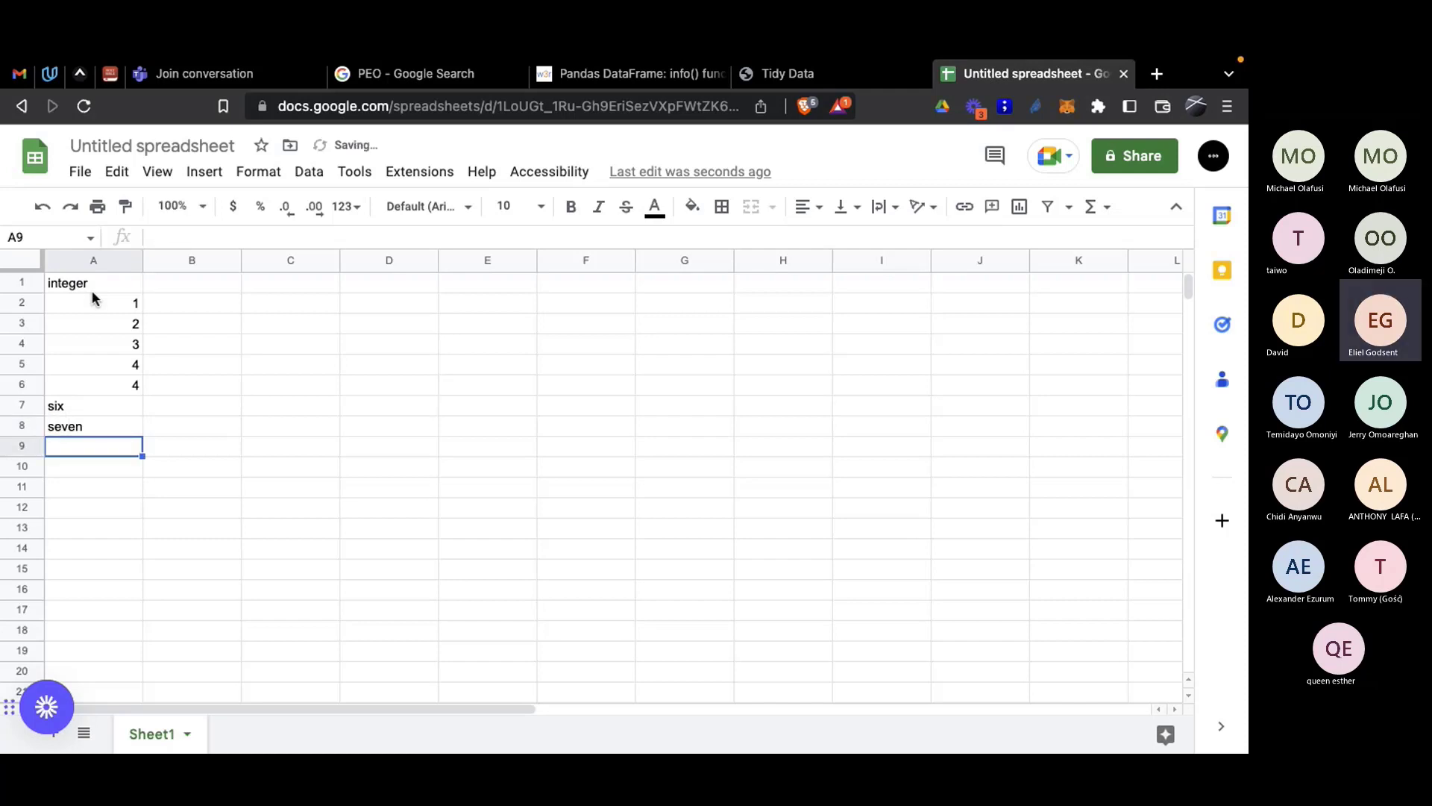
{"action": "type", "text": "eight"}
{"action": "key", "text": "Return"}
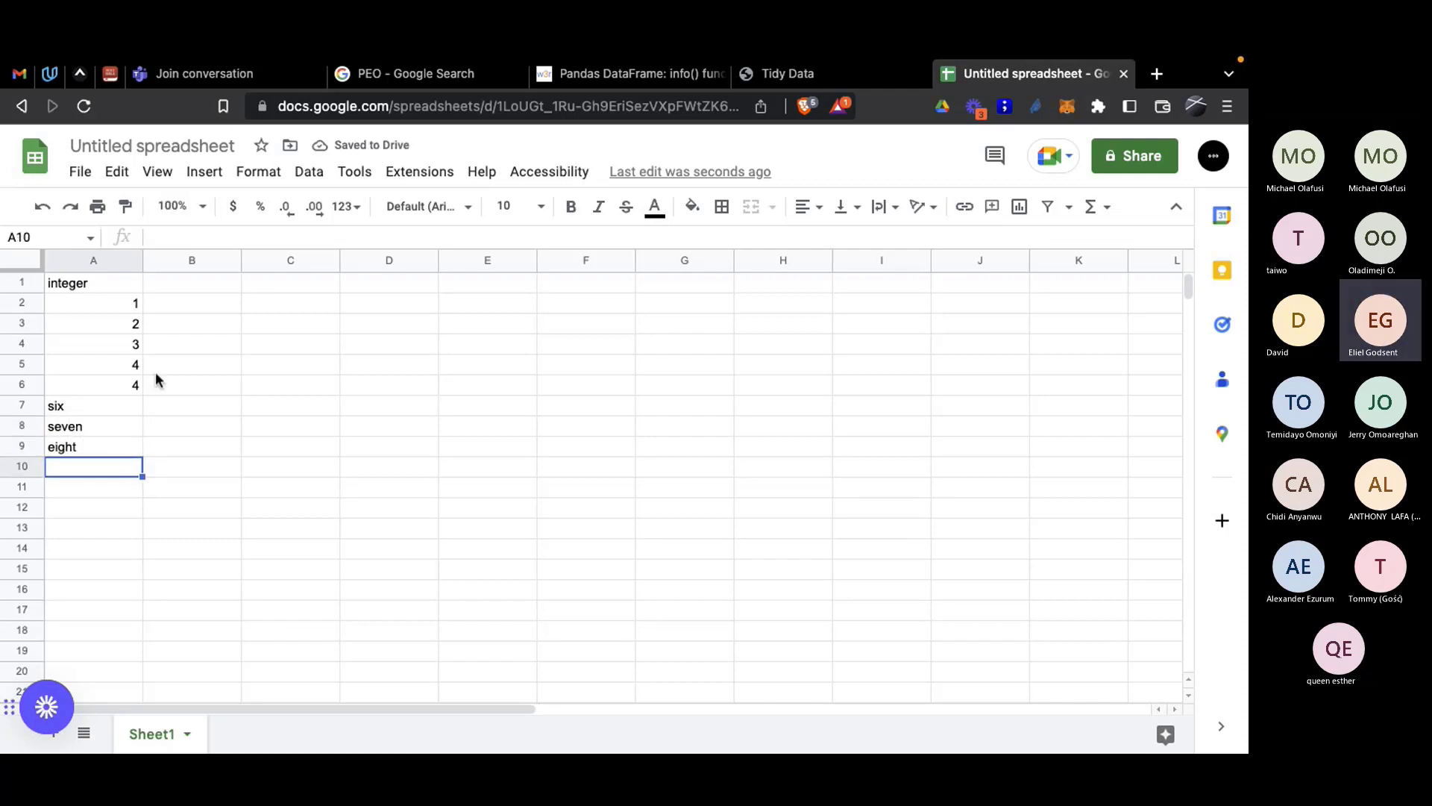
Step: Go to the Tidy Data paper and highlight its first rule, "Each variable forms a column."
{"action": "left_click", "coordinate": [785, 73]}
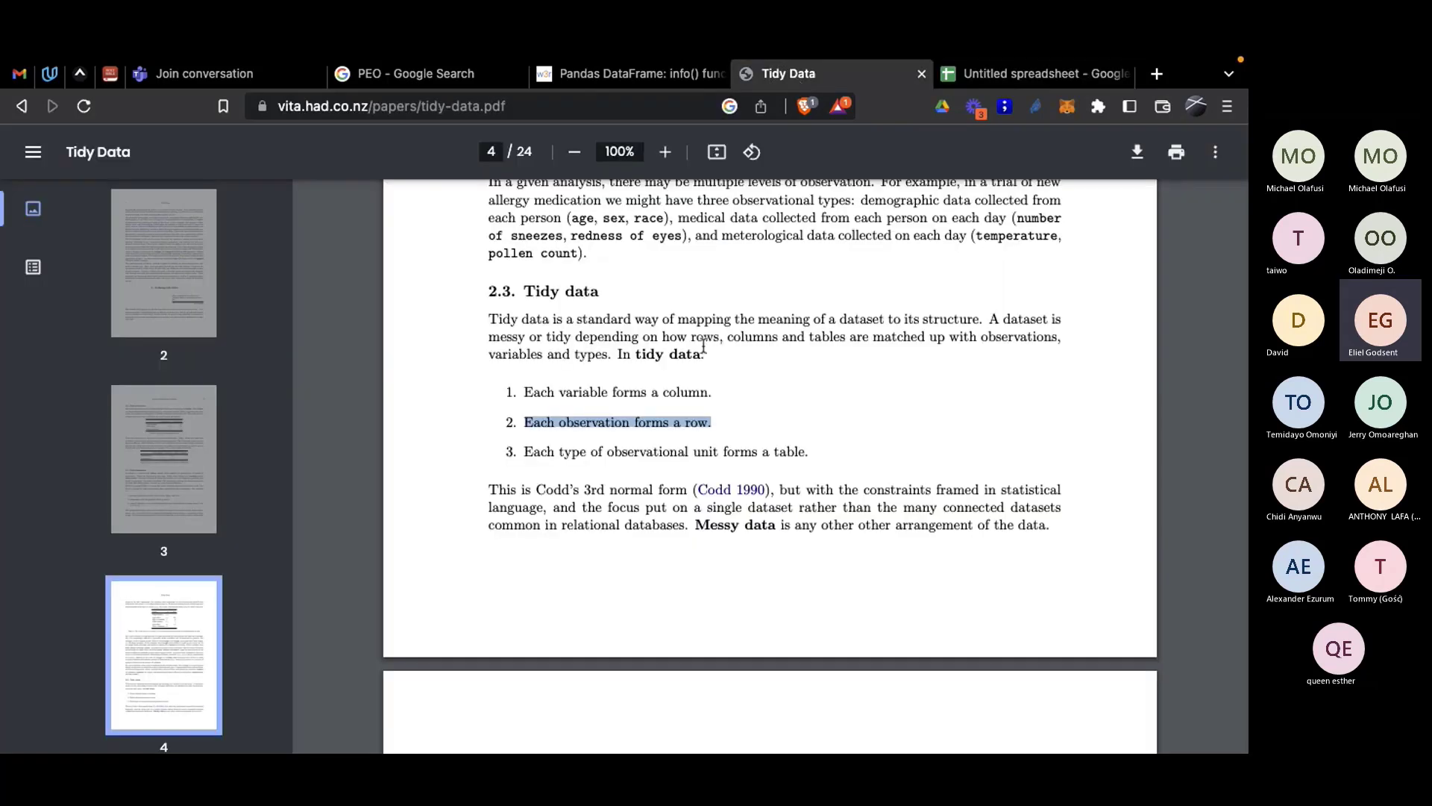
{"action": "left_click_drag", "start_coordinate": [710, 393], "coordinate": [505, 392]}
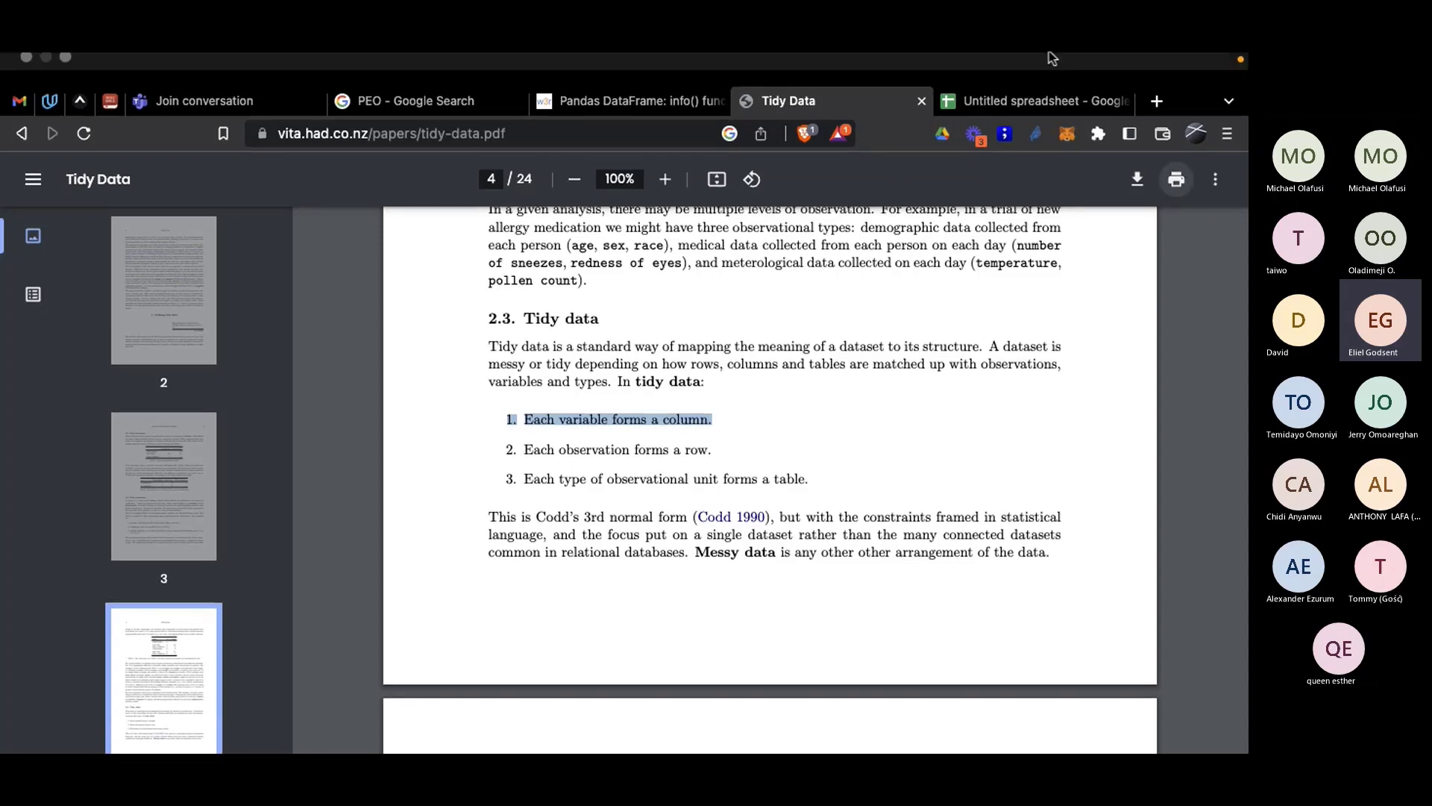
{"action": "left_click", "coordinate": [1050, 53]}
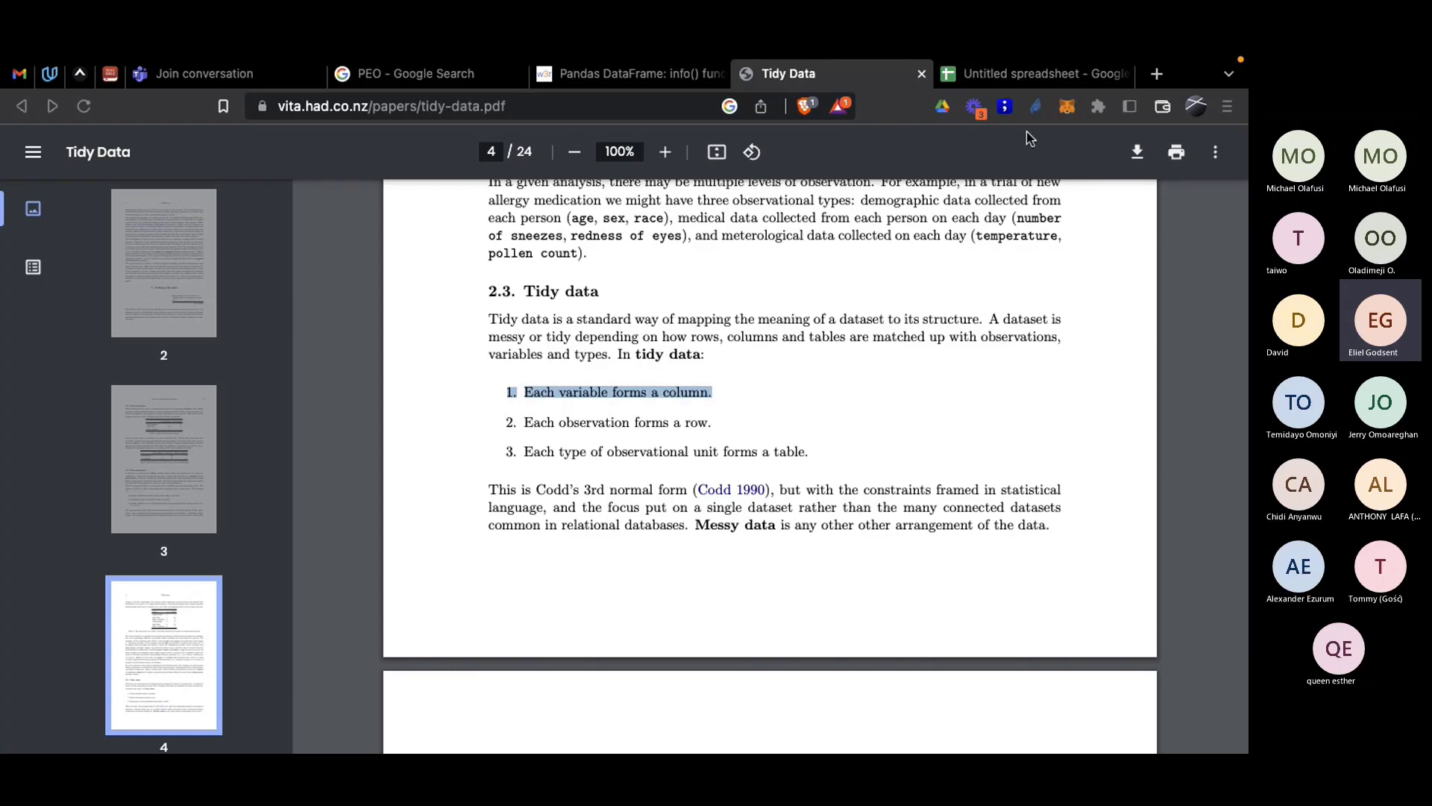
{"action": "left_click", "coordinate": [1048, 72]}
{"action": "left_click", "coordinate": [836, 73]}
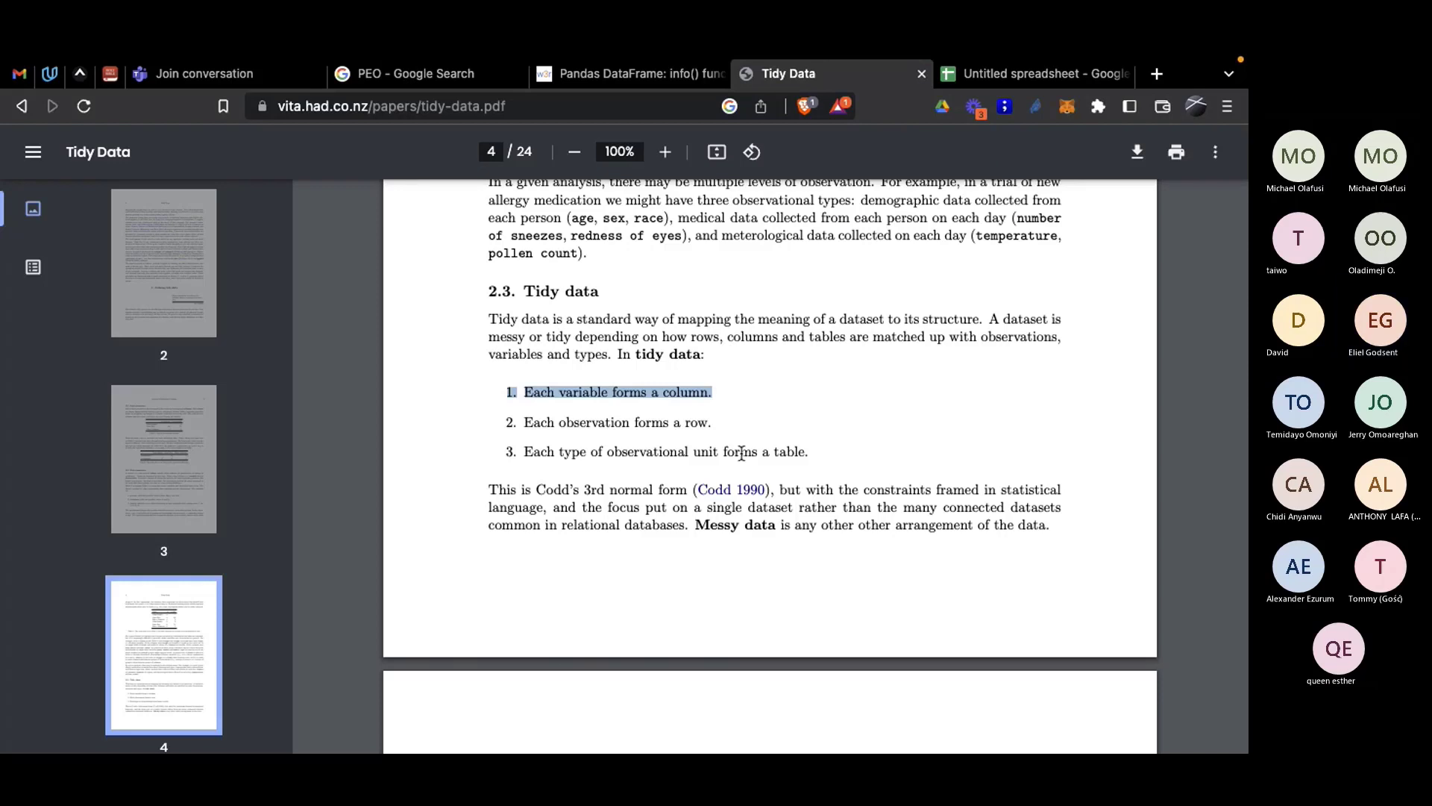
Step: Return to the untitled spreadsheet and change the value in cell A6 to 5
{"action": "key", "text": "ctrl+Right"}
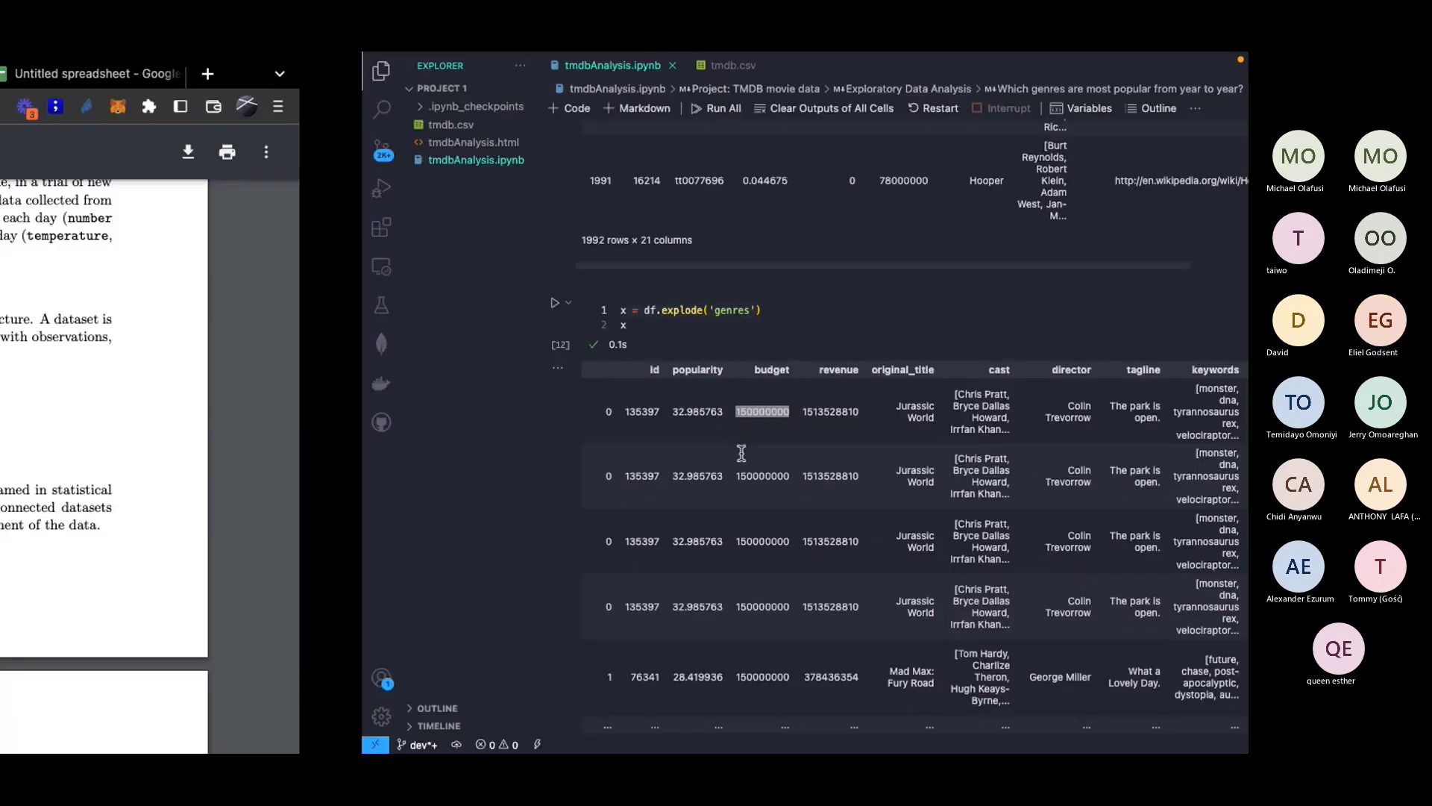
{"action": "key", "text": "ctrl+Left"}
{"action": "left_click", "coordinate": [1056, 74]}
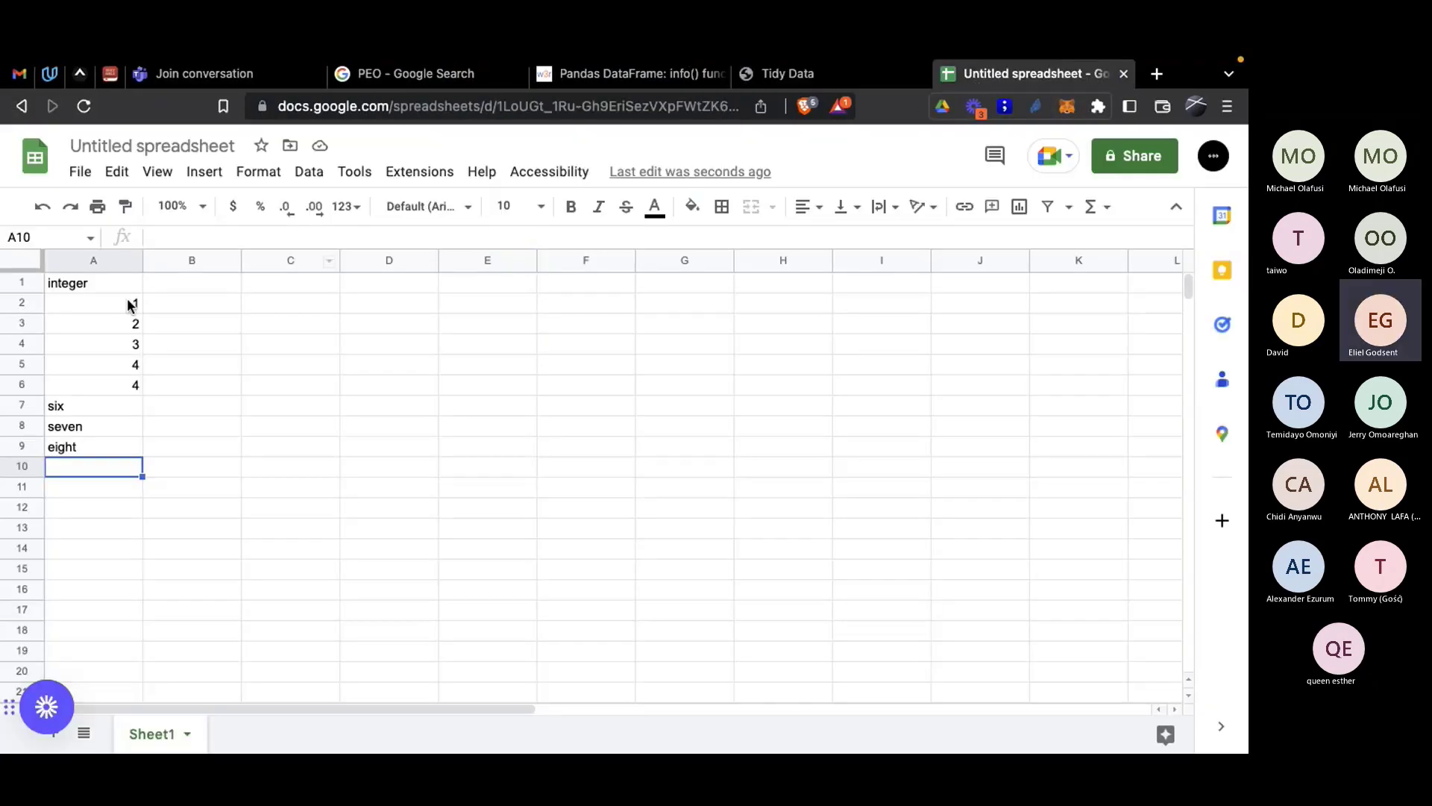
{"action": "left_click", "coordinate": [109, 261]}
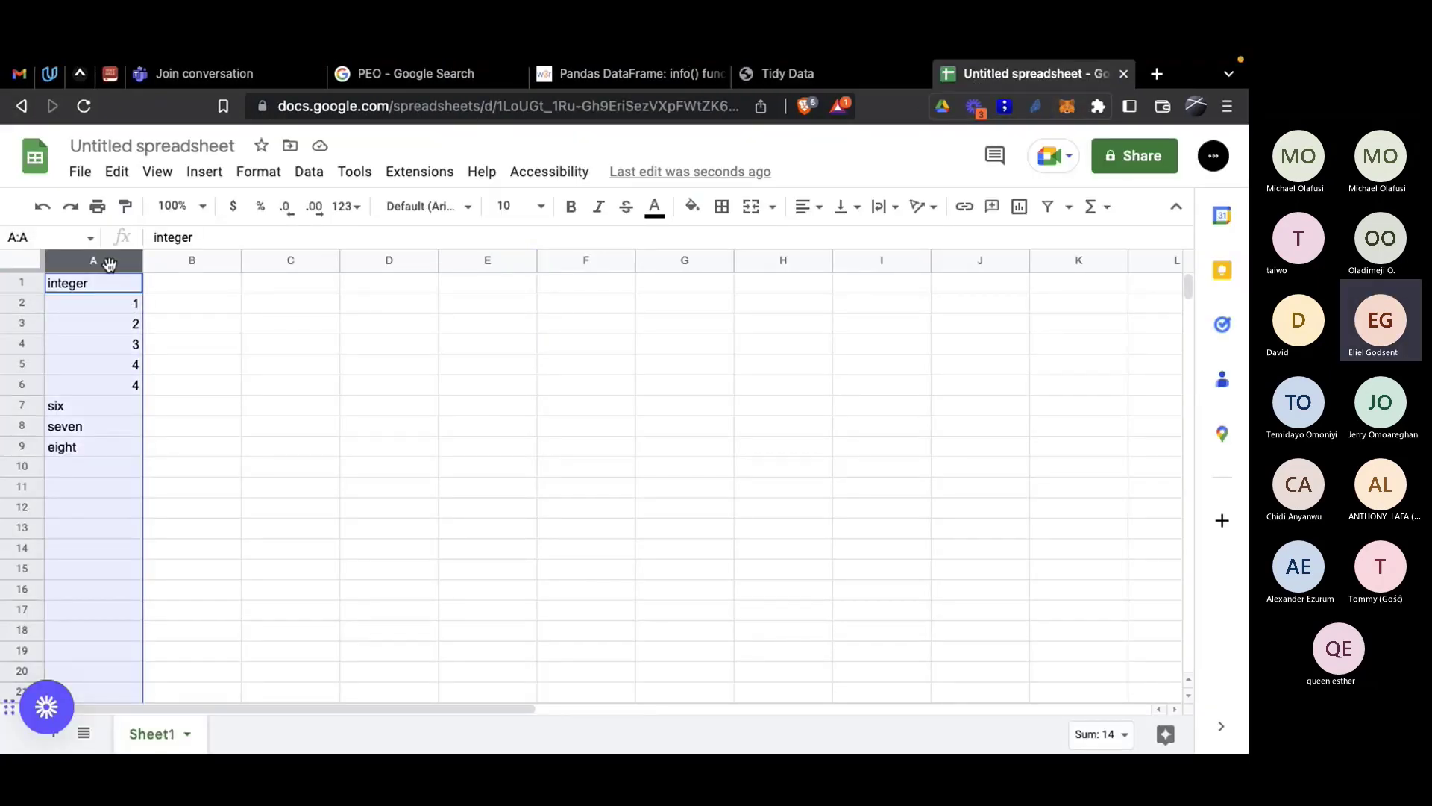
{"action": "left_click", "coordinate": [132, 384]}
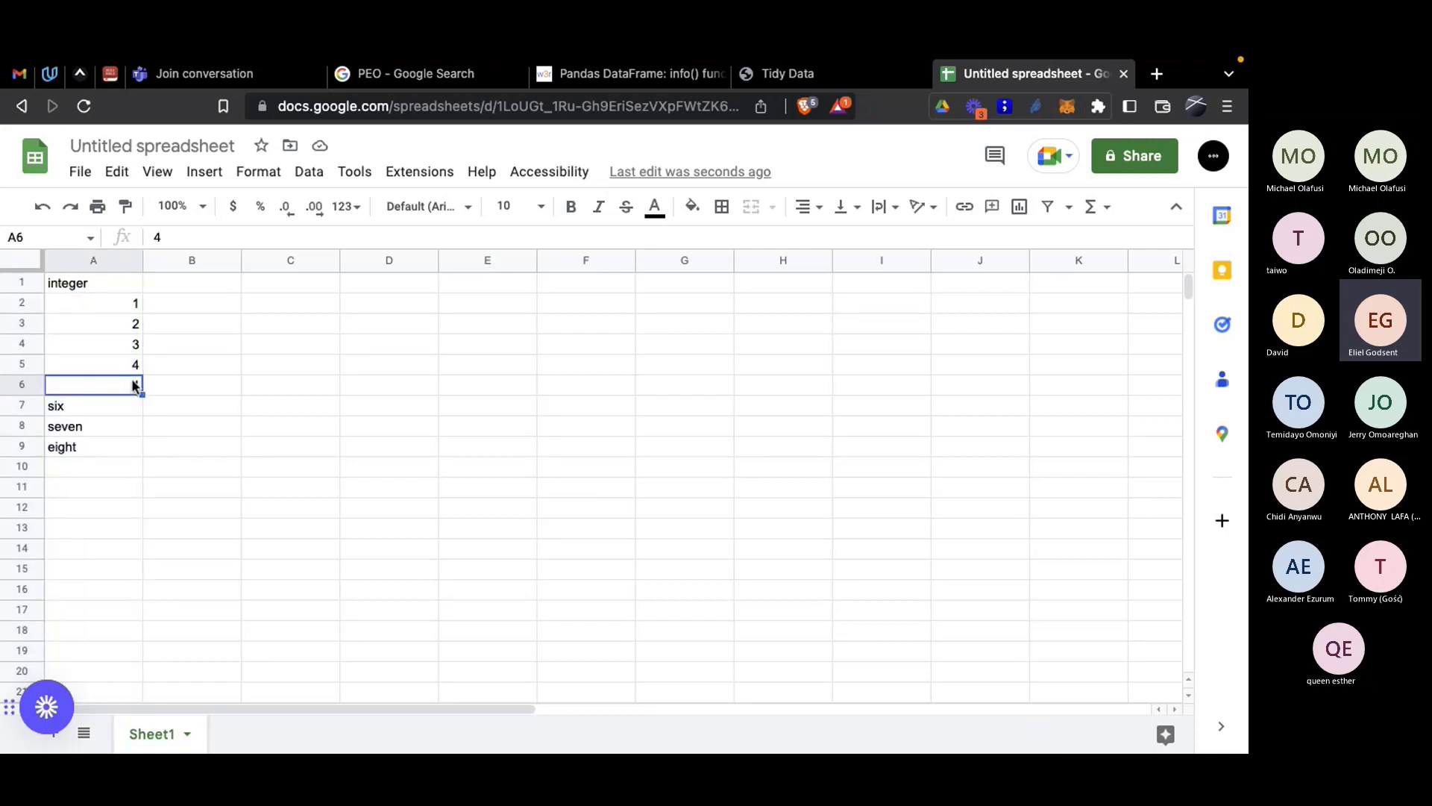
{"action": "type", "text": "5"}
{"action": "key", "text": "Return"}
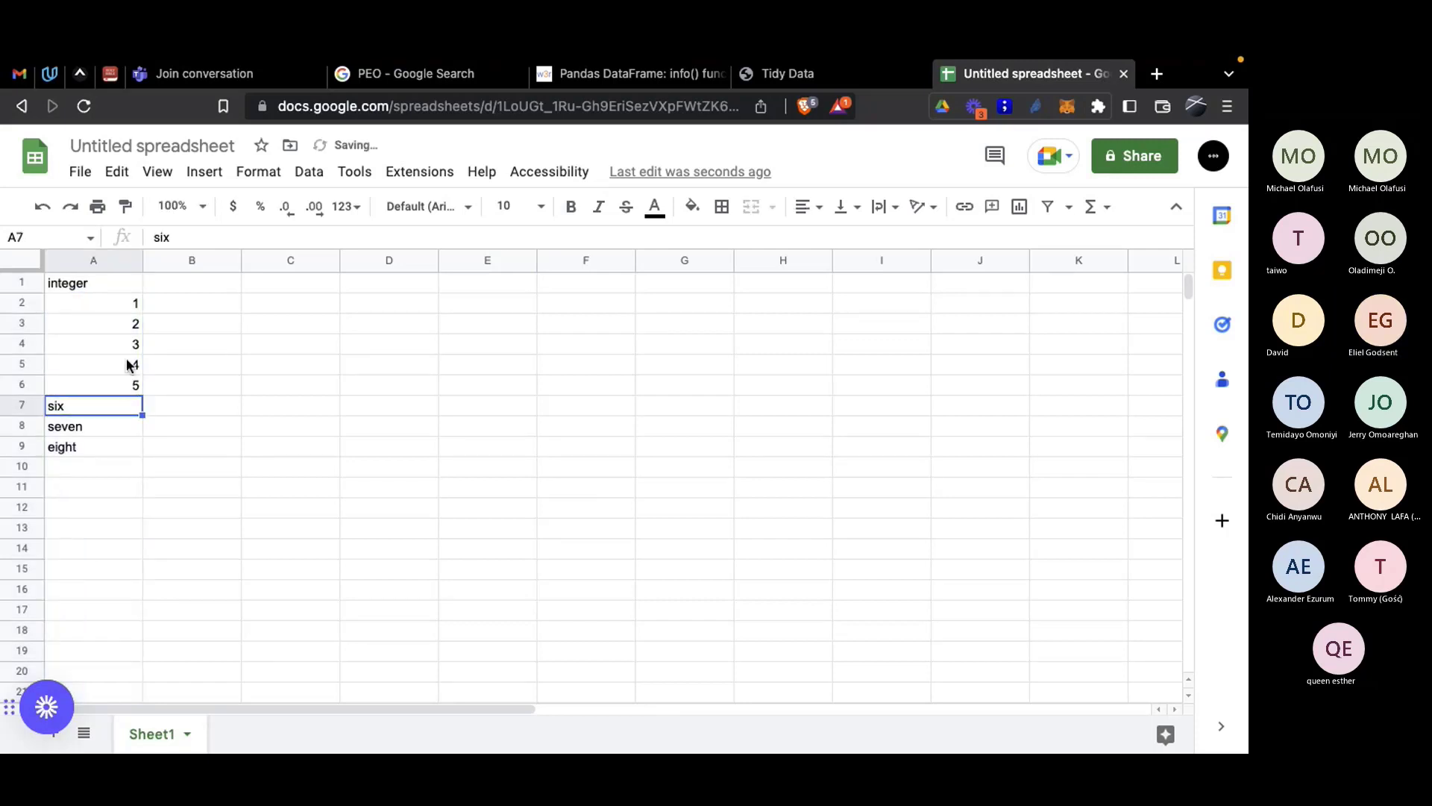
Step: Replace the header in cell A1 with "cakes"
{"action": "left_click", "coordinate": [107, 260]}
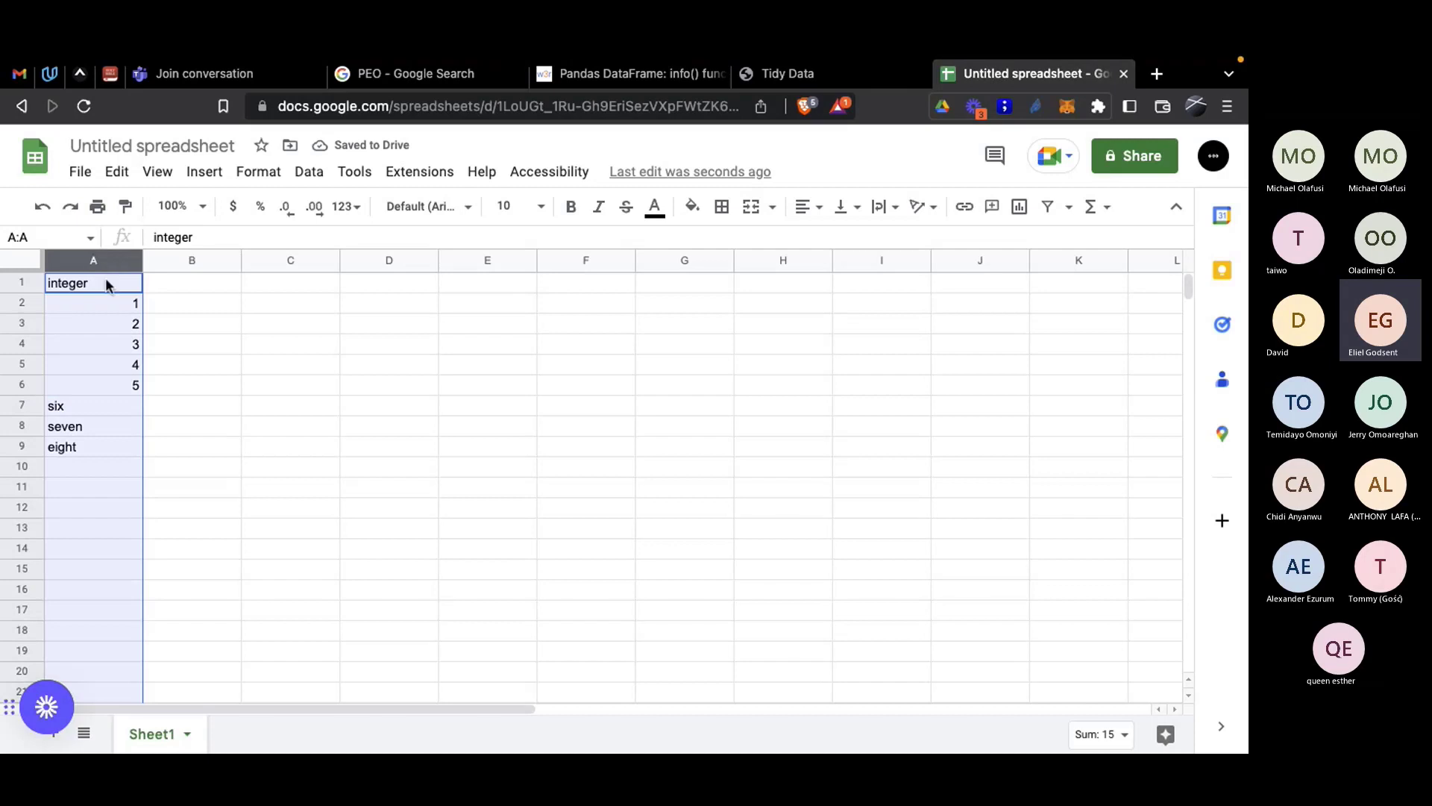
{"action": "left_click", "coordinate": [109, 284]}
{"action": "key", "text": "Delete"}
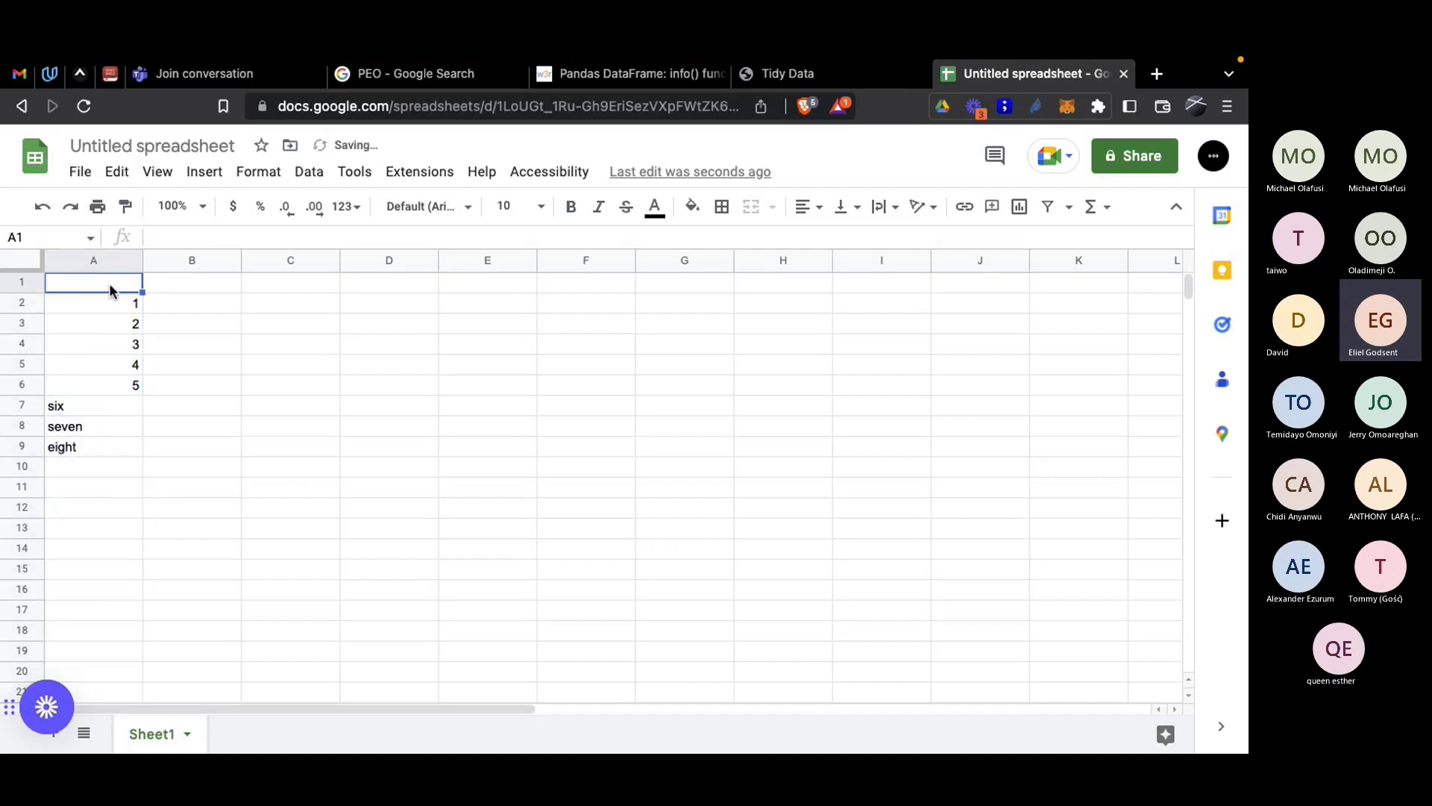
{"action": "type", "text": "ckes"}
{"action": "key", "text": "Return"}
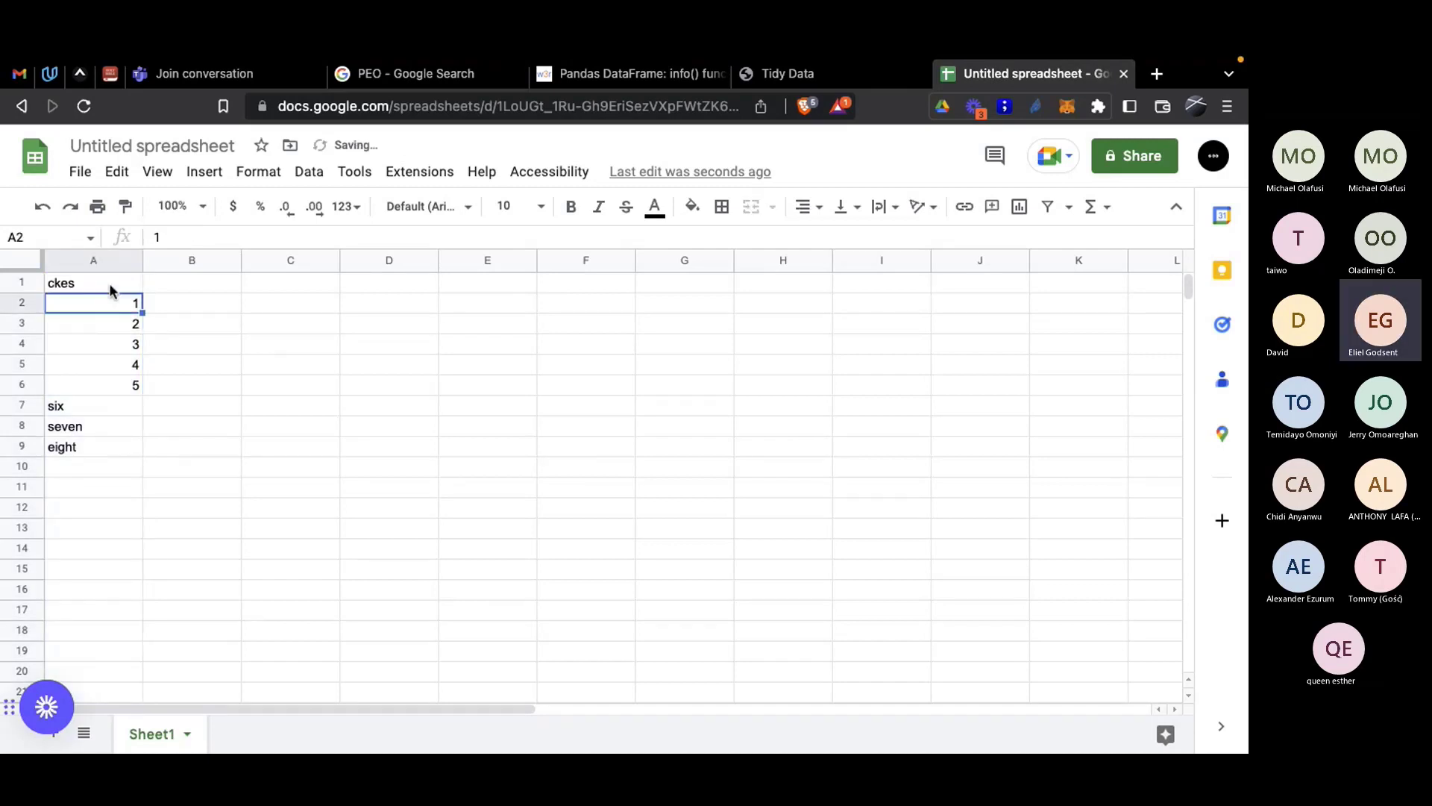
{"action": "key", "text": "Delete"}
{"action": "left_click", "coordinate": [69, 288]}
{"action": "key", "text": "Delete"}
{"action": "type", "text": "ckw"}
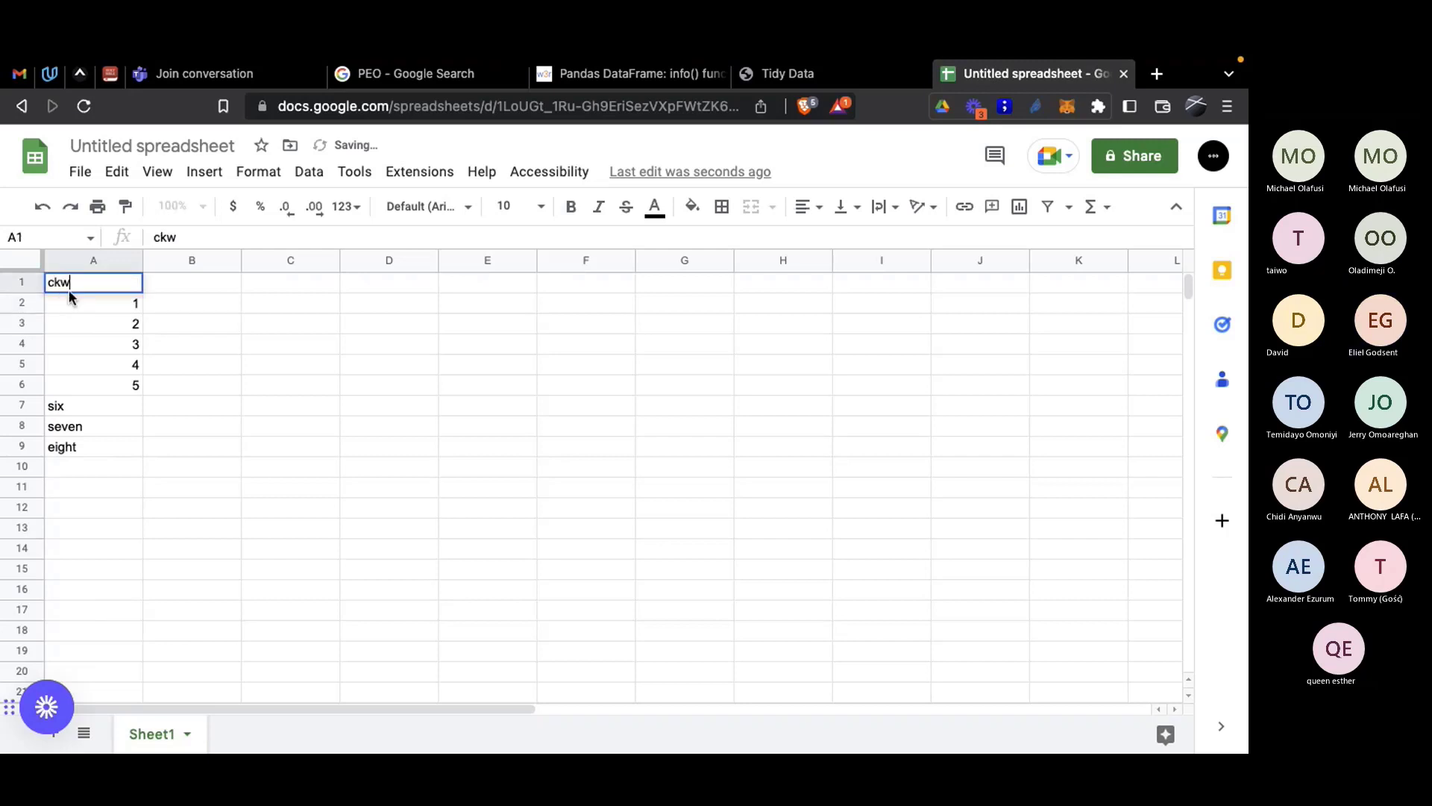
{"action": "key", "text": "BackSpace"}
{"action": "key", "text": "BackSpace"}
{"action": "type", "text": "ales"}
{"action": "key", "text": "BackSpace"}
{"action": "key", "text": "BackSpace"}
{"action": "key", "text": "BackSpace"}
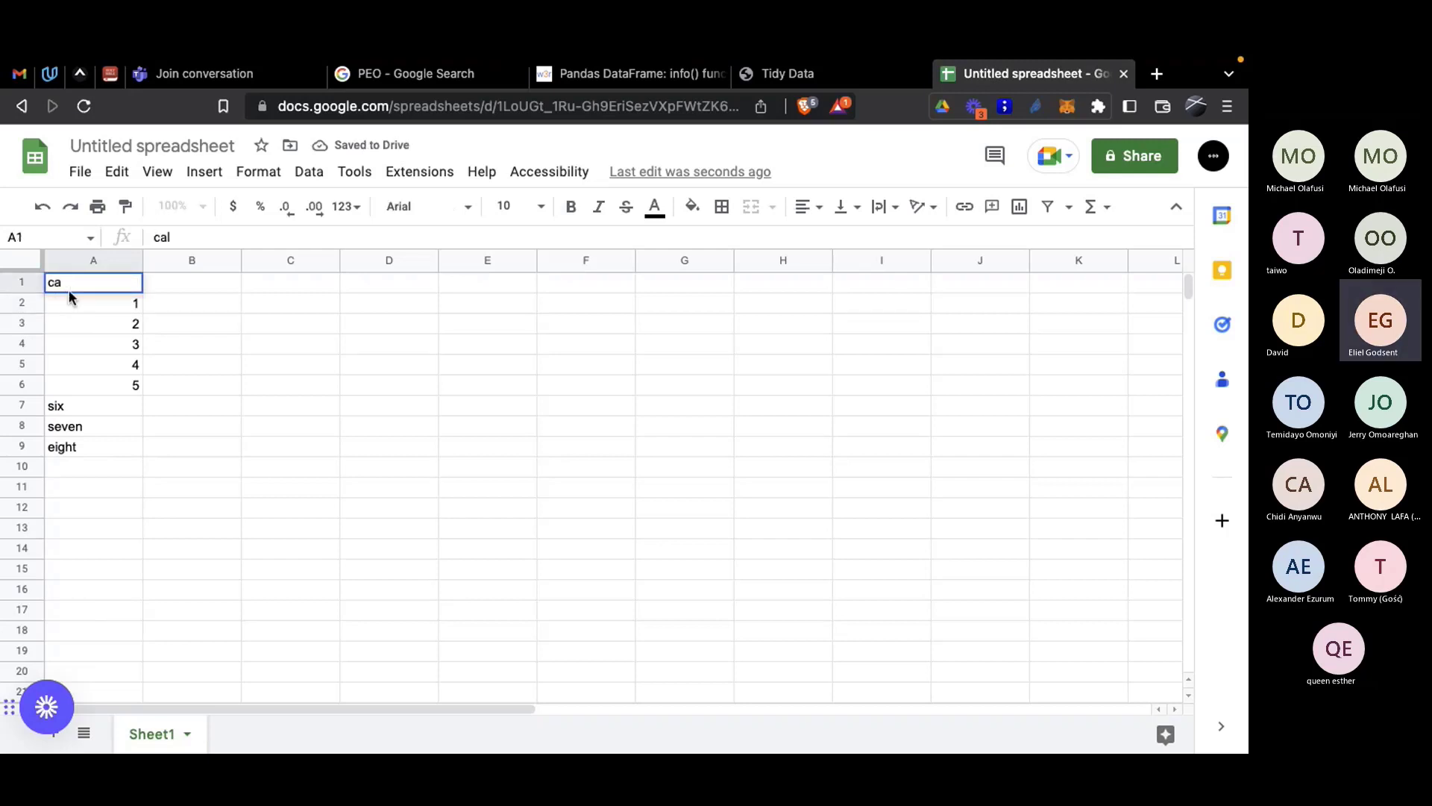
{"action": "type", "text": "kes"}
{"action": "key", "text": "Return"}
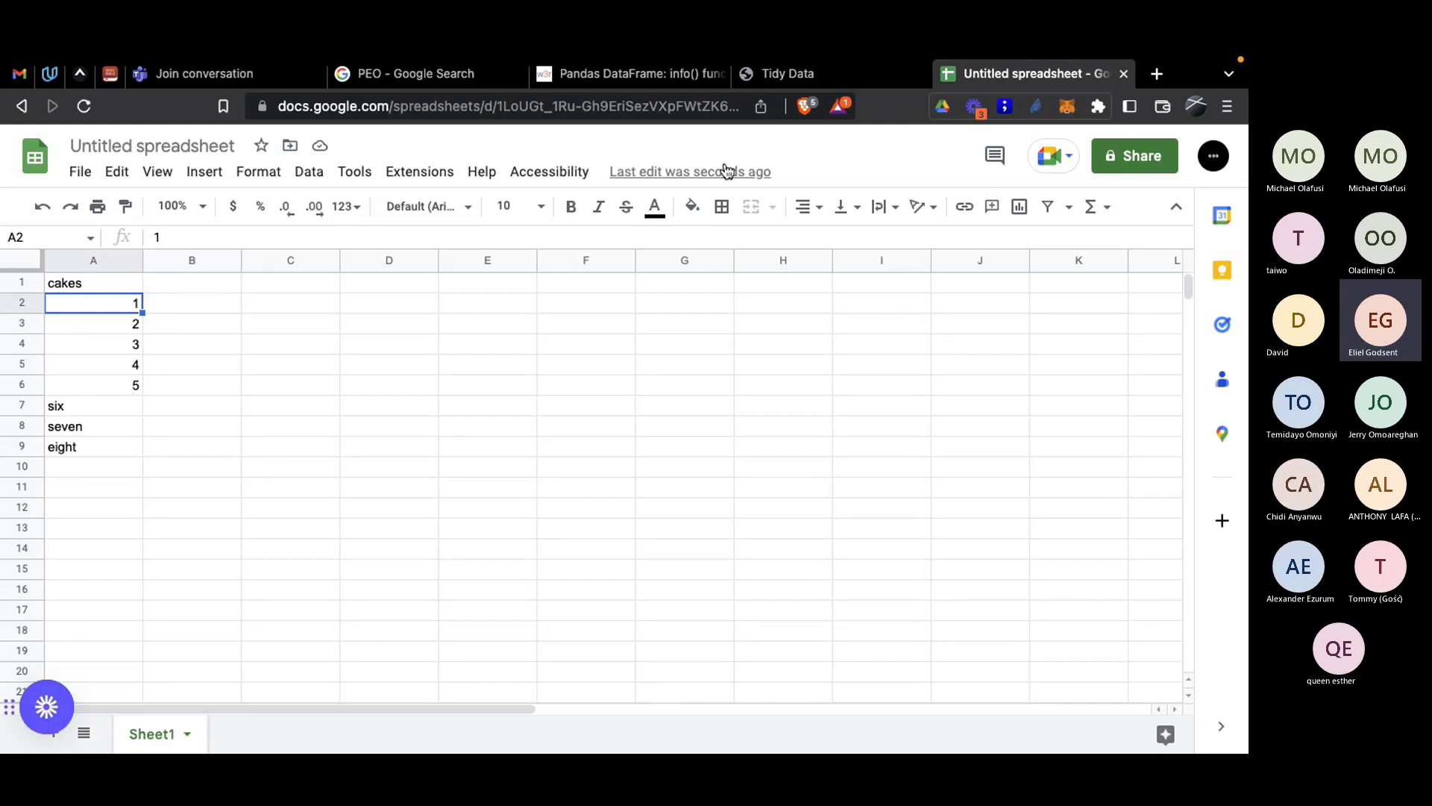
Step: Return from the Tidy Data paper to the spreadsheet, clear cells A7 to A10, and select cell B1
{"action": "left_click", "coordinate": [892, 65]}
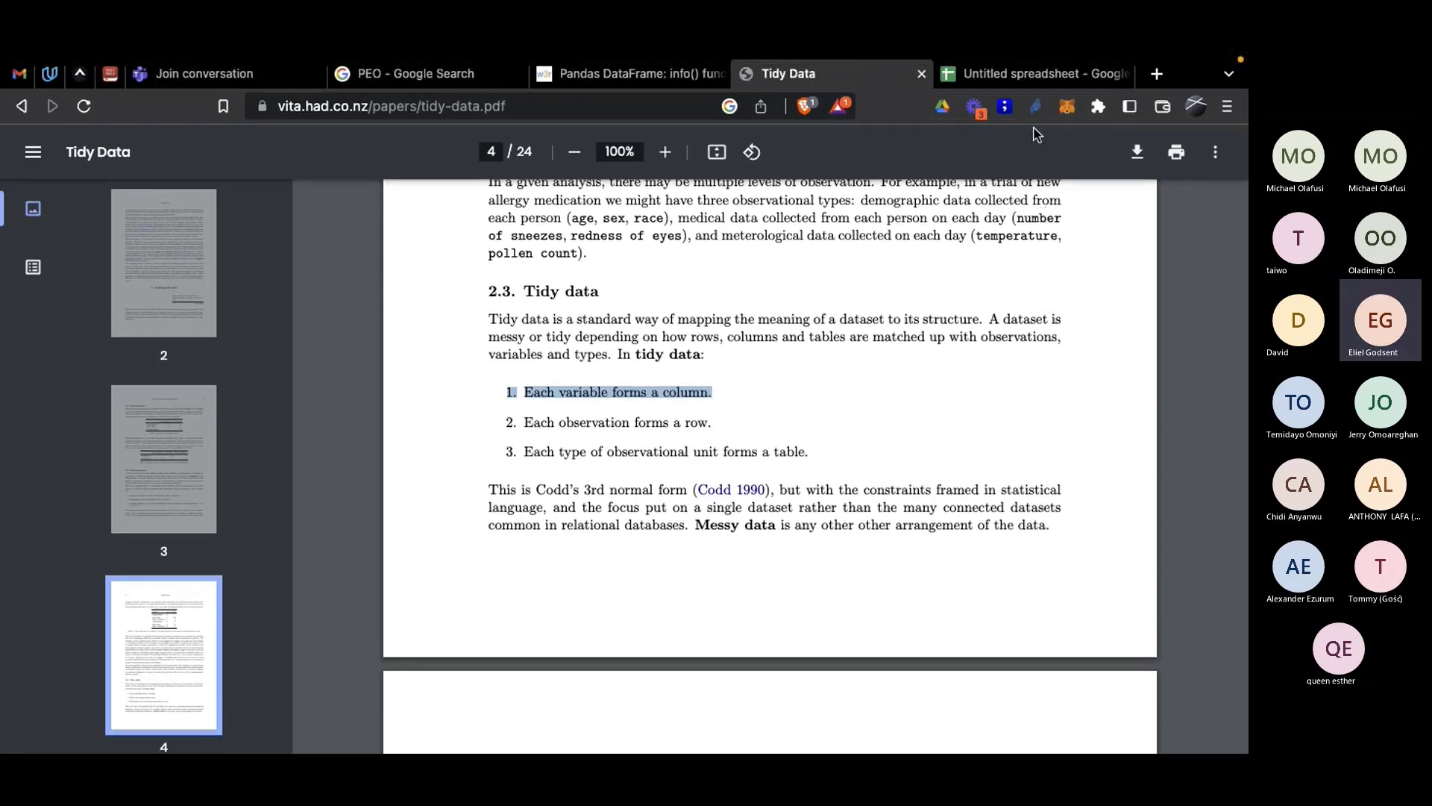
{"action": "left_click", "coordinate": [1037, 73]}
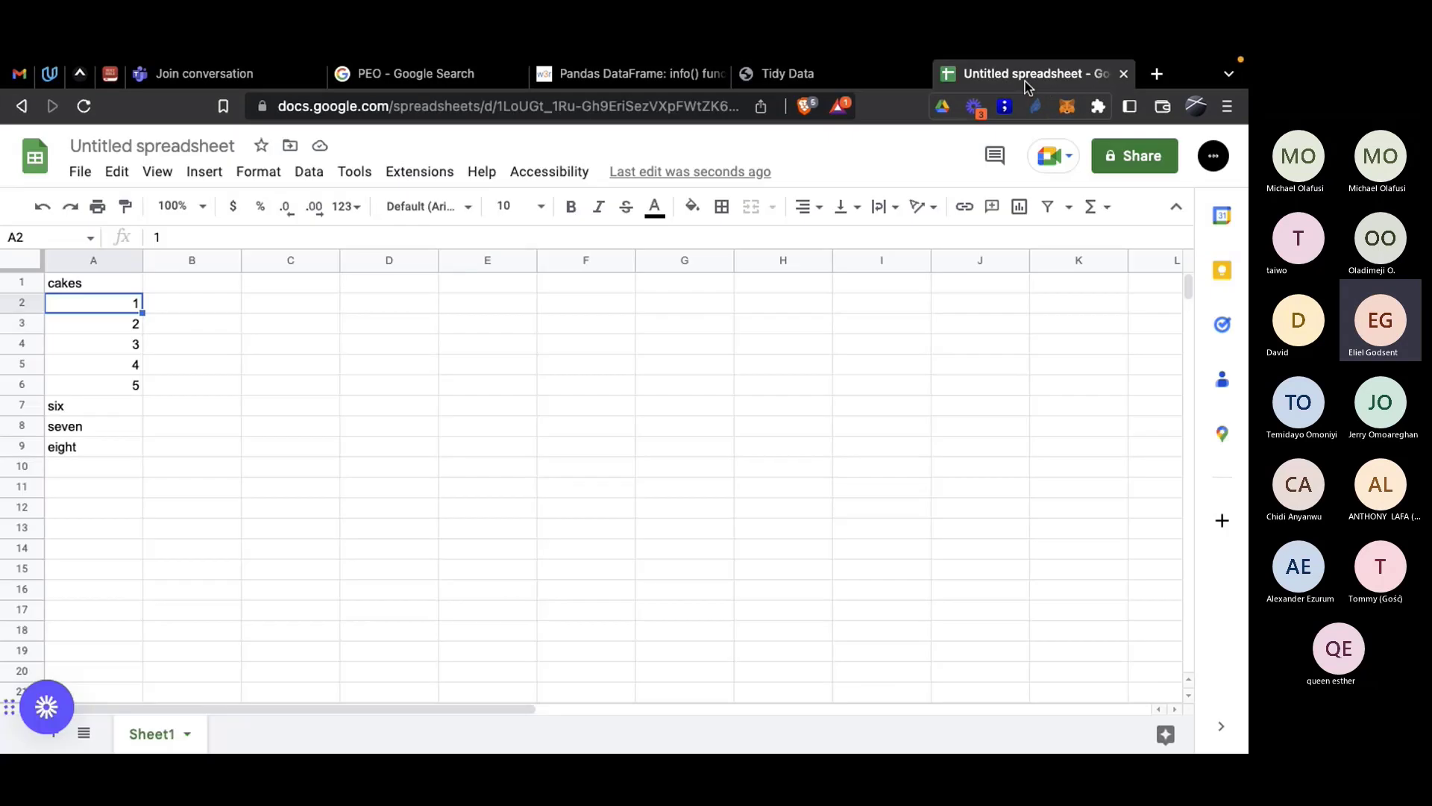
{"action": "left_click", "coordinate": [79, 412]}
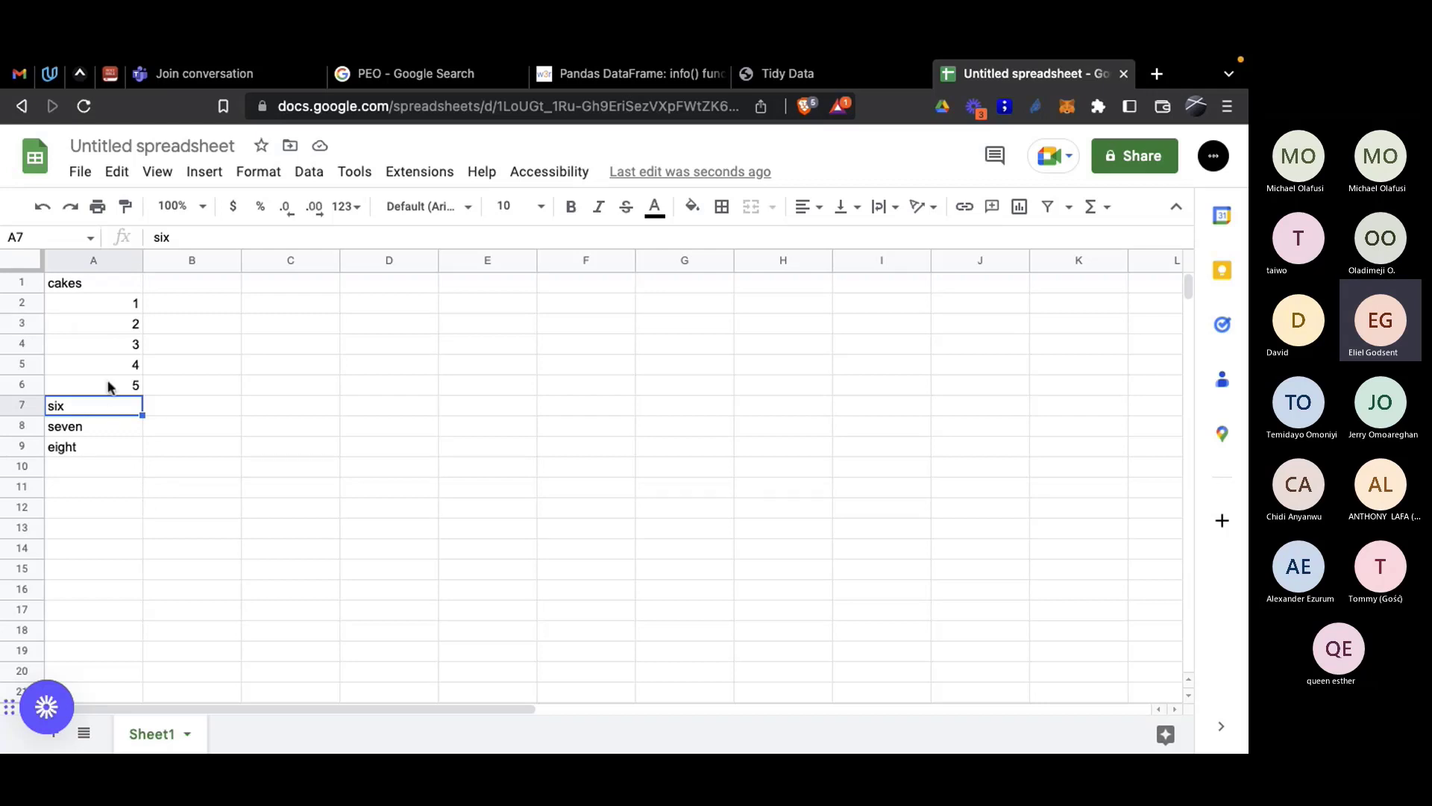
{"action": "right_click", "coordinate": [86, 406]}
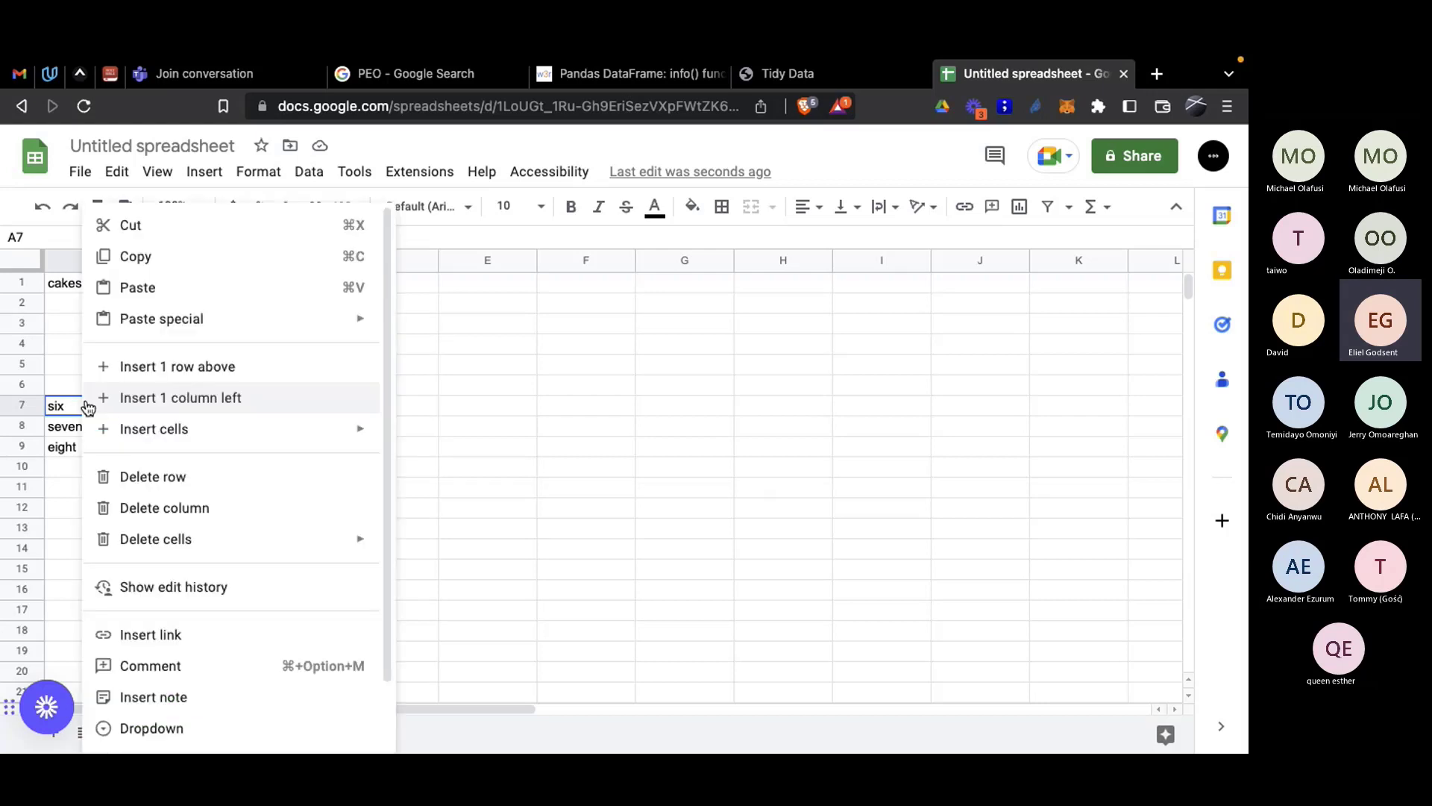
{"action": "left_click", "coordinate": [55, 408]}
{"action": "left_click_drag", "start_coordinate": [56, 408], "coordinate": [90, 463]}
{"action": "key", "text": "Delete"}
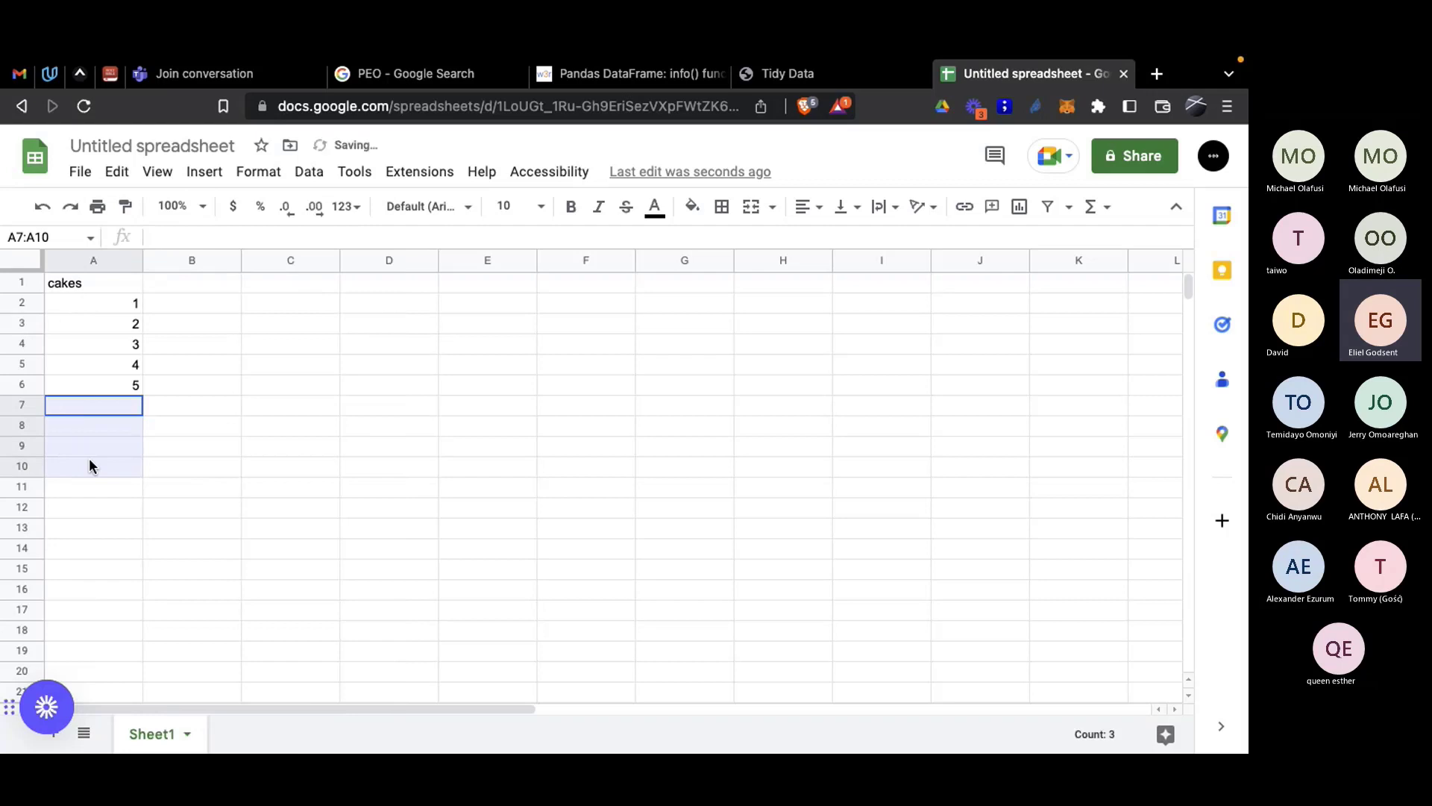
{"action": "left_click", "coordinate": [197, 285]}
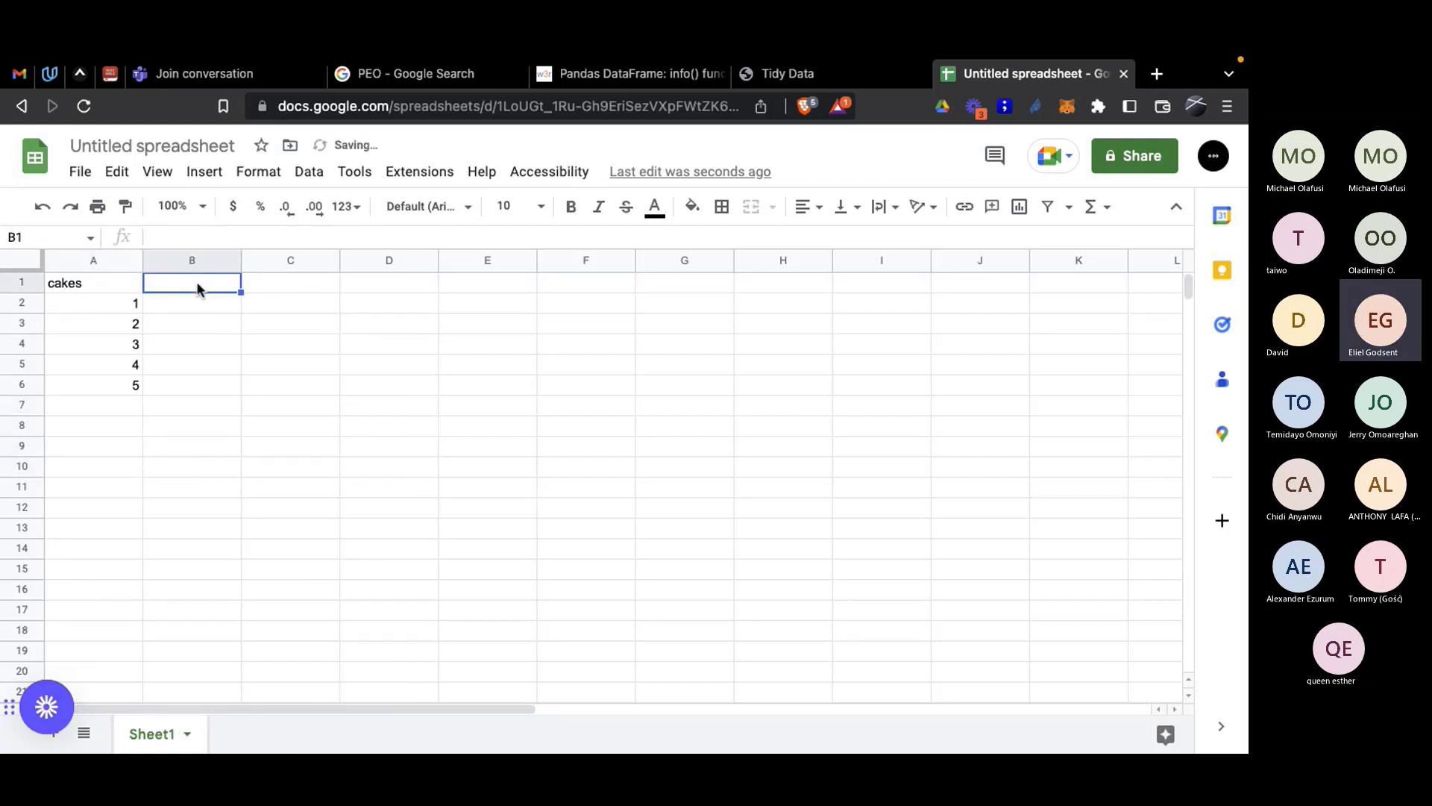
{"action": "type", "text": "color"}
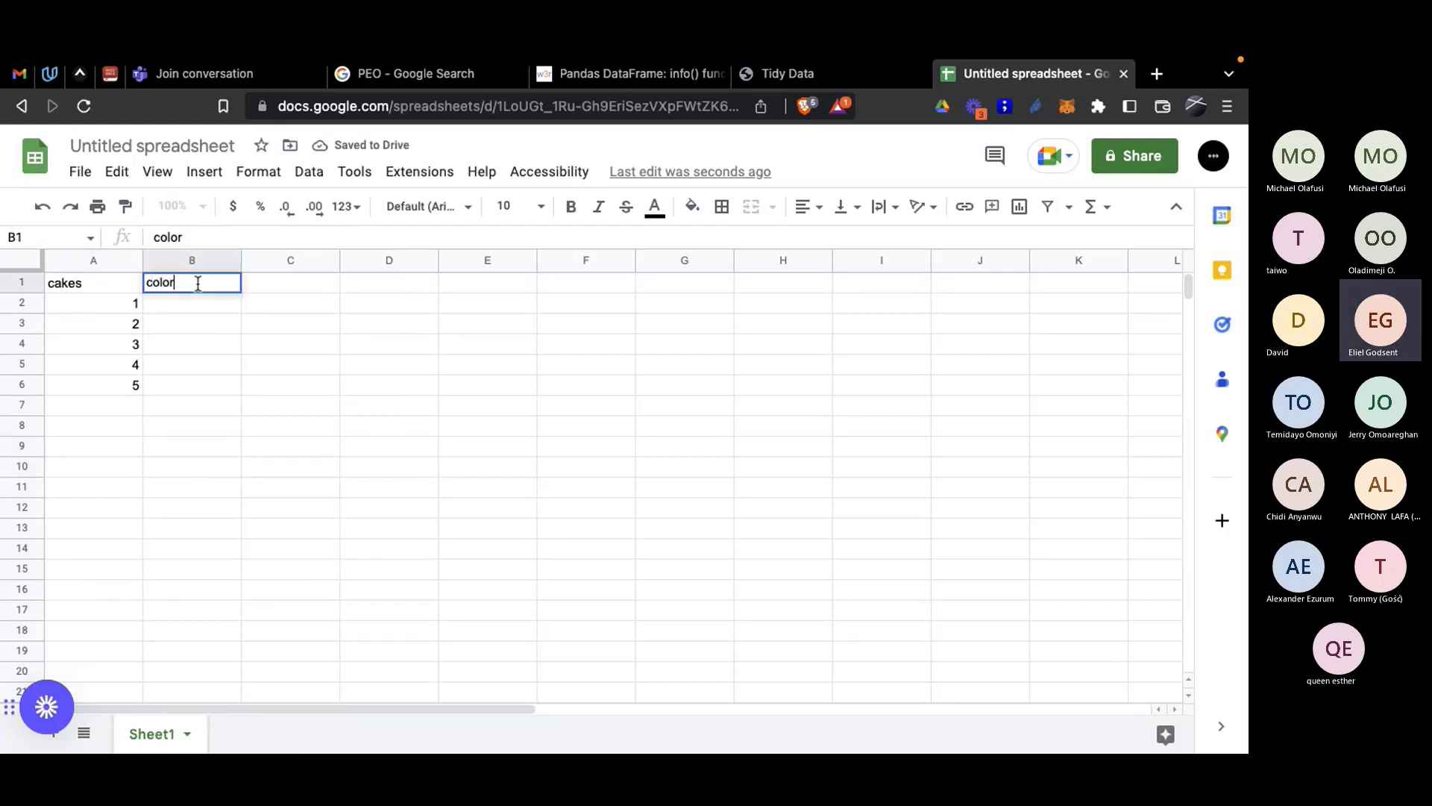
{"action": "key", "text": "Return"}
{"action": "key", "text": "Delete"}
Step: Enter the header "event" in cell B1 and the value "birthday" in cell B3
{"action": "type", "text": "event"}
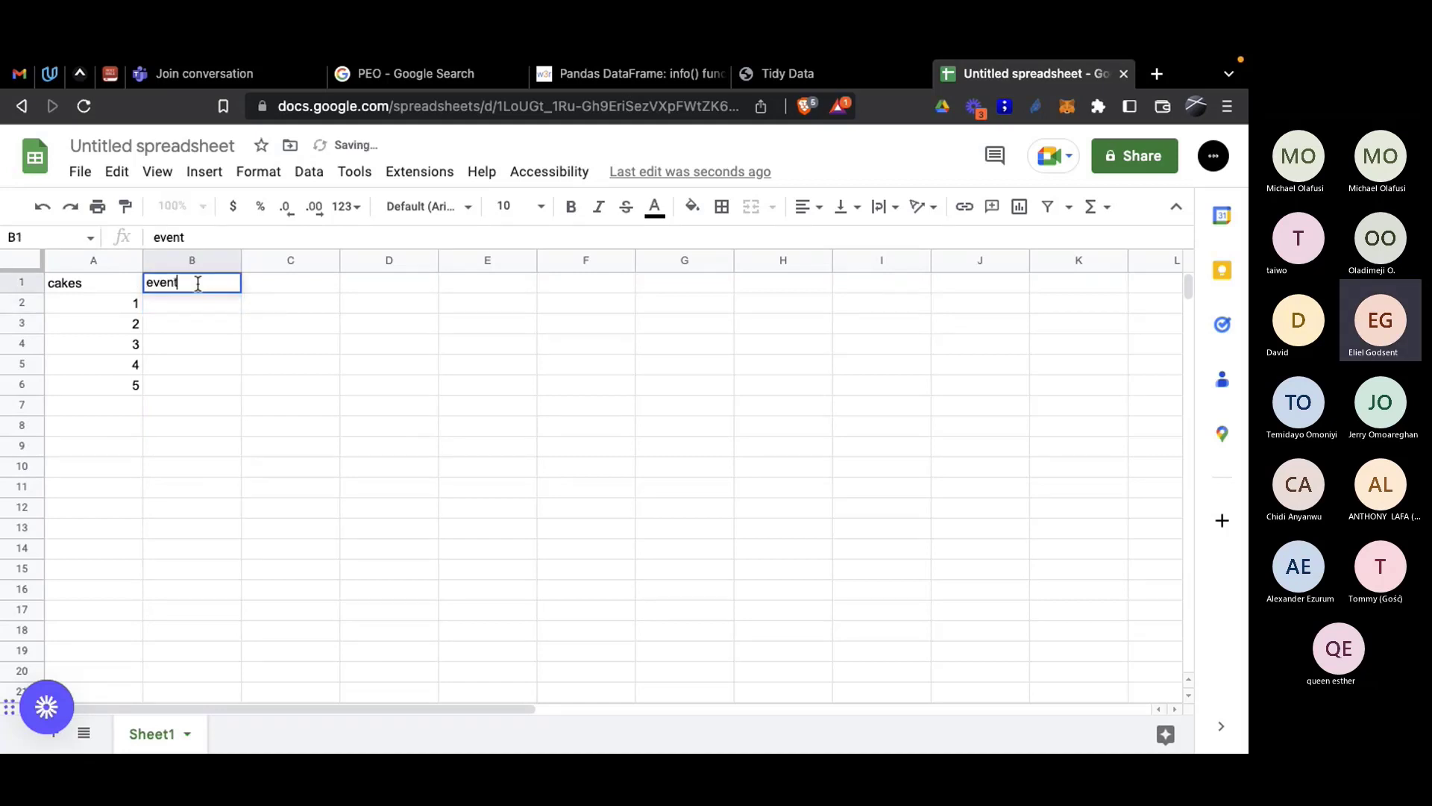
{"action": "key", "text": "Return"}
{"action": "key", "text": "Down"}
{"action": "type", "text": "bir"}
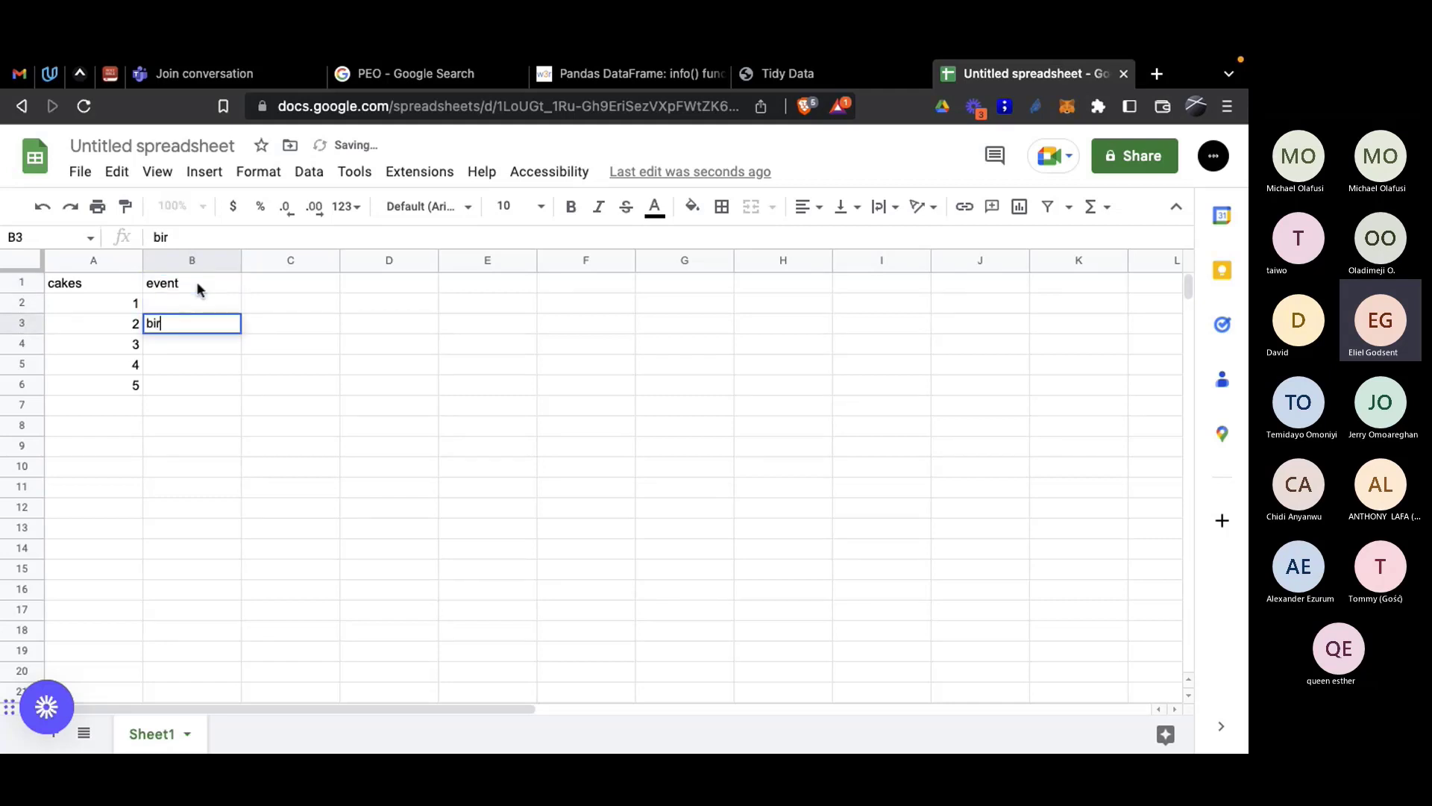
{"action": "type", "text": "thday"}
{"action": "key", "text": "Return"}
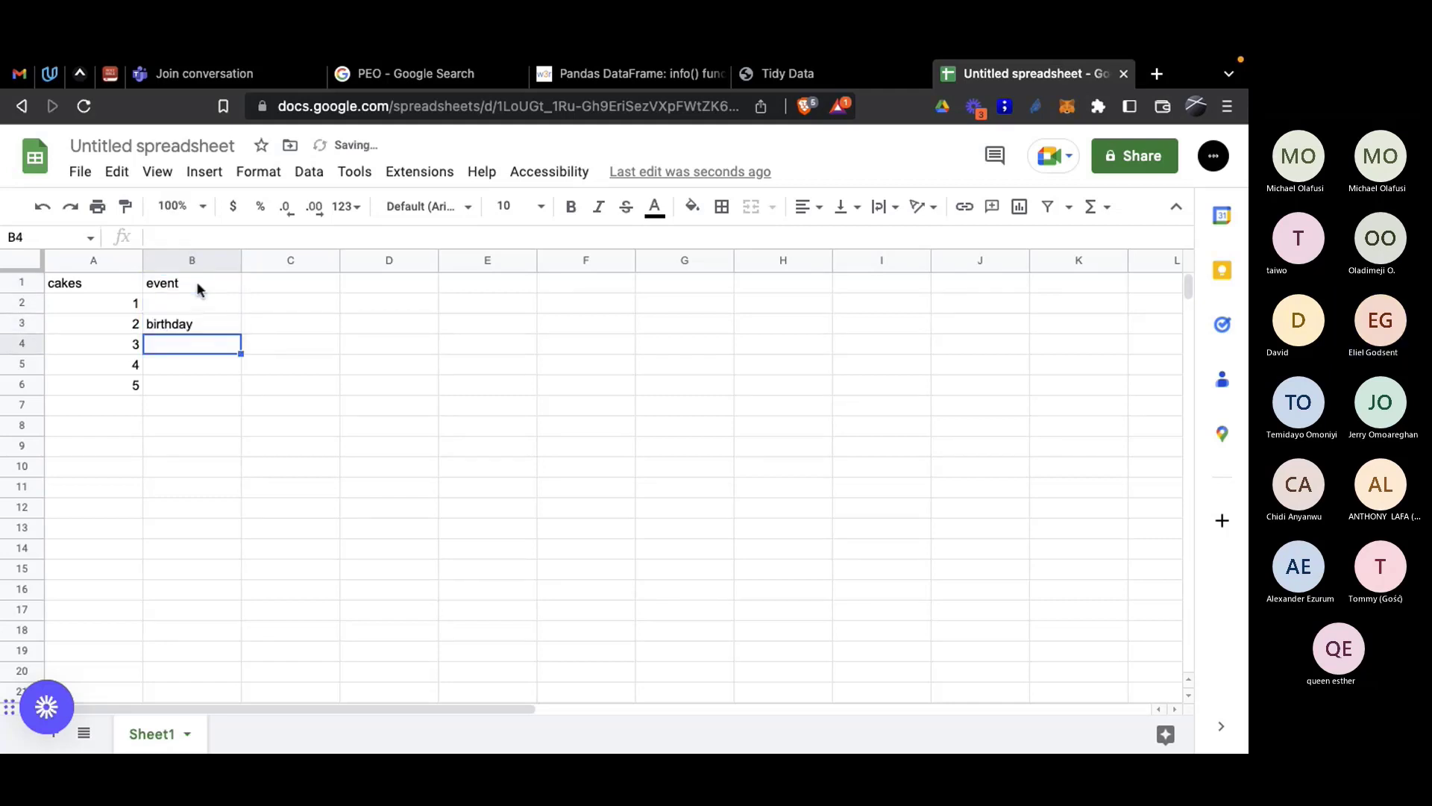
Step: Enter "wedding" in cell B4 and correct the typo in its last letter
{"action": "type", "text": "weddinf"}
{"action": "key", "text": "Return"}
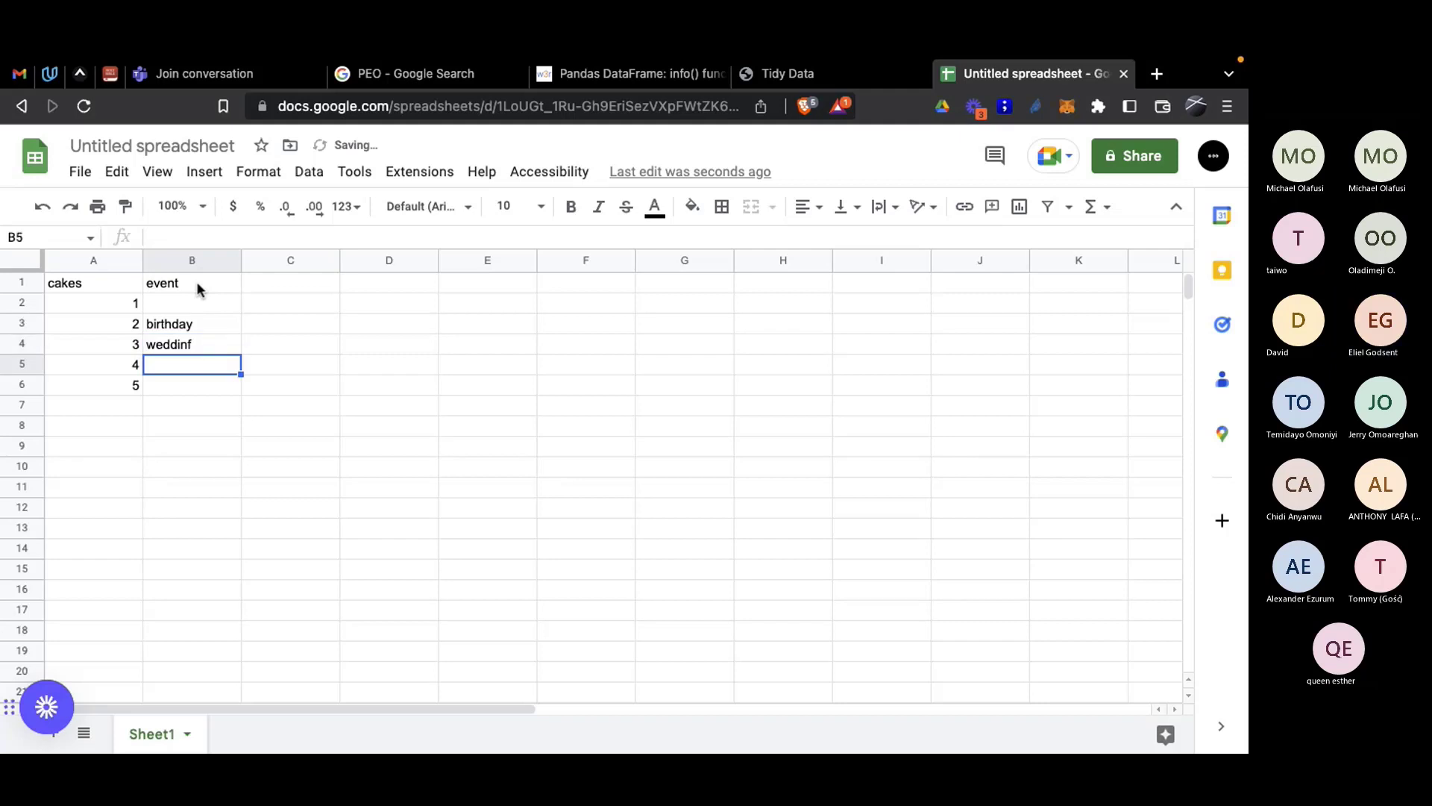
{"action": "left_click", "coordinate": [199, 344]}
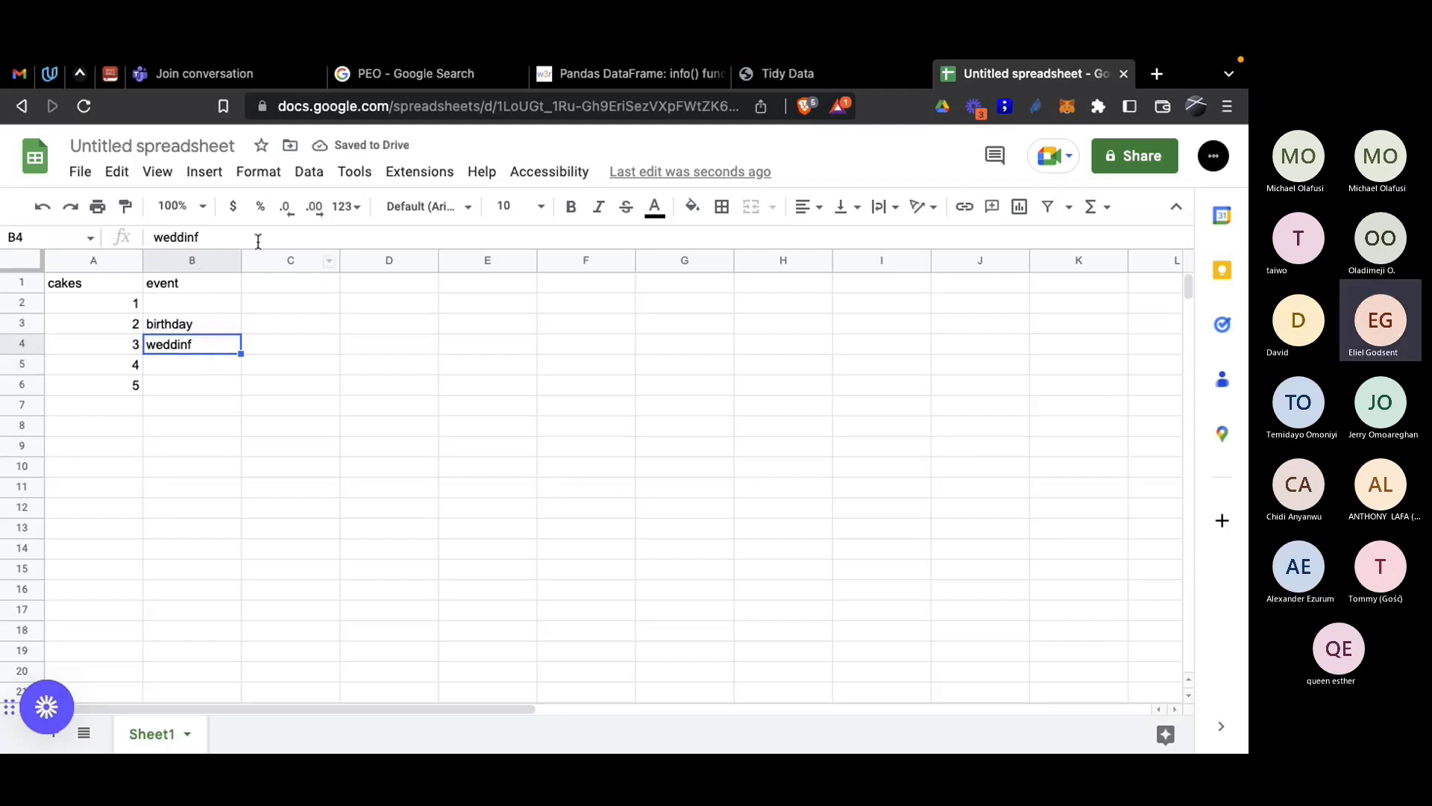
{"action": "left_click", "coordinate": [255, 238]}
{"action": "key", "text": "BackSpace"}
{"action": "type", "text": "g"}
{"action": "key", "text": "Return"}
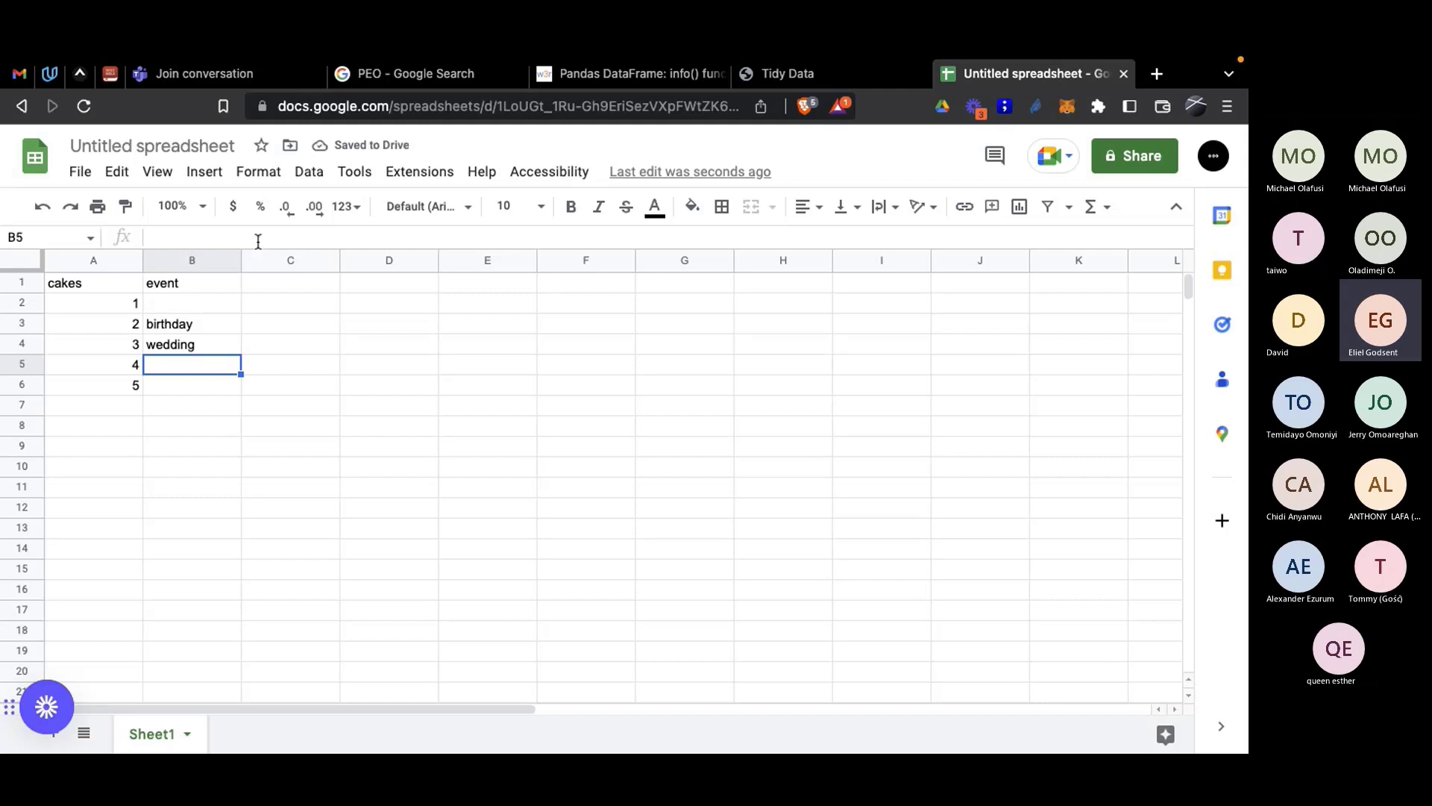
Step: Continue the event column with "birthday" in cell B5 and "wedding" in cell B6
{"action": "type", "text": "birthday"}
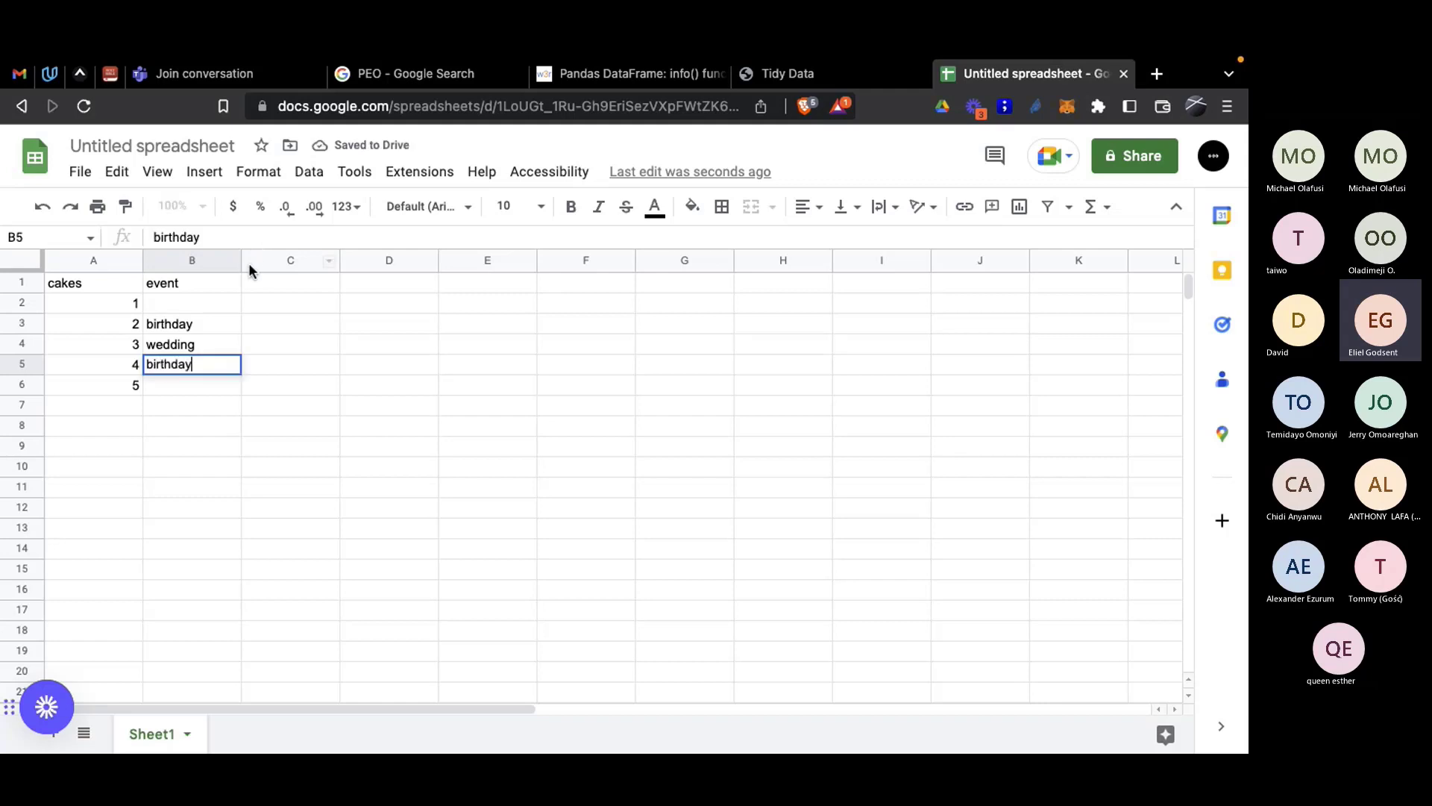
{"action": "key", "text": "Return"}
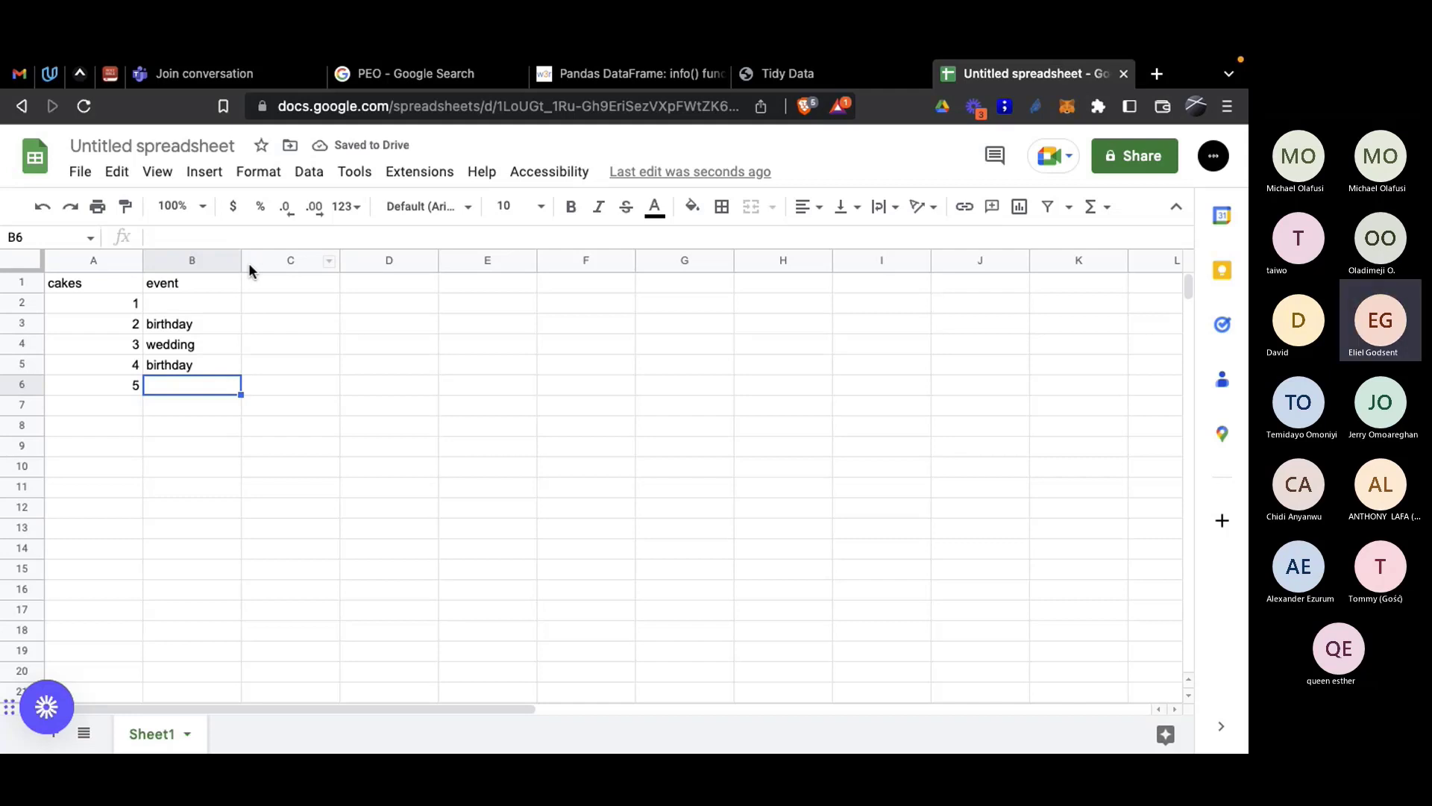
{"action": "type", "text": "wedding"}
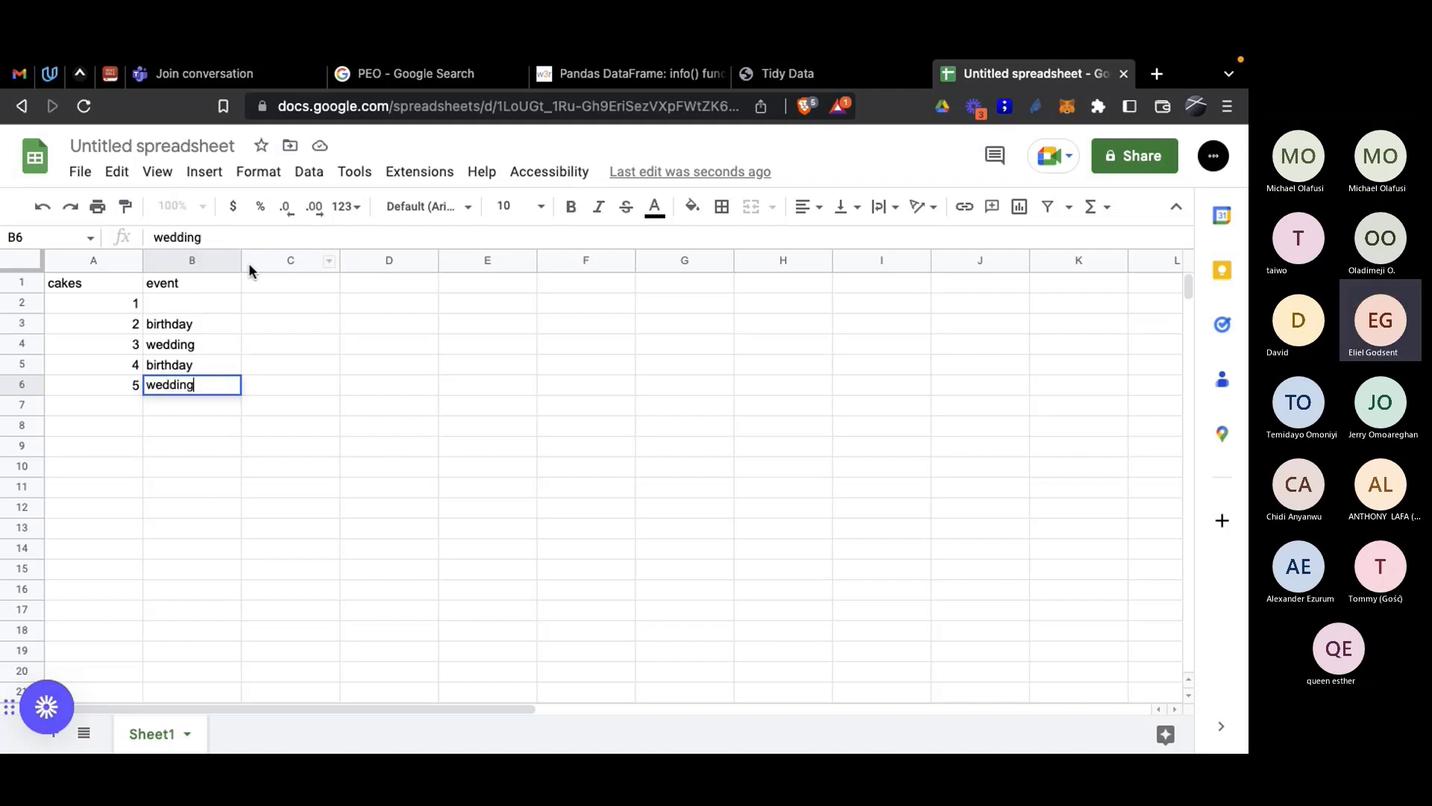
Step: Enter "launch" in the empty cell B2 and select cell C1
{"action": "key", "text": "Up"}
{"action": "key", "text": "Up"}
{"action": "key", "text": "Up"}
{"action": "key", "text": "Up"}
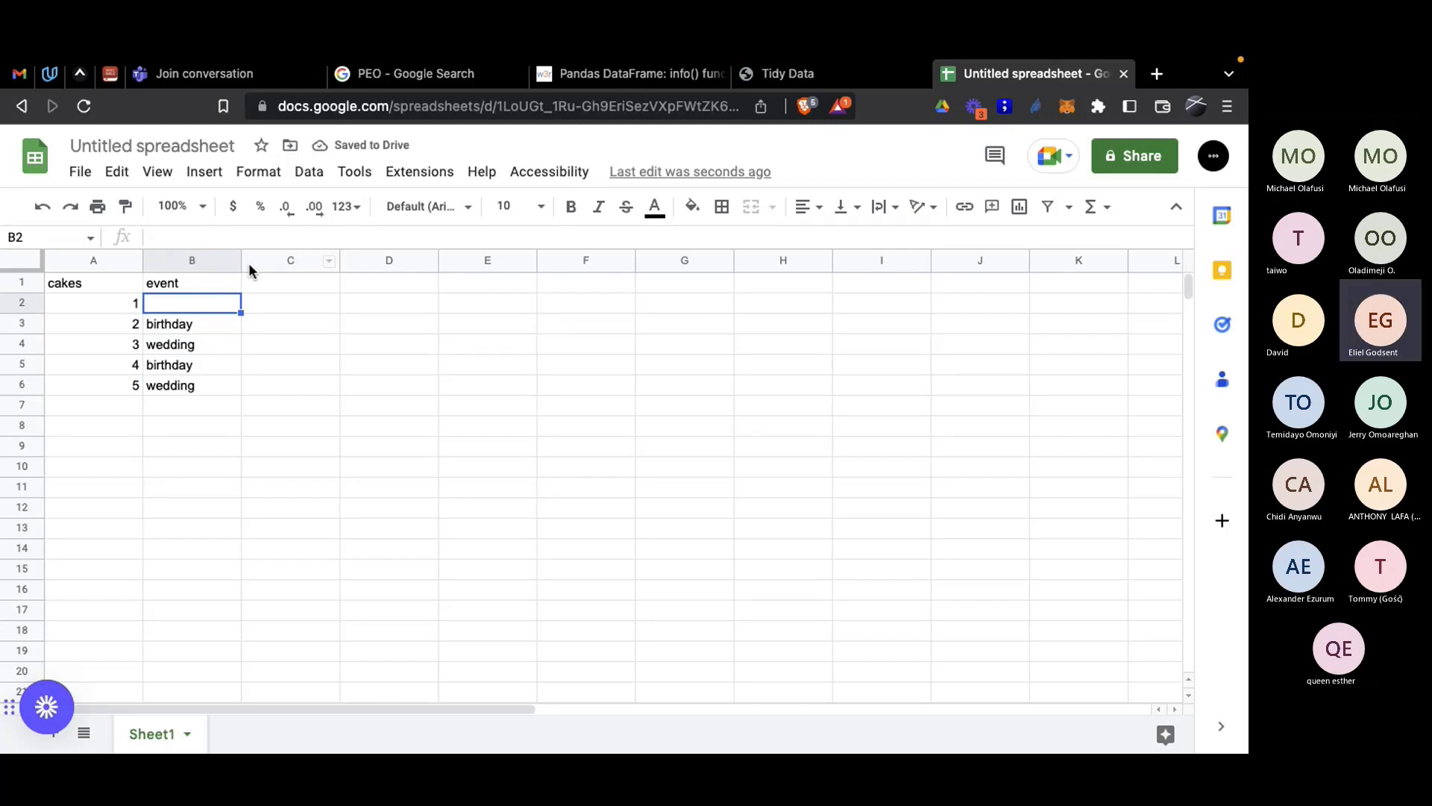
{"action": "type", "text": "launch"}
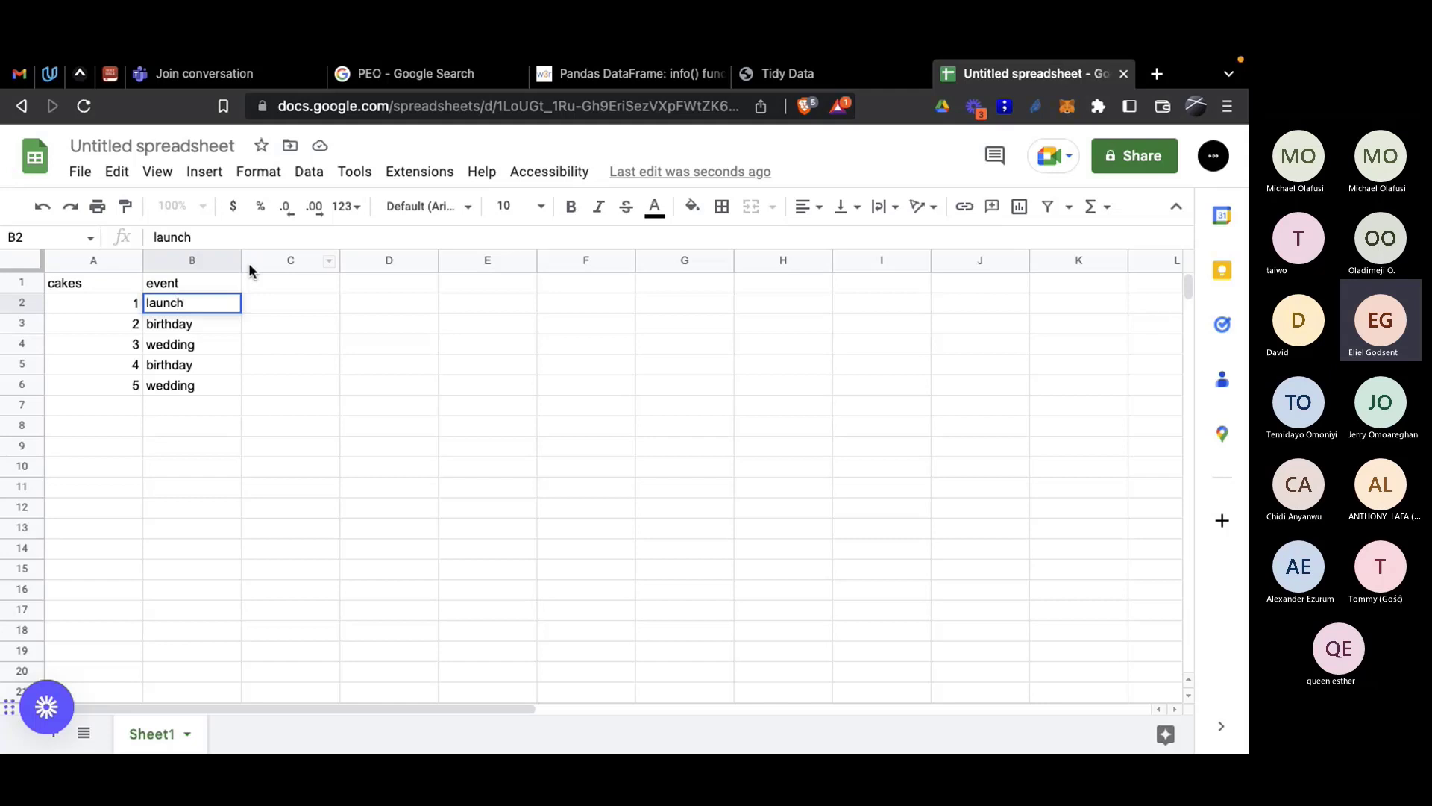
{"action": "key", "text": "Return"}
{"action": "key", "text": "Right"}
{"action": "key", "text": "Up"}
{"action": "key", "text": "Up"}
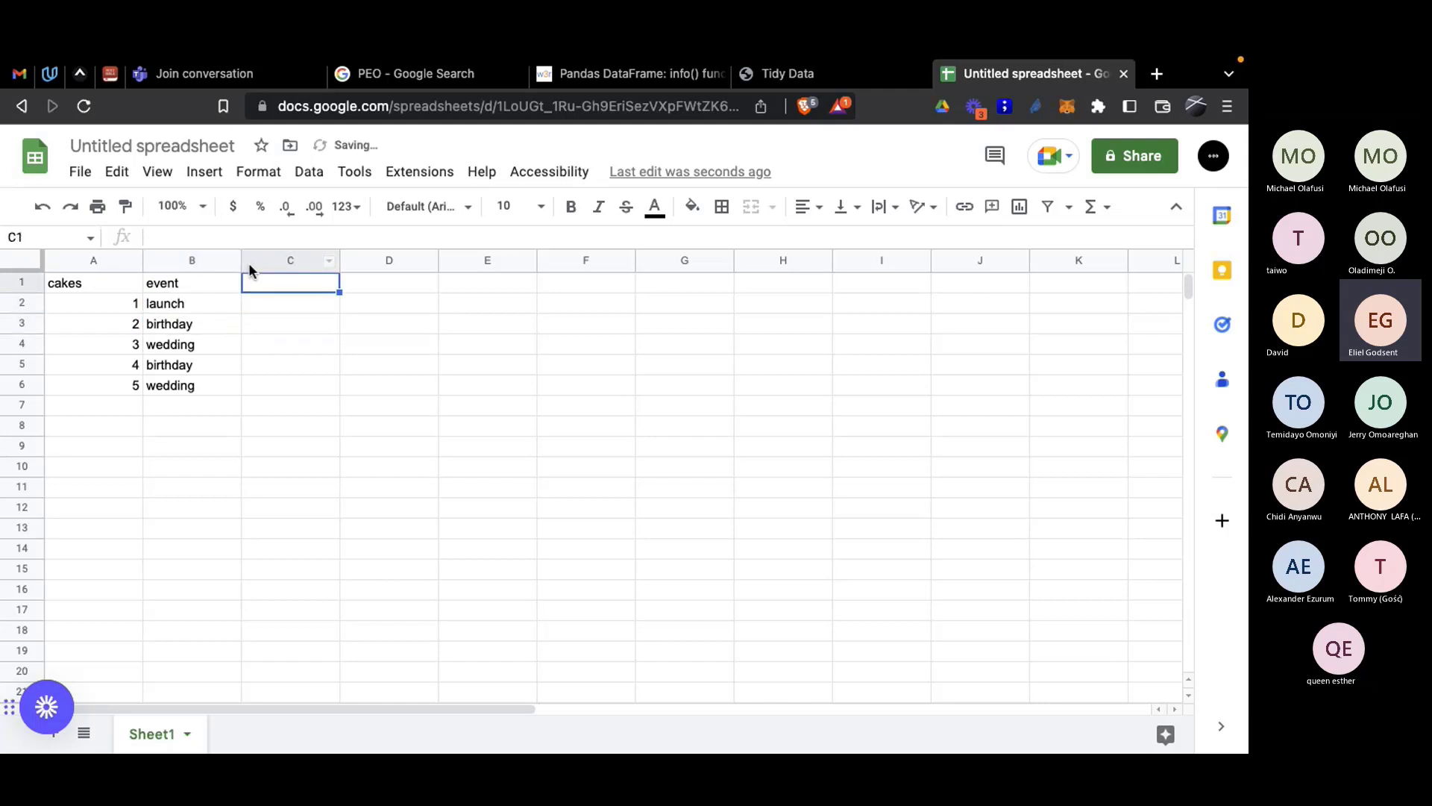
{"action": "type", "text": "attendance"}
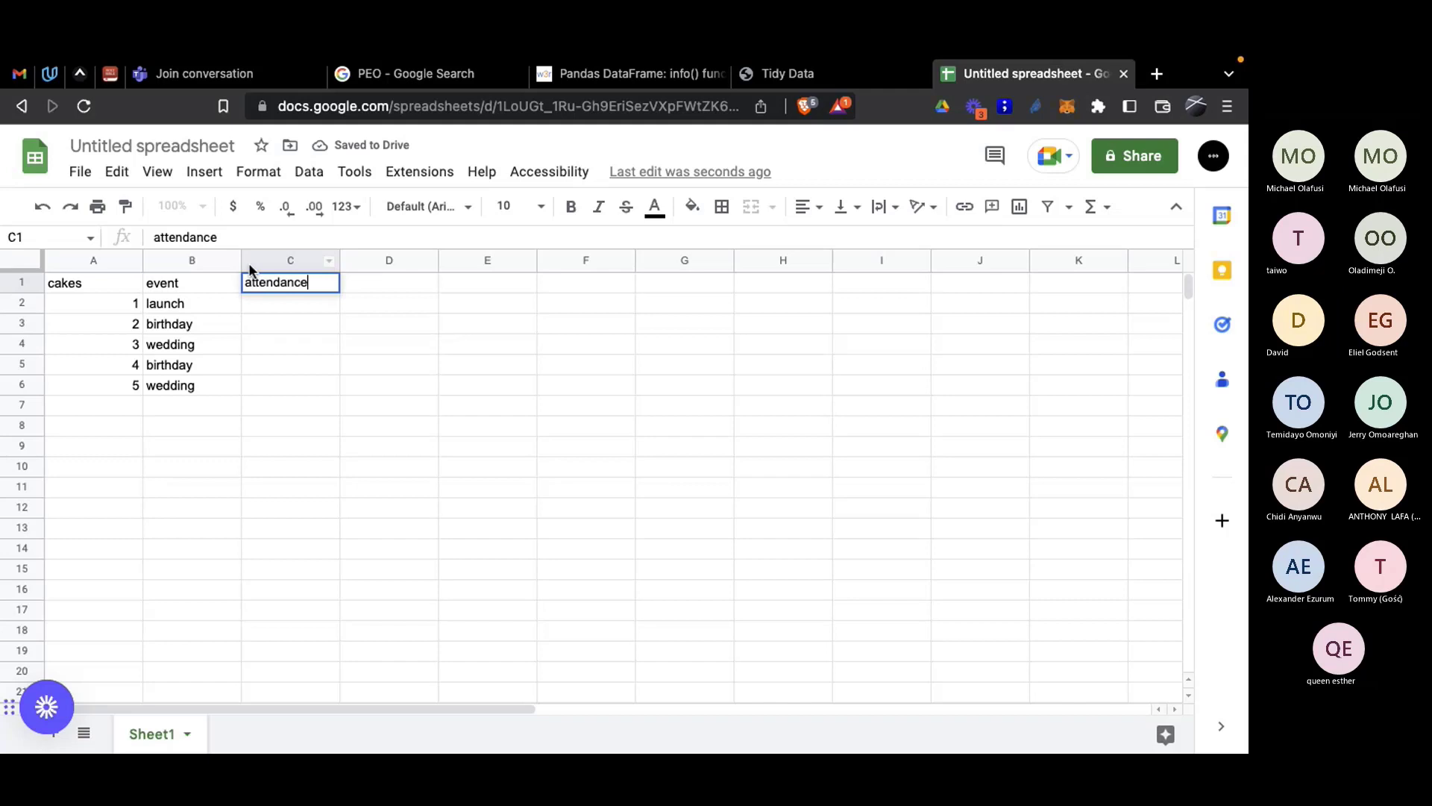
{"action": "key", "text": "Return"}
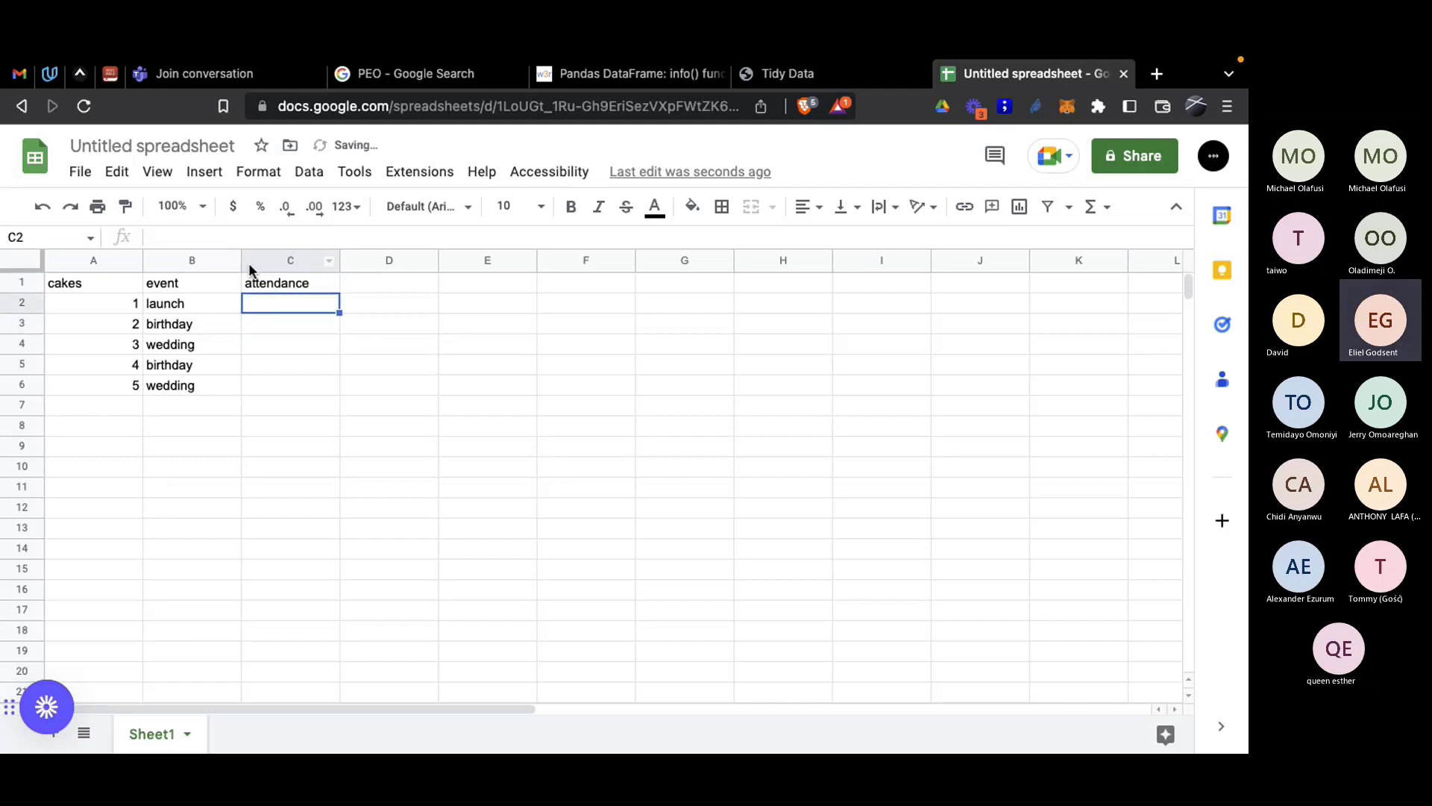
{"action": "key", "text": "ctrl+z"}
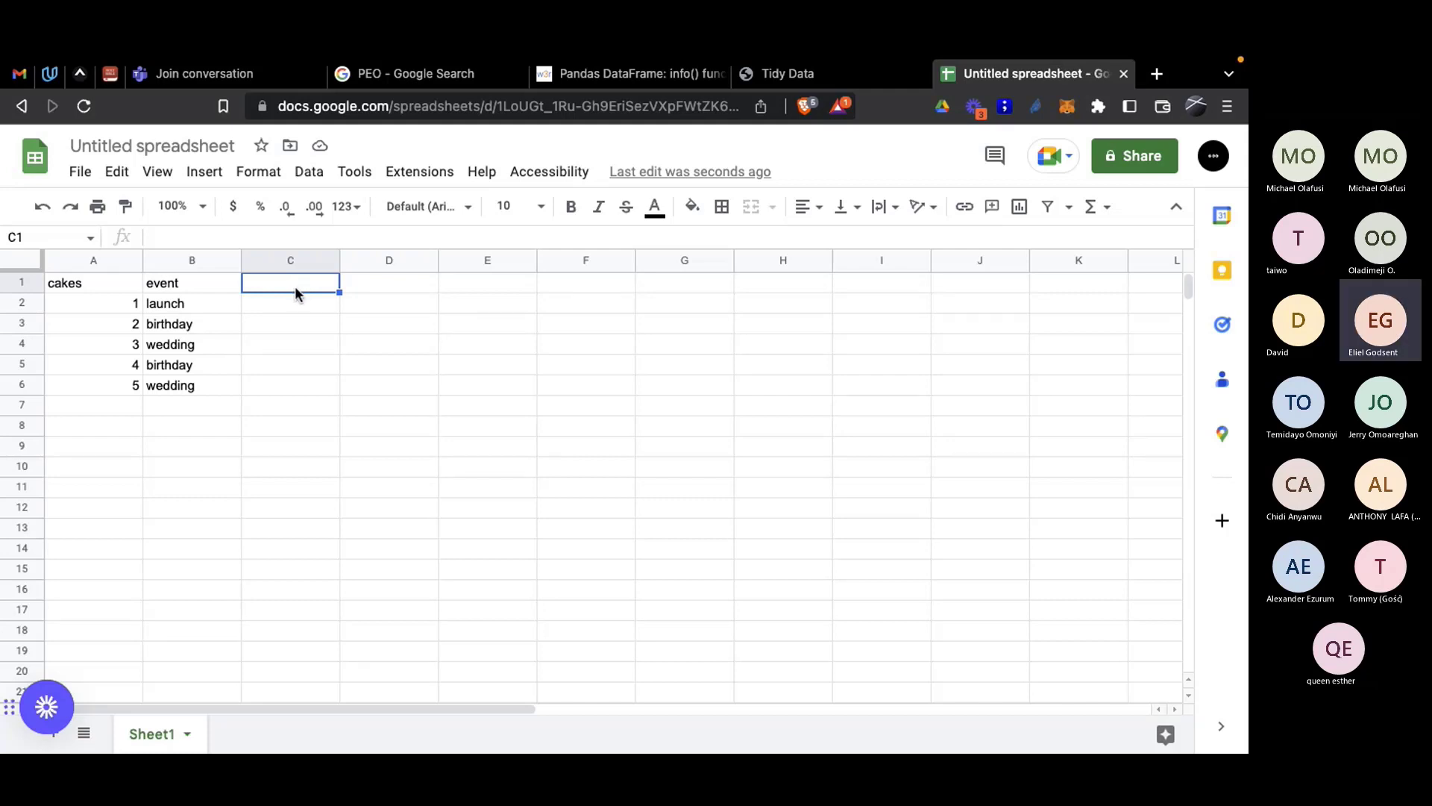
Step: Add a column headed "food?" in C1 with yes, no, yes, no, yes in cells C2 to C6
{"action": "type", "text": "food?"}
{"action": "key", "text": "Return"}
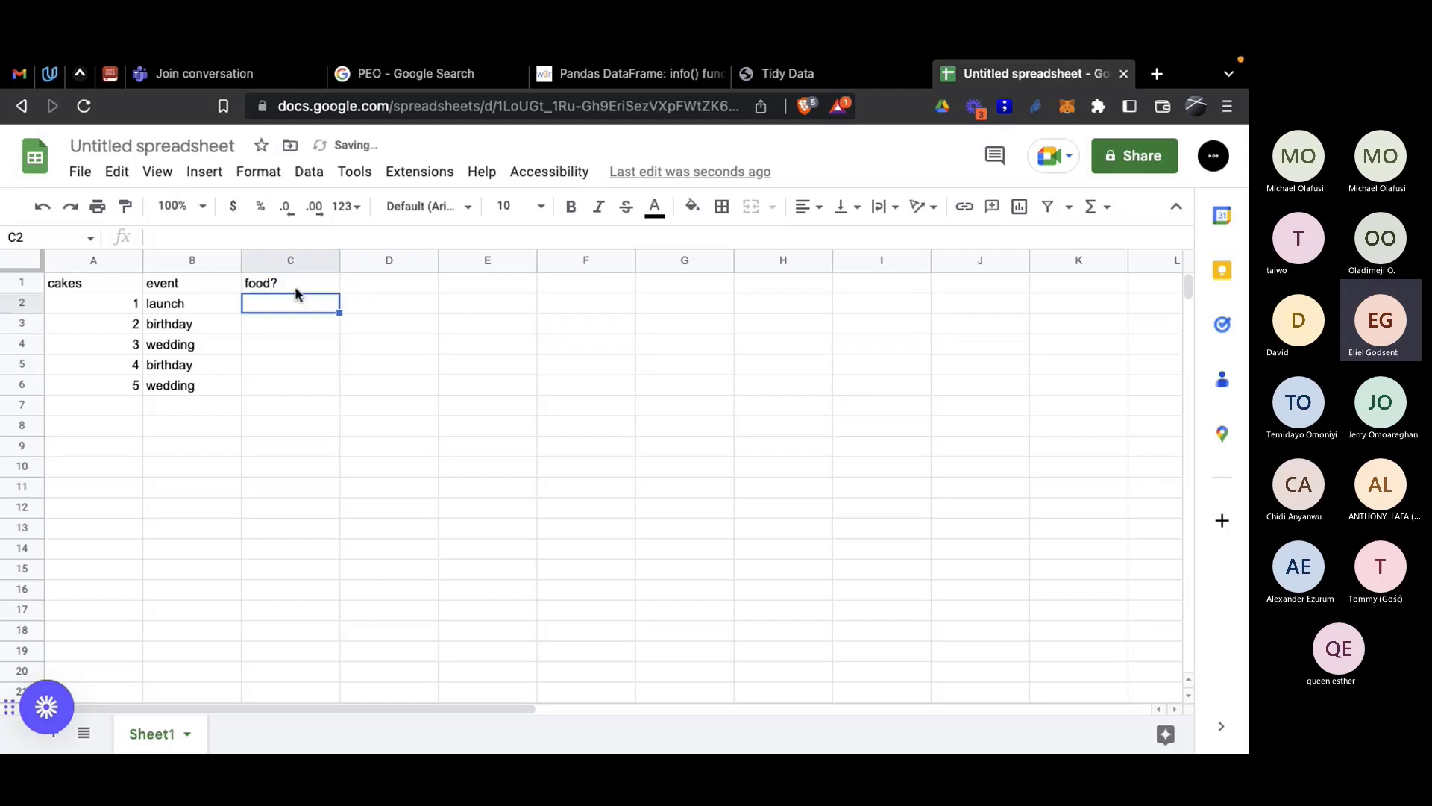
{"action": "type", "text": "yes"}
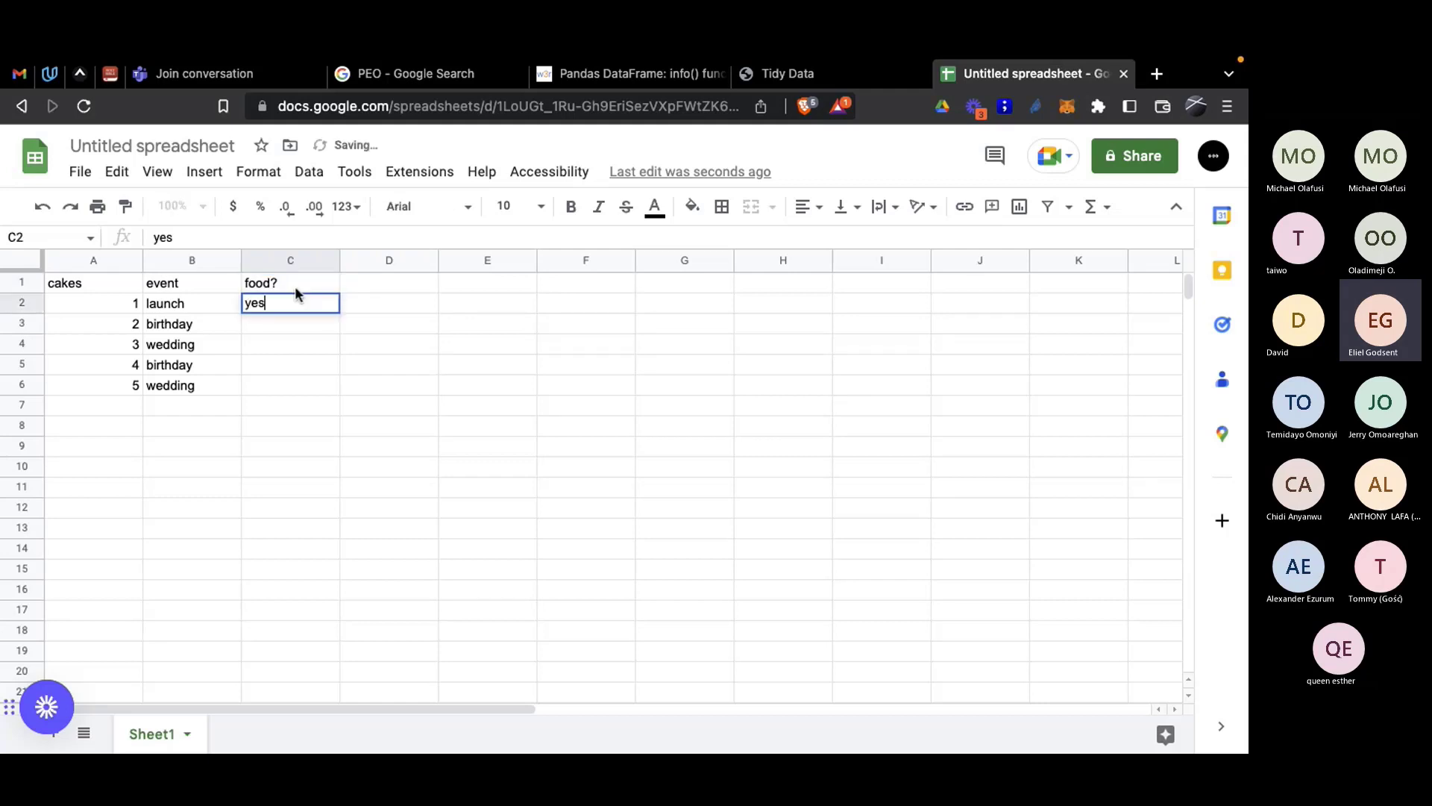
{"action": "key", "text": "Return"}
{"action": "type", "text": "no"}
{"action": "key", "text": "Return"}
{"action": "type", "text": "yes"}
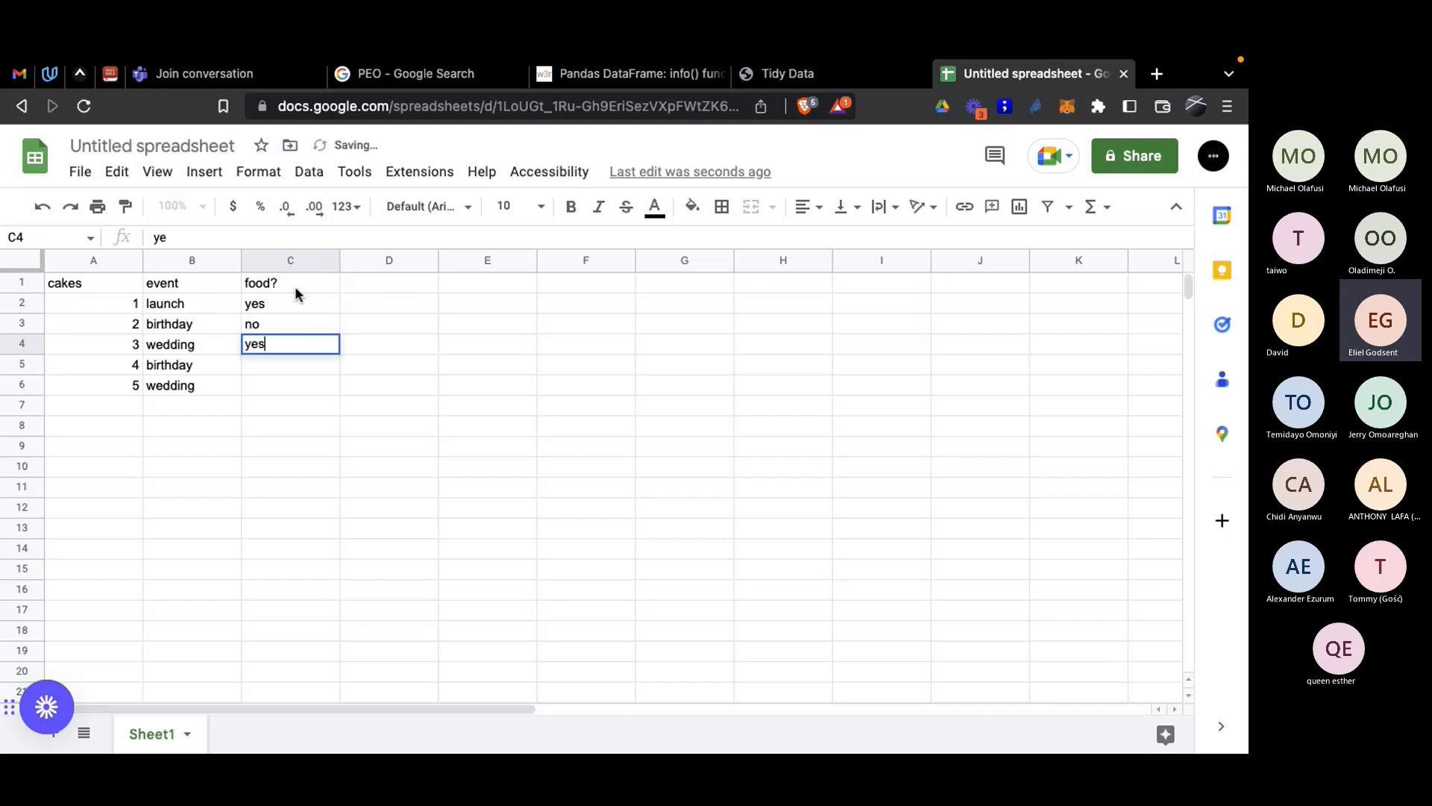
{"action": "key", "text": "Return"}
{"action": "type", "text": "no"}
{"action": "key", "text": "Return"}
{"action": "type", "text": "yes"}
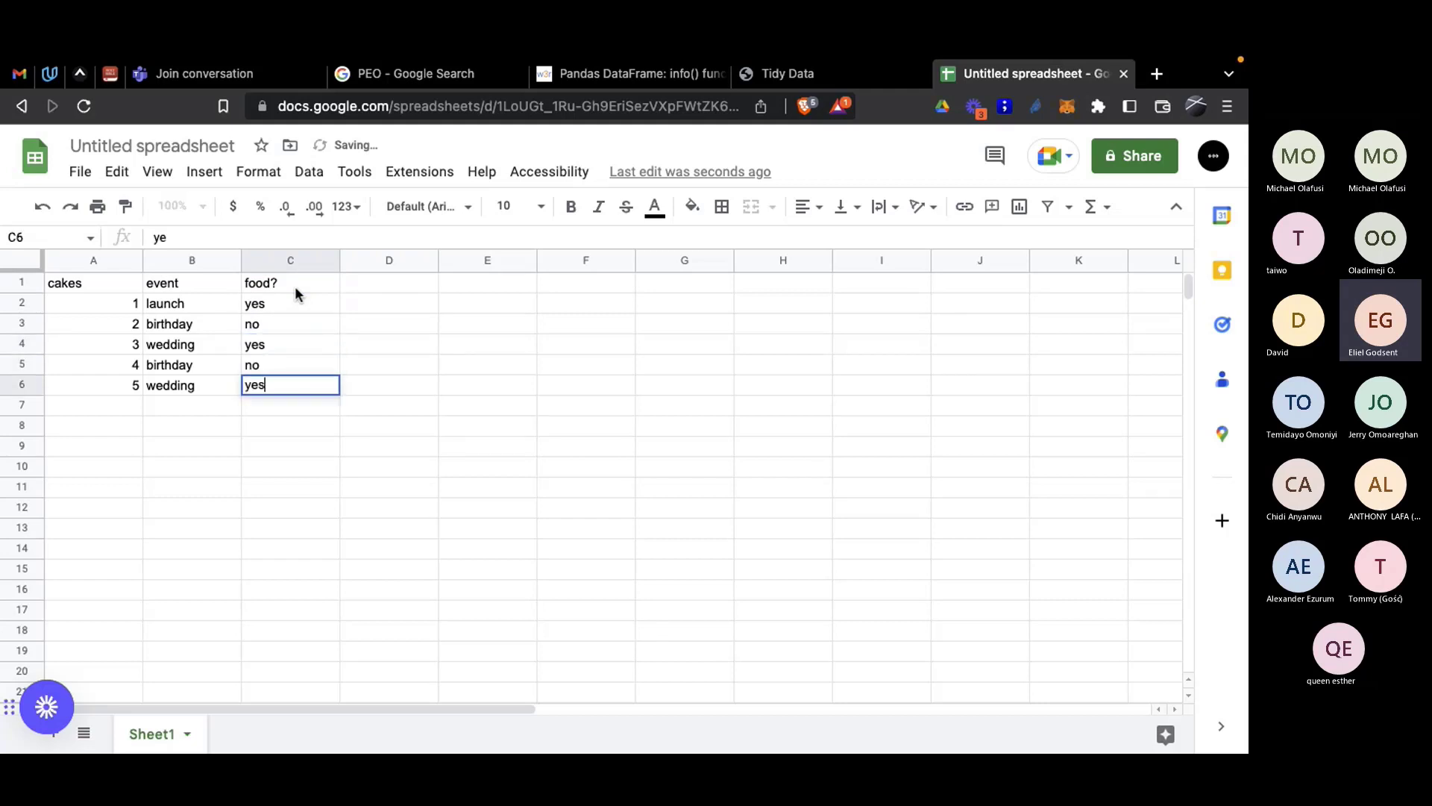
Step: Remove the question mark from the header in cell C1 so it reads "food"
{"action": "left_click", "coordinate": [297, 282]}
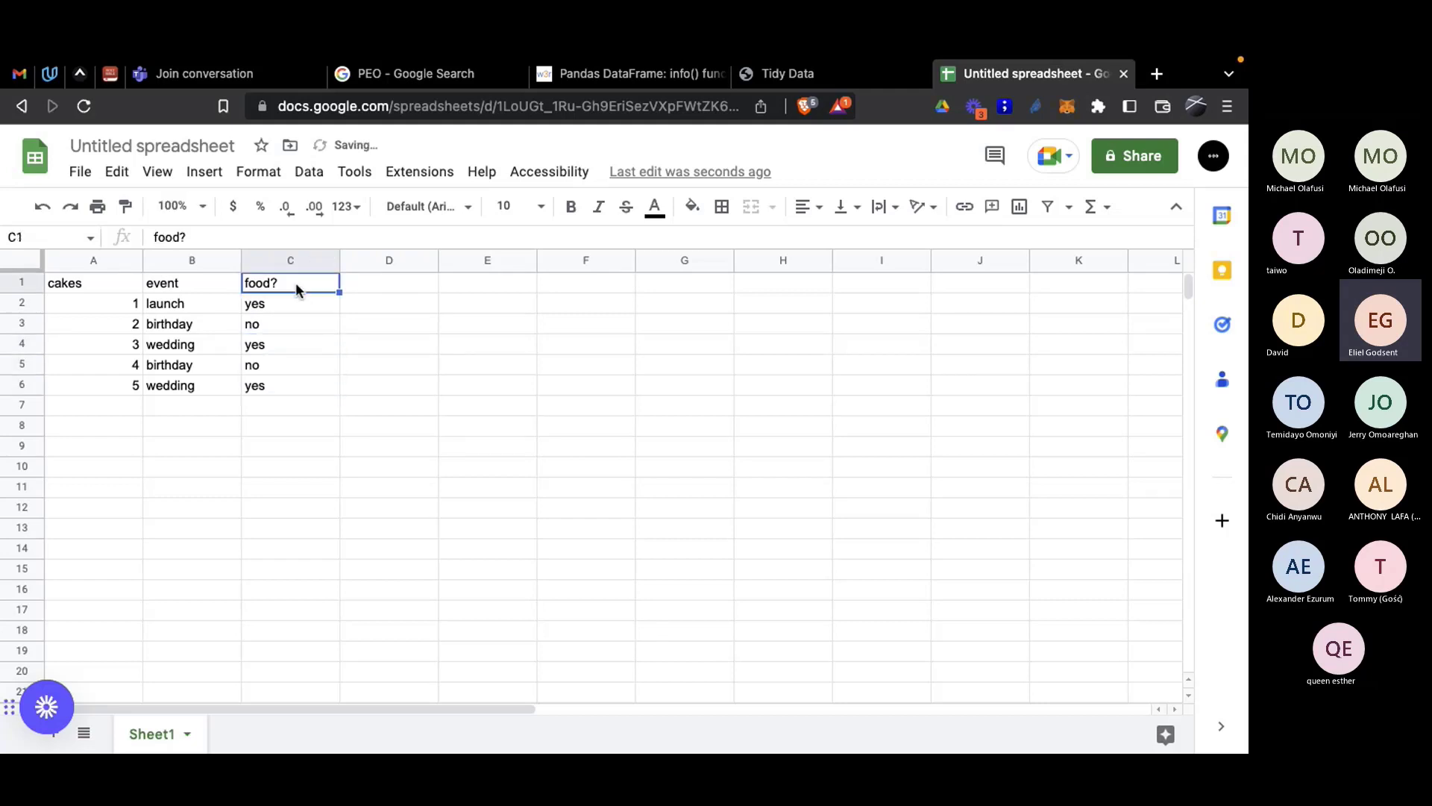
{"action": "left_click", "coordinate": [370, 237]}
{"action": "key", "text": "BackSpace"}
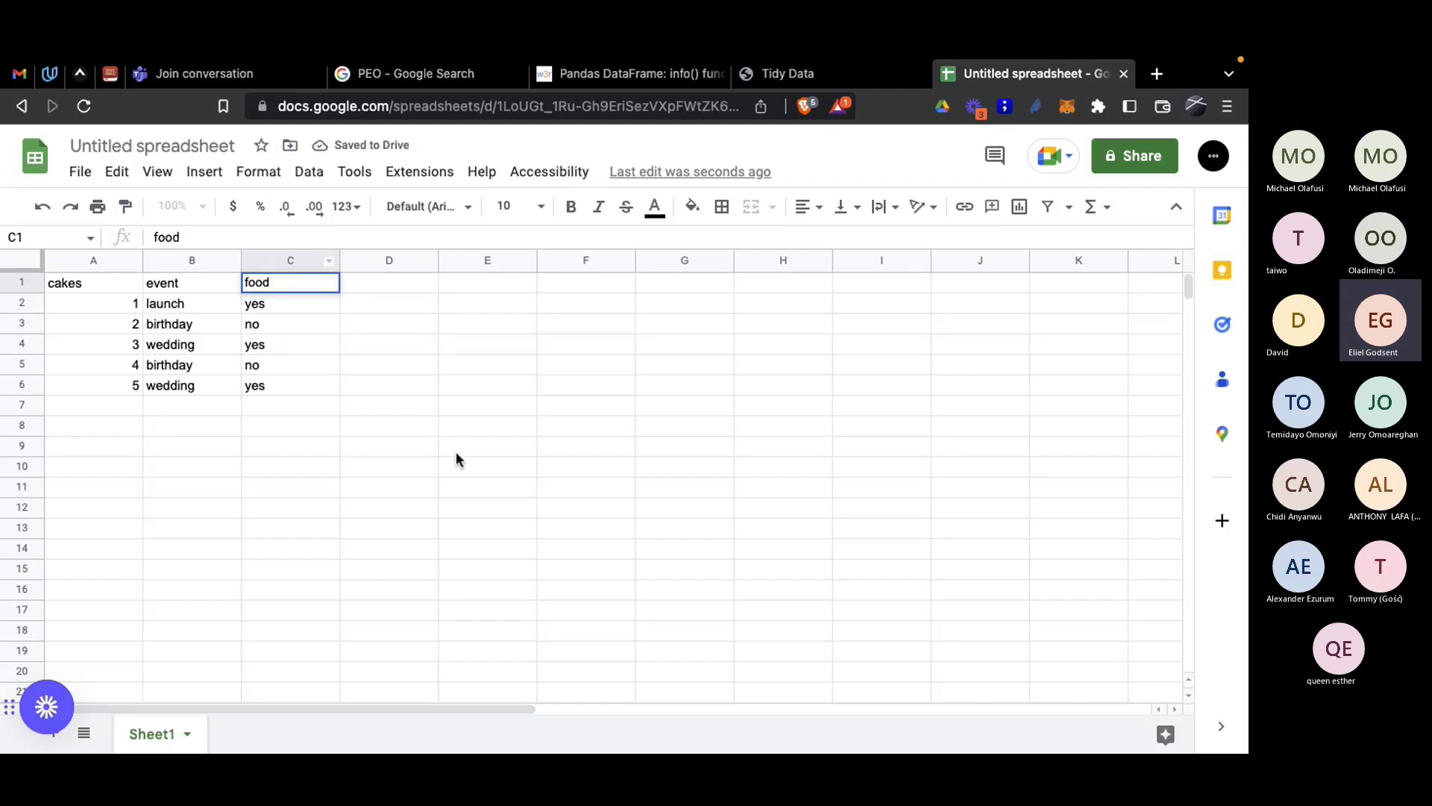
Step: Add a column headed "drink" in D1 with no, yes, no, yes, no in cells D2 to D6
{"action": "left_click", "coordinate": [356, 281]}
{"action": "type", "text": "drink"}
{"action": "key", "text": "Return"}
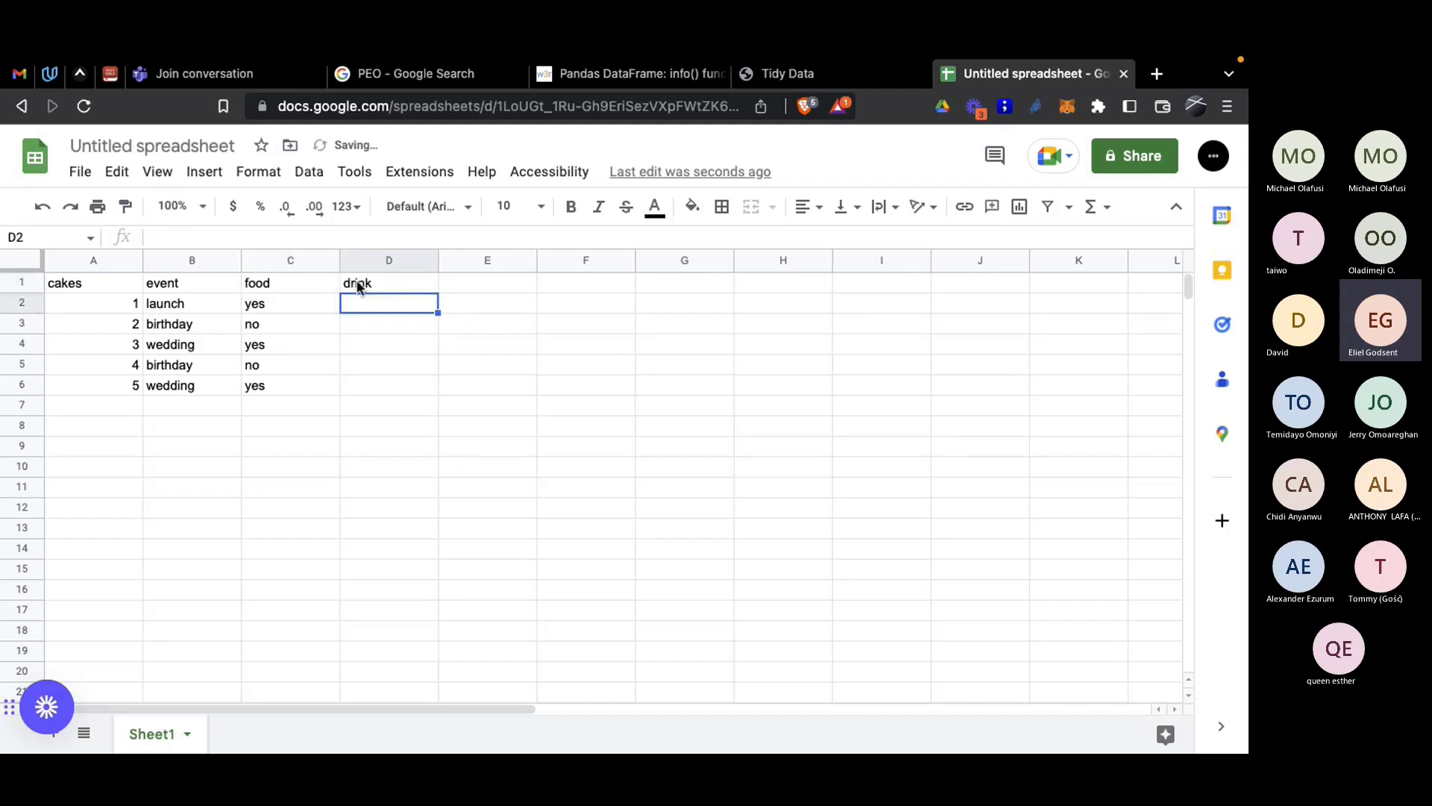
{"action": "type", "text": "no"}
{"action": "key", "text": "Return"}
{"action": "type", "text": "yes"}
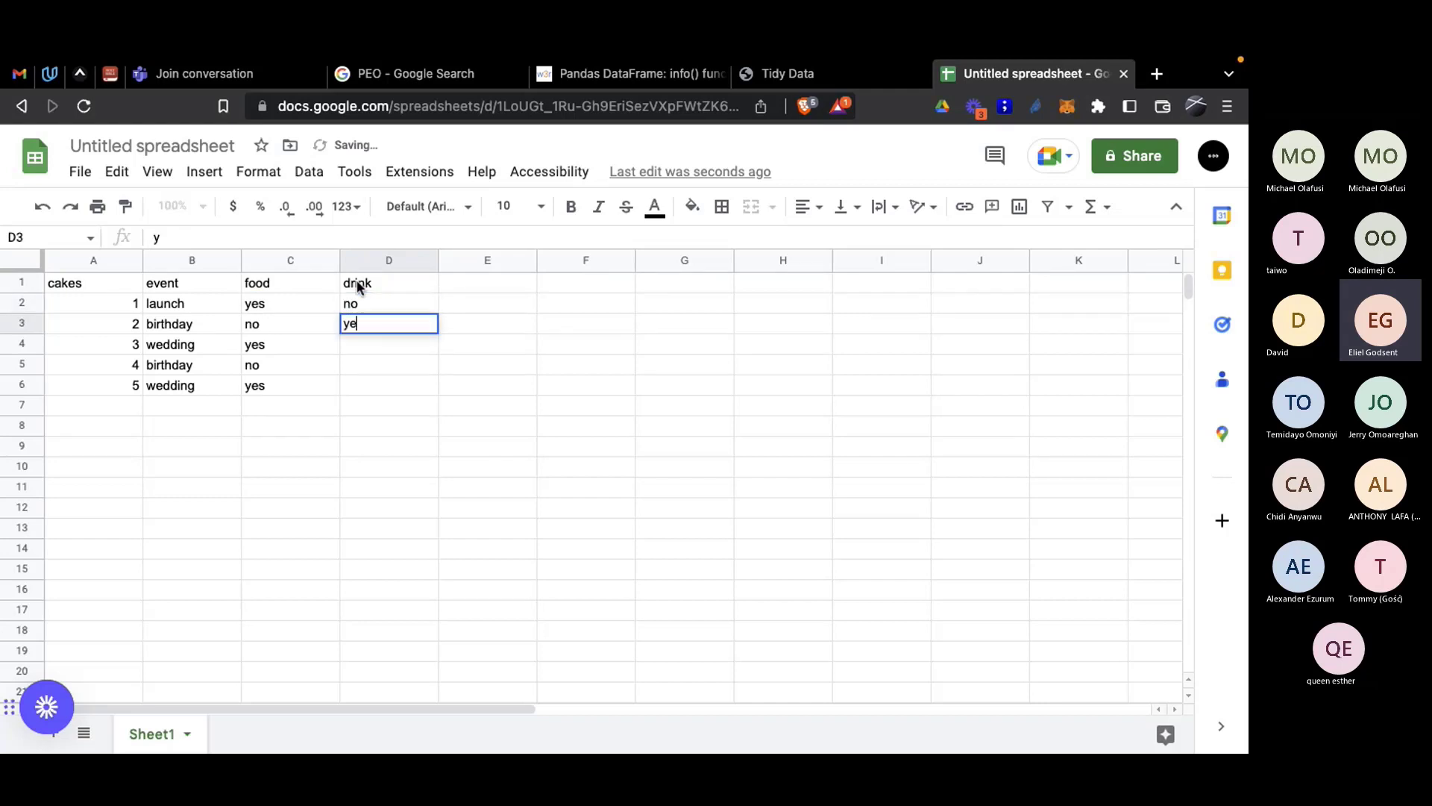
{"action": "key", "text": "Return"}
{"action": "type", "text": "no"}
{"action": "key", "text": "Return"}
{"action": "type", "text": "yes"}
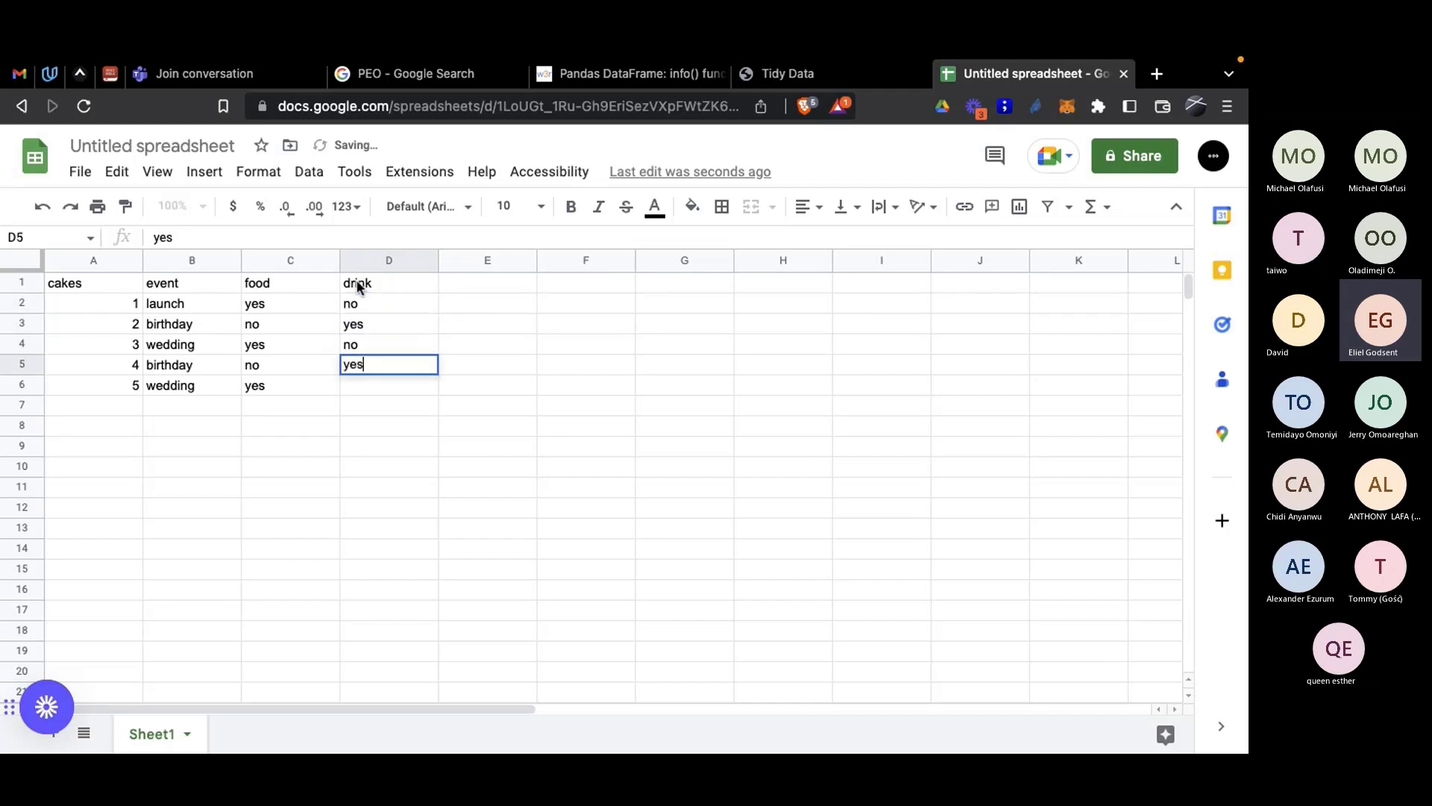
{"action": "key", "text": "Return"}
{"action": "type", "text": "no"}
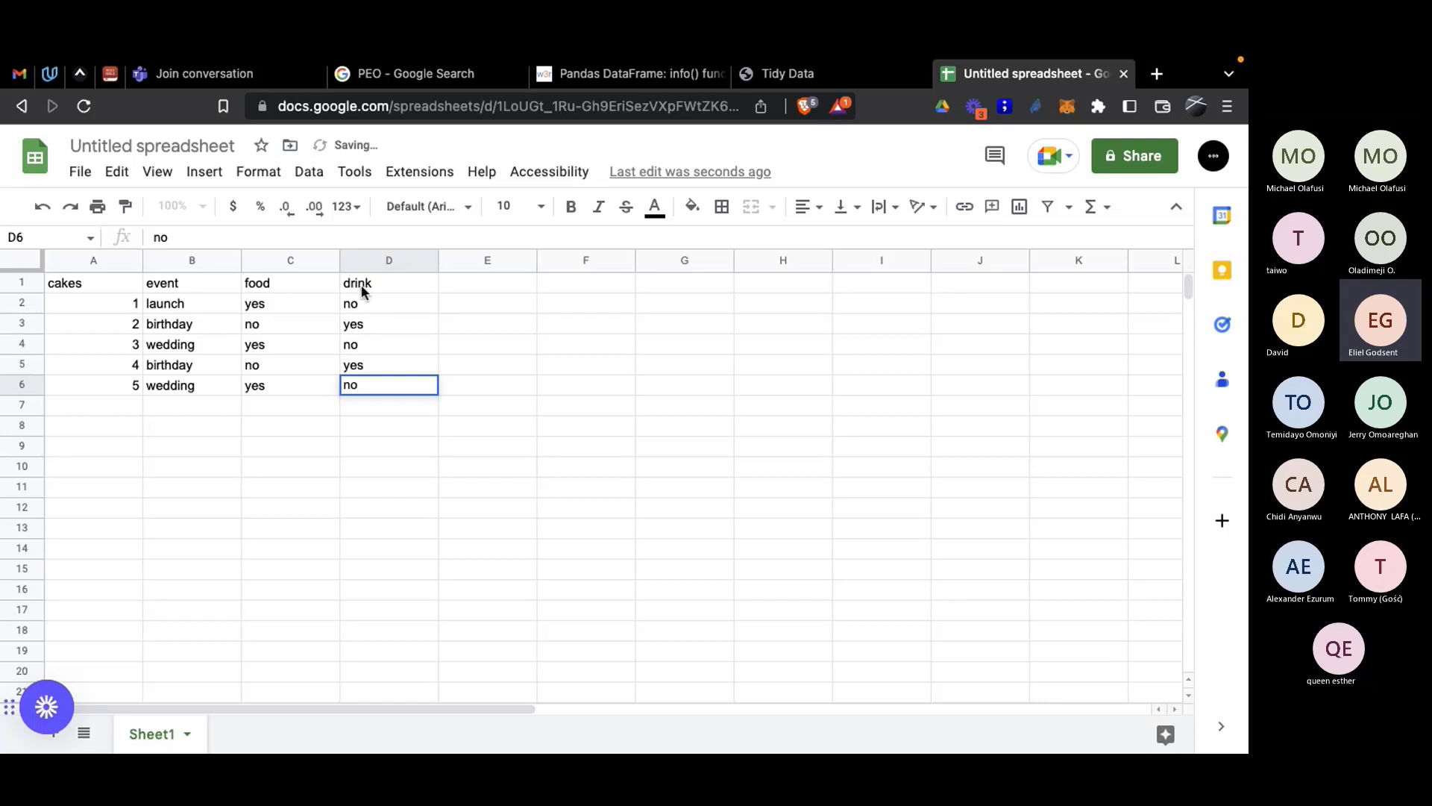
Step: Highlight the whole table A1:D6, deselect it, and go back to the rules in the Tidy Data paper
{"action": "left_click", "coordinate": [65, 280]}
{"action": "left_click_drag", "start_coordinate": [156, 322], "coordinate": [416, 393]}
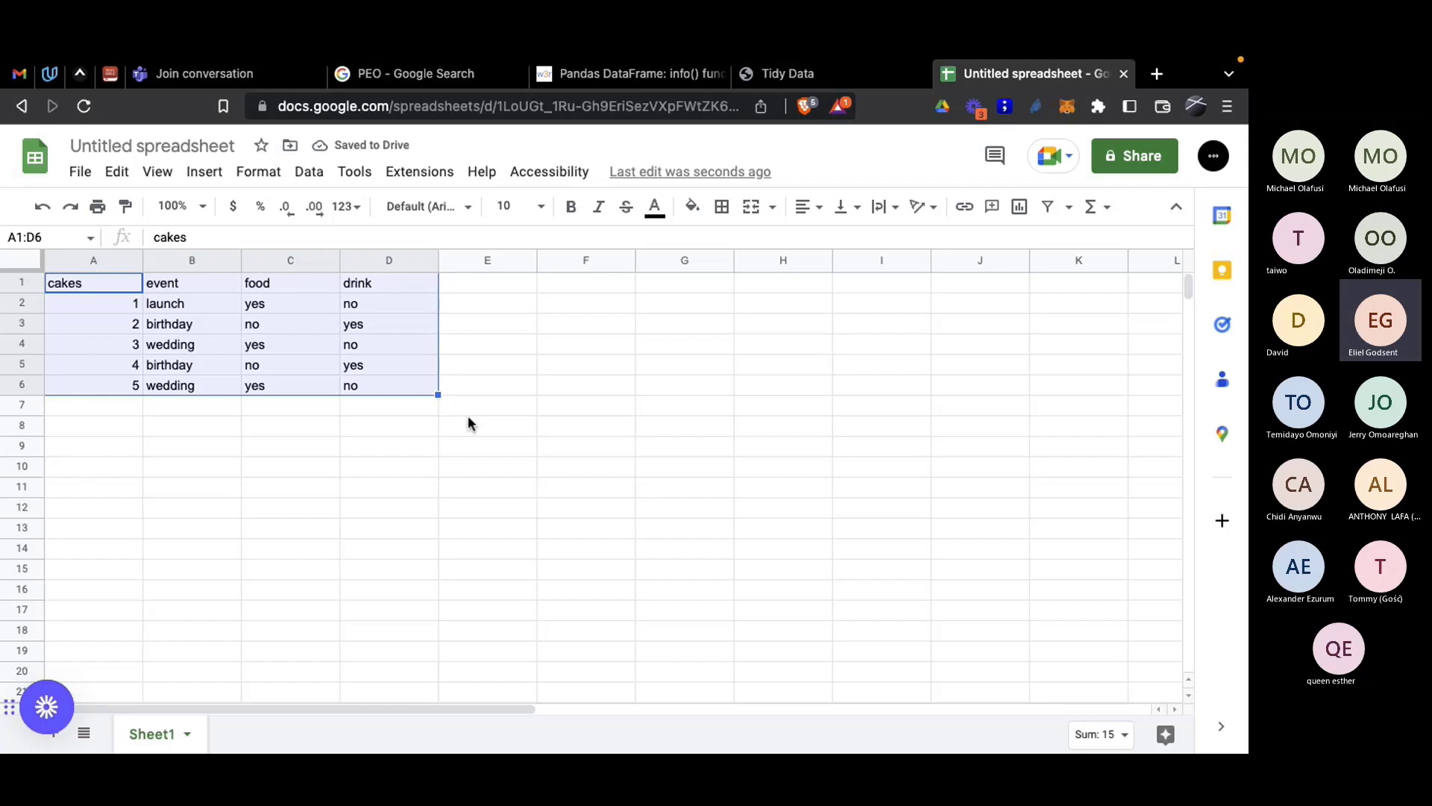
{"action": "left_click", "coordinate": [409, 403]}
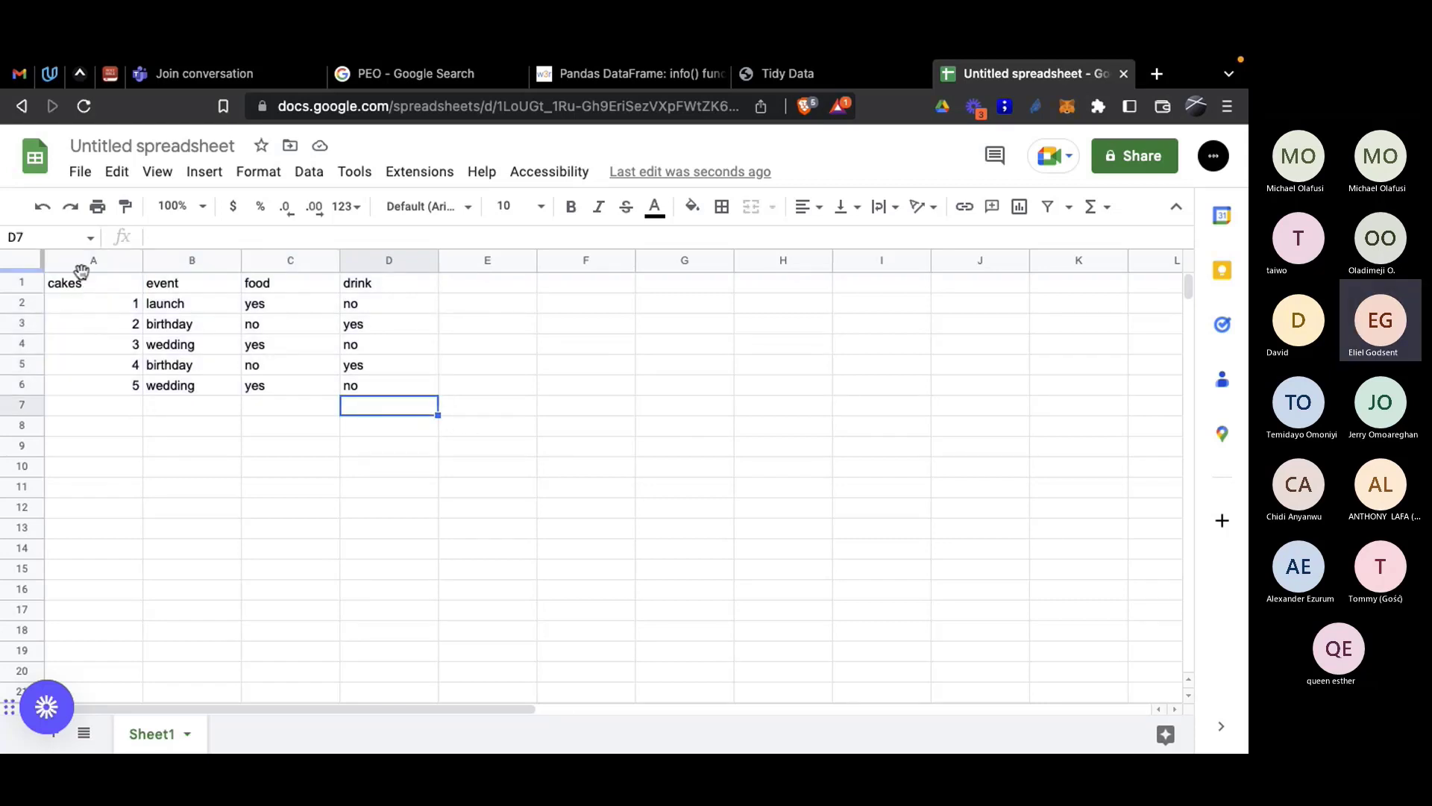
{"action": "left_click", "coordinate": [905, 82]}
{"action": "key", "text": "super+Tab"}
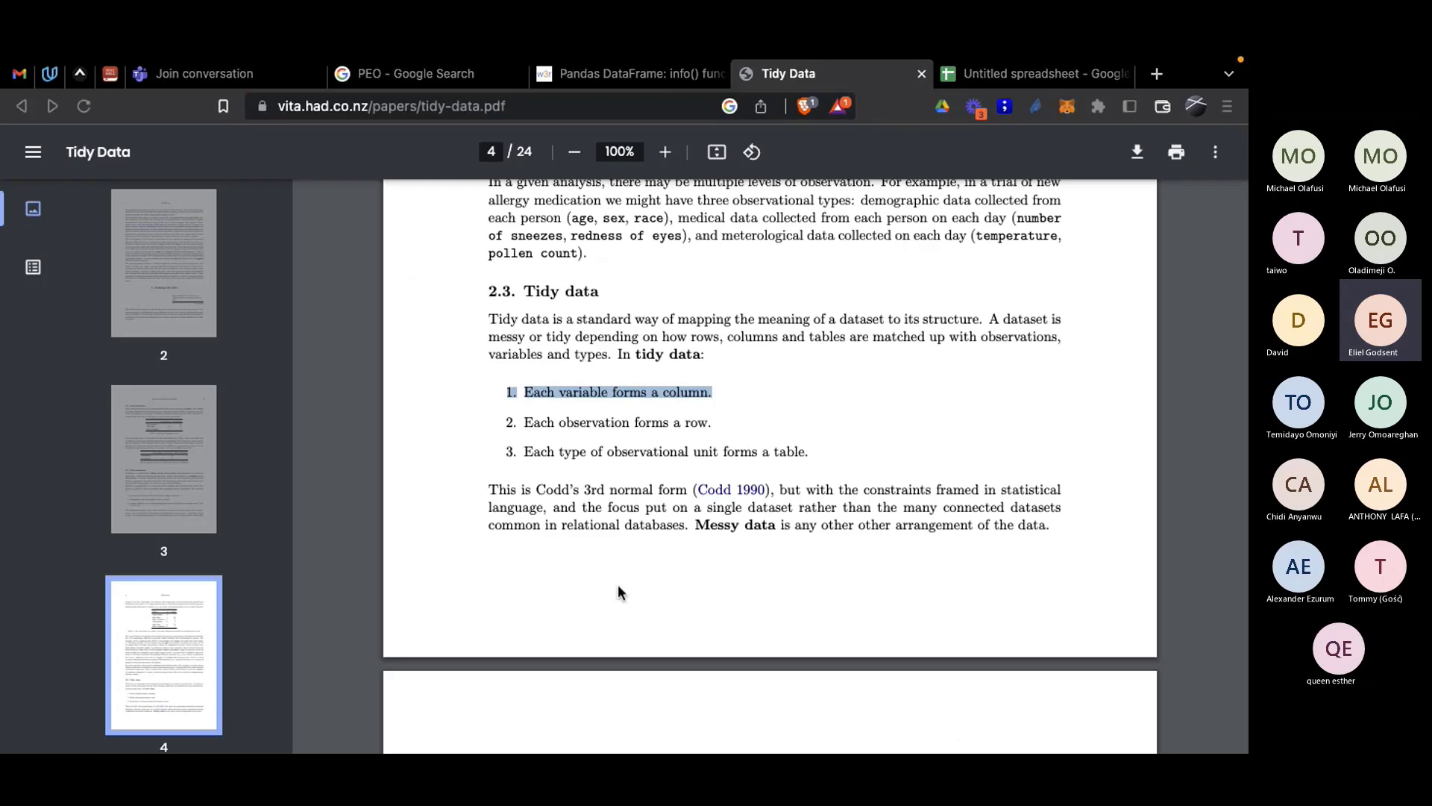
Step: Replace the Tidy Data paper with a web search for "varibales" and glance over the results
{"action": "left_click", "coordinate": [585, 105]}
{"action": "key", "text": "super+a"}
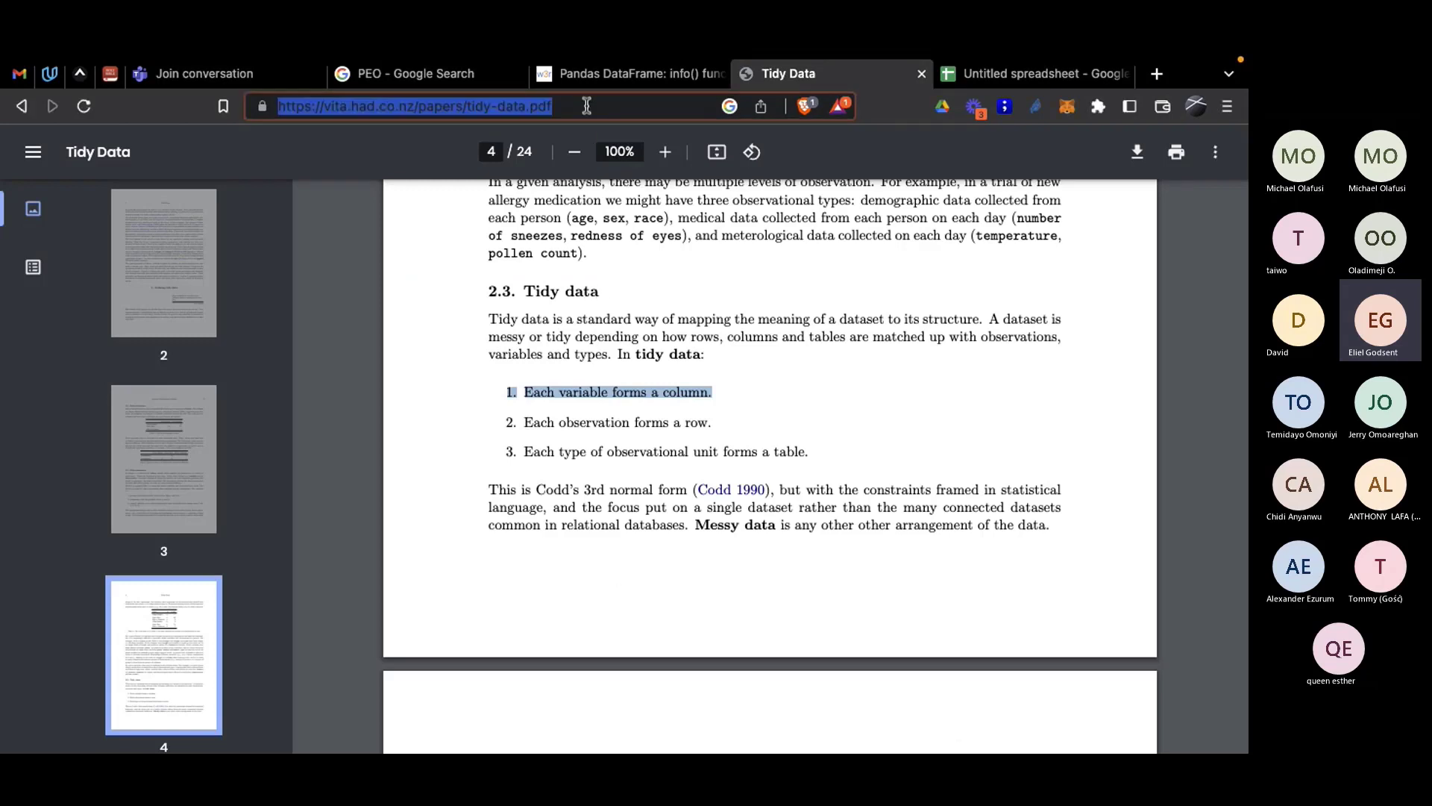
{"action": "type", "text": "varibales"}
{"action": "key", "text": "Return"}
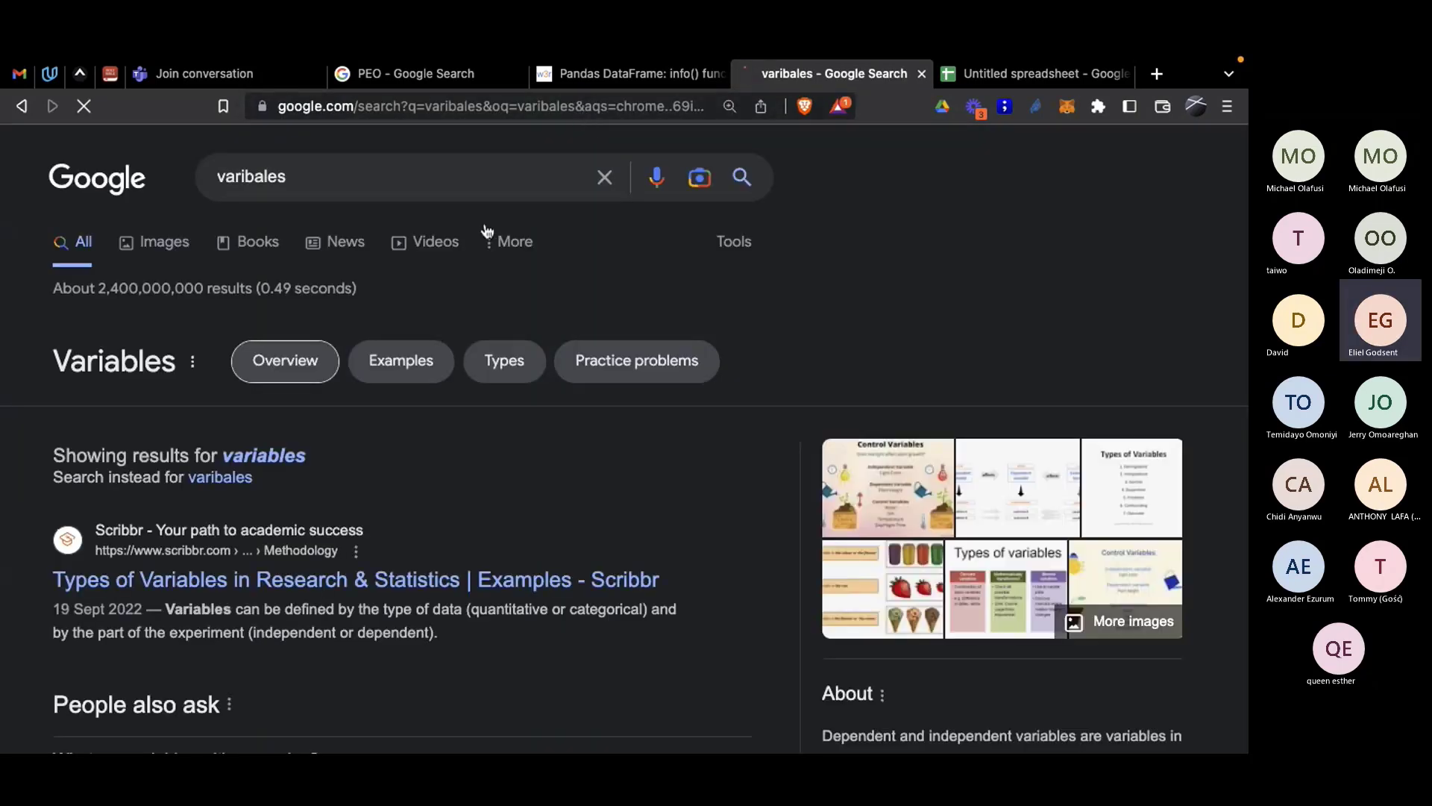
{"action": "scroll", "coordinate": [447, 418], "scroll_direction": "down", "scroll_amount": 1}
{"action": "scroll", "coordinate": [447, 418], "scroll_direction": "up", "scroll_amount": 1}
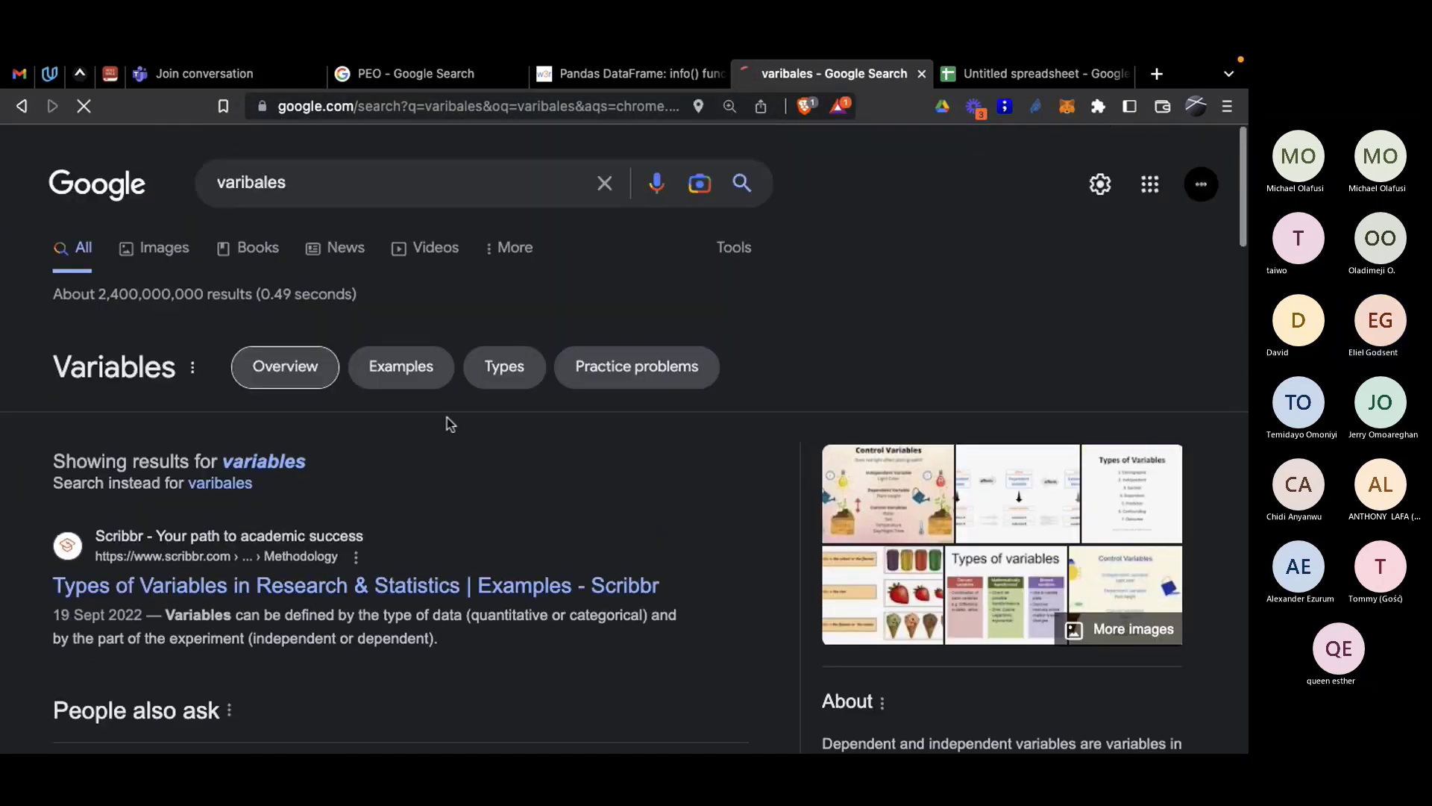
Step: Change the web search to "varibale meaning"
{"action": "left_click", "coordinate": [311, 177]}
{"action": "type", "text": "meaning"}
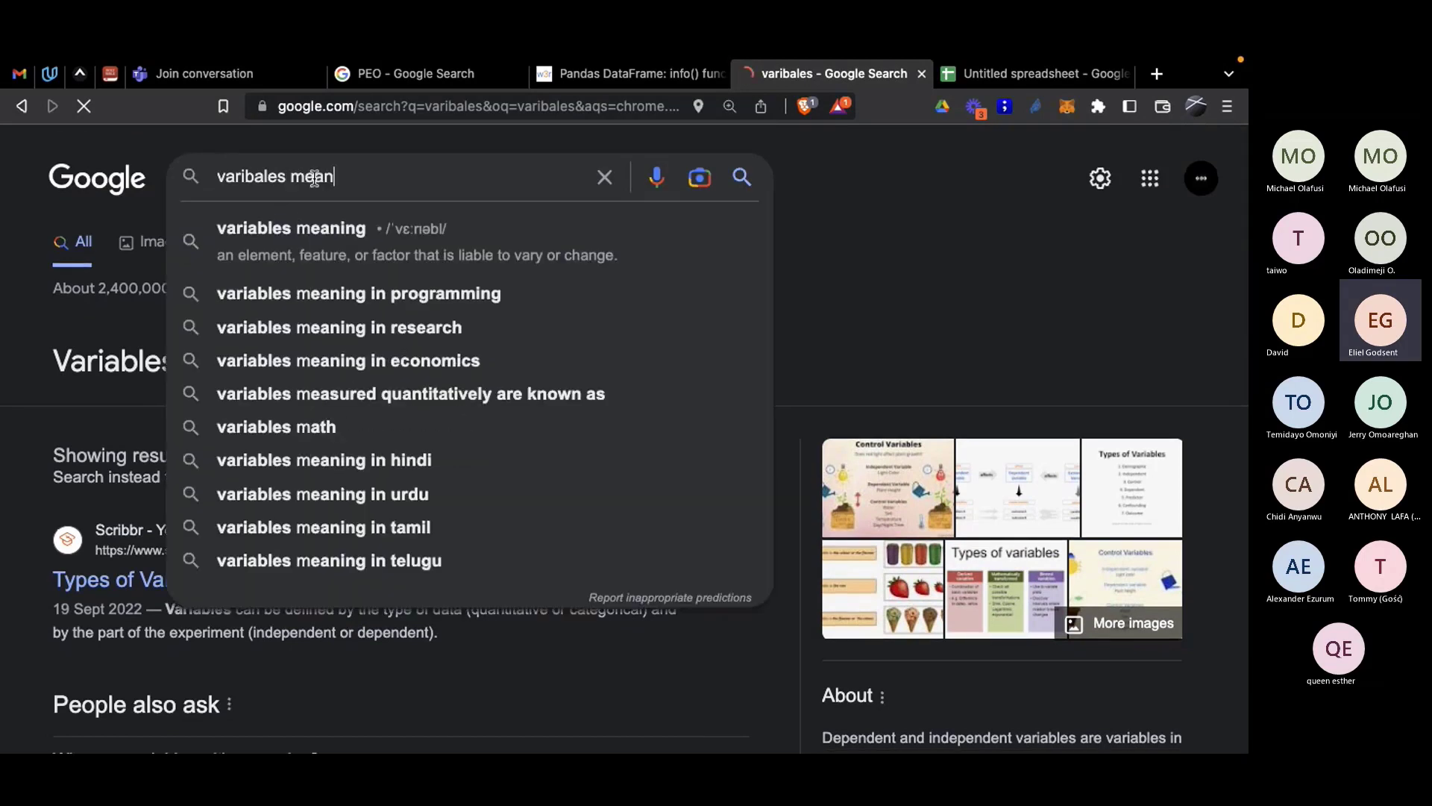
{"action": "key", "text": "Left"}
{"action": "key", "text": "Left"}
{"action": "key", "text": "Left"}
{"action": "key", "text": "Left"}
{"action": "key", "text": "Left"}
{"action": "key", "text": "Left"}
{"action": "key", "text": "Left"}
{"action": "key", "text": "Left"}
{"action": "key", "text": "Left"}
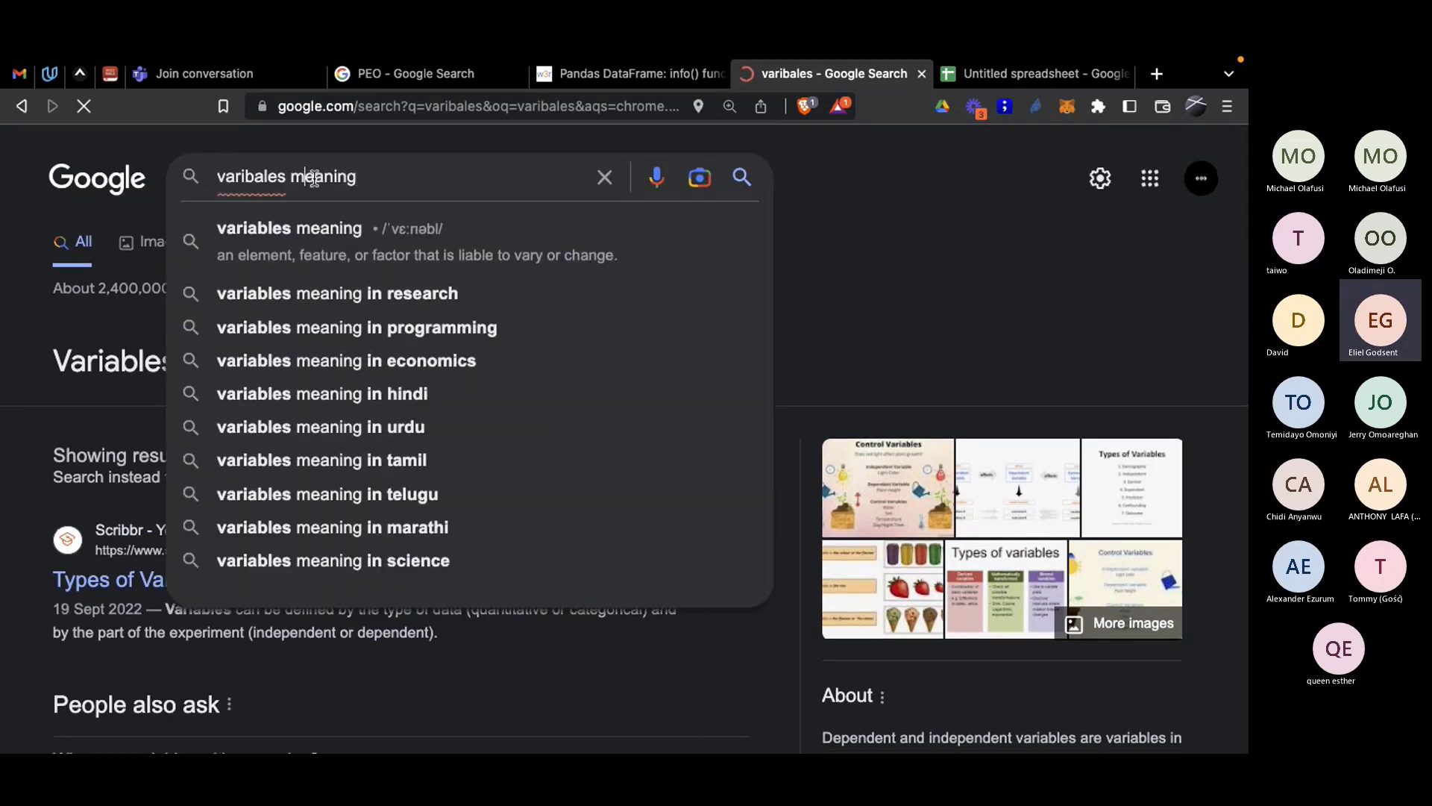
{"action": "key", "text": "Delete"}
{"action": "key", "text": "Return"}
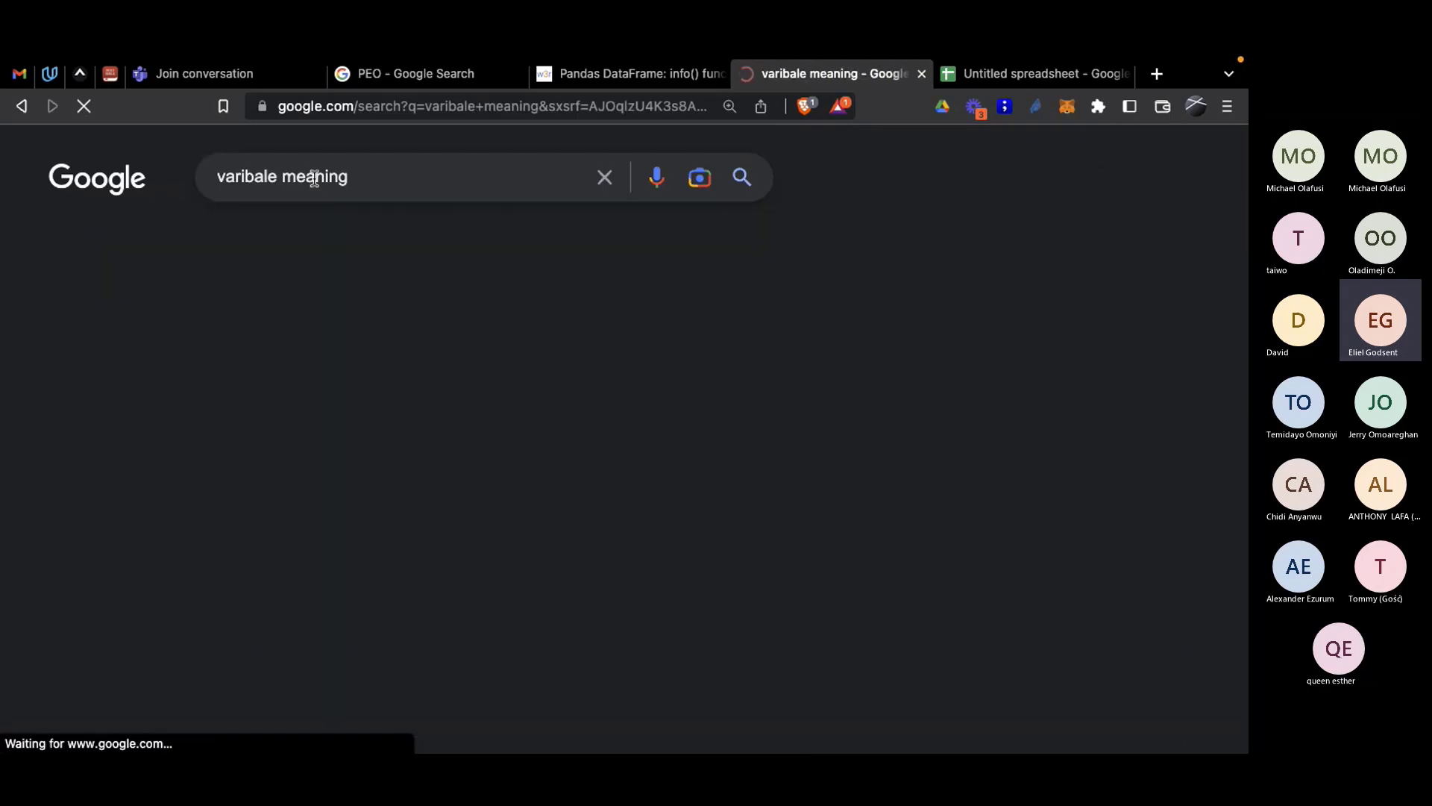
Step: Expand the dictionary entry for "variable" and read through its full definitions
{"action": "scroll", "coordinate": [327, 455], "scroll_direction": "down", "scroll_amount": 4}
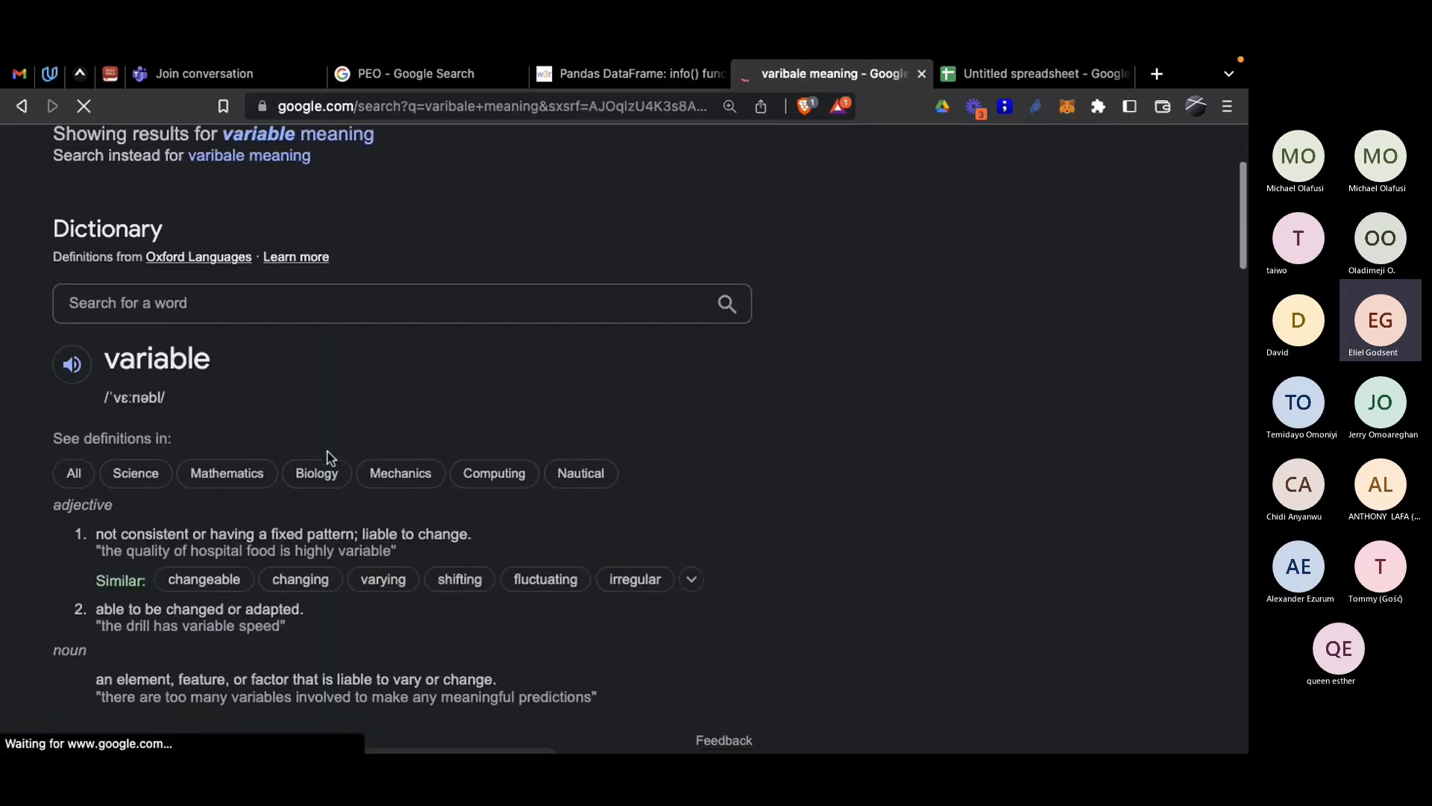
{"action": "scroll", "coordinate": [377, 484], "scroll_direction": "down", "scroll_amount": 2}
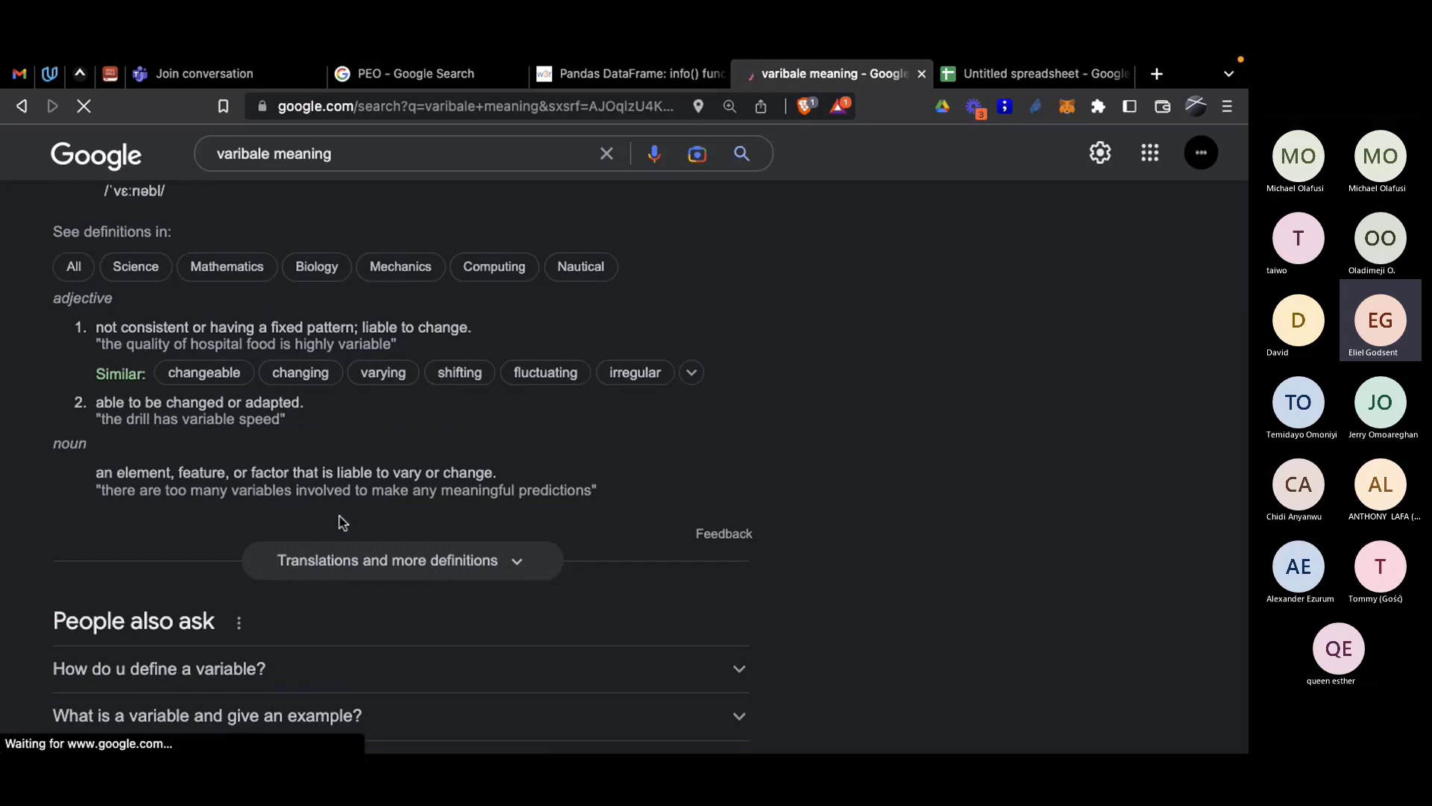
{"action": "left_click", "coordinate": [418, 560]}
{"action": "scroll", "coordinate": [385, 586], "scroll_direction": "down", "scroll_amount": 2}
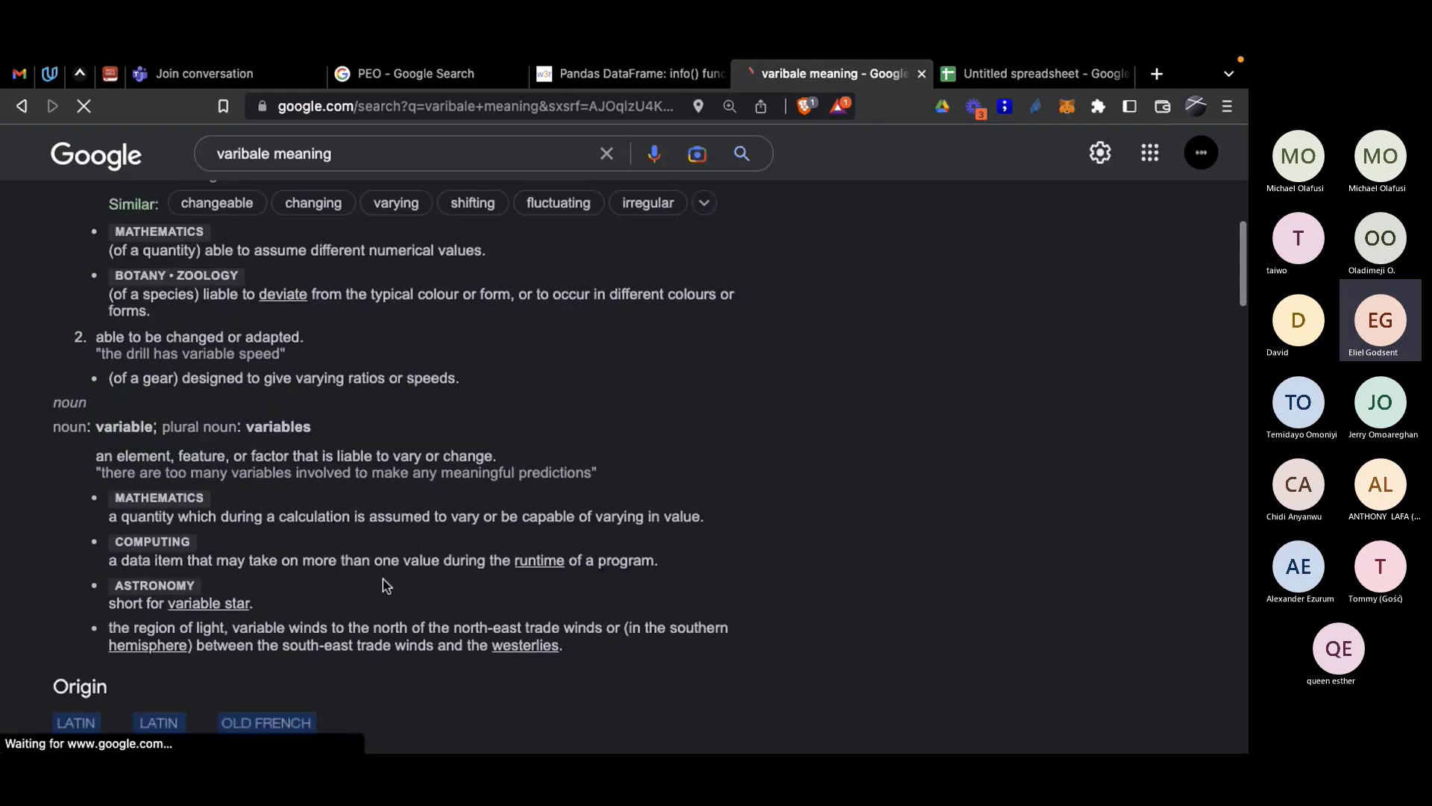
{"action": "scroll", "coordinate": [349, 533], "scroll_direction": "down", "scroll_amount": 1}
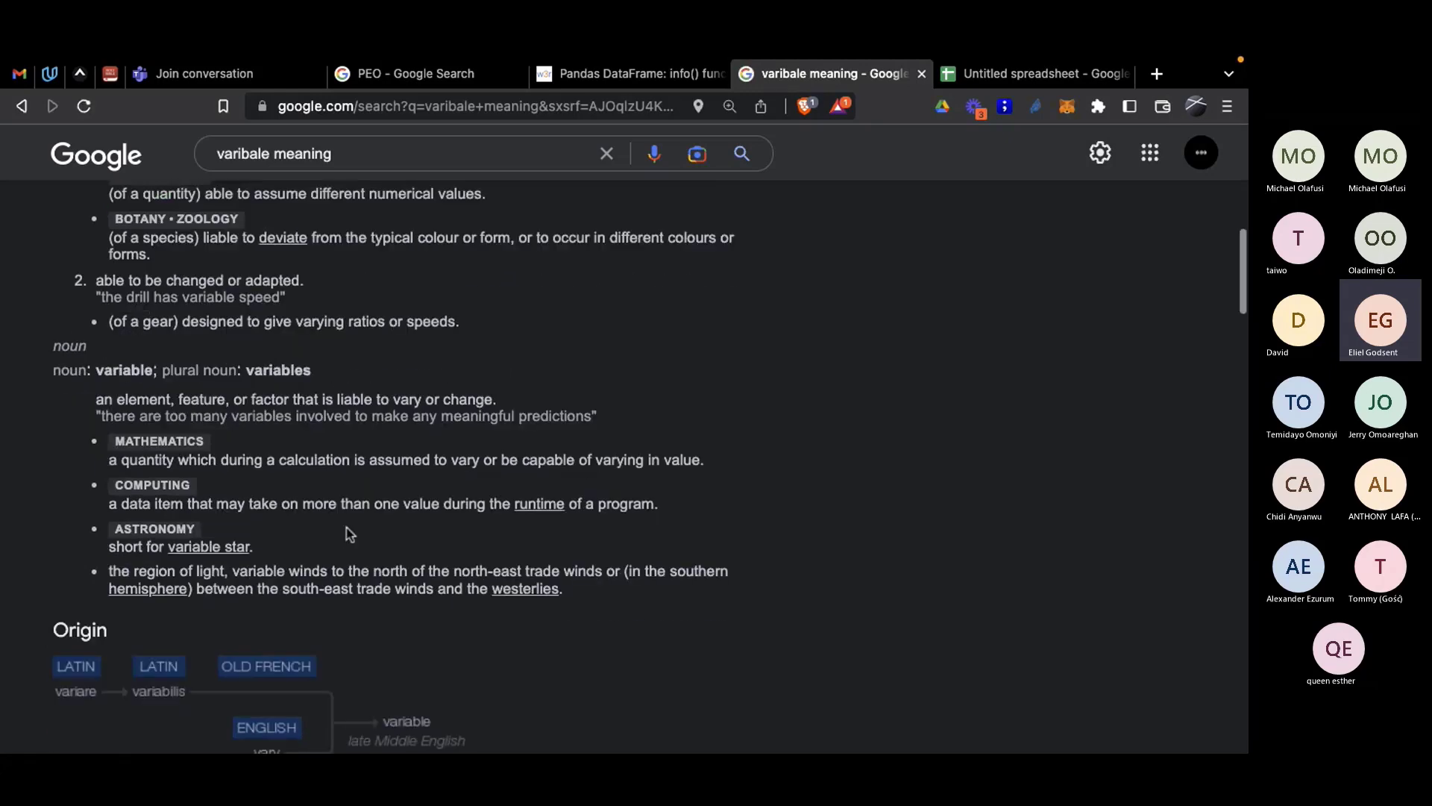
{"action": "scroll", "coordinate": [321, 411], "scroll_direction": "up", "scroll_amount": 10}
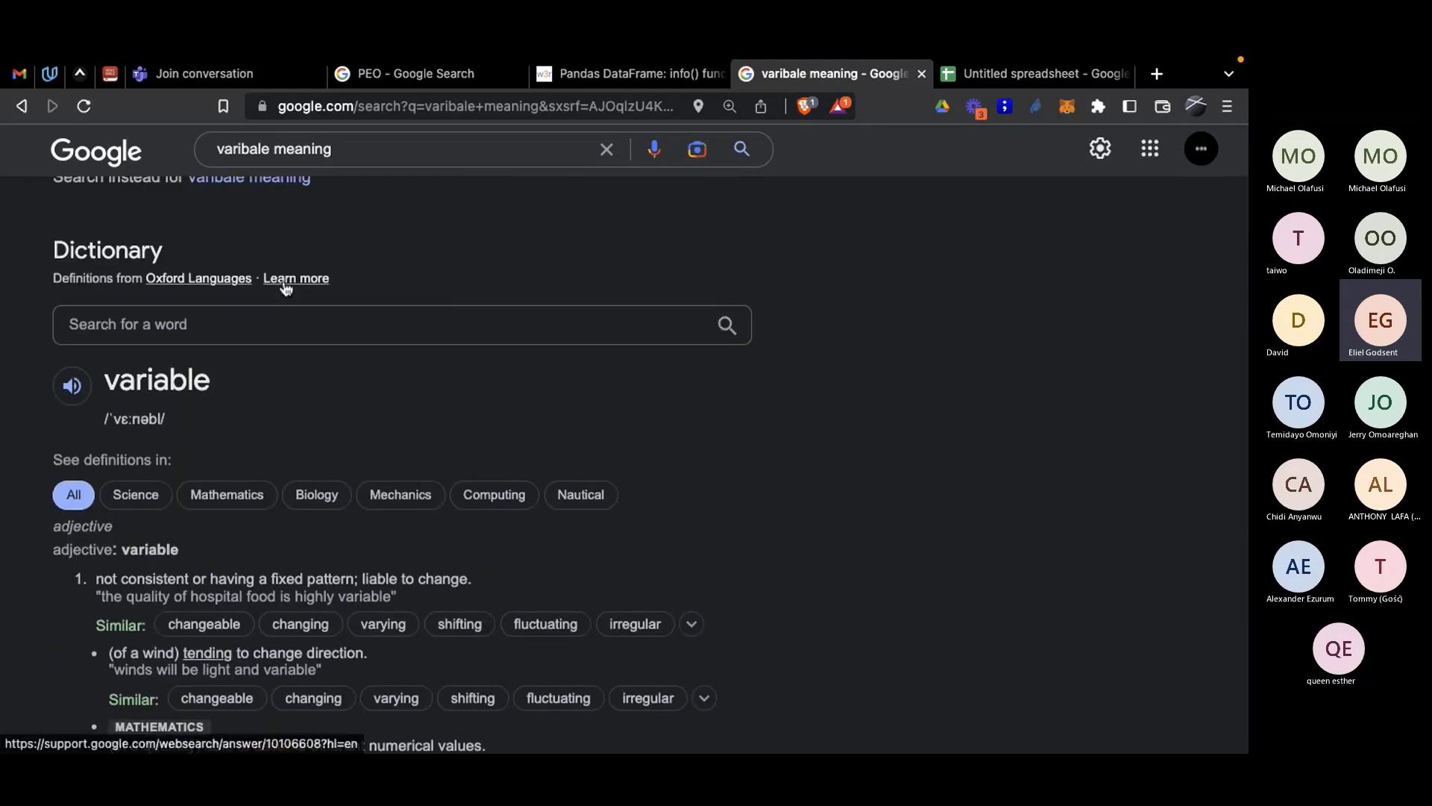
Step: Narrow the web search to "varibale meaning in data"
{"action": "scroll", "coordinate": [313, 261], "scroll_direction": "up", "scroll_amount": 3}
{"action": "left_click", "coordinate": [390, 179]}
{"action": "type", "text": "in data"}
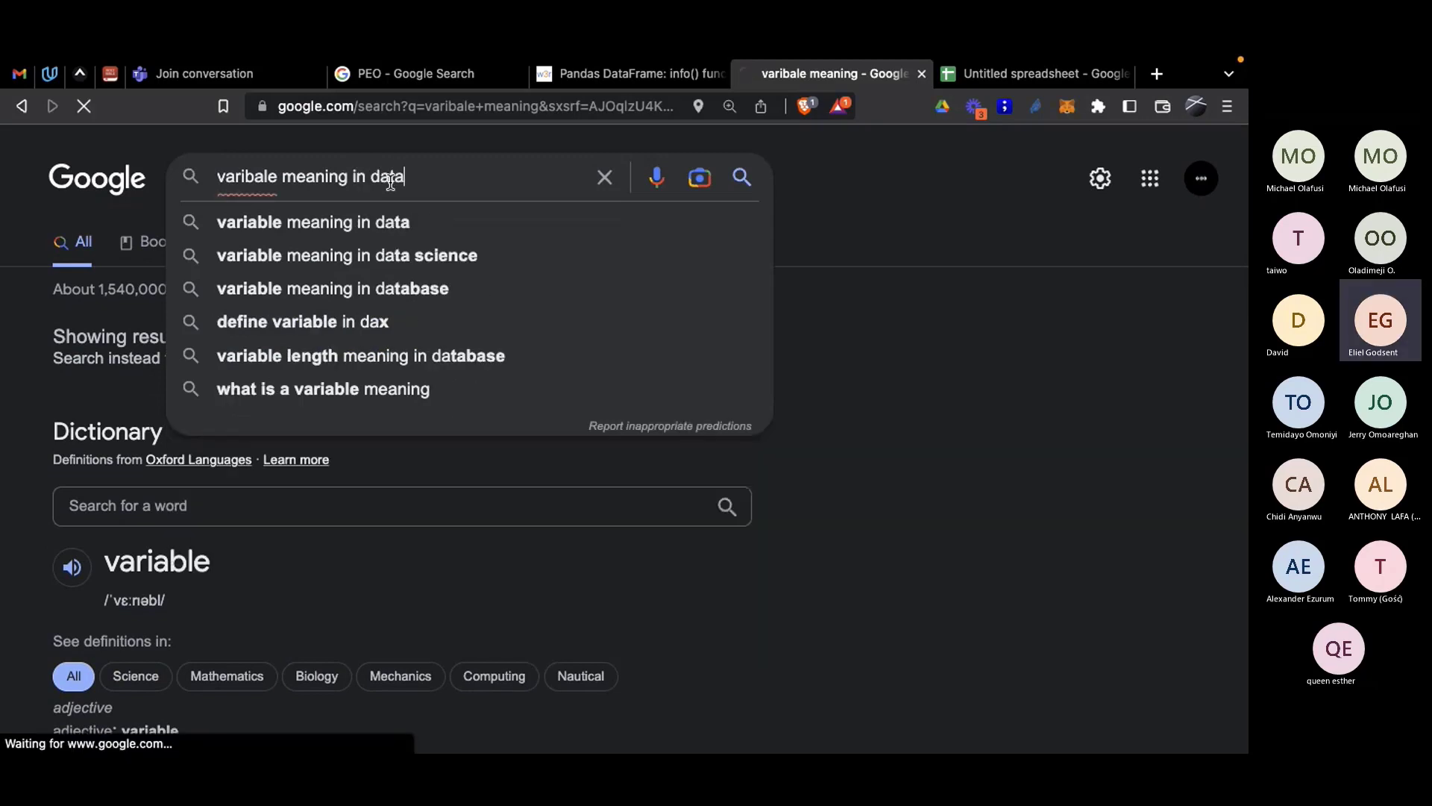
{"action": "key", "text": "Return"}
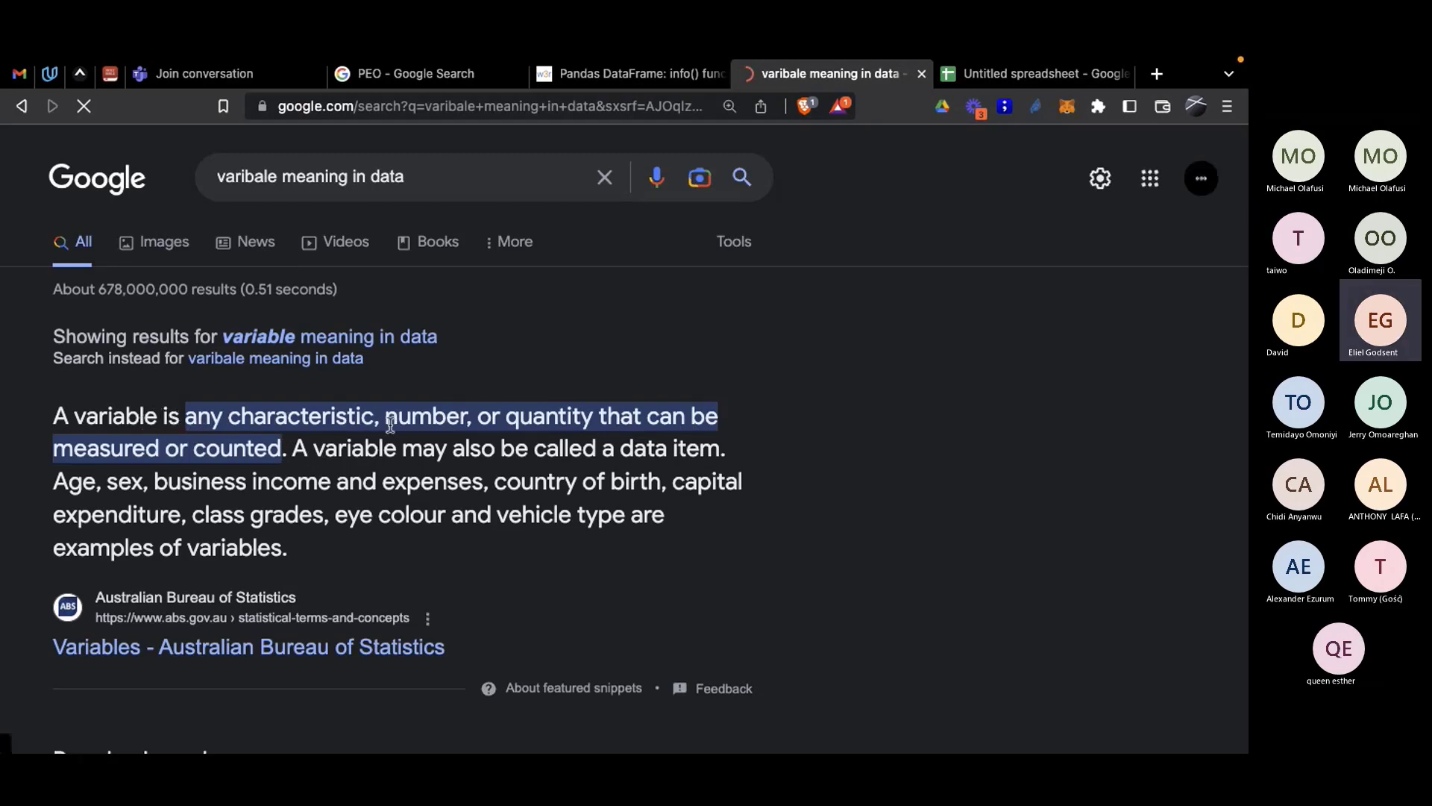
Step: Compare the definition of a variable with the cakes, event and food entries in the spreadsheet
{"action": "left_click", "coordinate": [996, 71]}
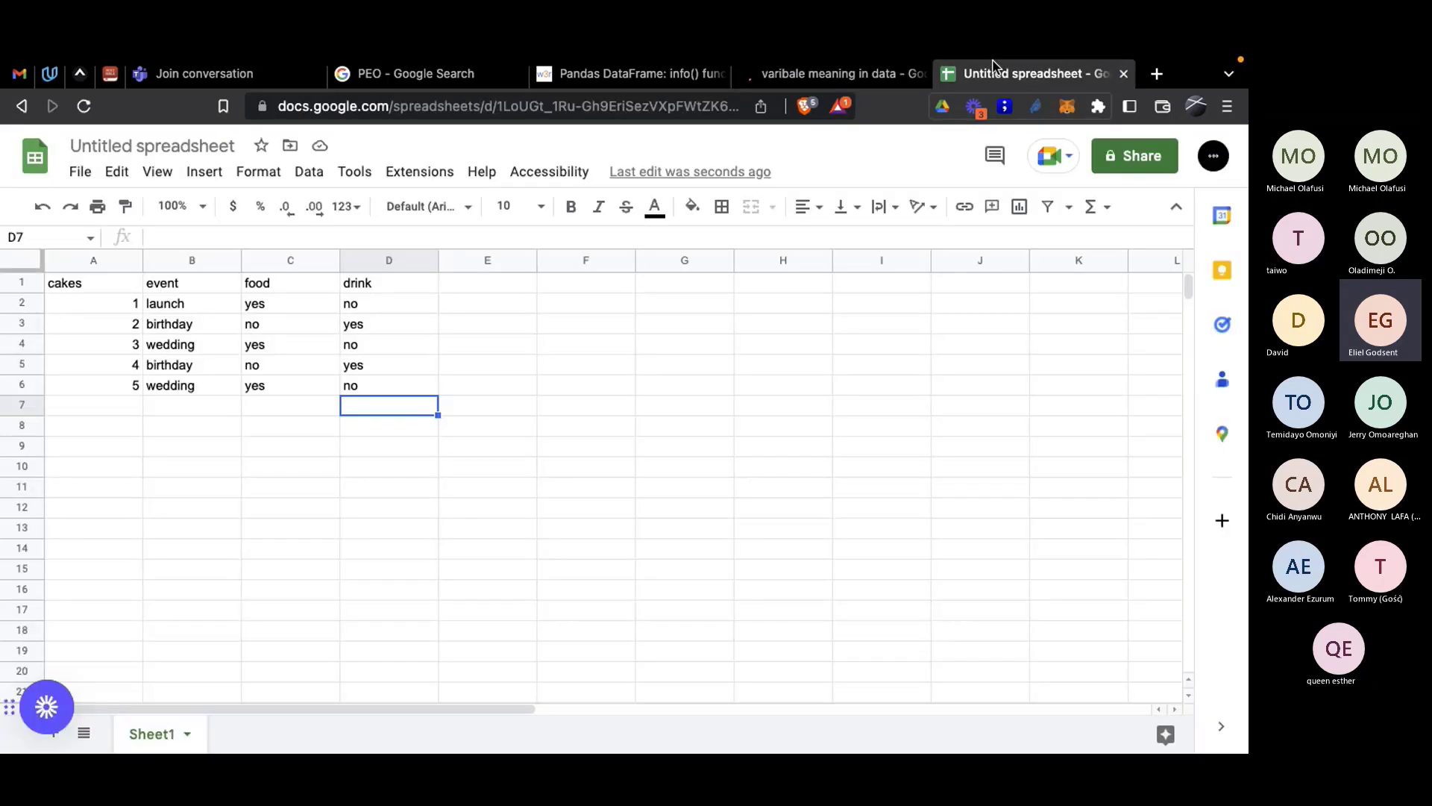
{"action": "left_click", "coordinate": [128, 345]}
{"action": "left_click", "coordinate": [158, 343]}
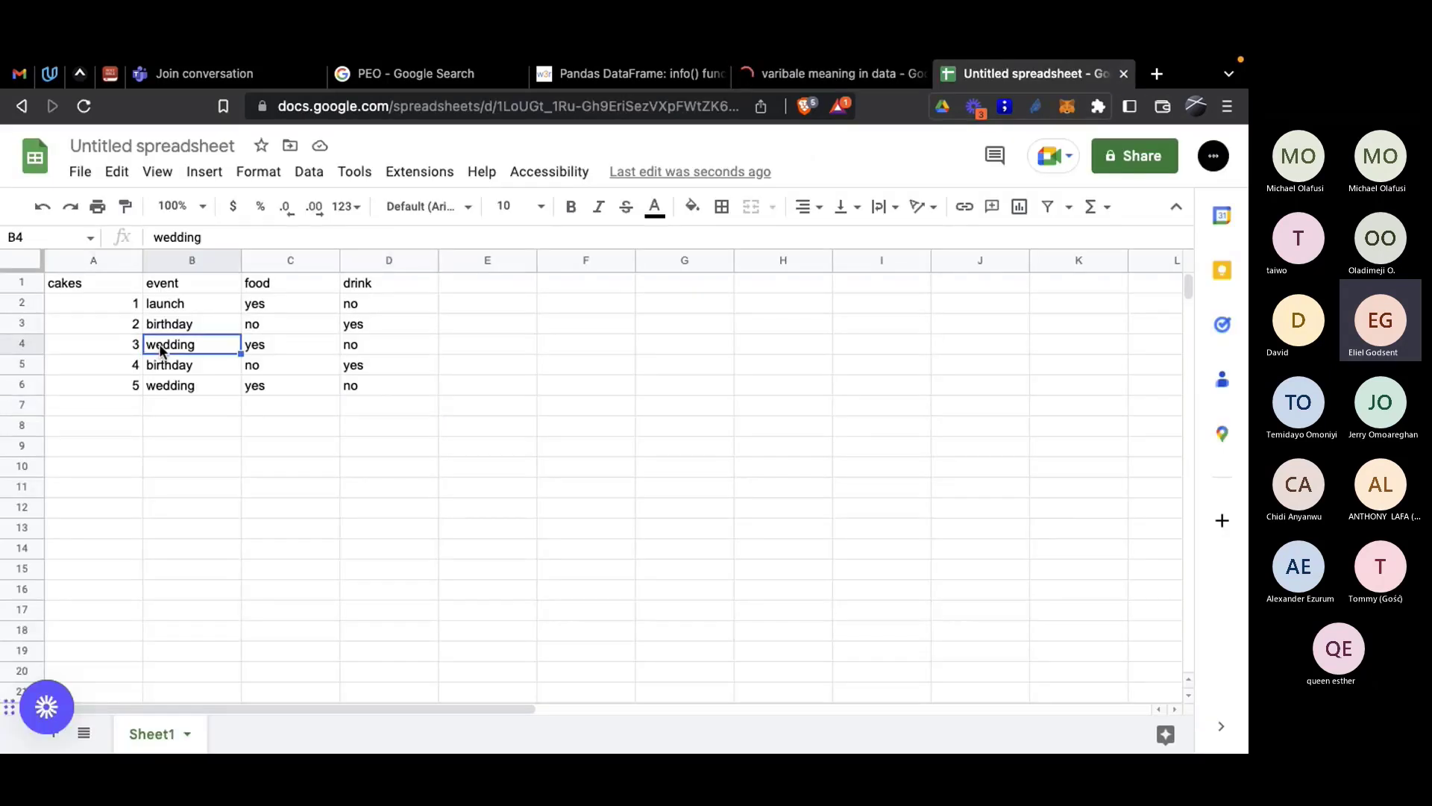
{"action": "left_click", "coordinate": [270, 344]}
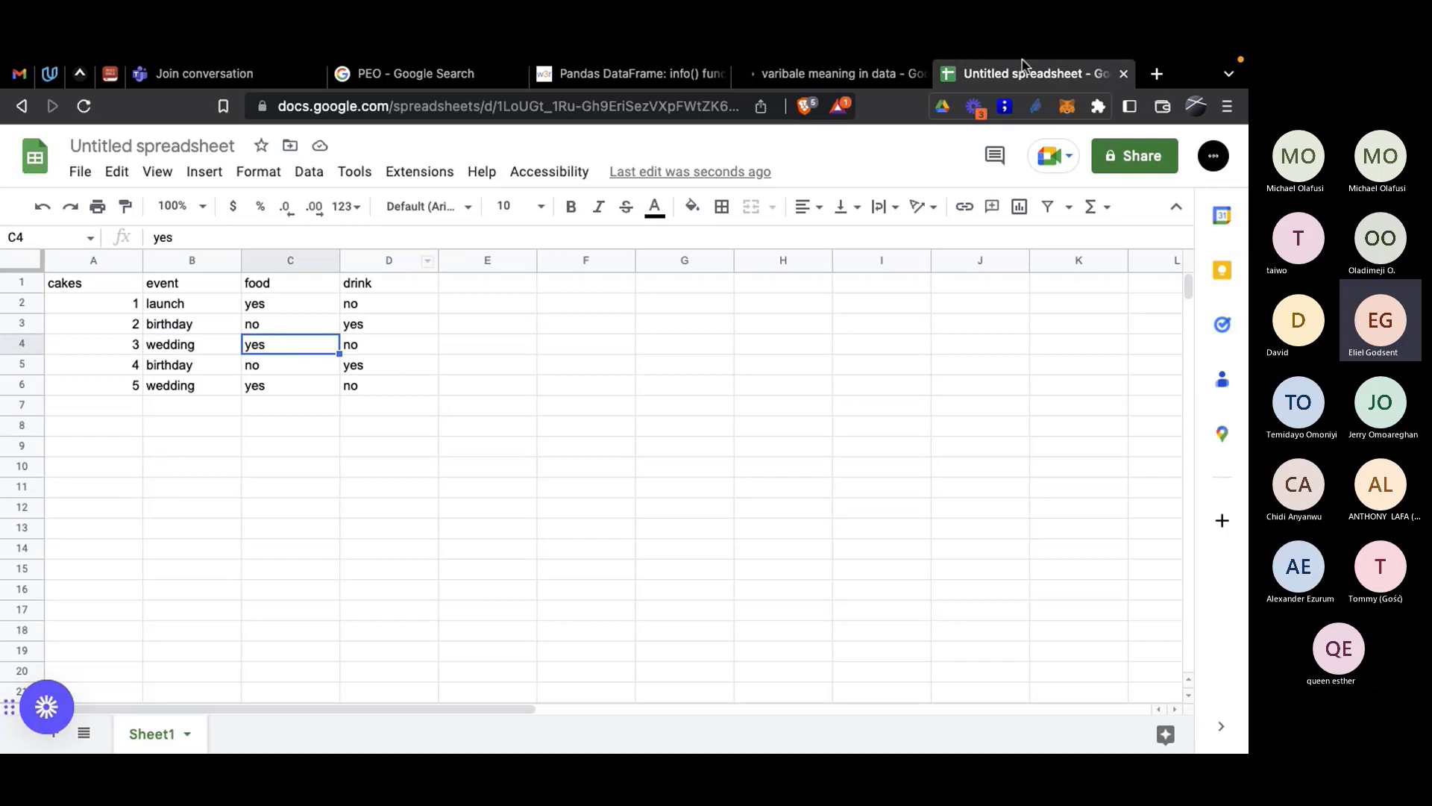
{"action": "left_click", "coordinate": [870, 71]}
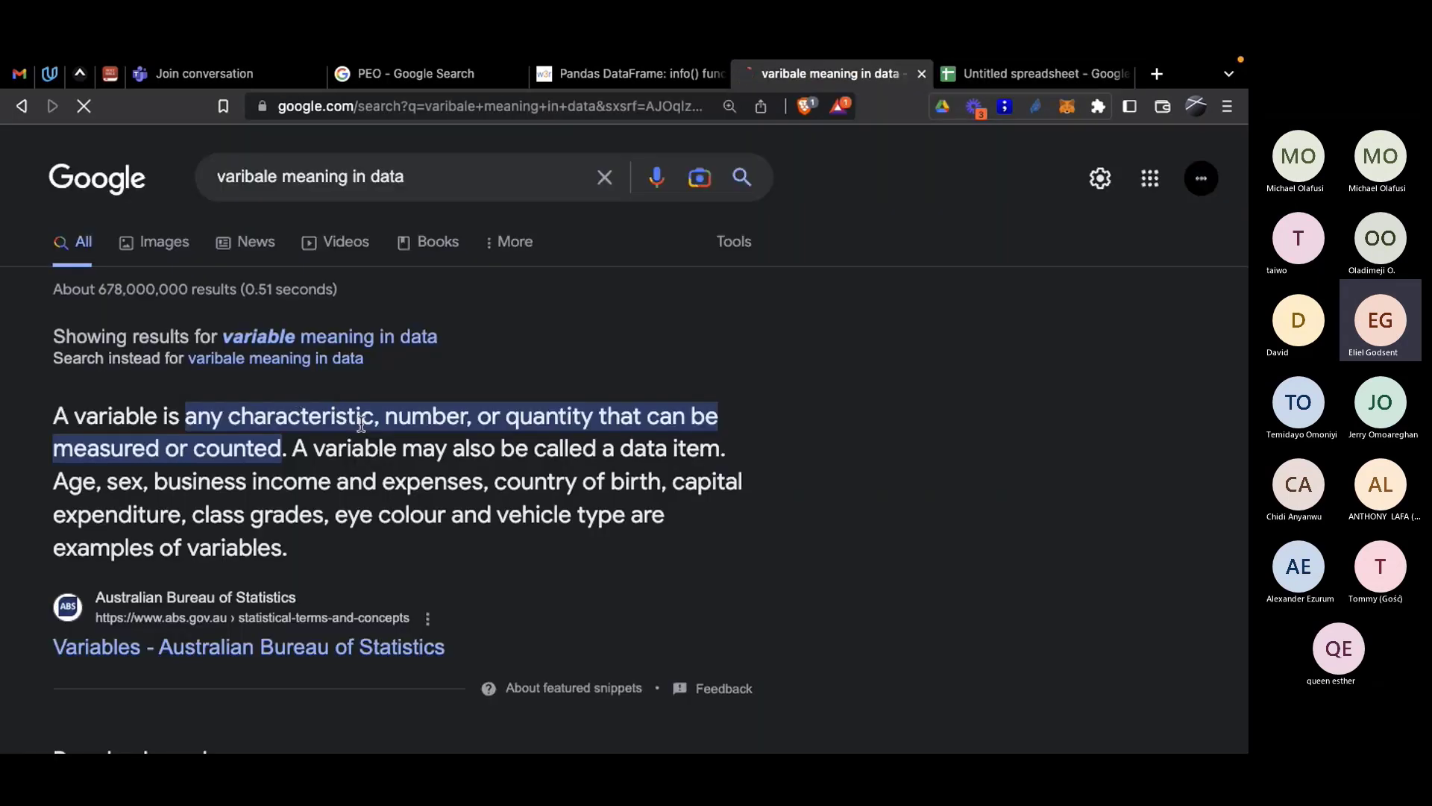
{"action": "left_click", "coordinate": [970, 73]}
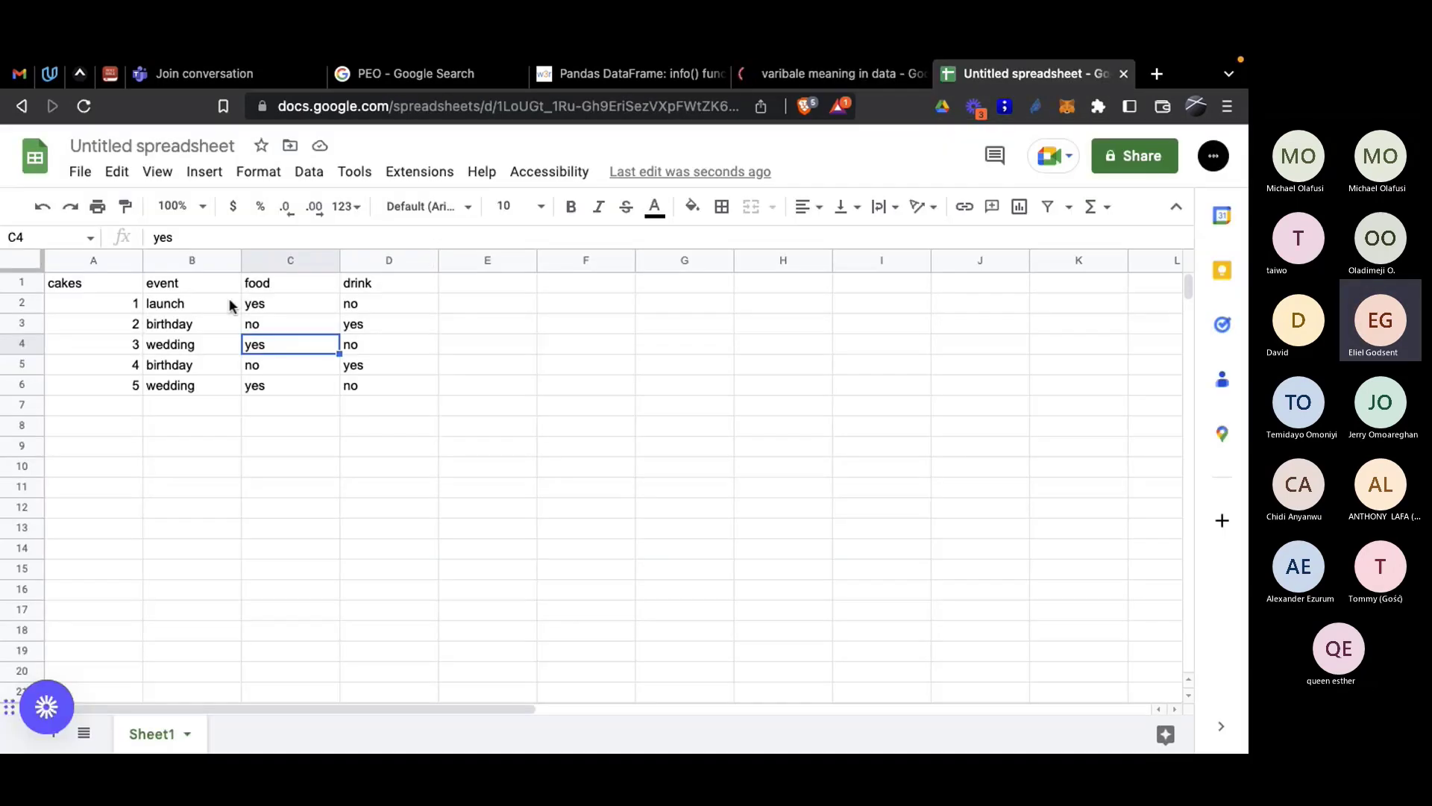
{"action": "left_click", "coordinate": [165, 311]}
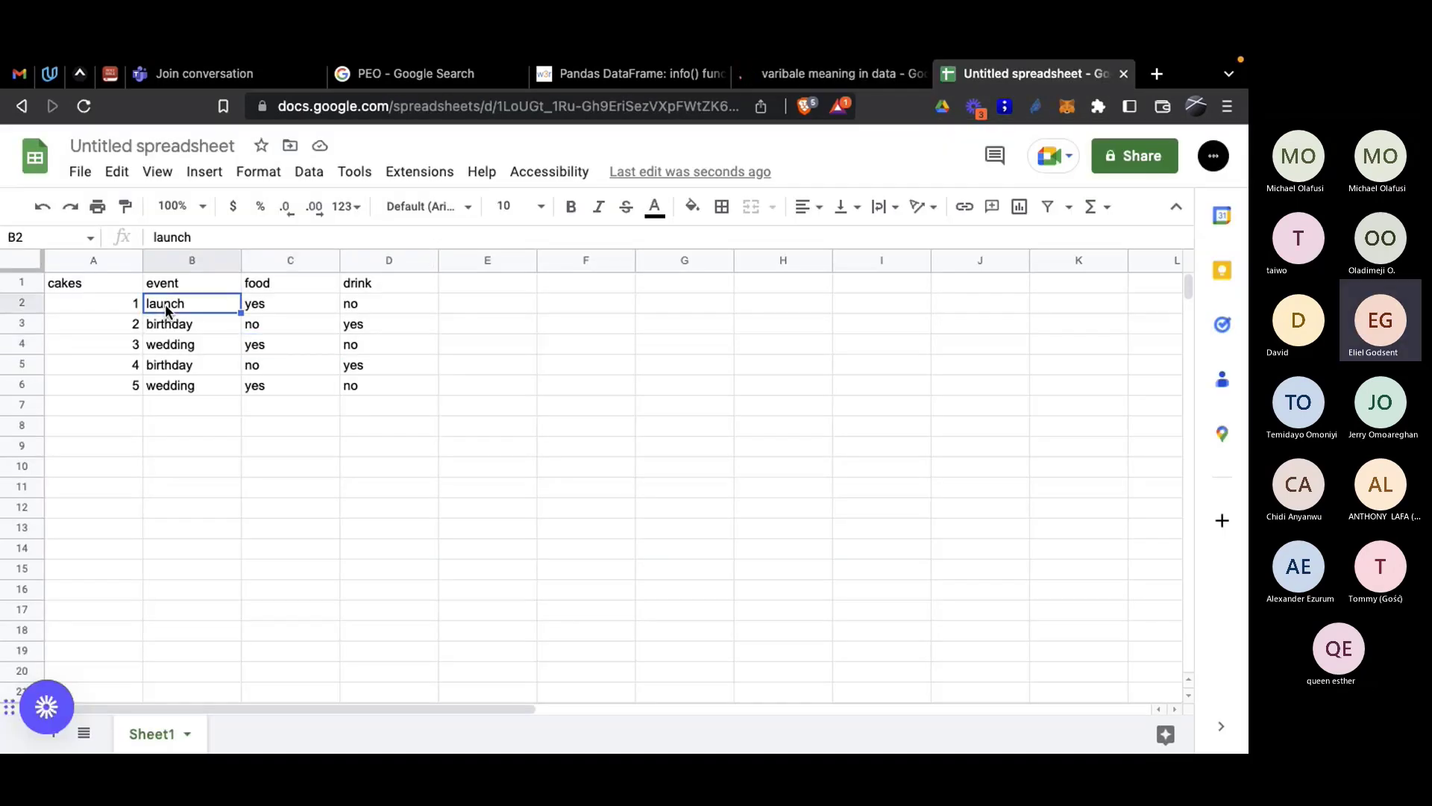
{"action": "left_click", "coordinate": [832, 73]}
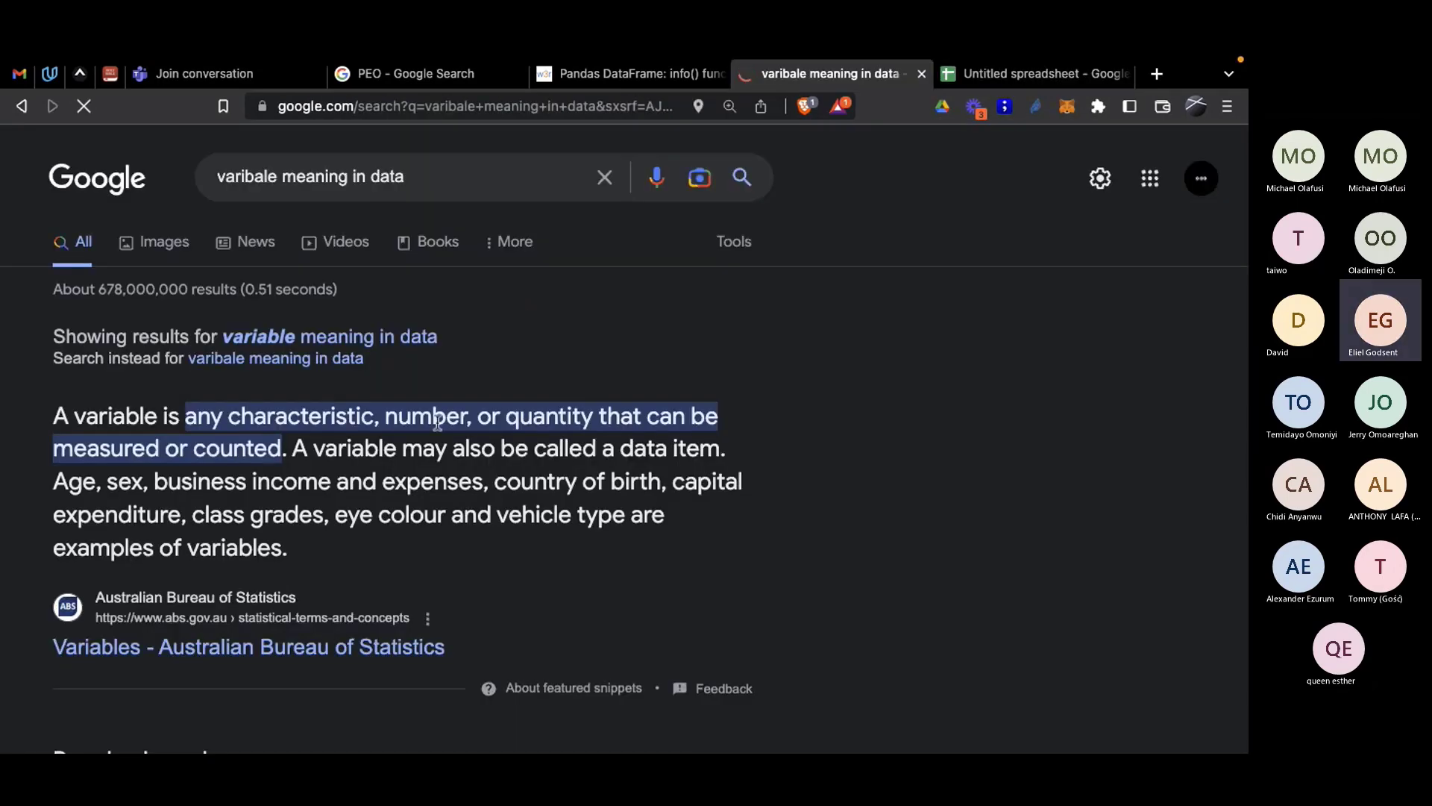
{"action": "left_click", "coordinate": [1036, 73]}
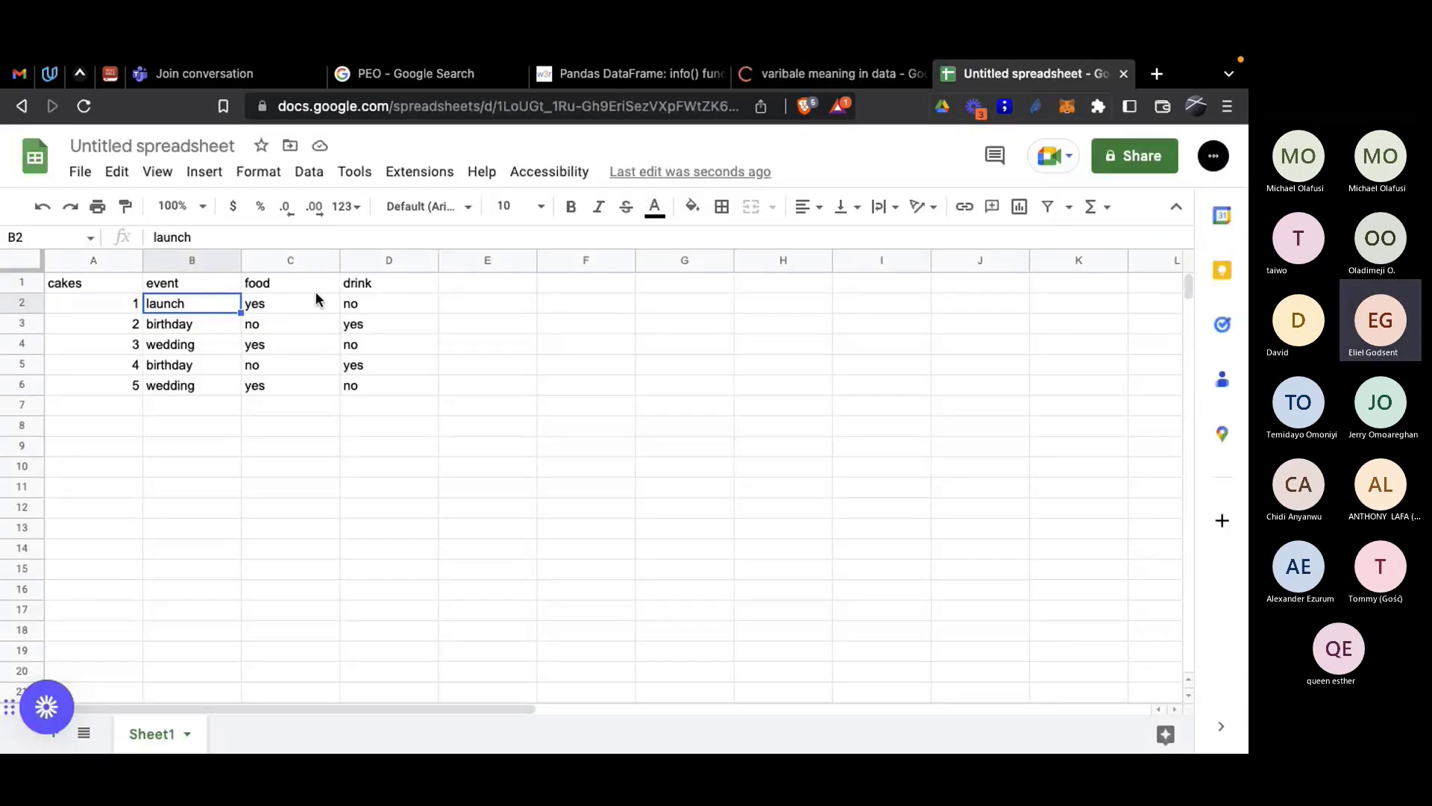
{"action": "left_click", "coordinate": [109, 351]}
Step: Clear the values under the drink header in cells D2 to D6
{"action": "left_click", "coordinate": [361, 302]}
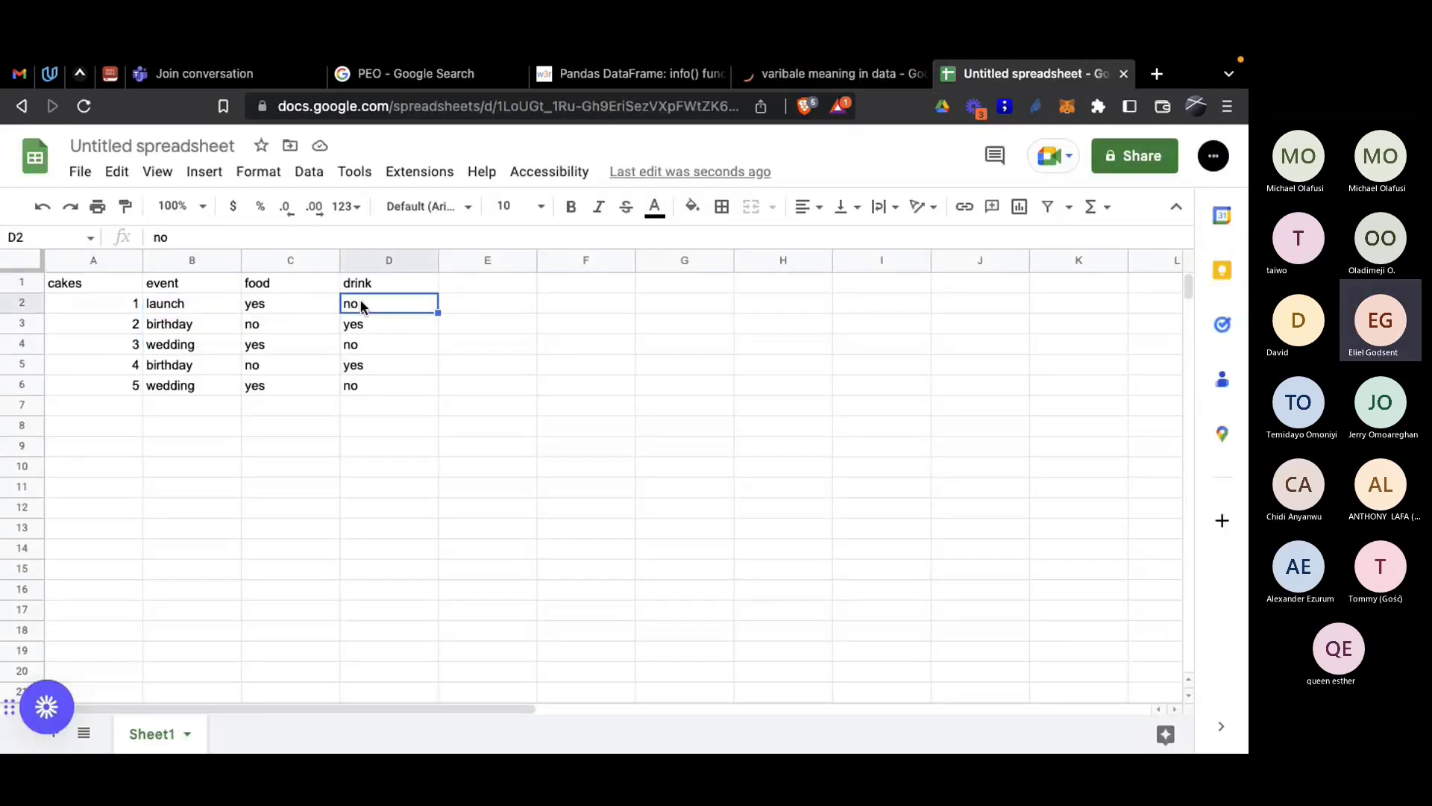
{"action": "key", "text": "shift+Down"}
{"action": "key", "text": "shift+Down"}
{"action": "key", "text": "shift+Down"}
{"action": "key", "text": "shift+Down"}
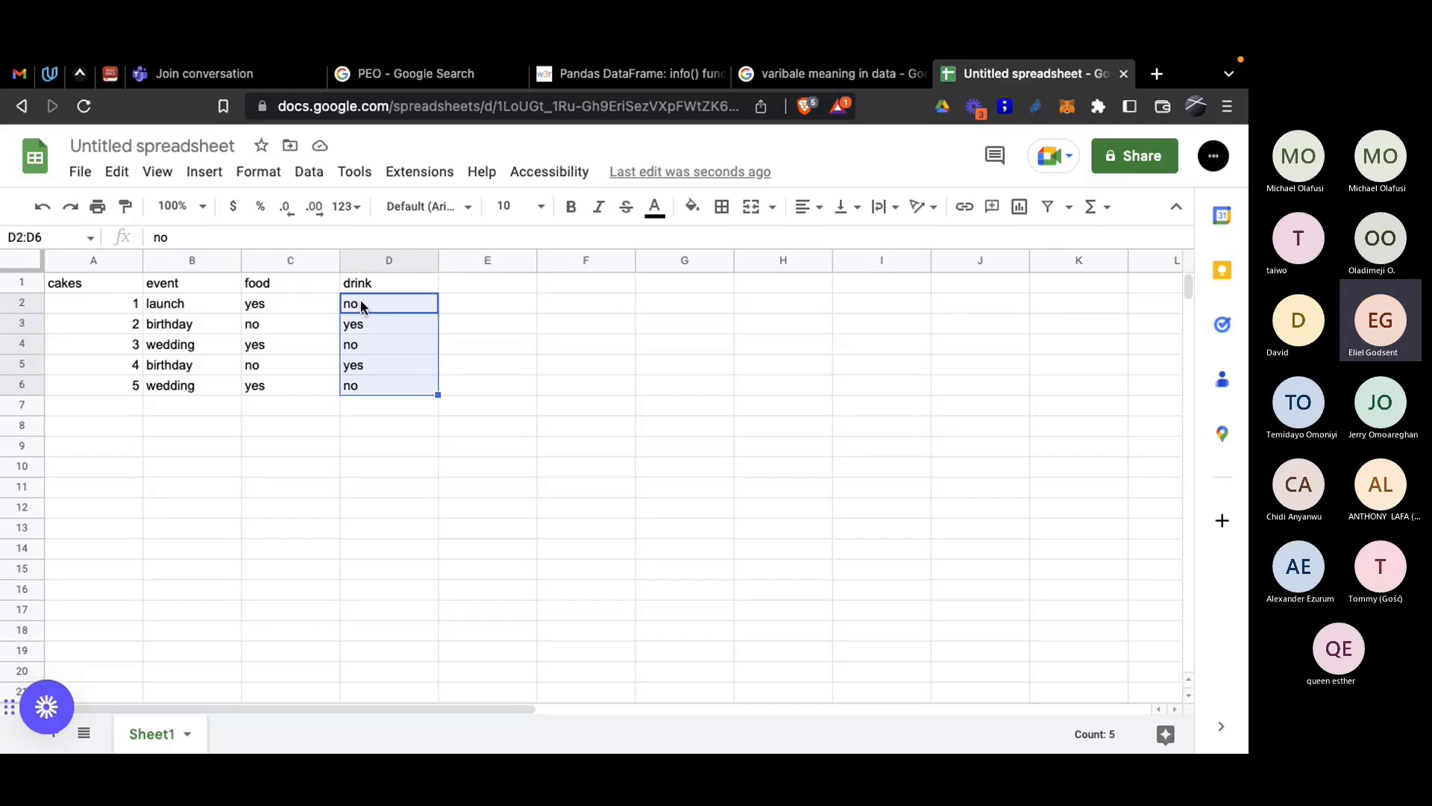
{"action": "key", "text": "Delete"}
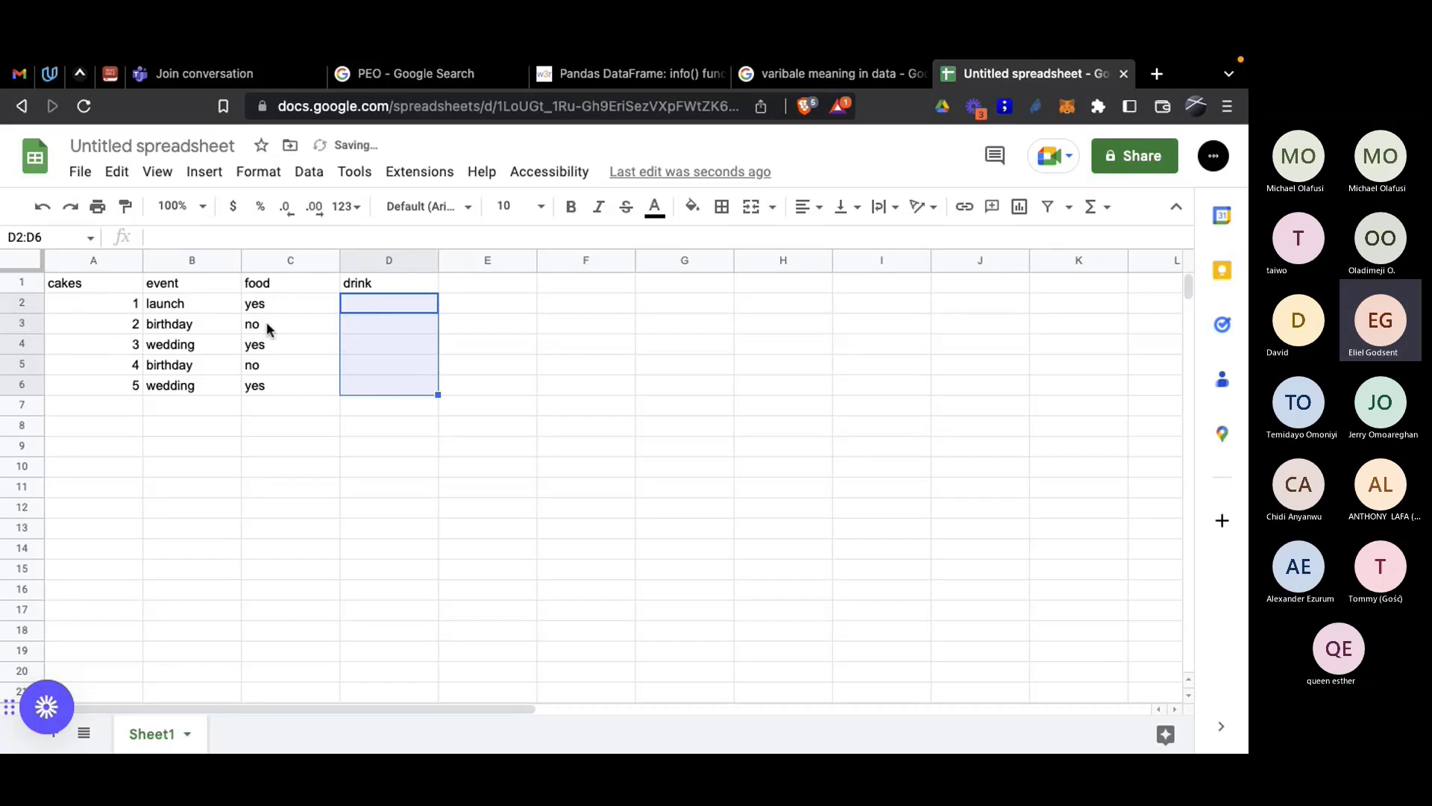
Step: Fill the drink column cells D2 to D6 with 2l, 10l, 12l, 1000l and 0l
{"action": "left_click", "coordinate": [393, 302]}
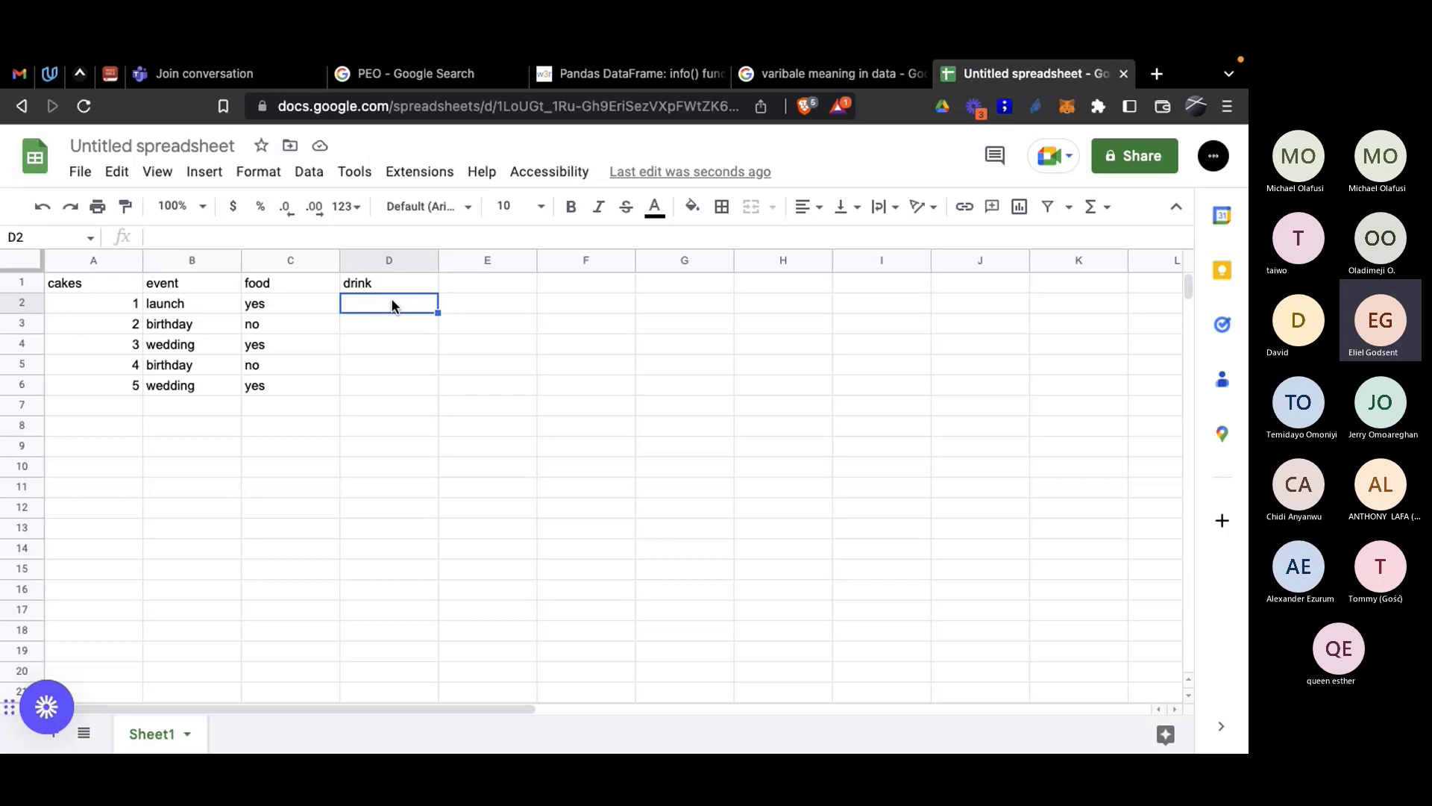
{"action": "type", "text": "2l"}
{"action": "key", "text": "Return"}
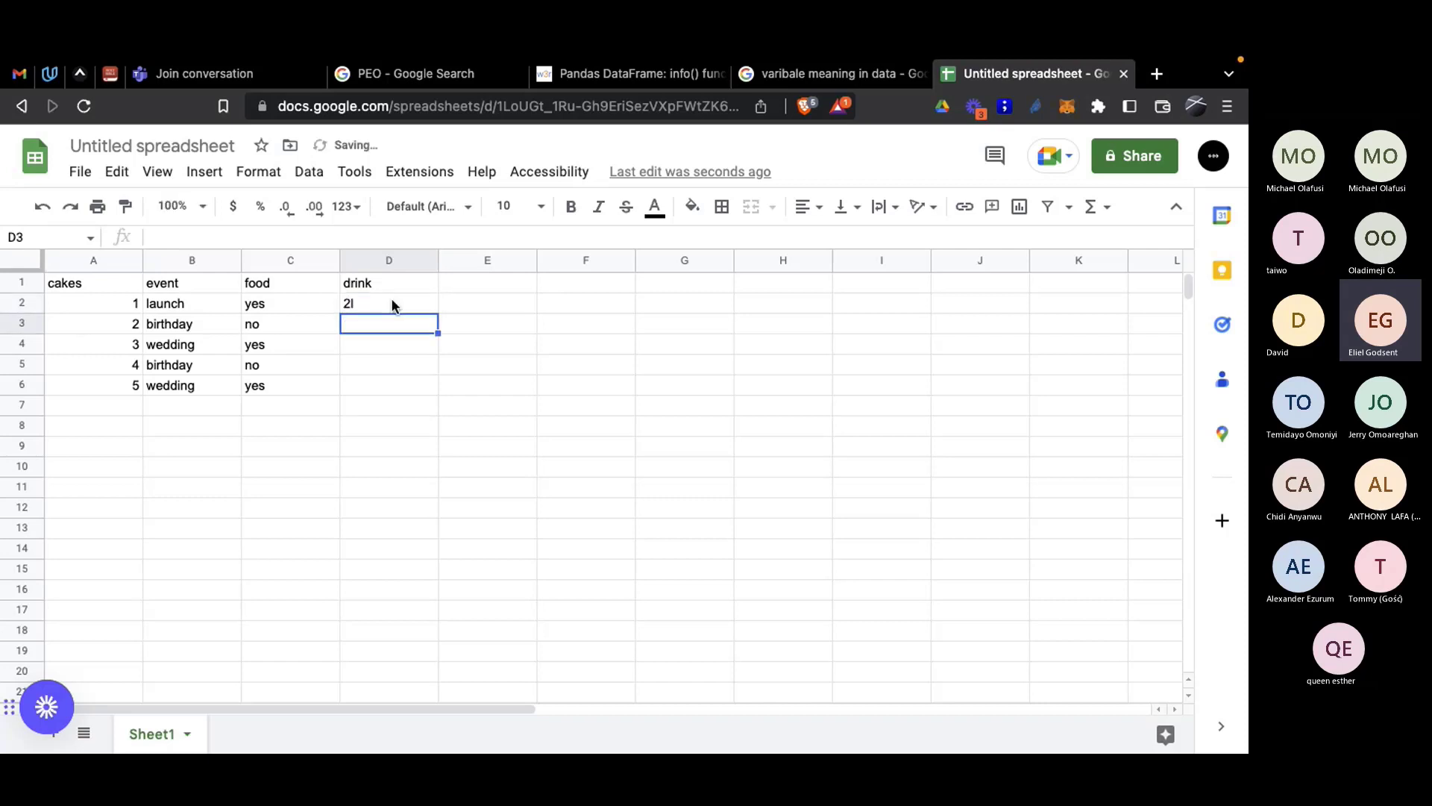
{"action": "type", "text": "10l"}
{"action": "key", "text": "Return"}
{"action": "type", "text": "12l"}
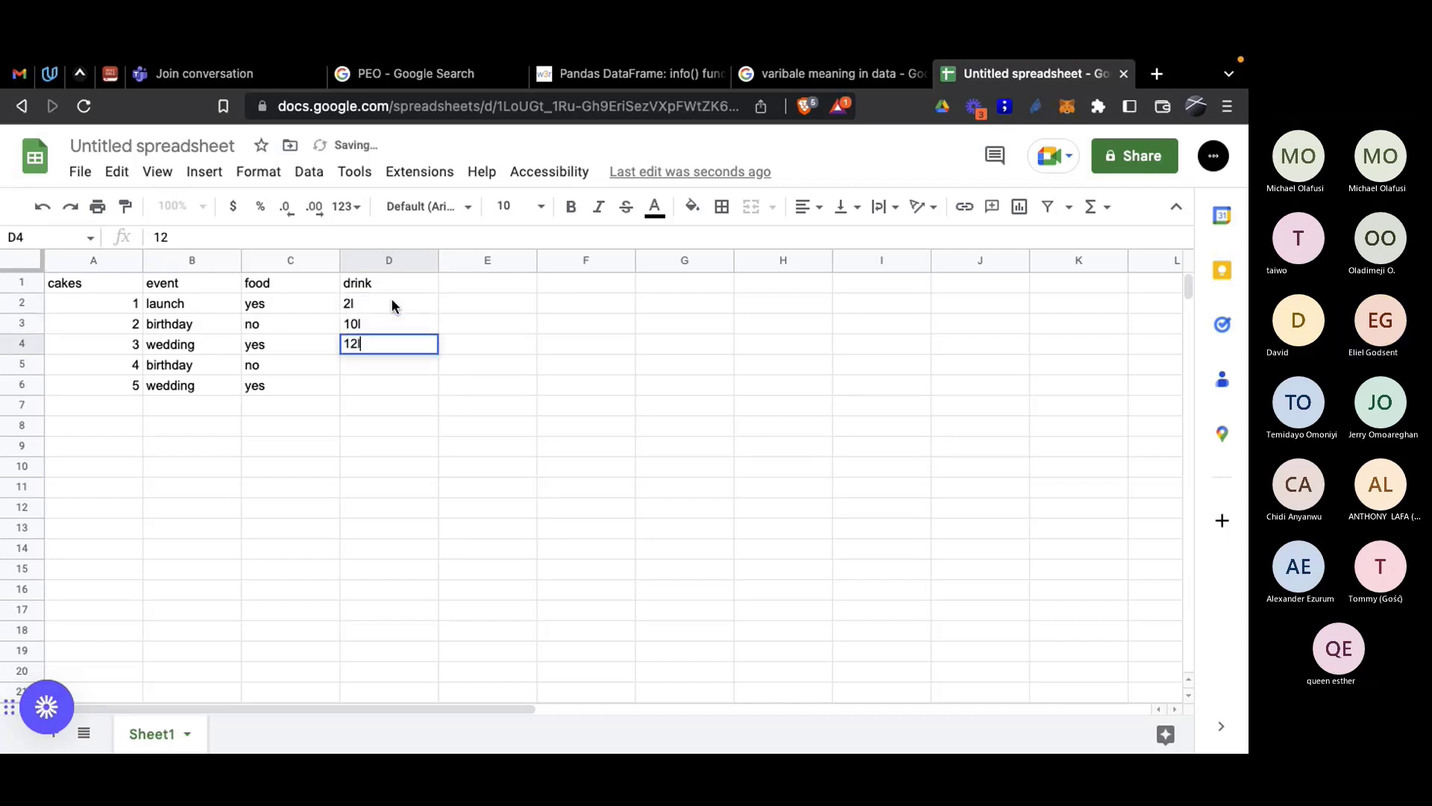
{"action": "key", "text": "Return"}
{"action": "type", "text": "1000l"}
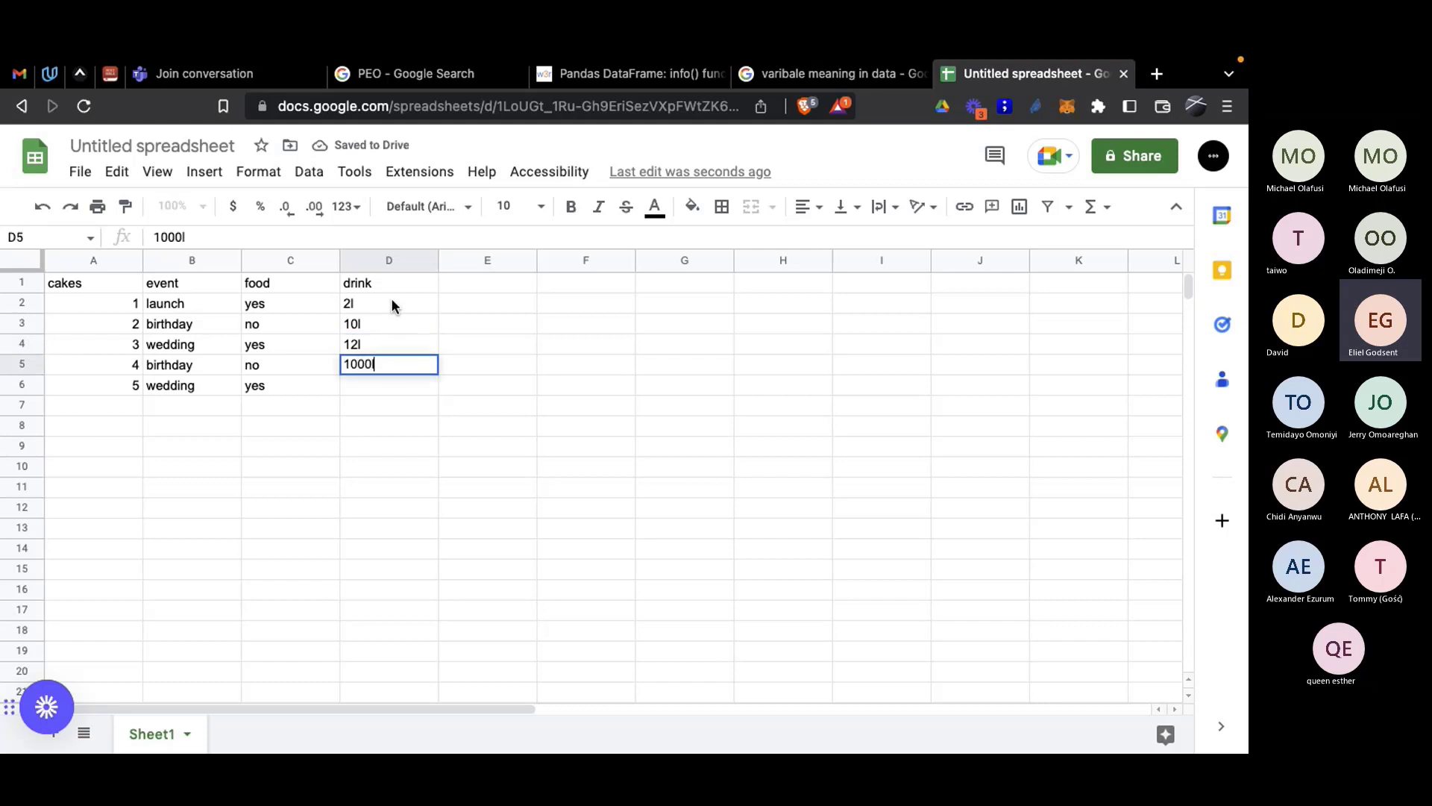
{"action": "key", "text": "Return"}
{"action": "type", "text": "0l"}
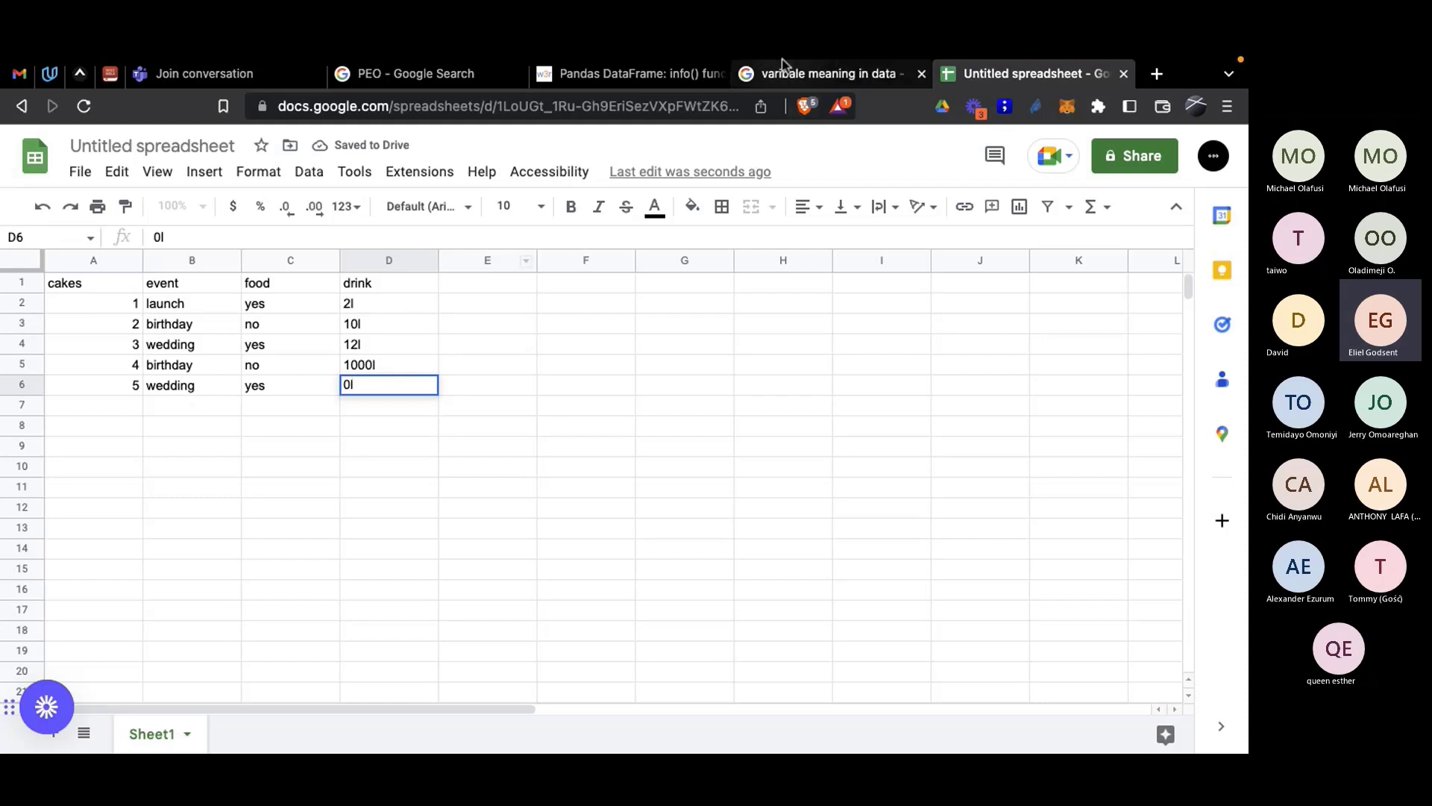
Step: Check the spreadsheet's drink and event columns against the search result's definition of a variable
{"action": "left_click", "coordinate": [820, 73]}
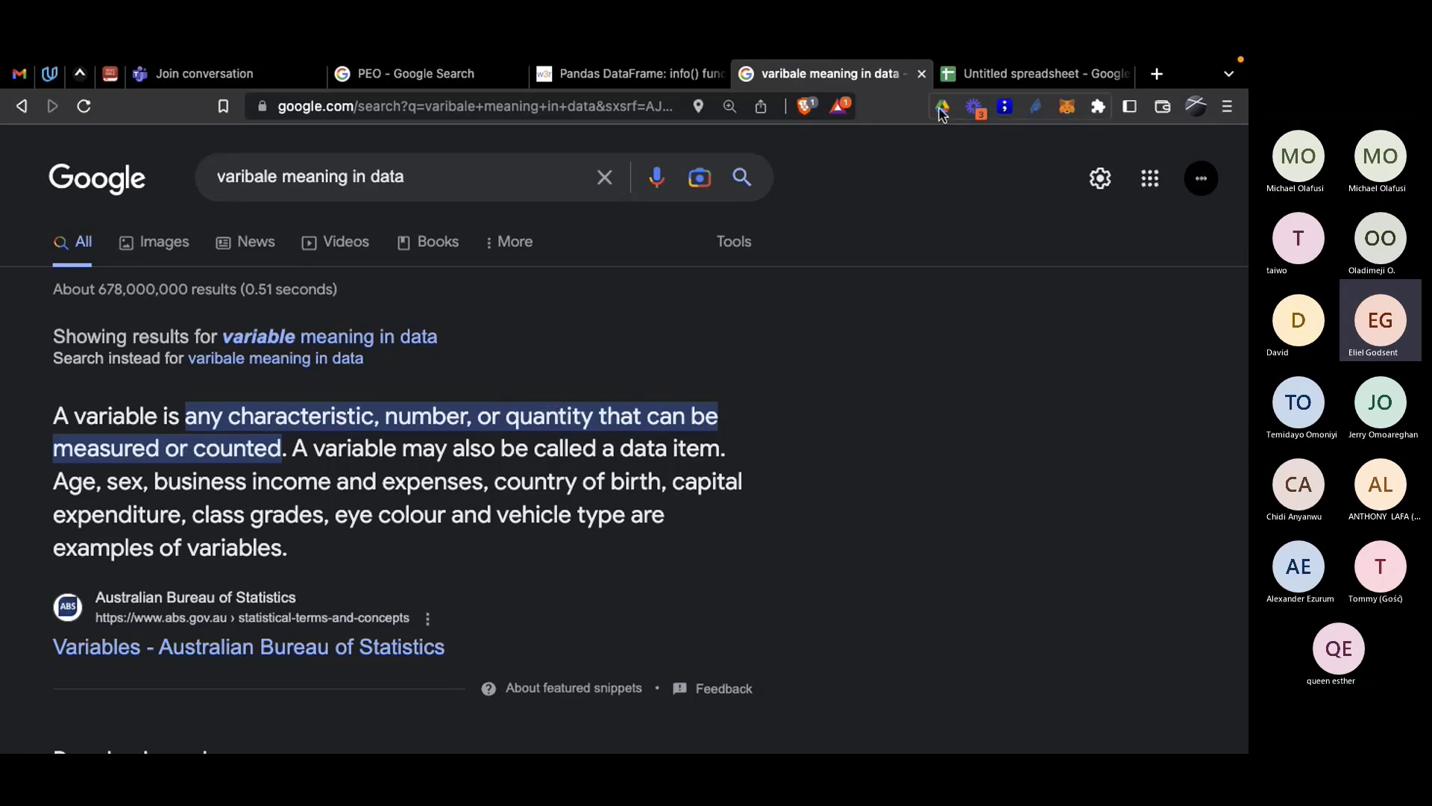
{"action": "left_click", "coordinate": [970, 84]}
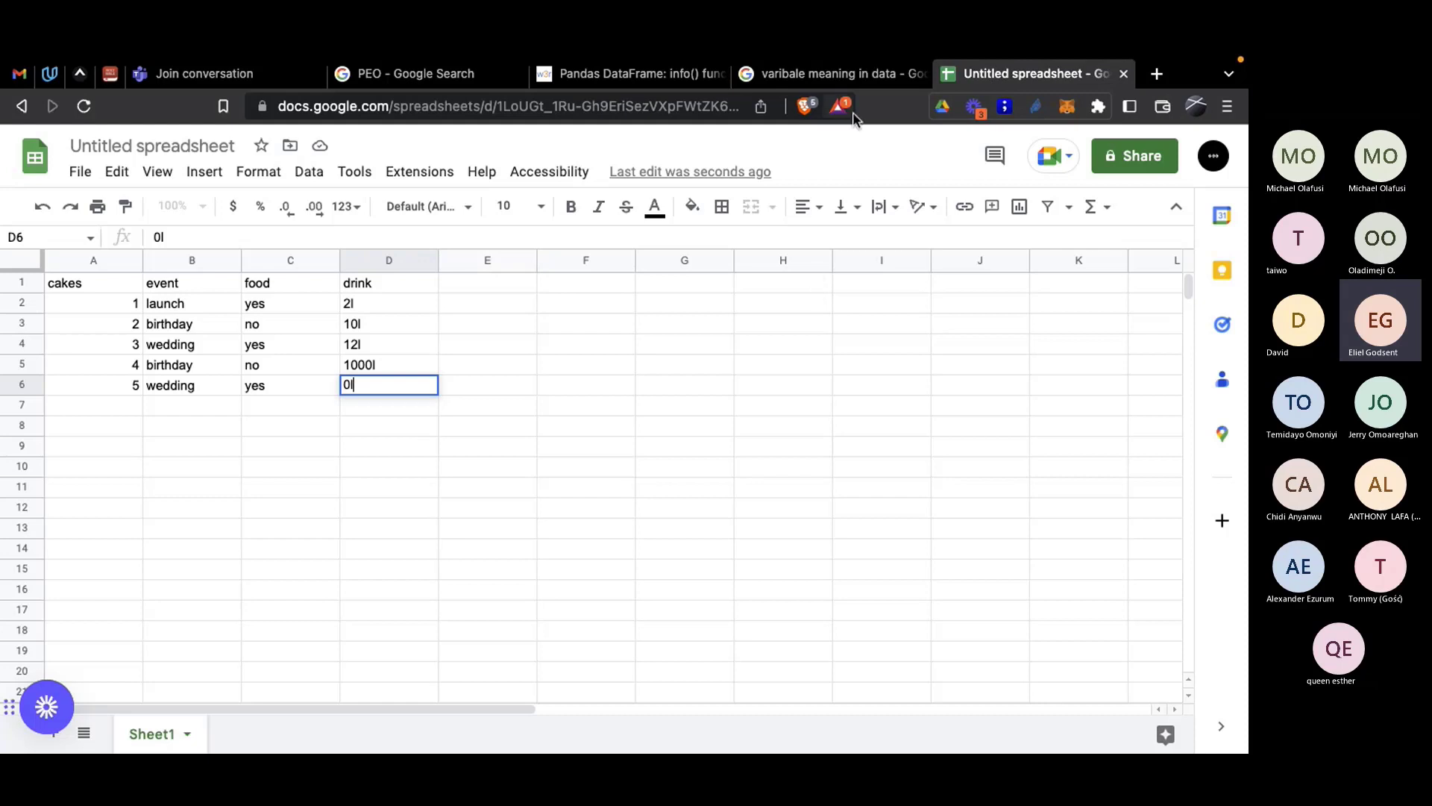
{"action": "left_click", "coordinate": [867, 75]}
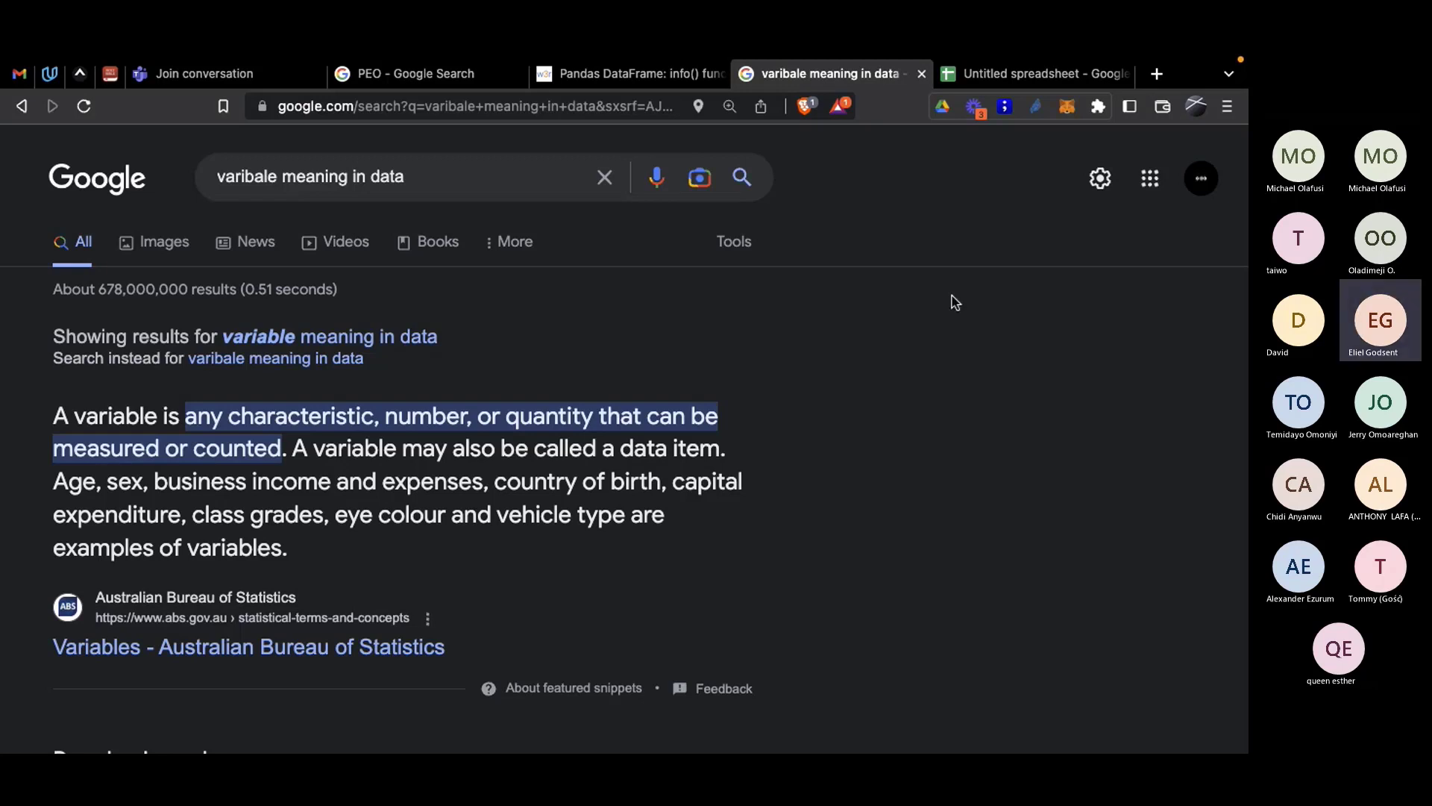
{"action": "left_click", "coordinate": [1044, 74]}
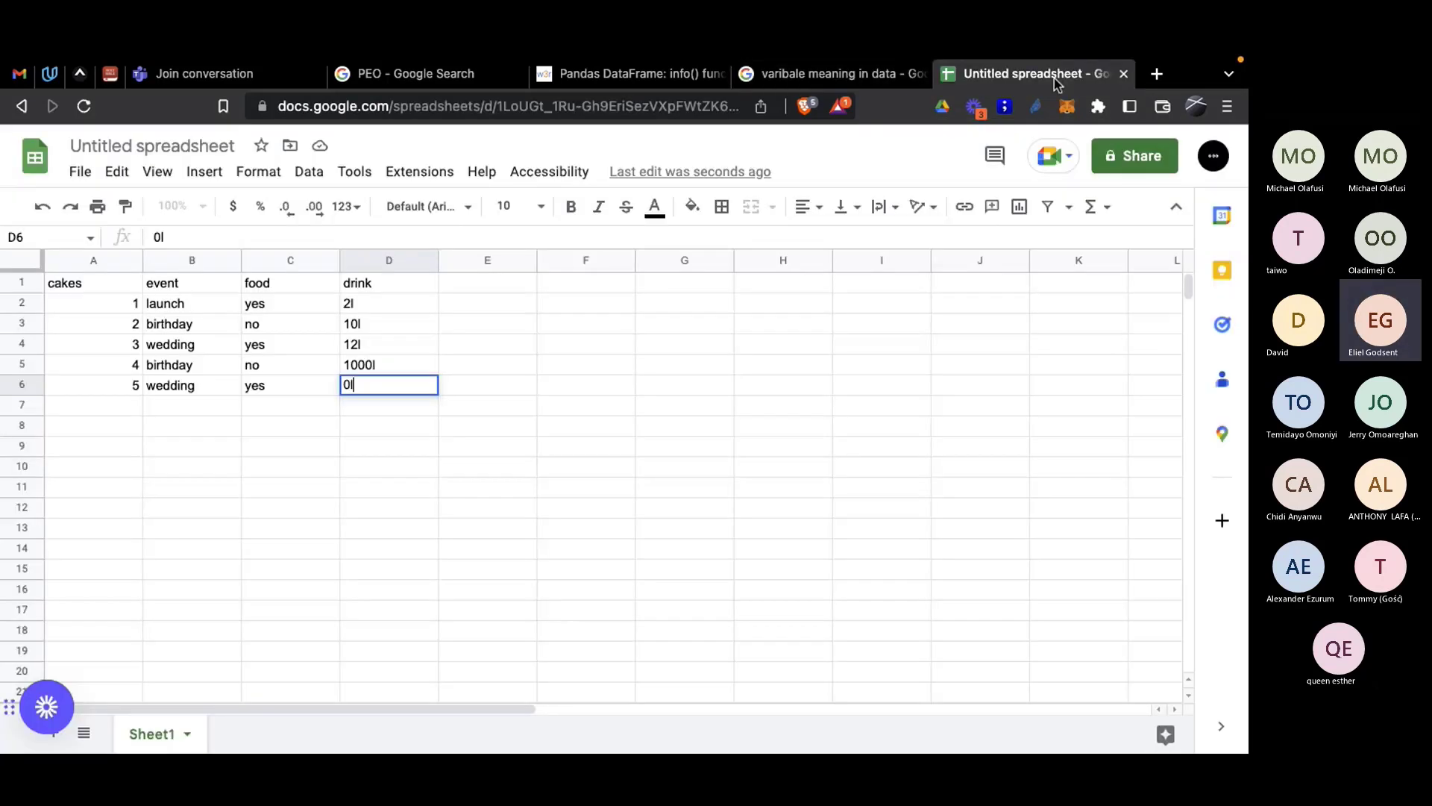
{"action": "left_click", "coordinate": [159, 364]}
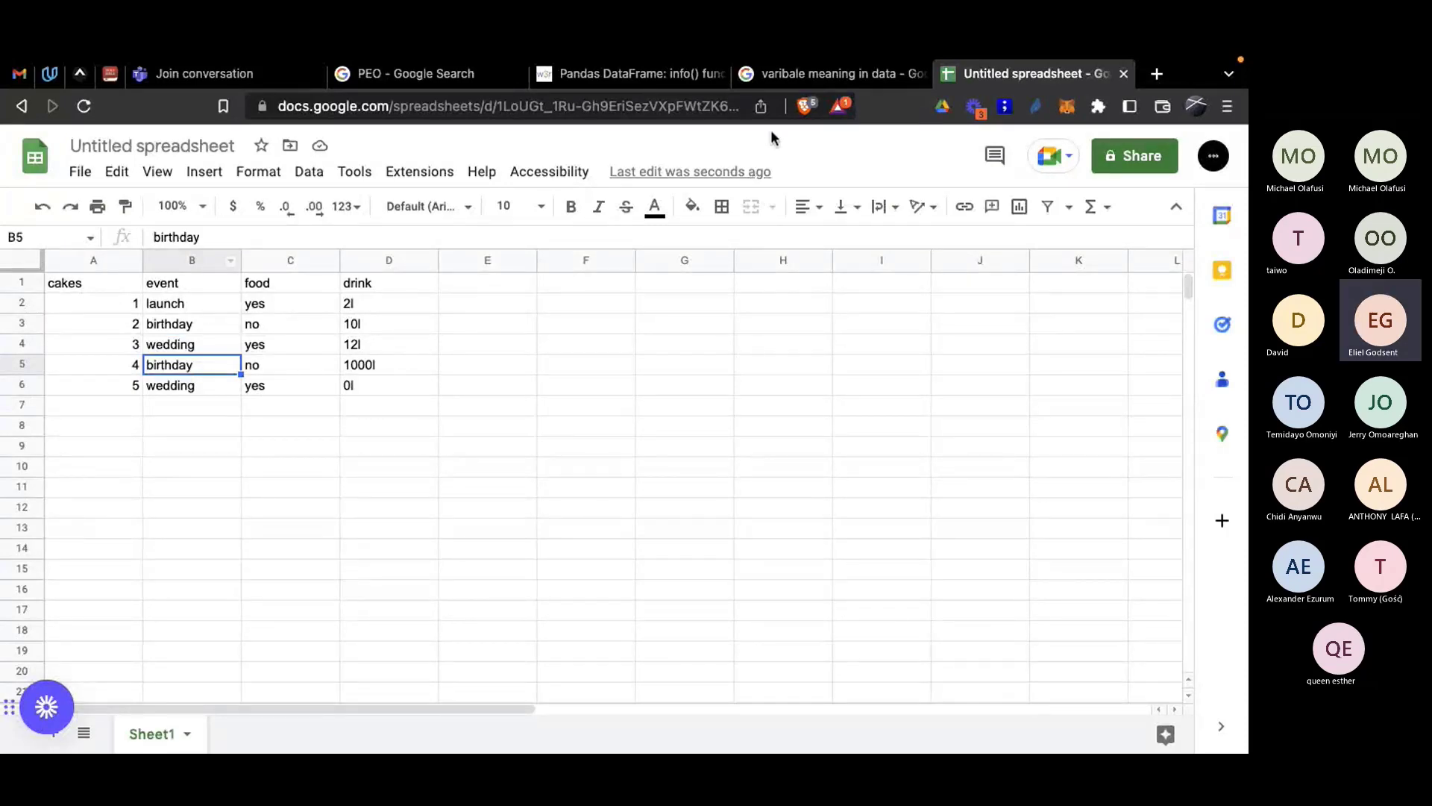
{"action": "left_click", "coordinate": [793, 73]}
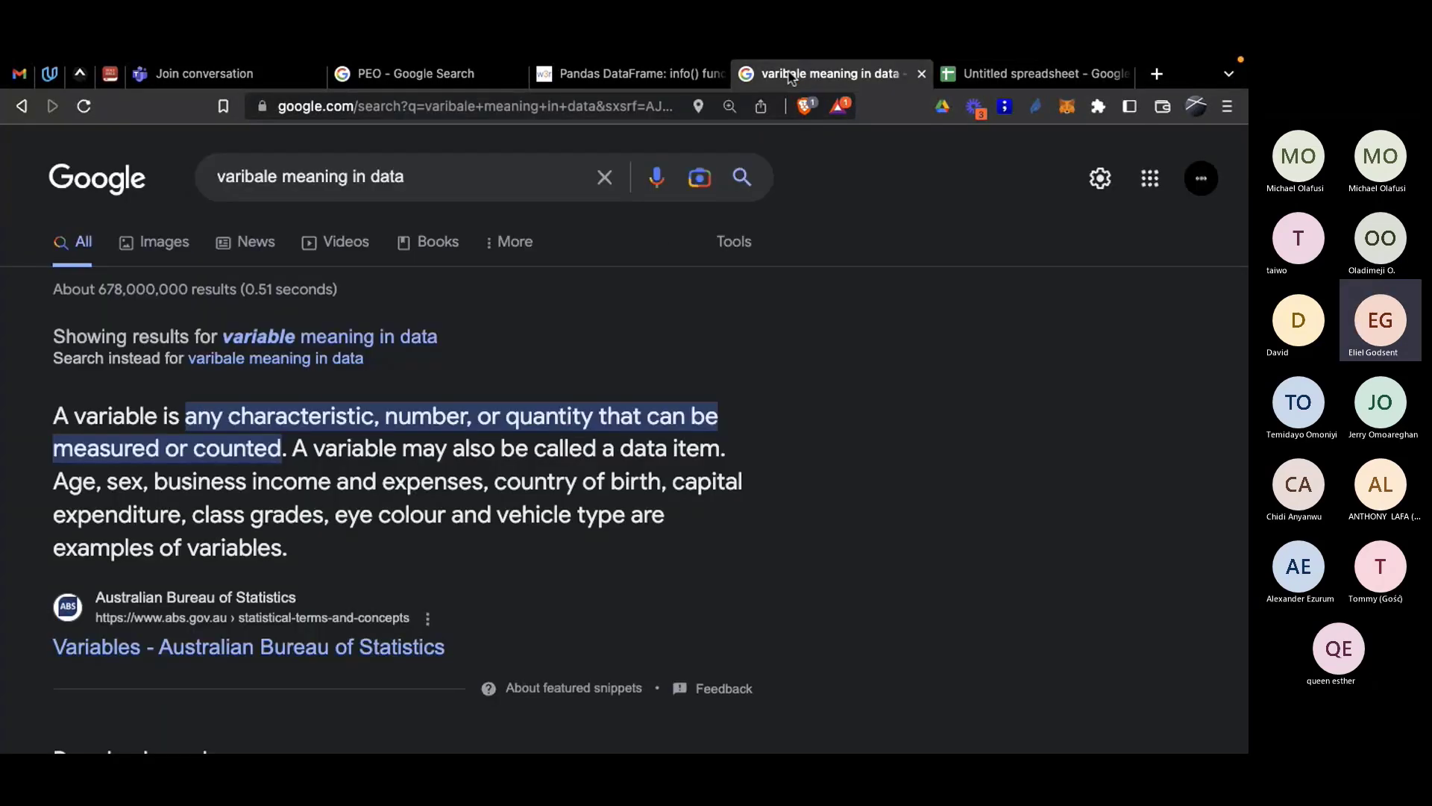
Step: Return to the spreadsheet and shade the header cells A1 to D1 light blue
{"action": "left_click", "coordinate": [1044, 73]}
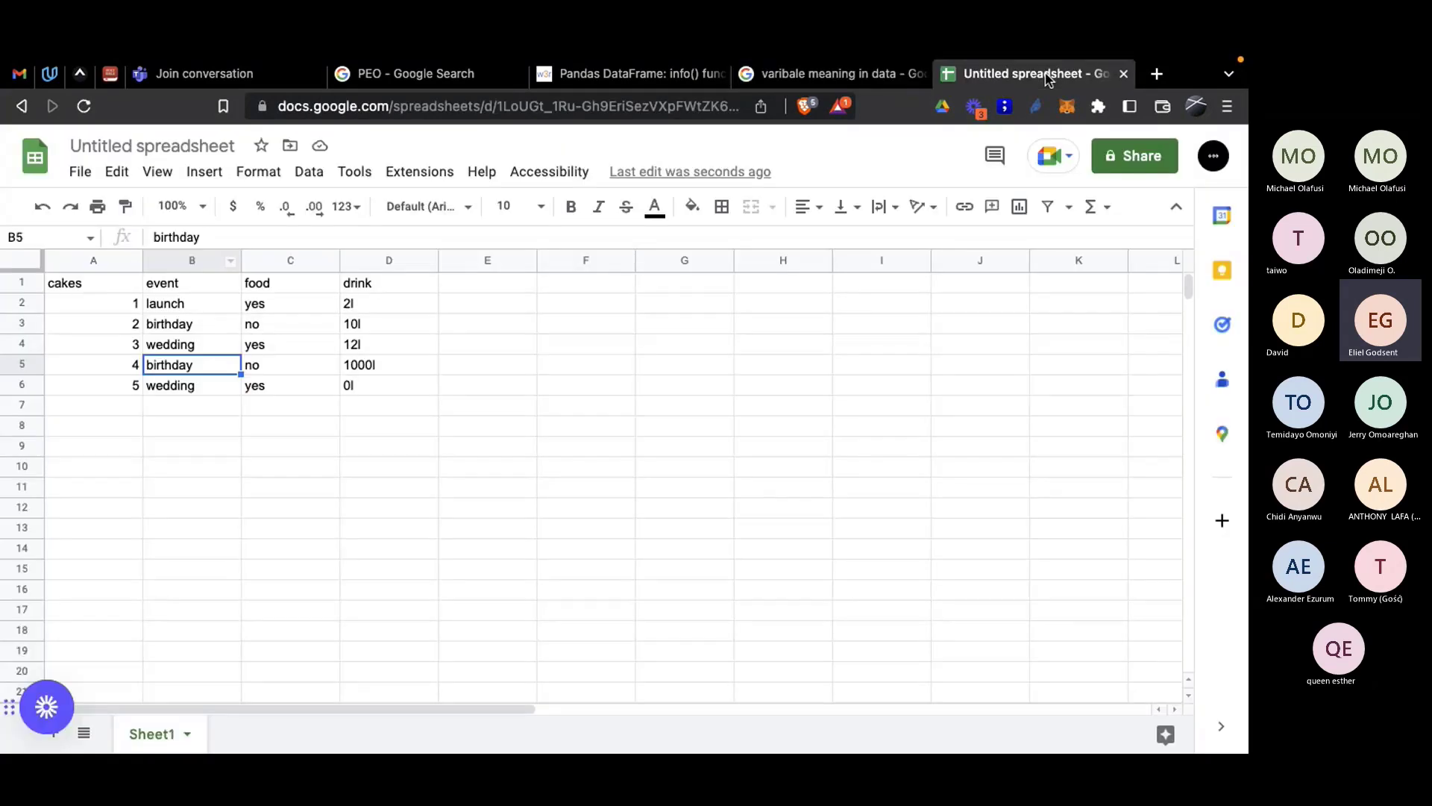
{"action": "left_click", "coordinate": [93, 261]}
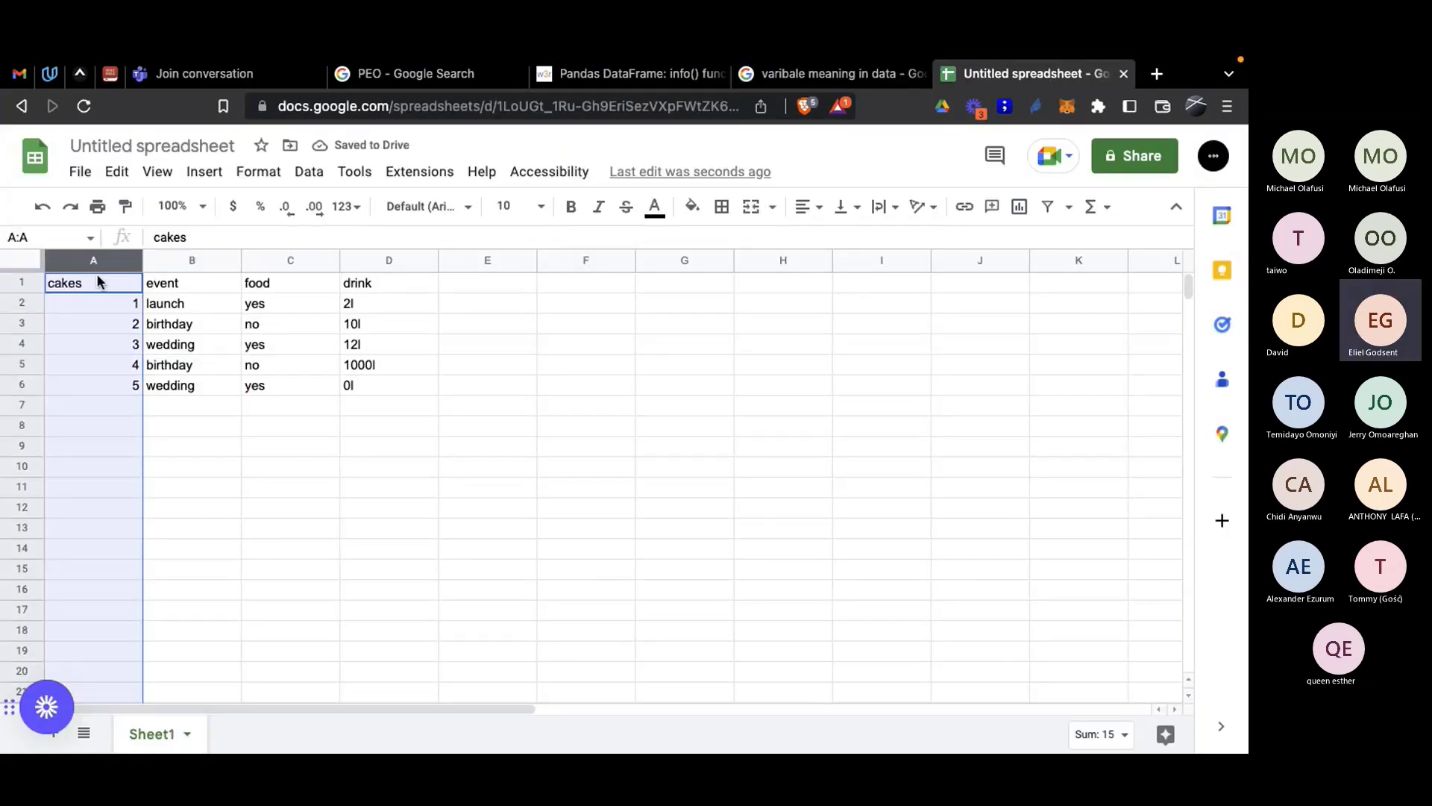
{"action": "left_click", "coordinate": [91, 284]}
{"action": "left_click_drag", "start_coordinate": [92, 283], "coordinate": [422, 285]}
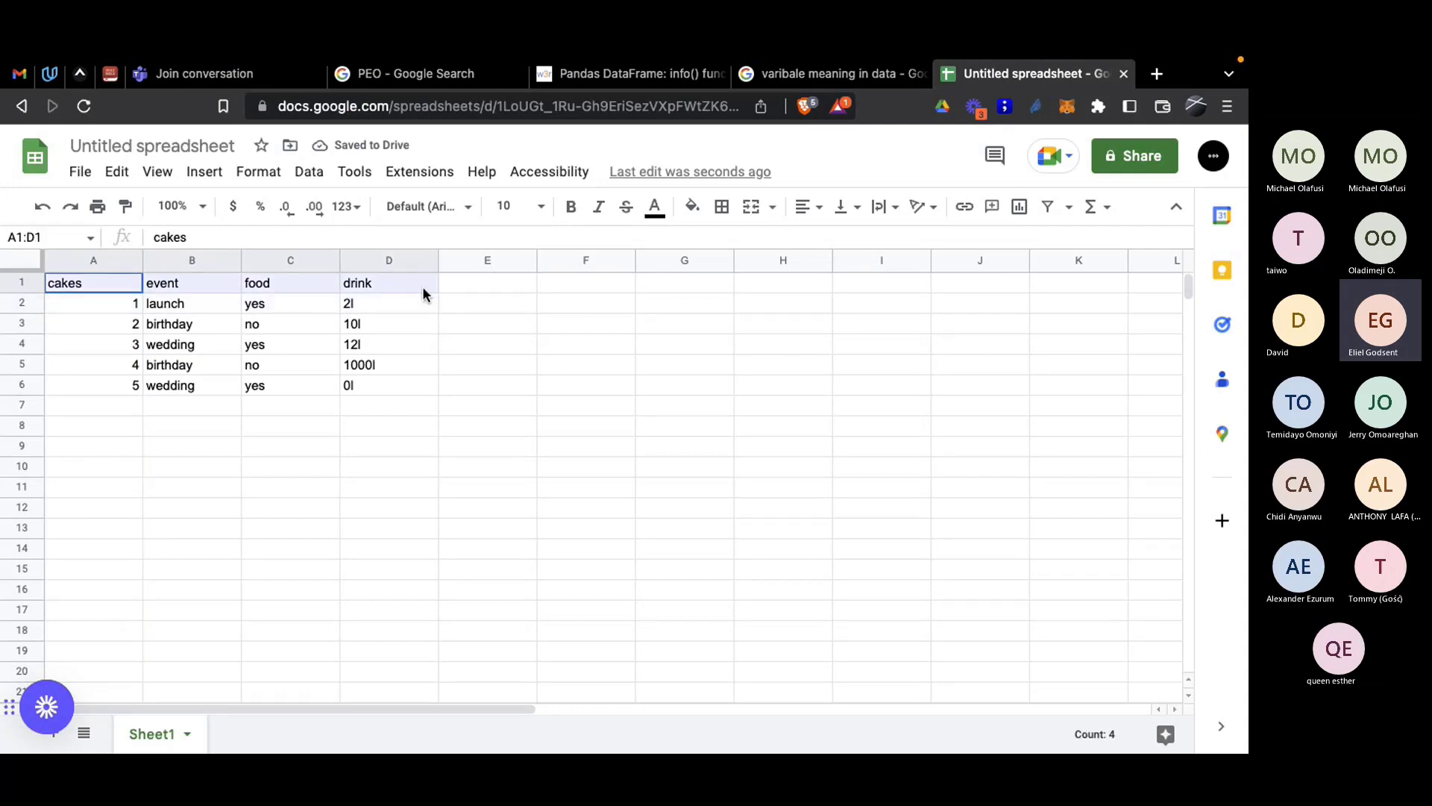
{"action": "left_click", "coordinate": [692, 205]}
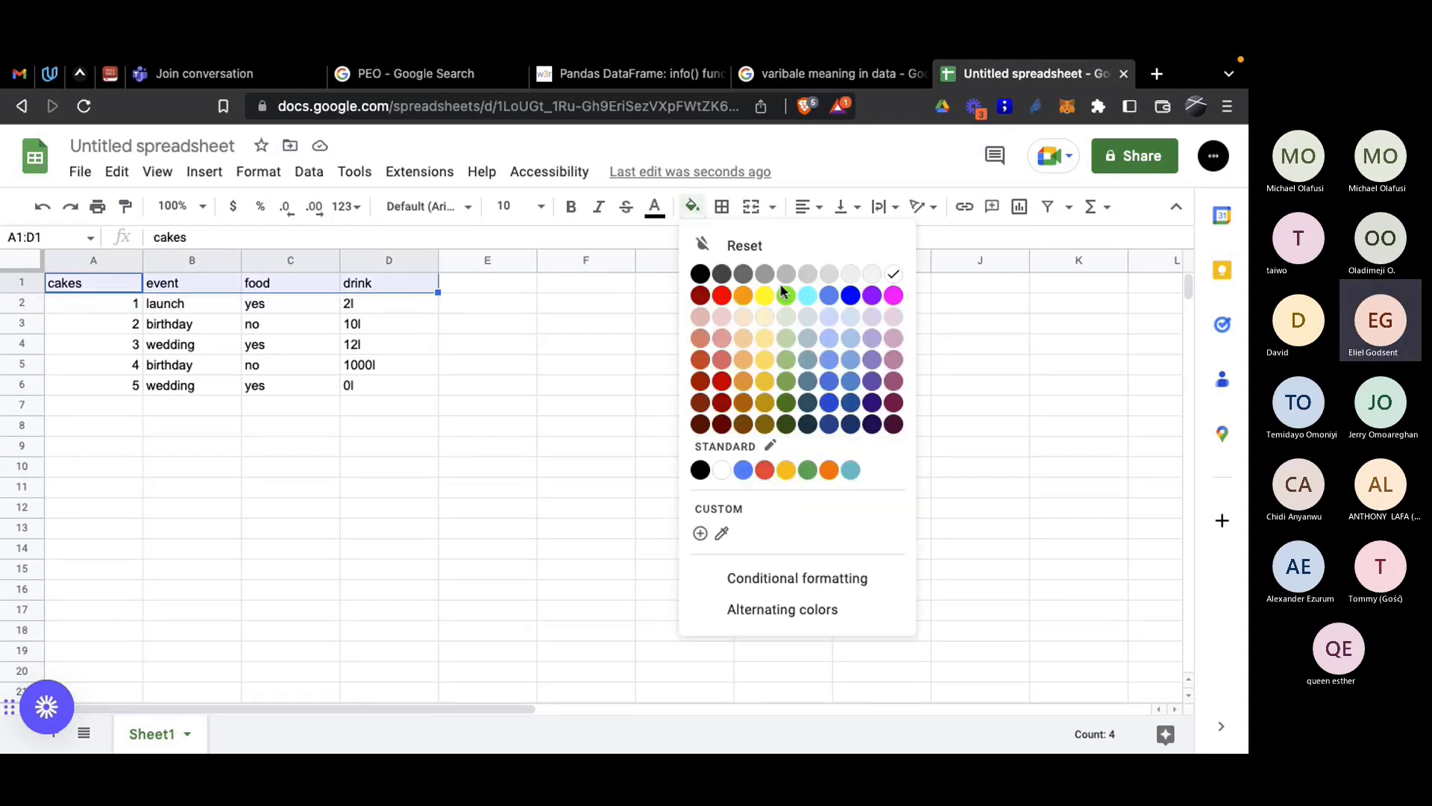
{"action": "left_click", "coordinate": [851, 296]}
{"action": "left_click", "coordinate": [692, 206]}
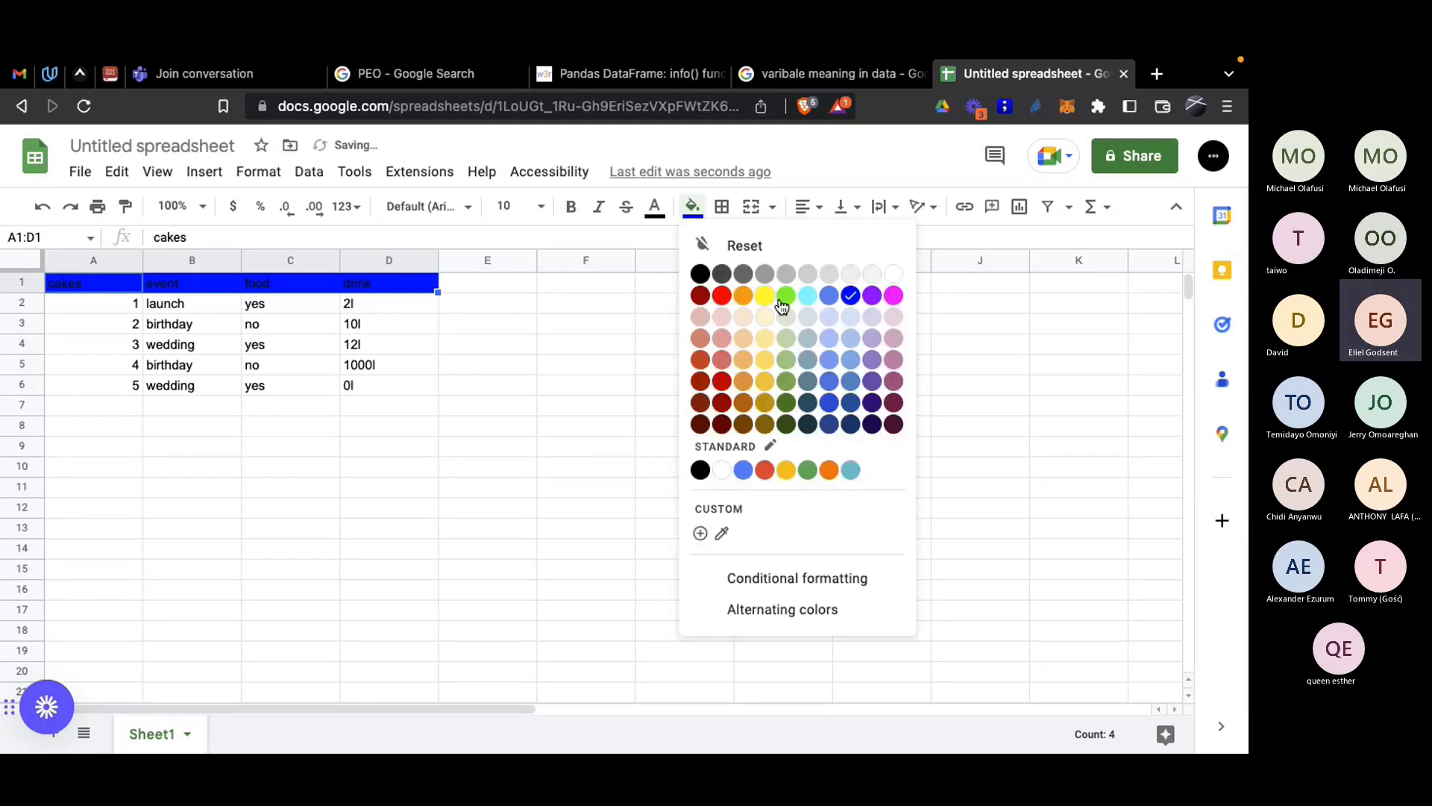
{"action": "left_click", "coordinate": [851, 364]}
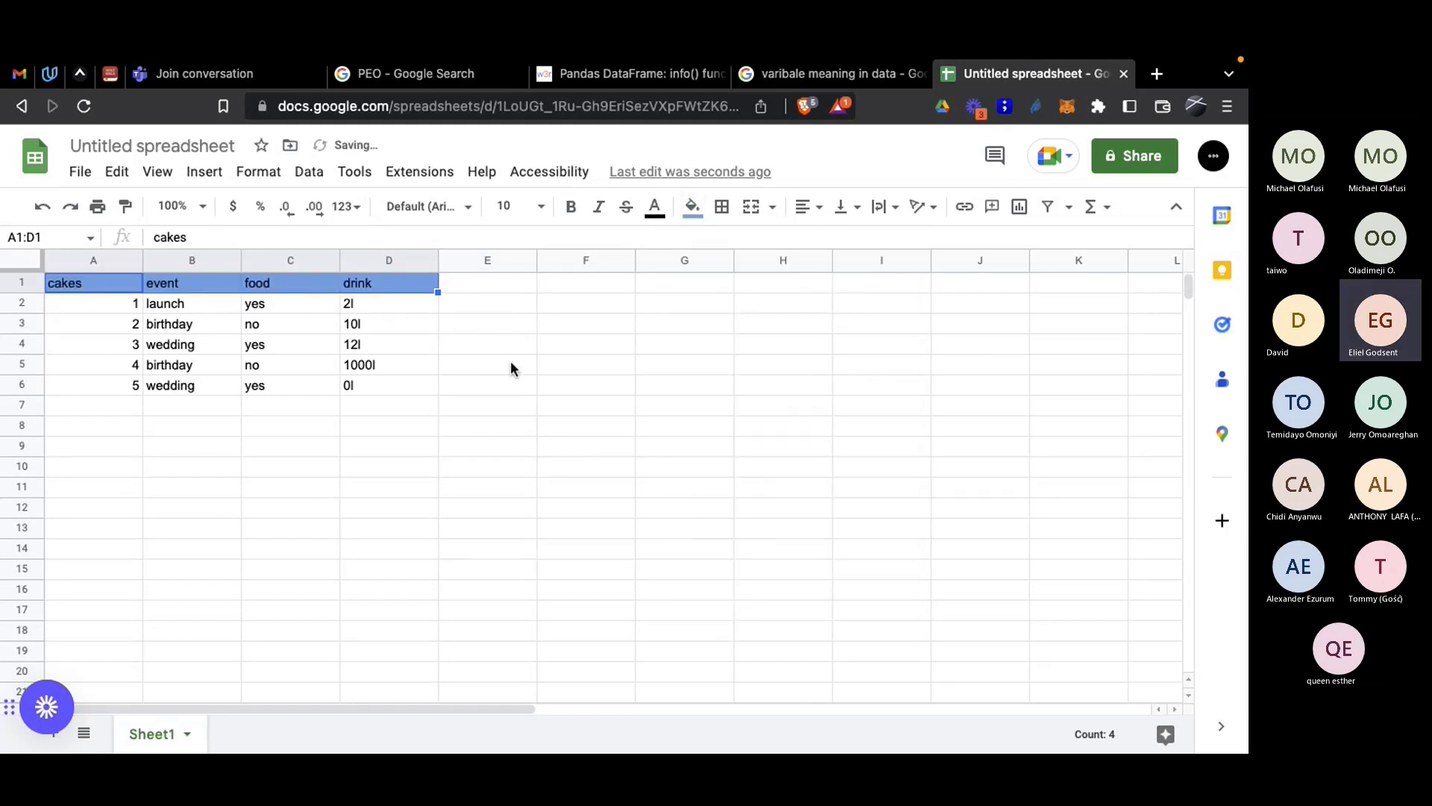
{"action": "left_click", "coordinate": [487, 345]}
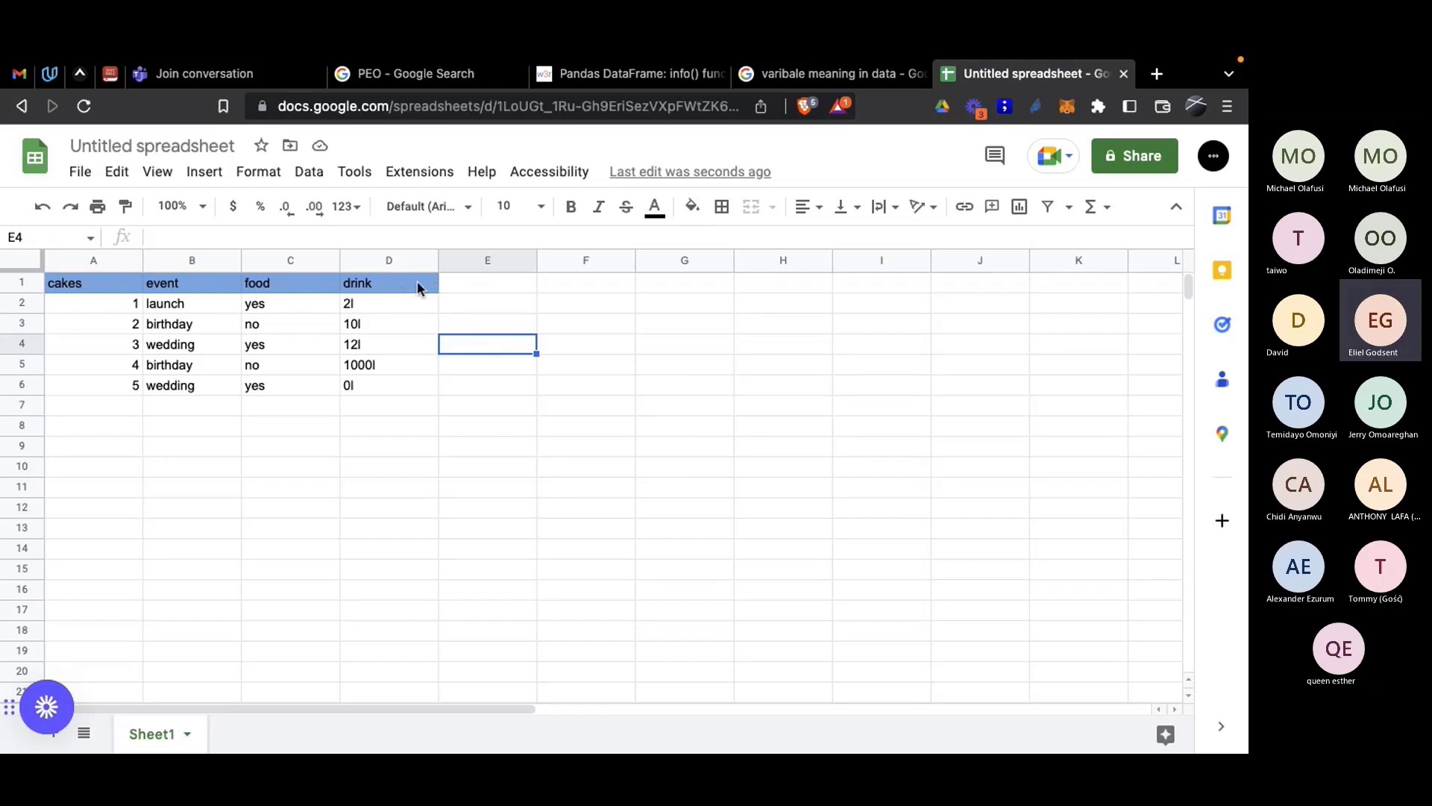
Step: Shade the whole cakes column, cells A1 to A6, light blue
{"action": "left_click", "coordinate": [107, 286]}
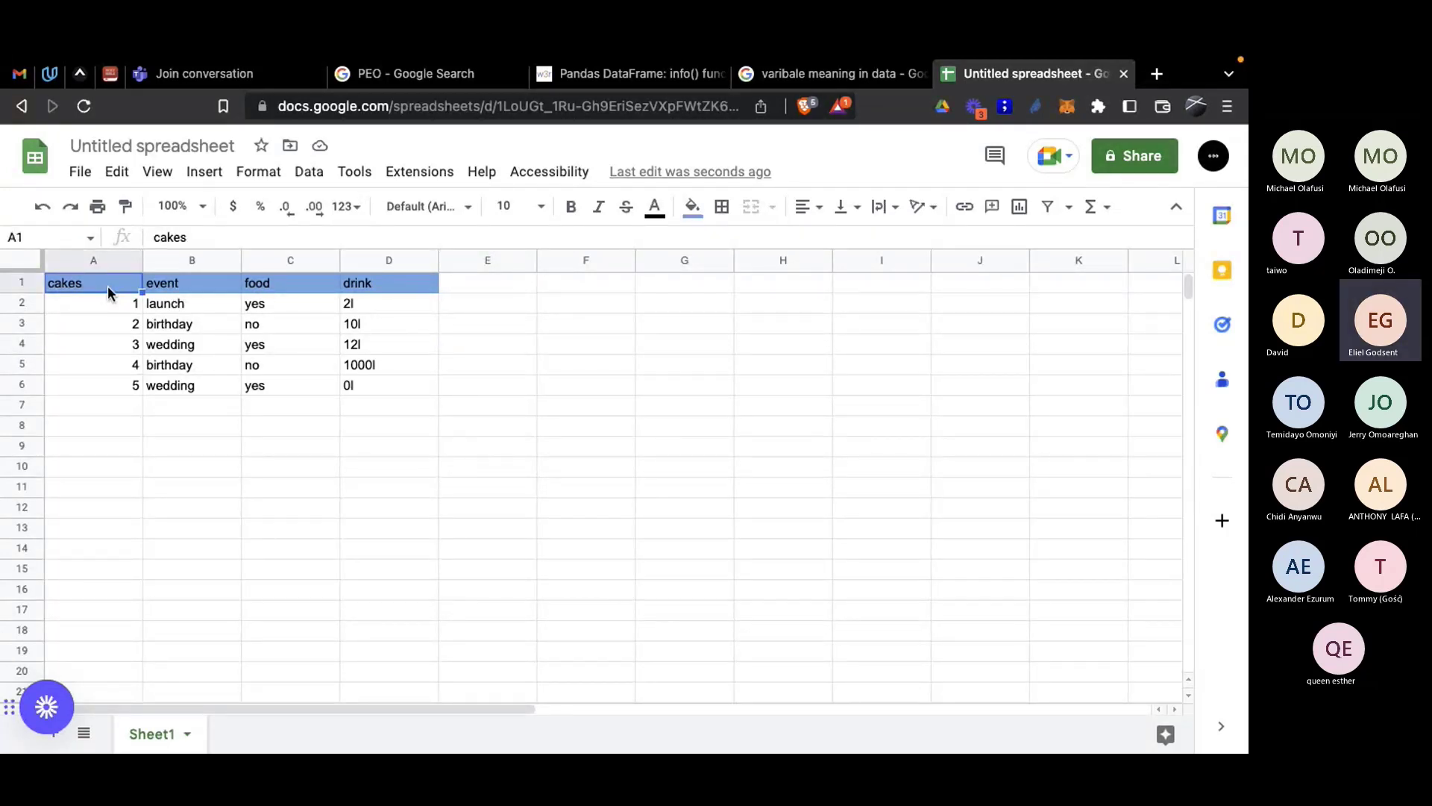
{"action": "left_click_drag", "start_coordinate": [108, 287], "coordinate": [103, 384]}
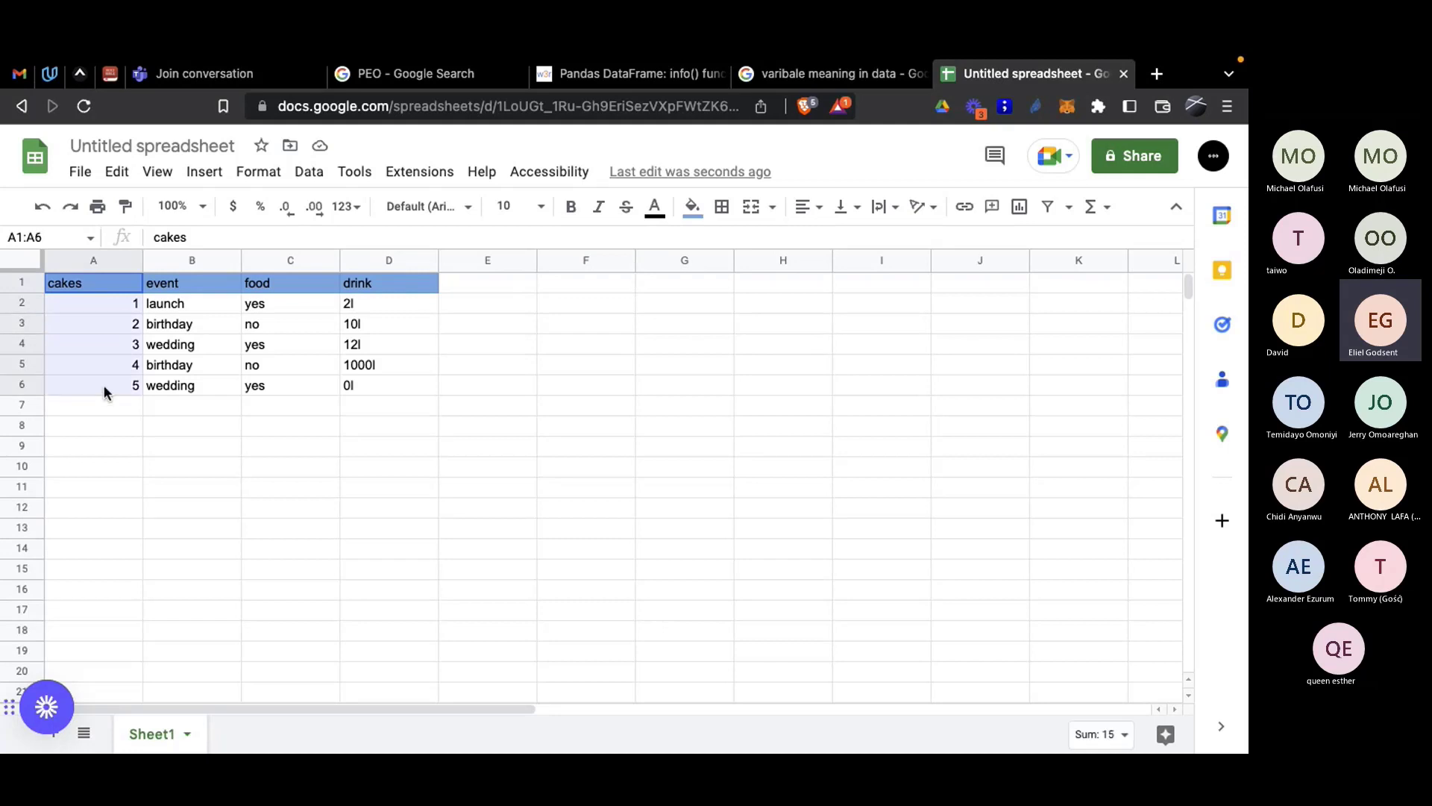
{"action": "left_click", "coordinate": [692, 207]}
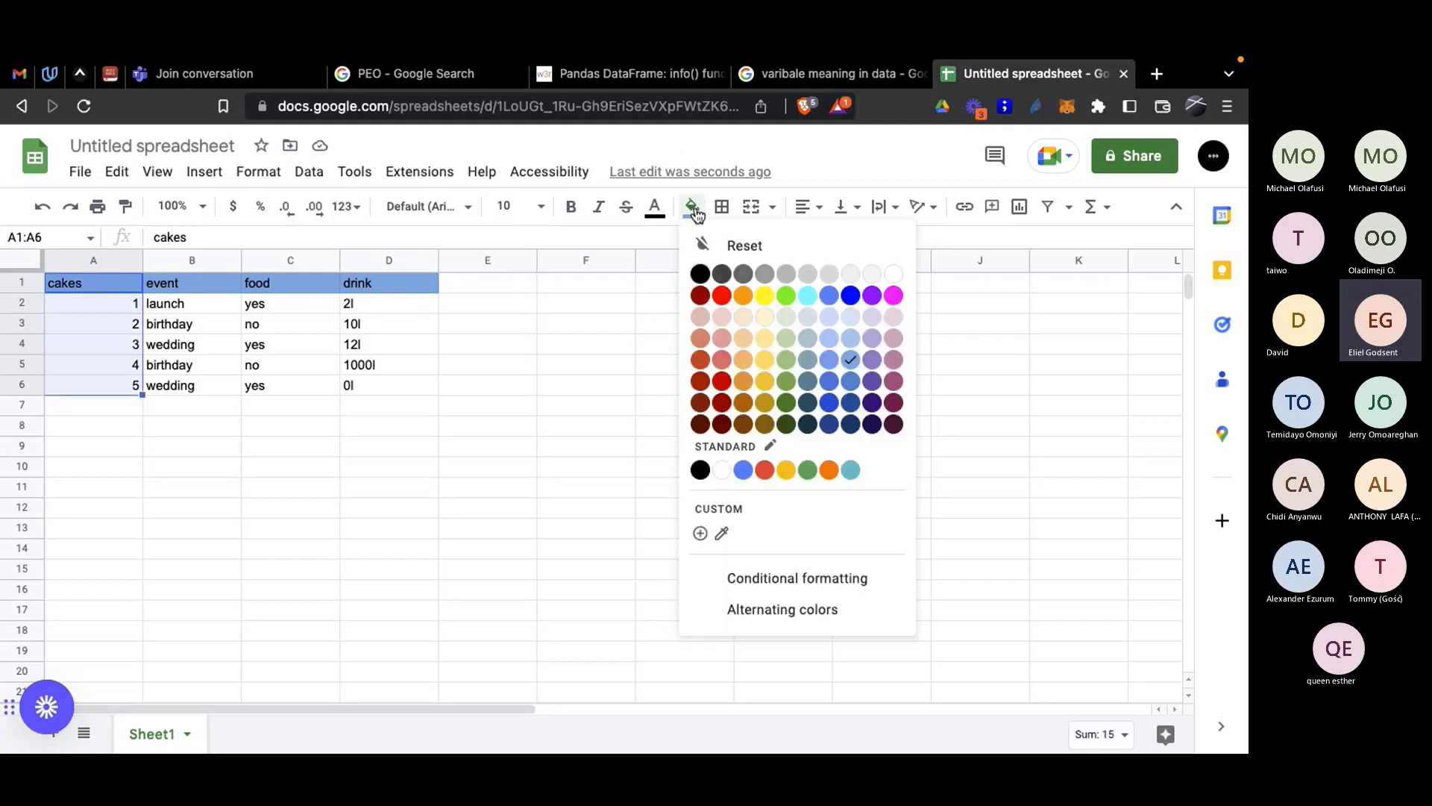
{"action": "left_click", "coordinate": [850, 365]}
Step: Clear the fill from header cells A1 to D1 and reapply light blue to the cakes header in A1
{"action": "left_click_drag", "start_coordinate": [108, 283], "coordinate": [415, 279]}
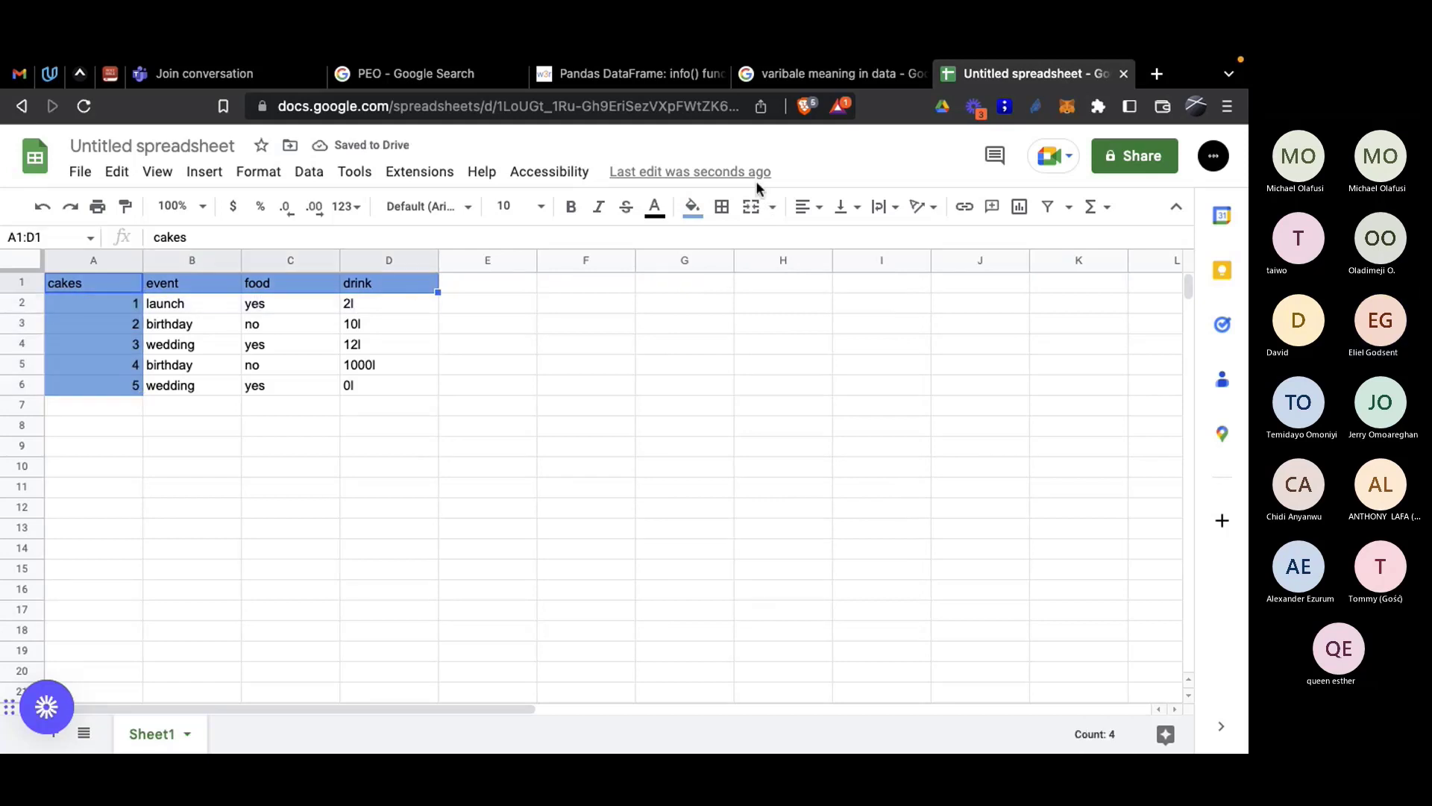
{"action": "left_click", "coordinate": [693, 207]}
{"action": "left_click", "coordinate": [720, 243]}
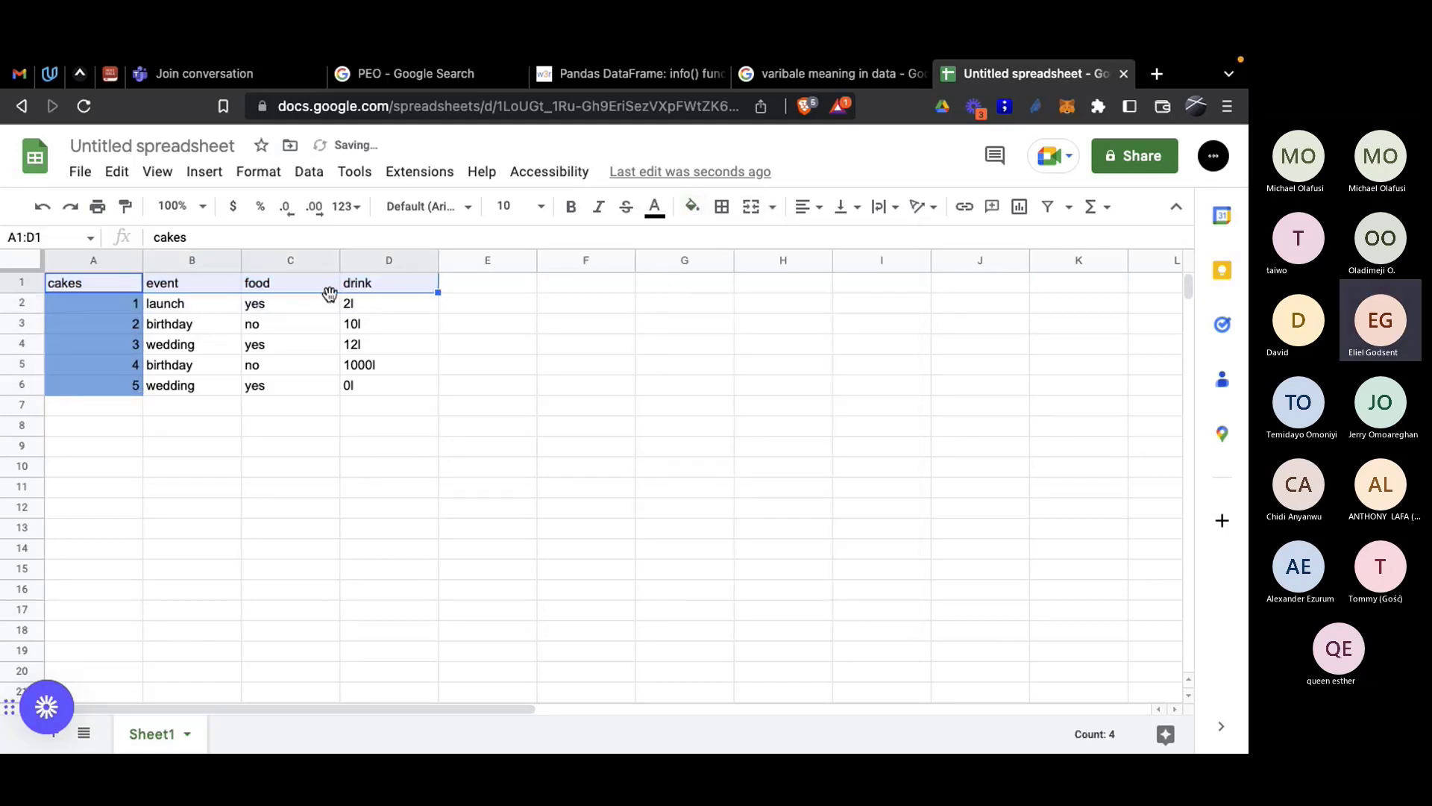
{"action": "left_click", "coordinate": [78, 290]}
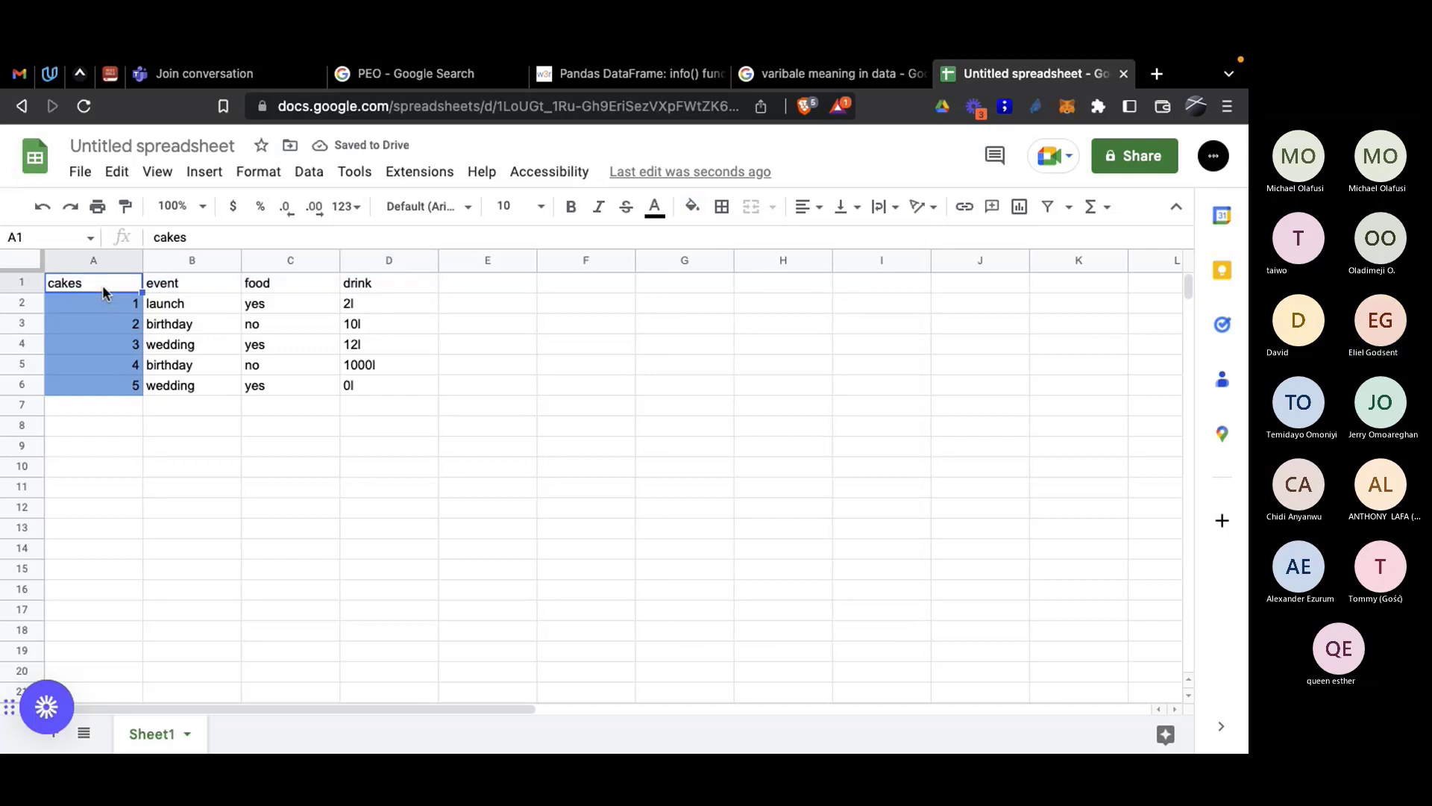
{"action": "left_click", "coordinate": [693, 208]}
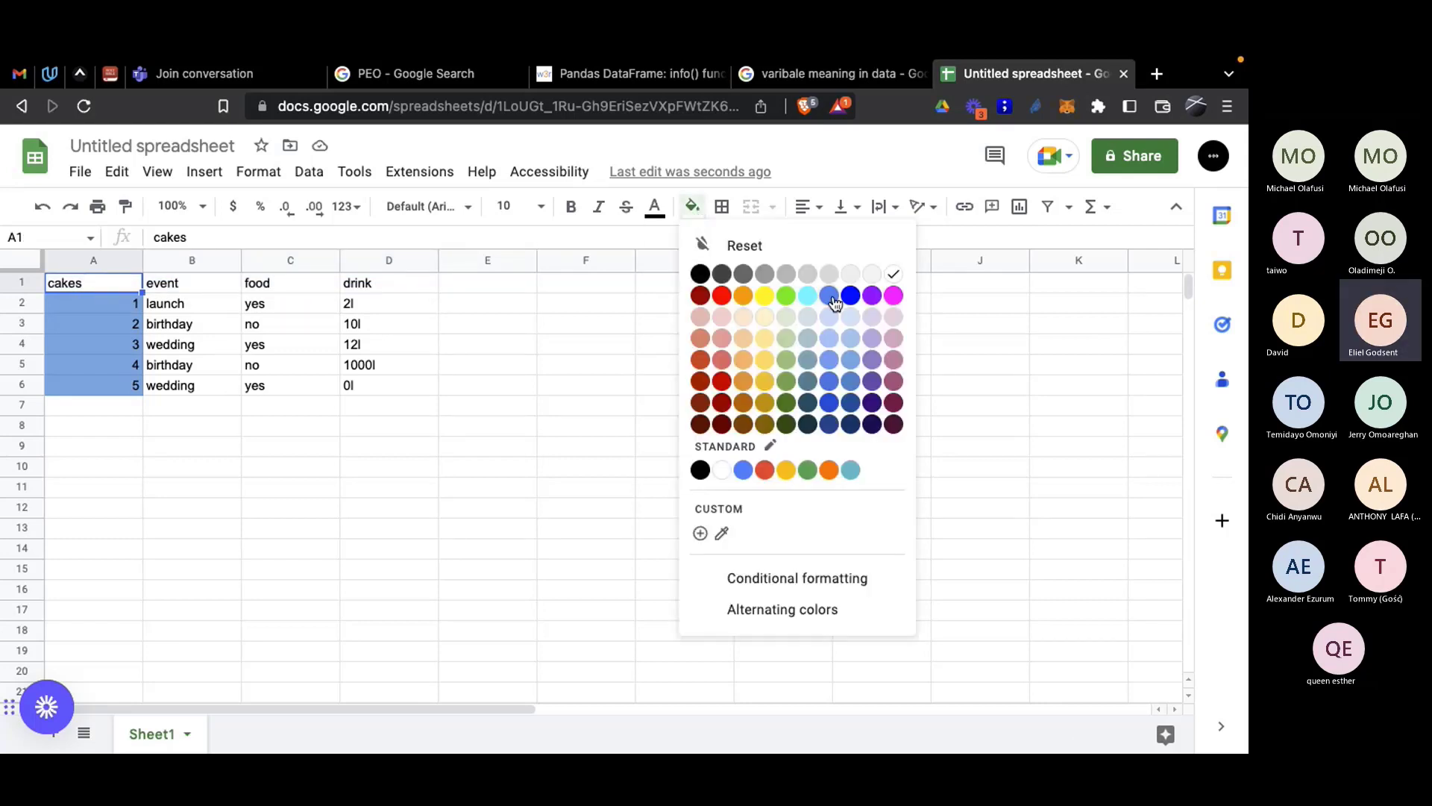
{"action": "left_click", "coordinate": [851, 360]}
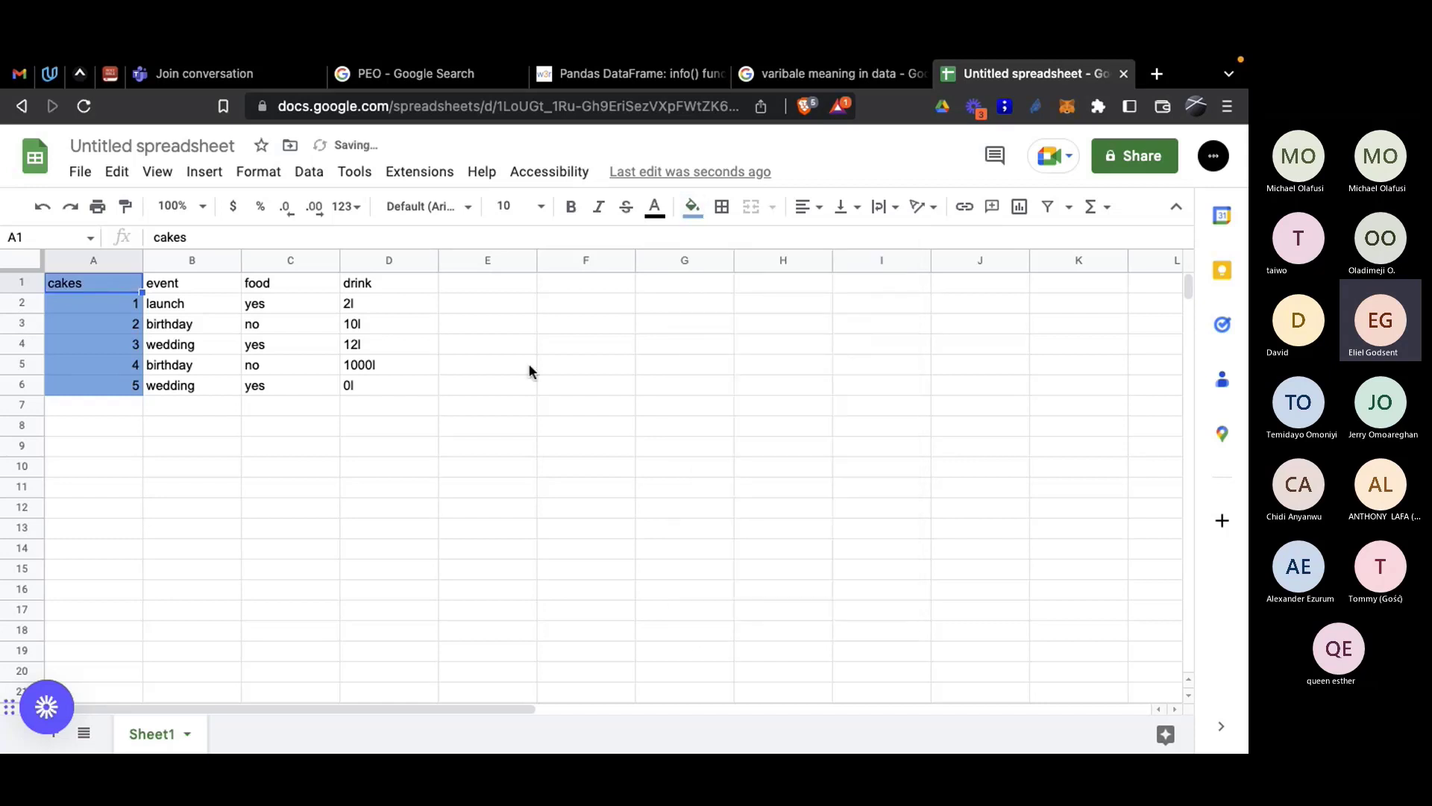
{"action": "left_click", "coordinate": [177, 451]}
Step: Go through the cakes, event, food and drink columns one at a time as examples of variables
{"action": "left_click", "coordinate": [79, 268]}
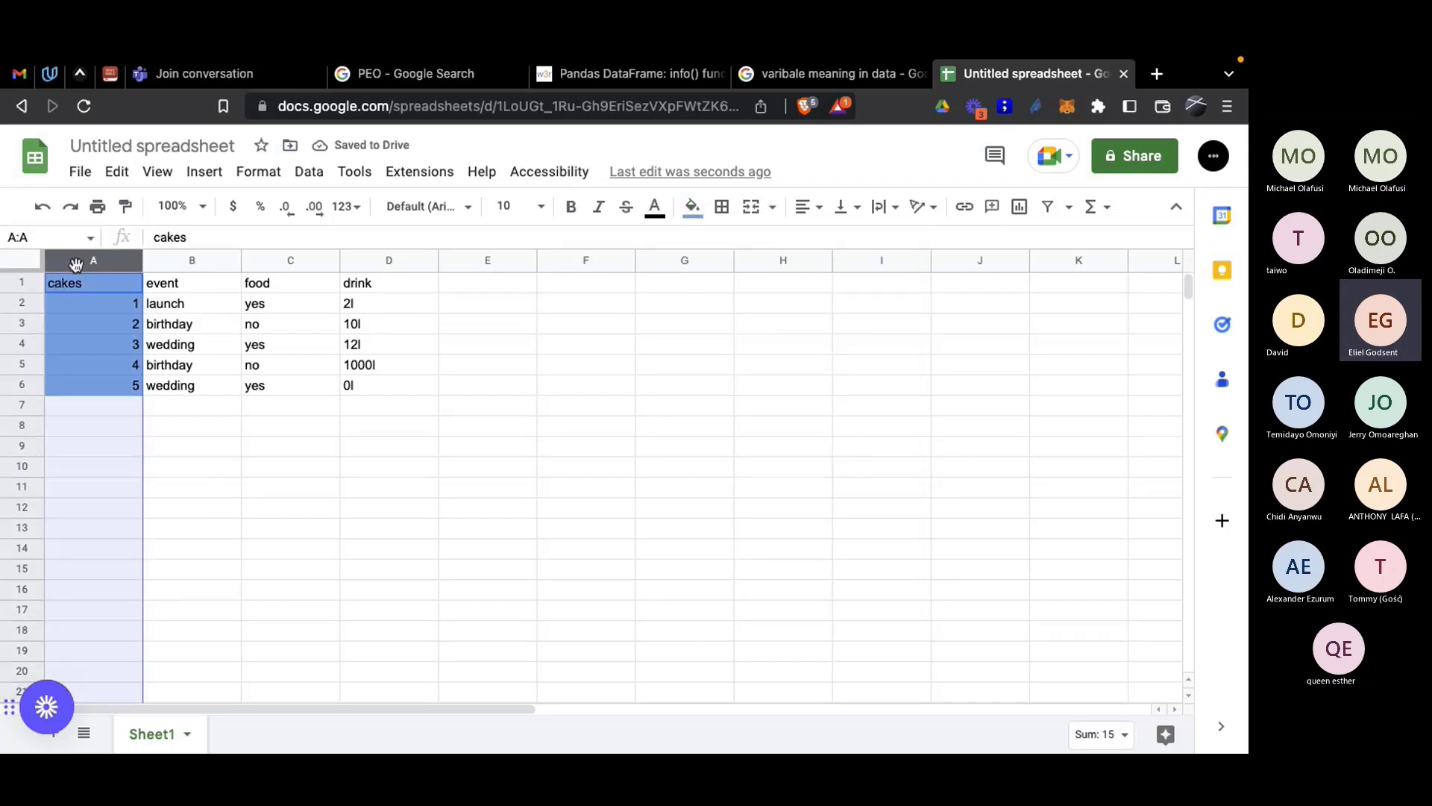
{"action": "left_click", "coordinate": [188, 261]}
{"action": "left_click", "coordinate": [281, 259]}
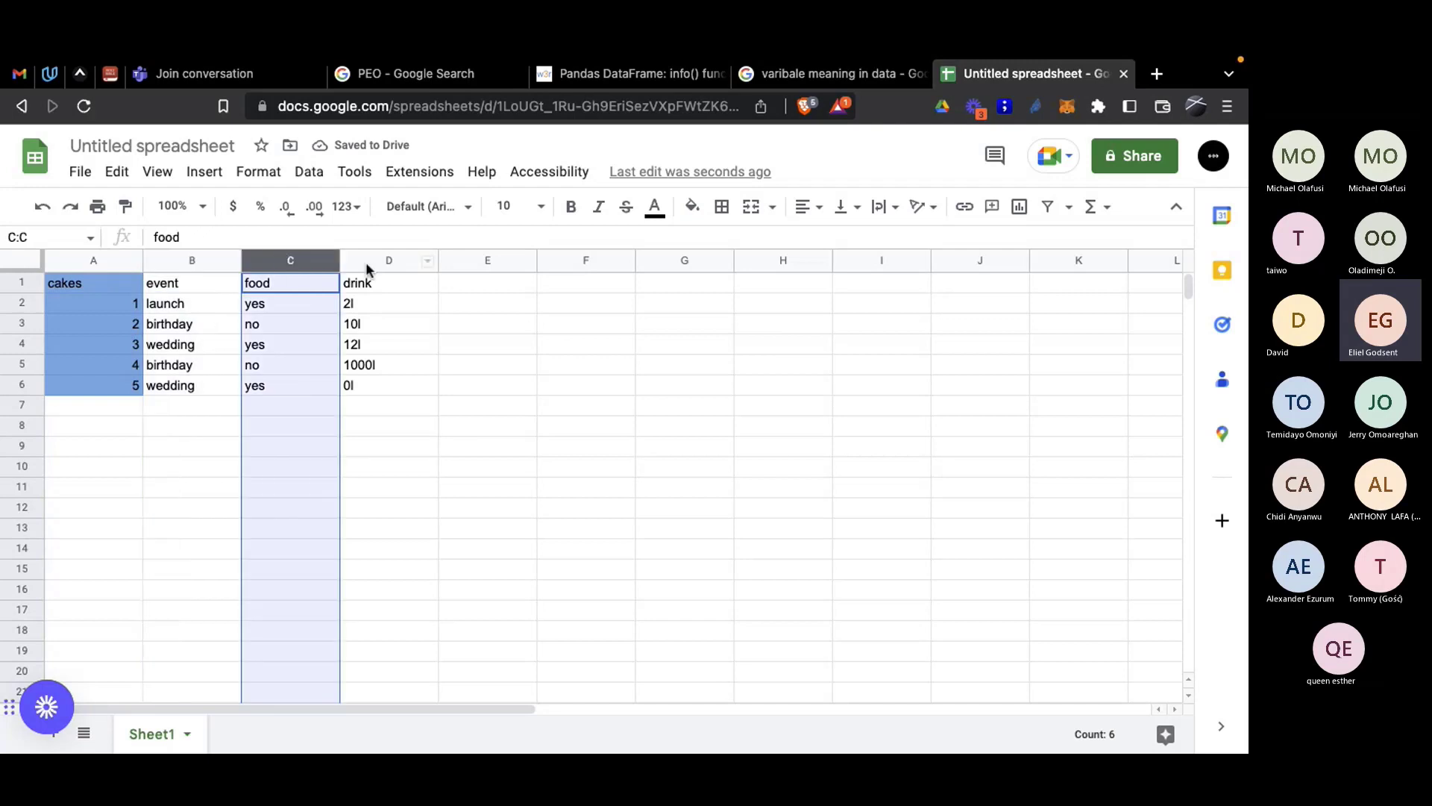
{"action": "left_click", "coordinate": [381, 261]}
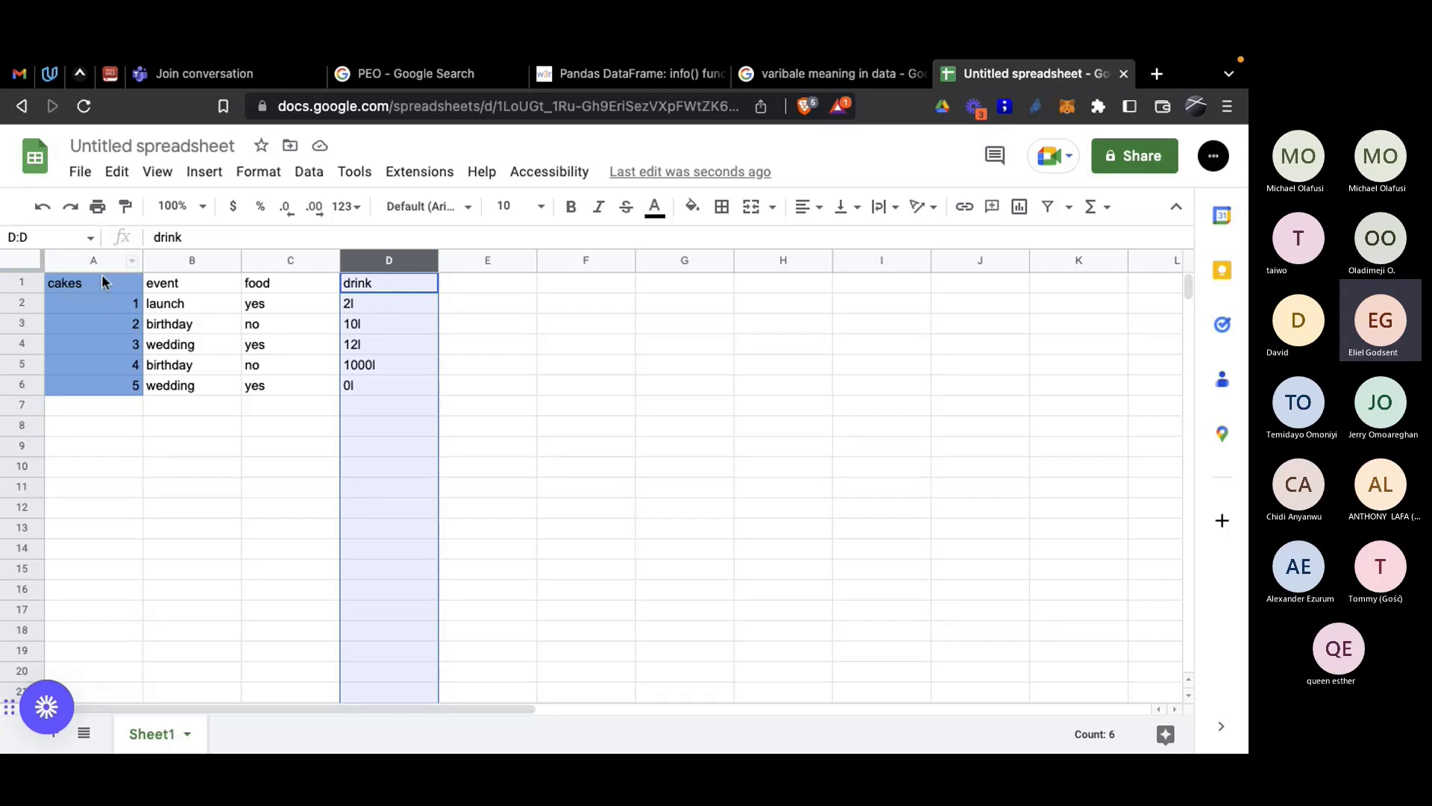
{"action": "left_click", "coordinate": [83, 263]}
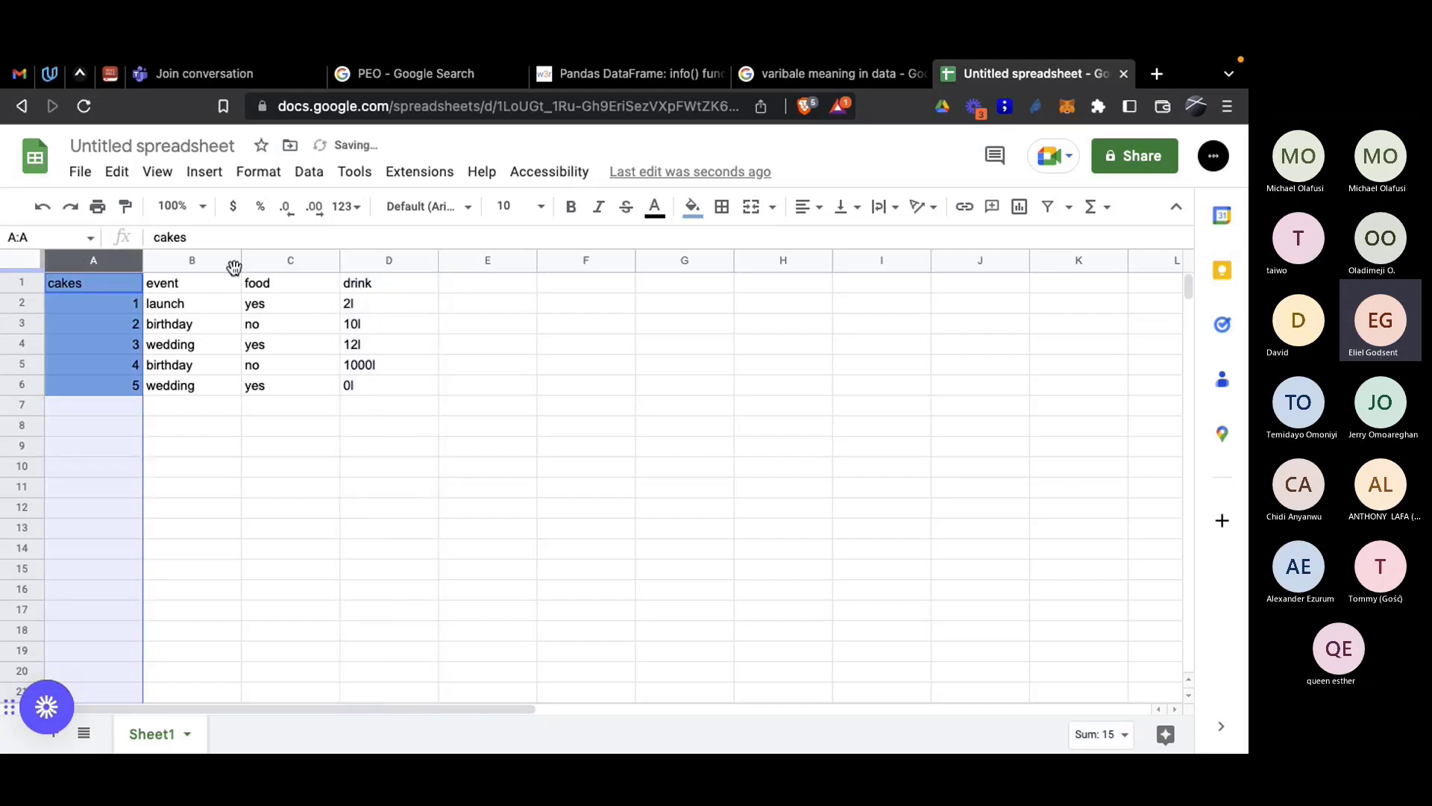
{"action": "left_click", "coordinate": [280, 260]}
{"action": "left_click", "coordinate": [383, 257]}
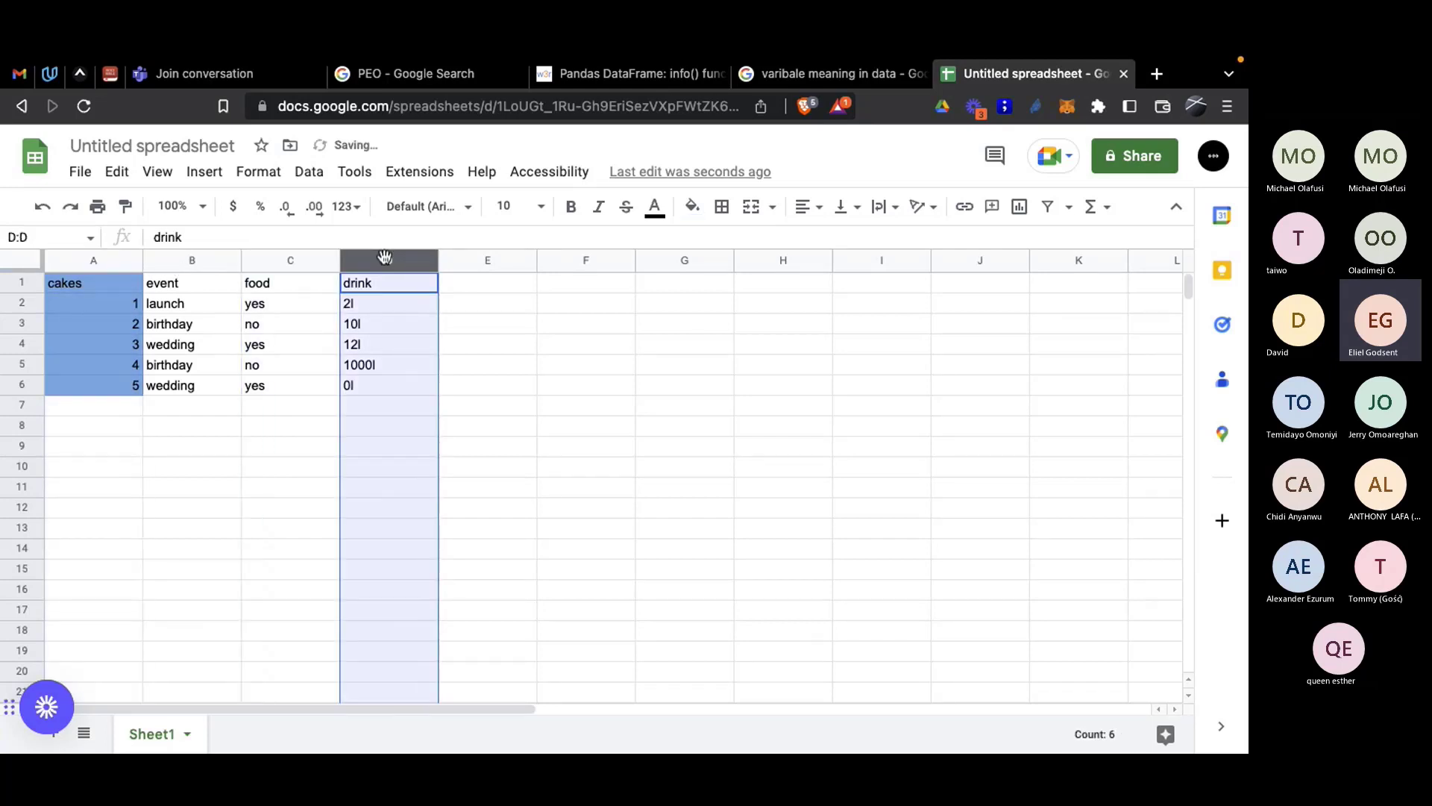
{"action": "left_click", "coordinate": [196, 430]}
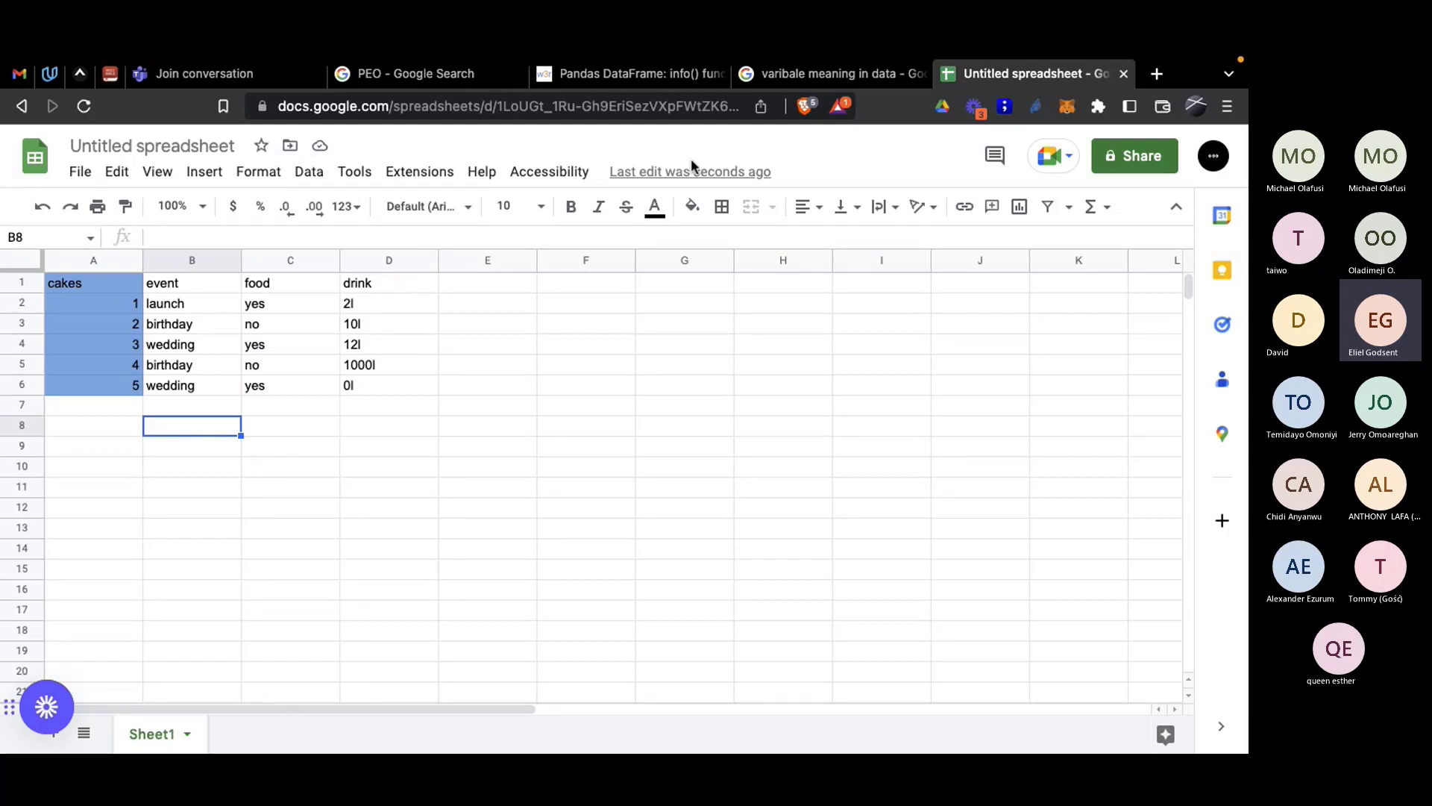
Step: Highlight the sentence "A variable may also be called a data item." in the search result and return to the spreadsheet
{"action": "left_click", "coordinate": [829, 73]}
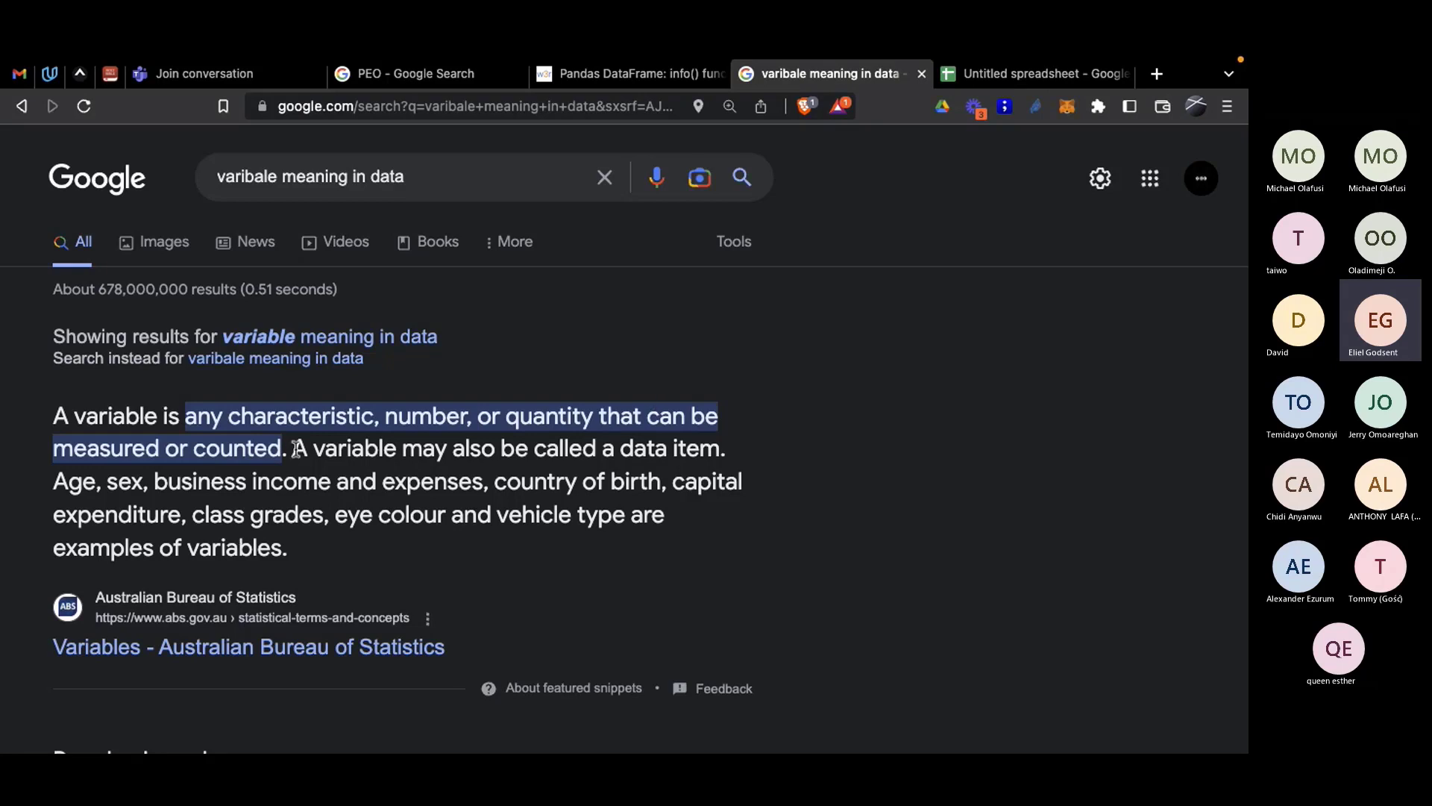
{"action": "left_click_drag", "start_coordinate": [296, 449], "coordinate": [741, 450]}
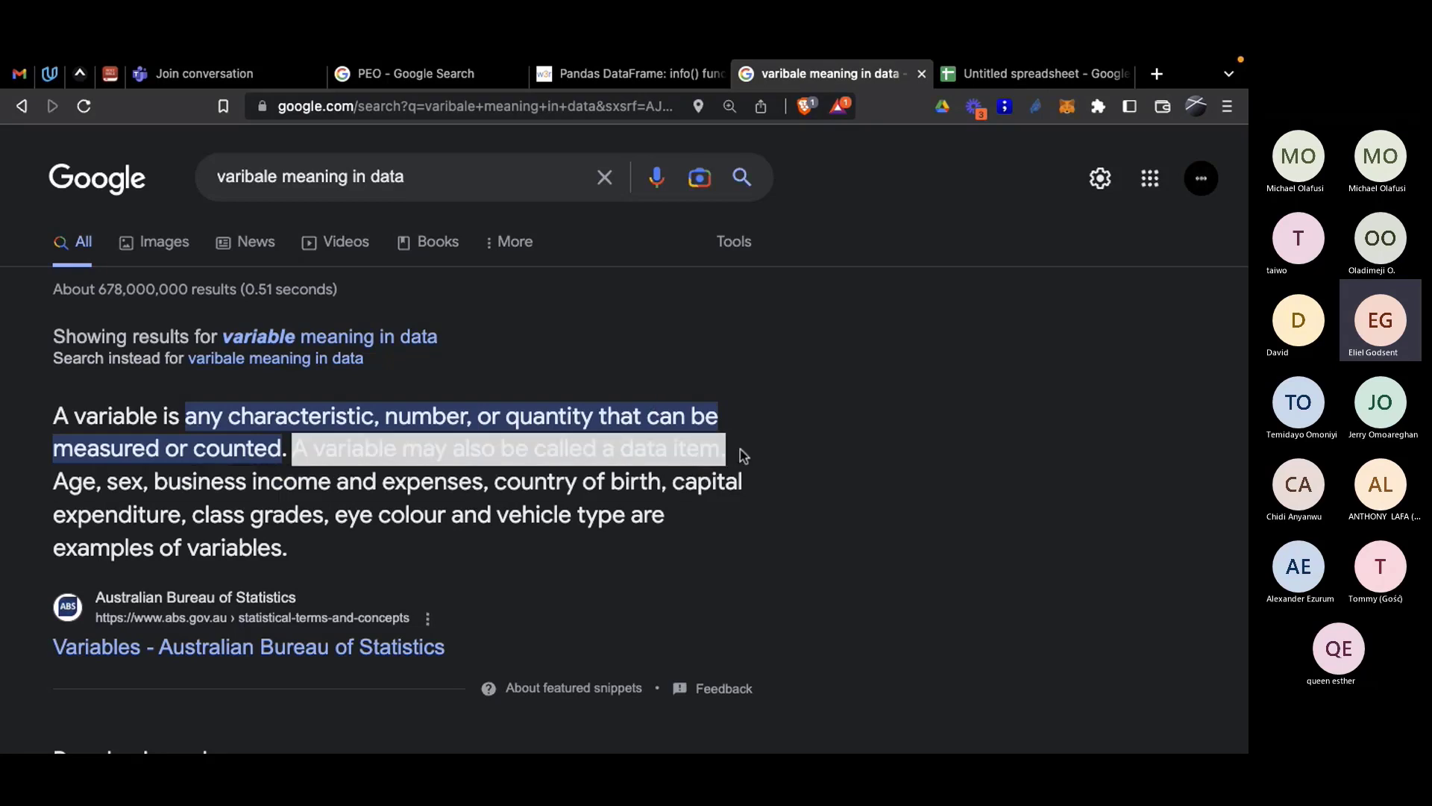
{"action": "left_click", "coordinate": [980, 82]}
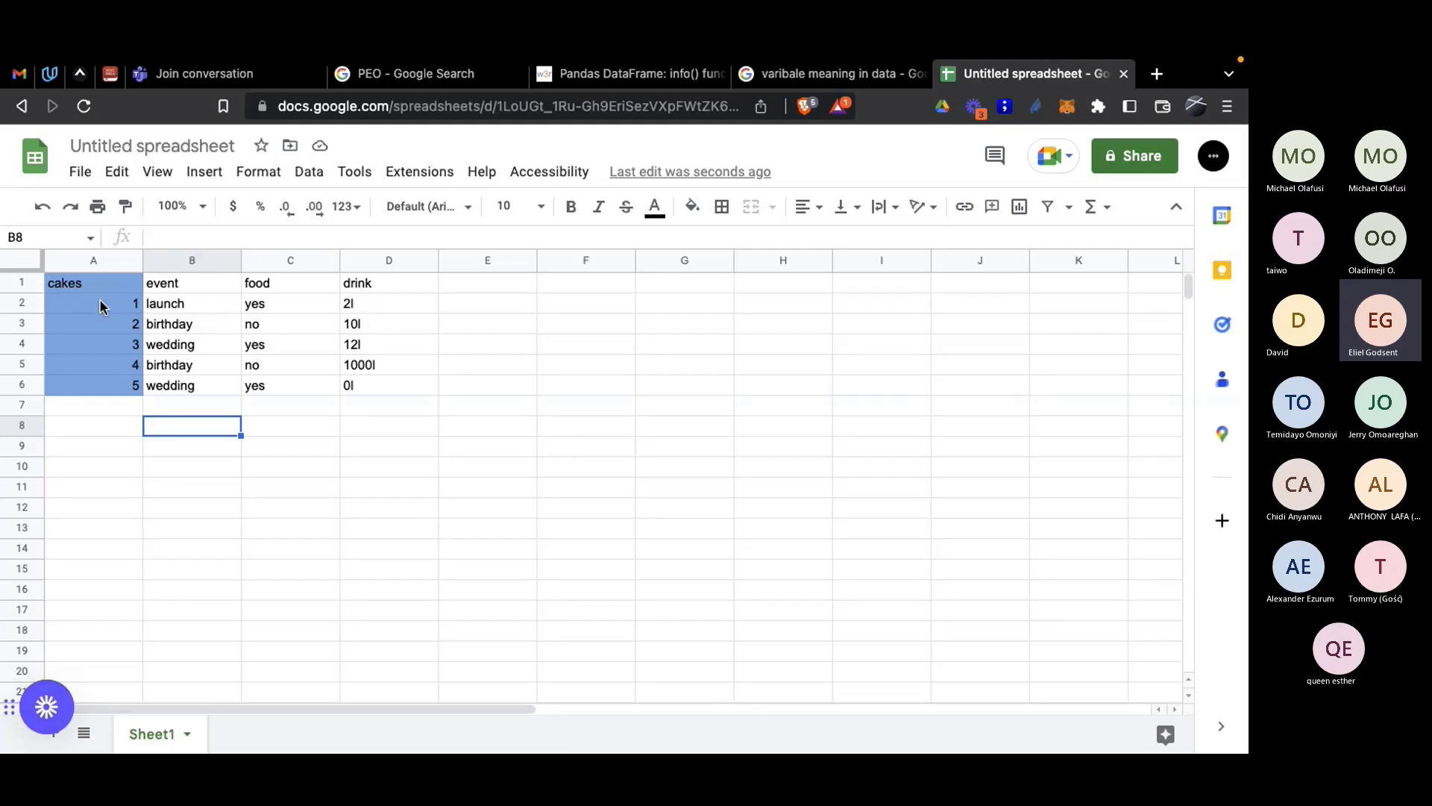
Step: Shade the last data row, cells A6 to D6, light red to mark it as one observation
{"action": "left_click", "coordinate": [115, 382]}
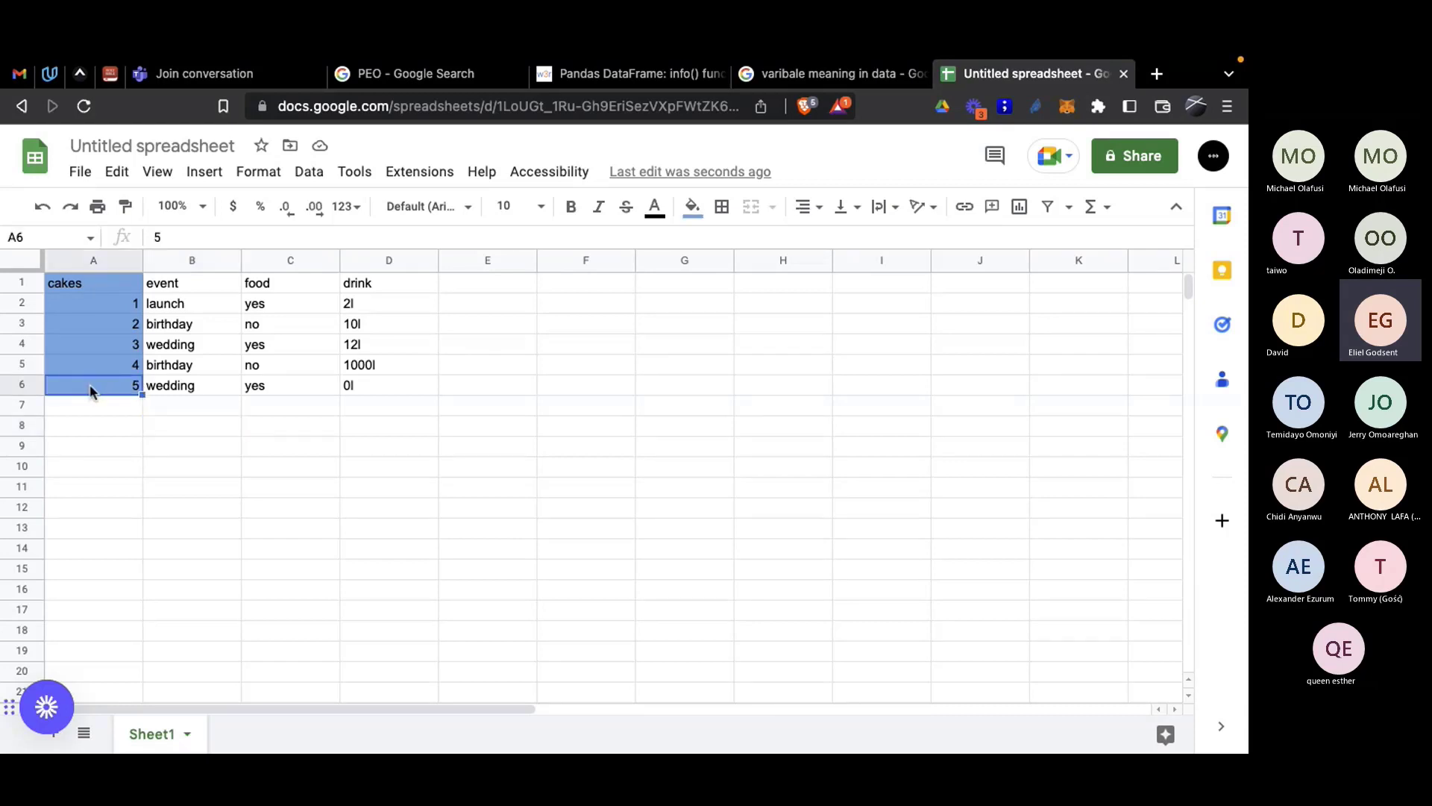
{"action": "left_click_drag", "start_coordinate": [91, 390], "coordinate": [384, 388]}
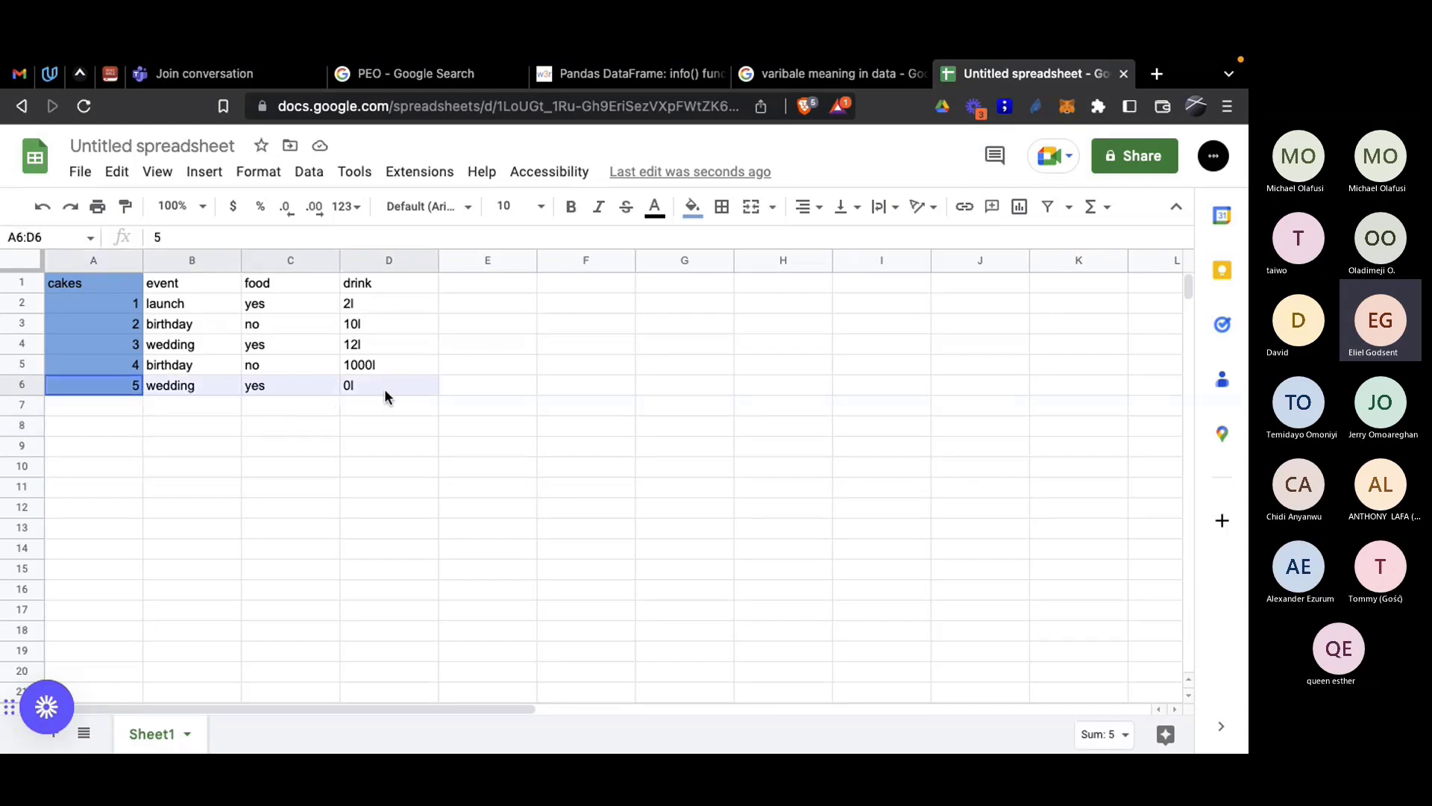
{"action": "left_click", "coordinate": [694, 209]}
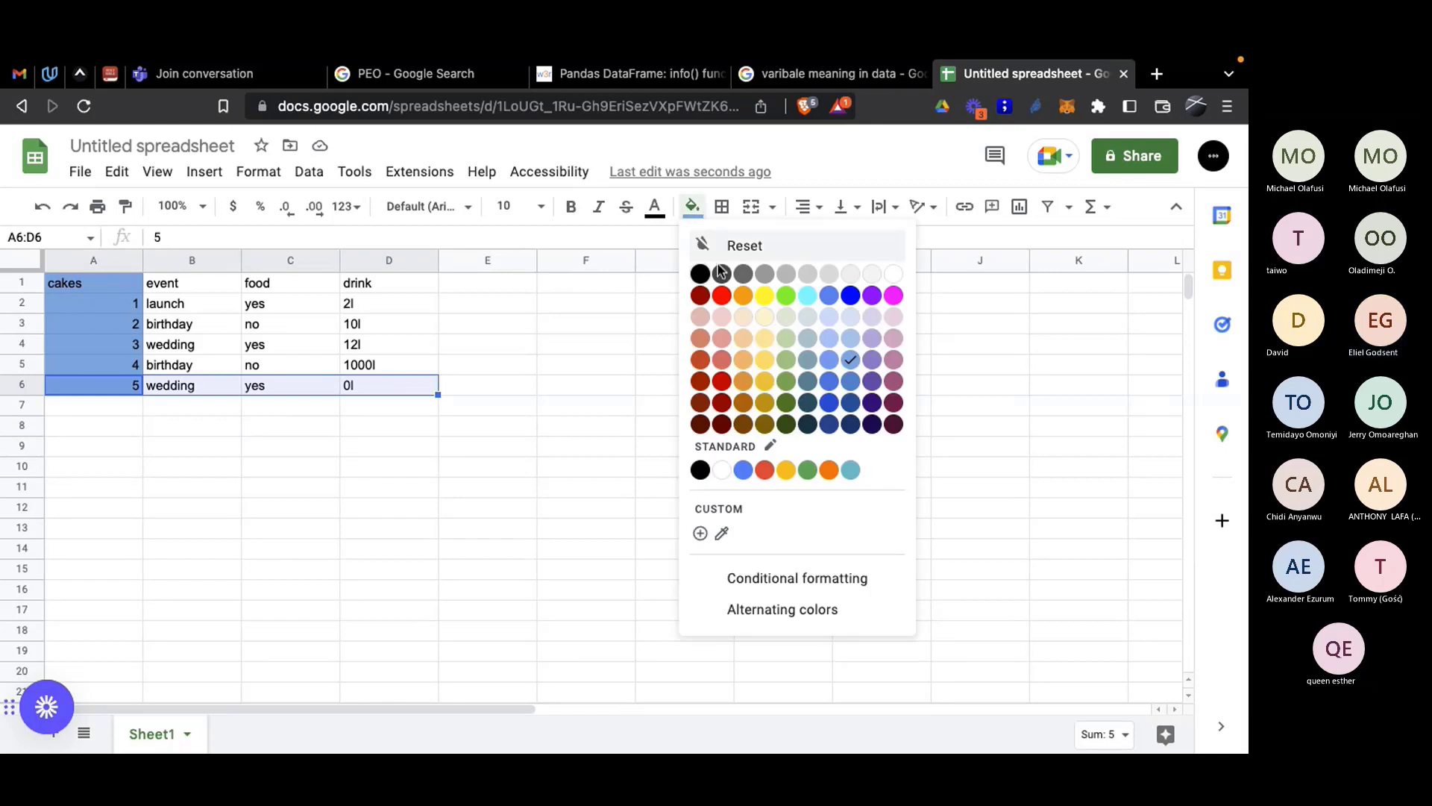
{"action": "left_click", "coordinate": [722, 360]}
{"action": "left_click", "coordinate": [448, 426]}
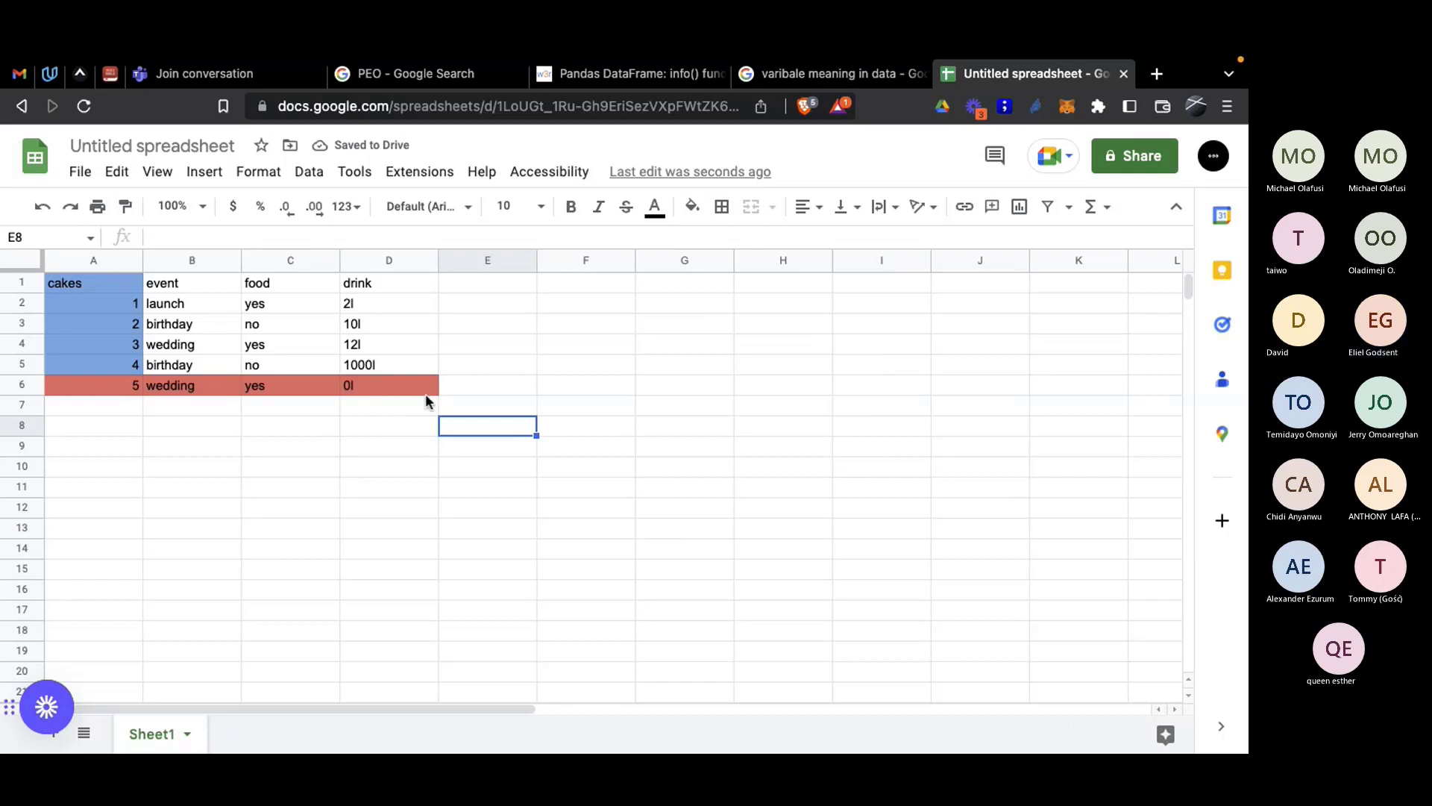
{"action": "left_click", "coordinate": [465, 386]}
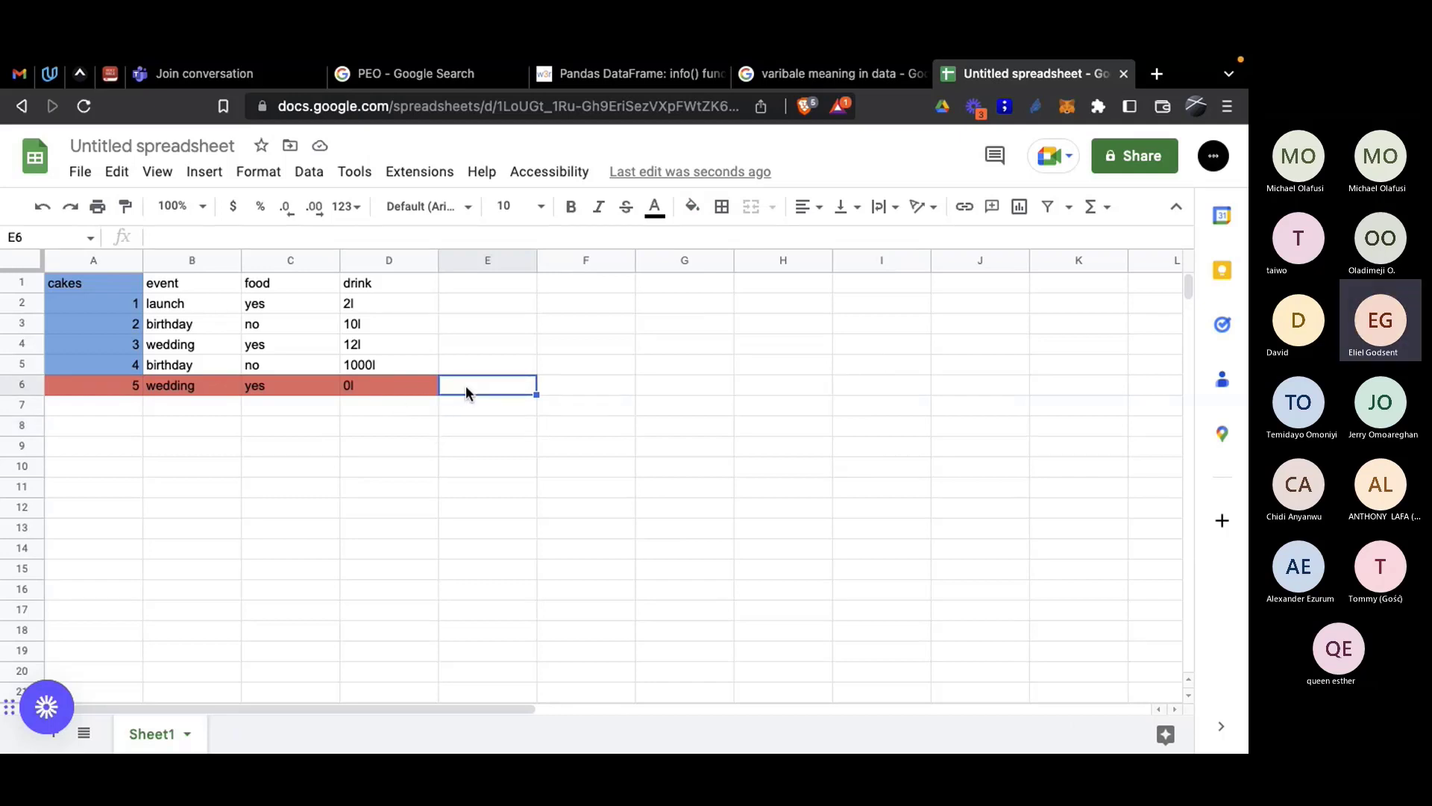
Step: Add a conveners column with its header in E1 and enter convener first names in E2 and E3
{"action": "left_click", "coordinate": [468, 287]}
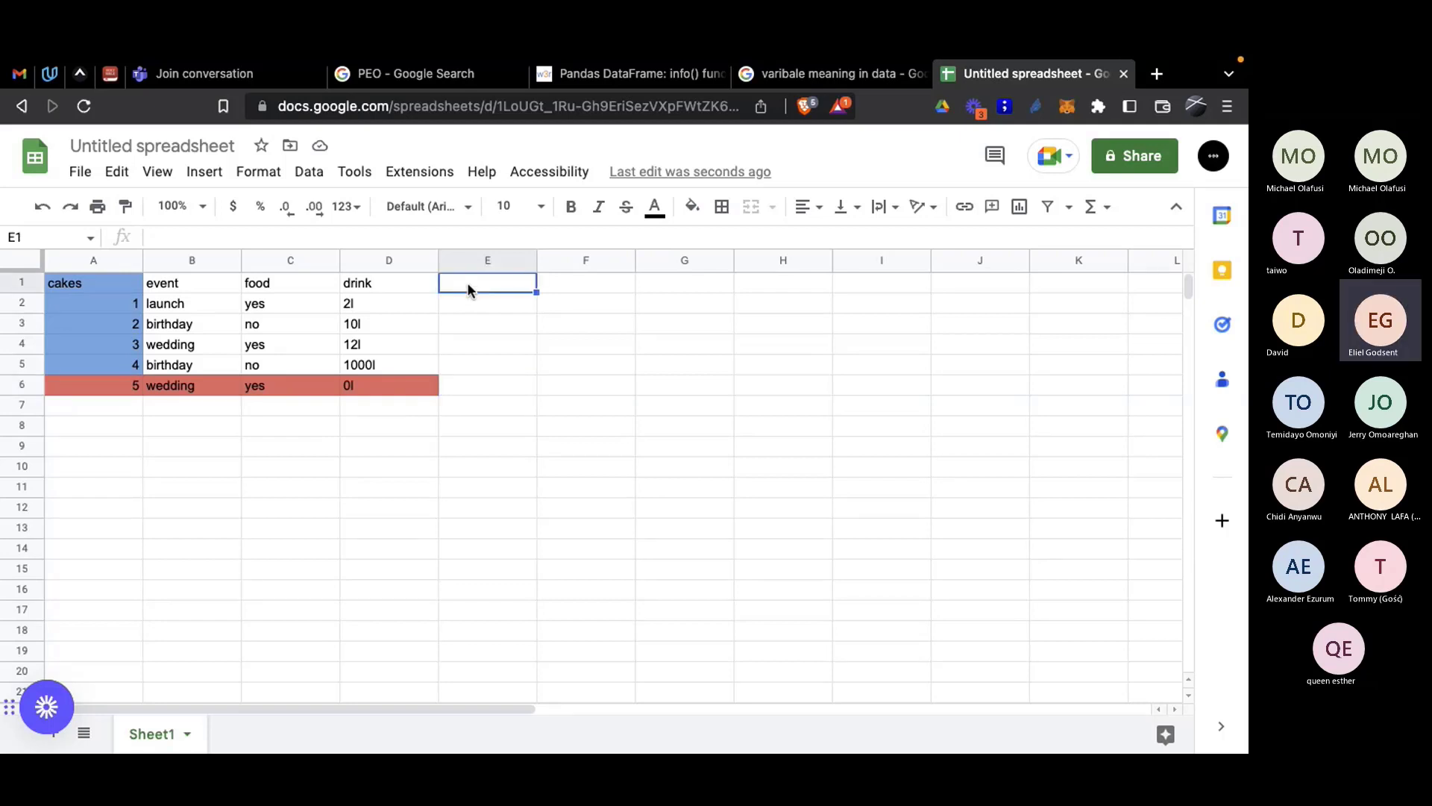
{"action": "type", "text": "conveners"}
{"action": "key", "text": "Return"}
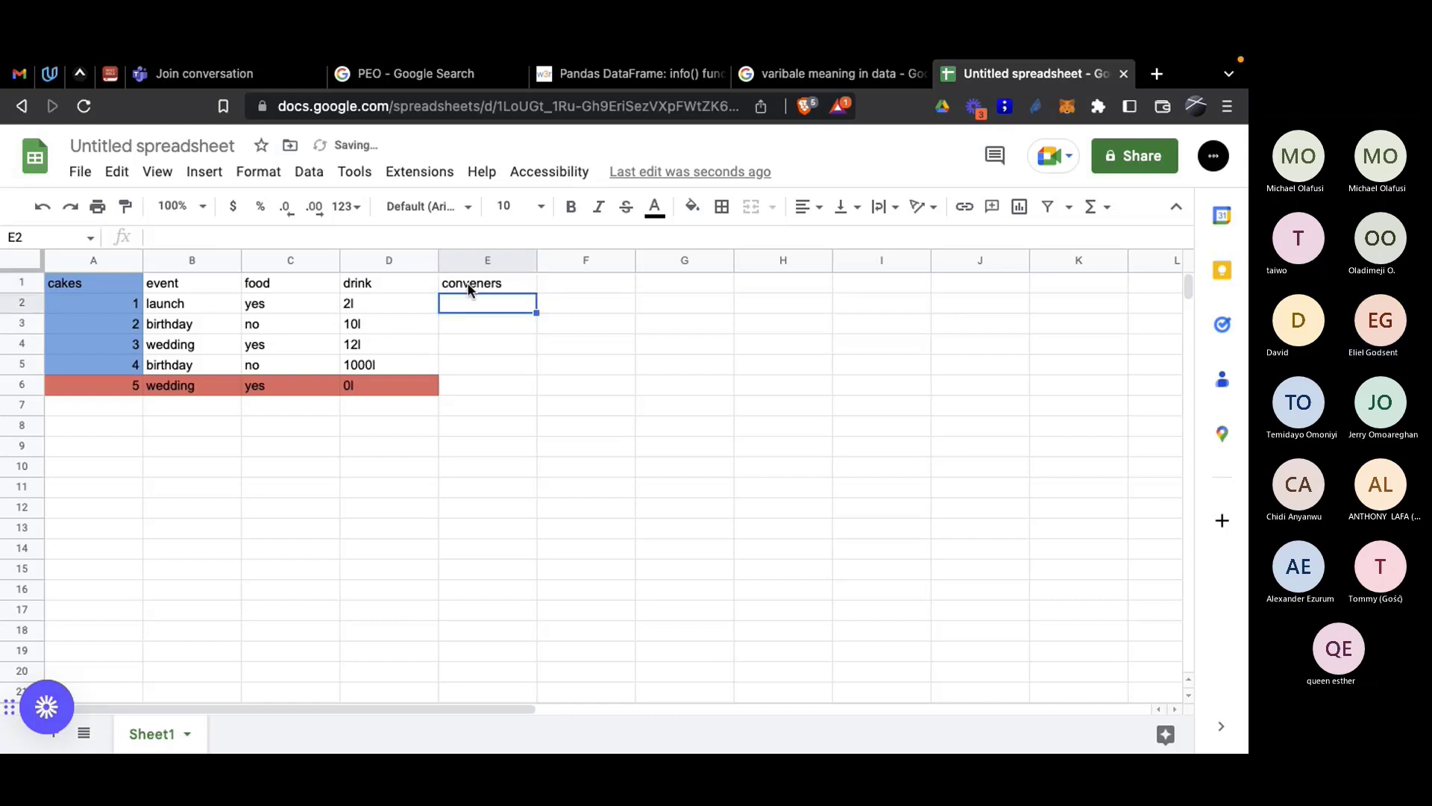
{"action": "type", "text": "rita"}
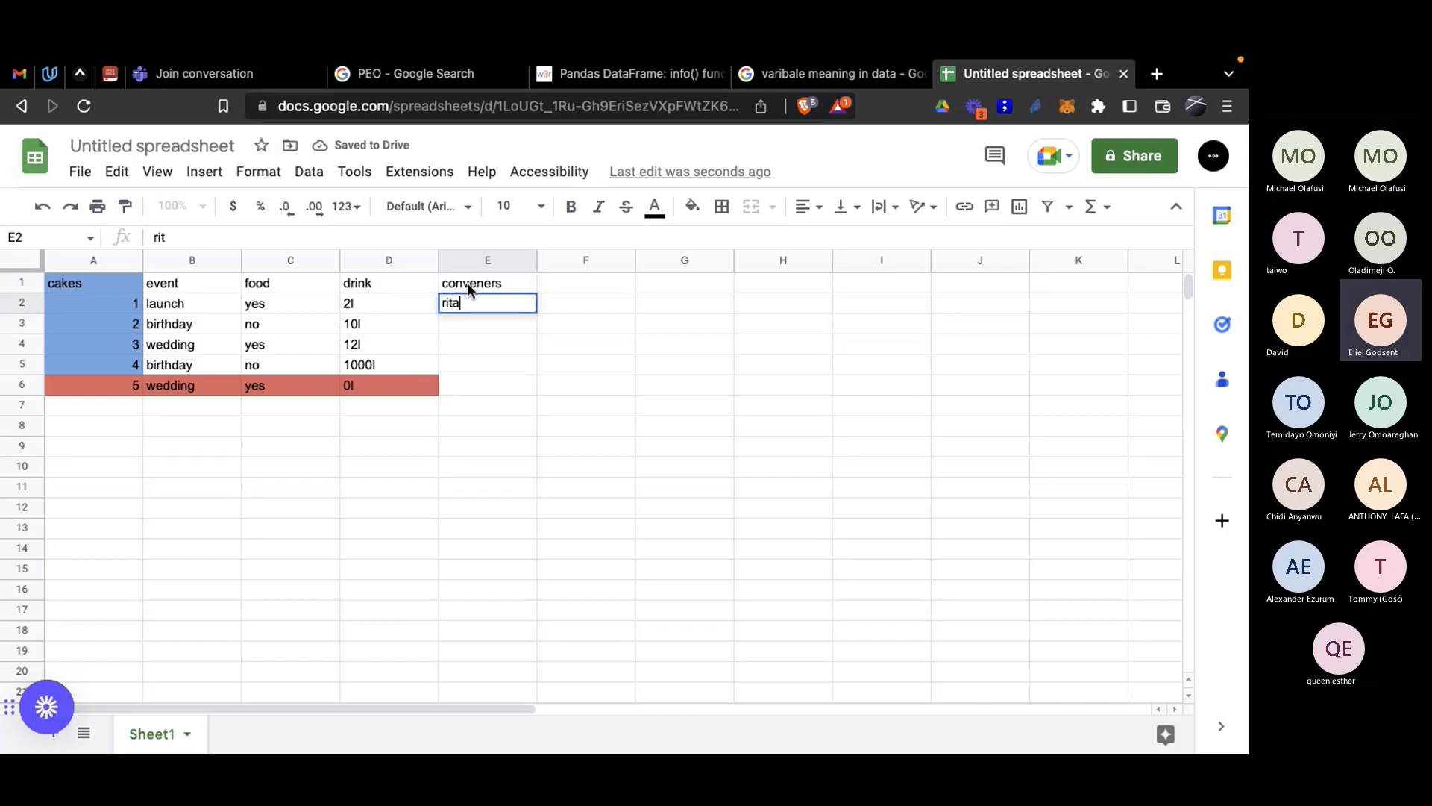
{"action": "key", "text": "Return"}
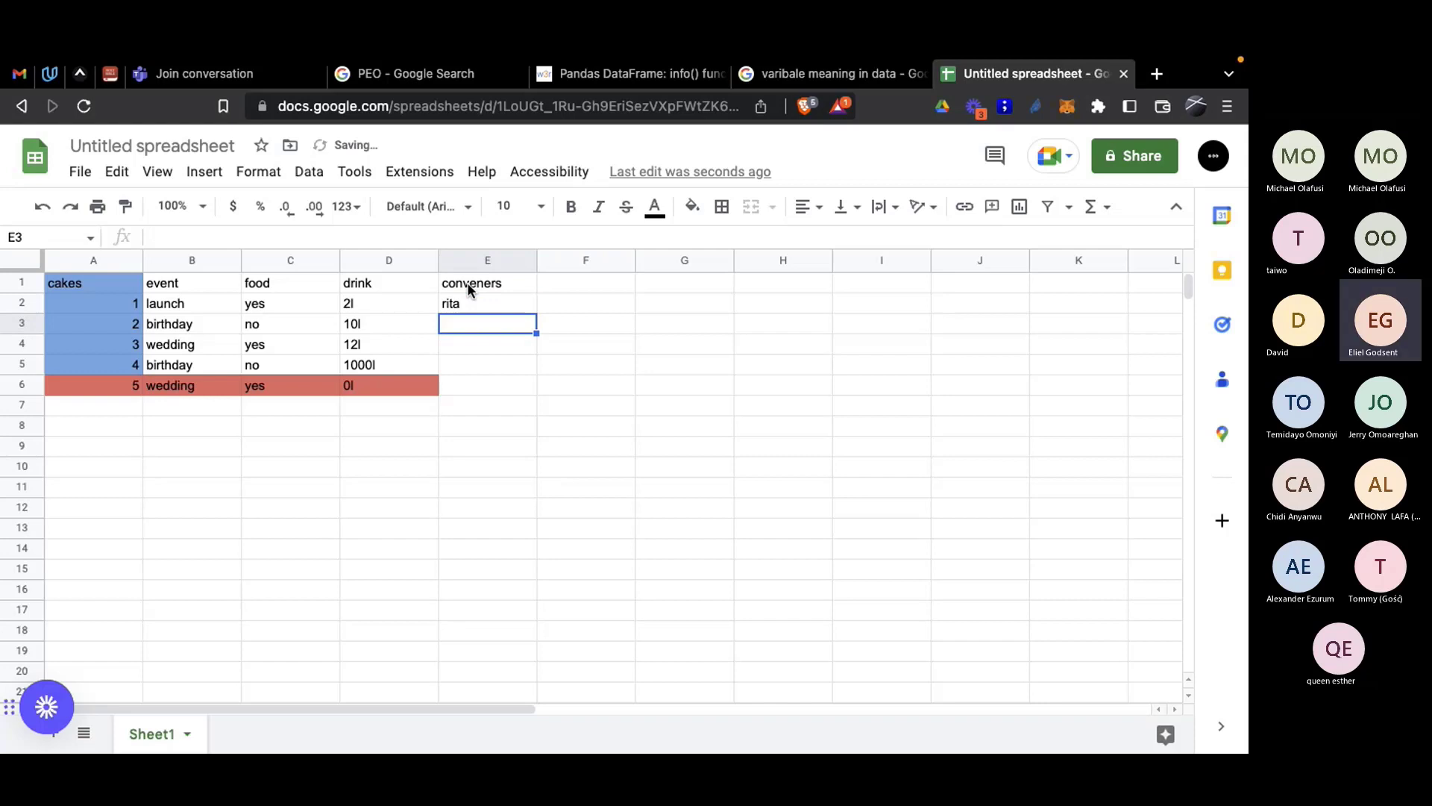
{"action": "type", "text": "ka"}
{"action": "key", "text": "BackSpace"}
{"action": "key", "text": "BackSpace"}
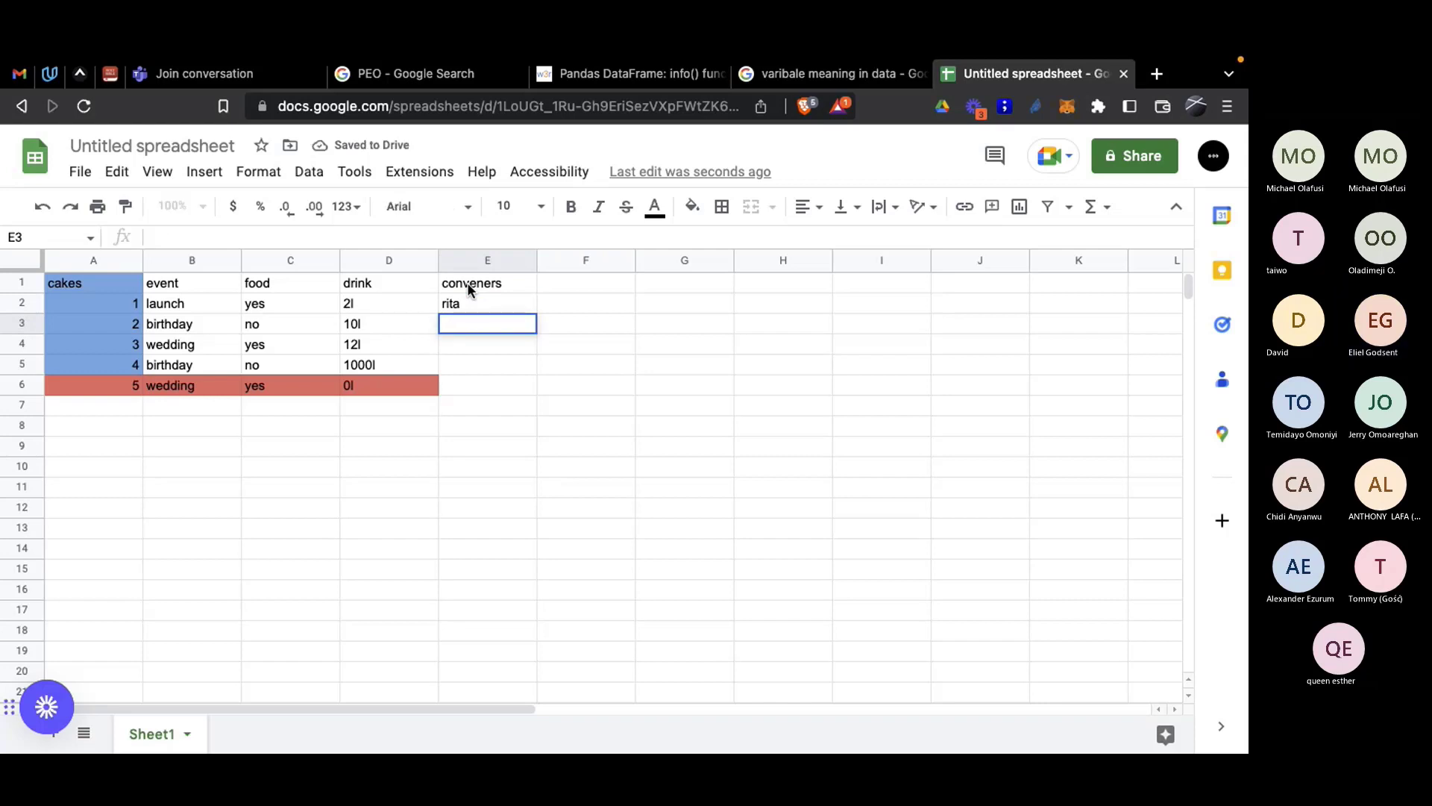
{"action": "type", "text": "kame"}
{"action": "key", "text": "Return"}
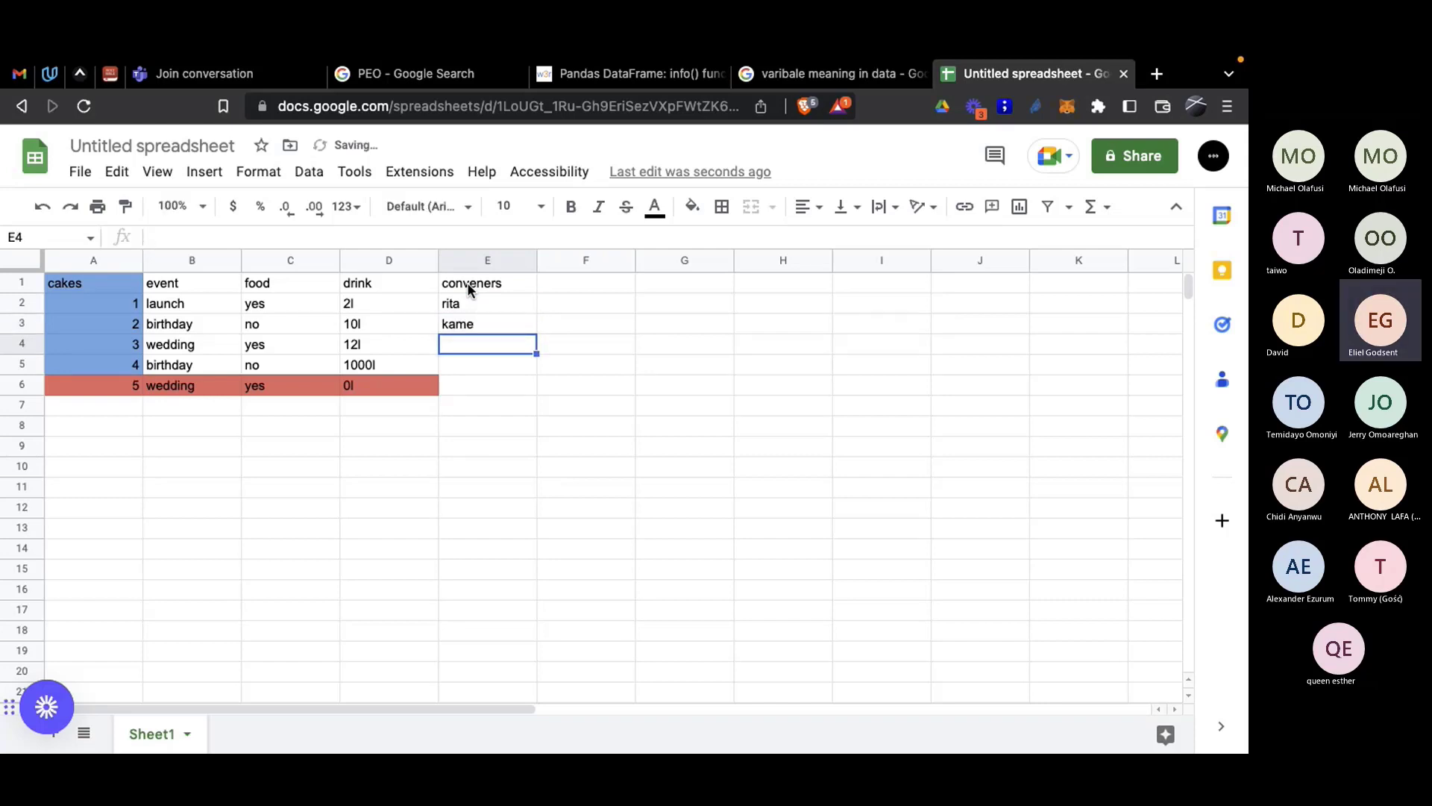
Step: Fill in the remaining convener first names in cells E4 to E6
{"action": "type", "text": "james"}
{"action": "key", "text": "Return"}
{"action": "type", "text": "bil"}
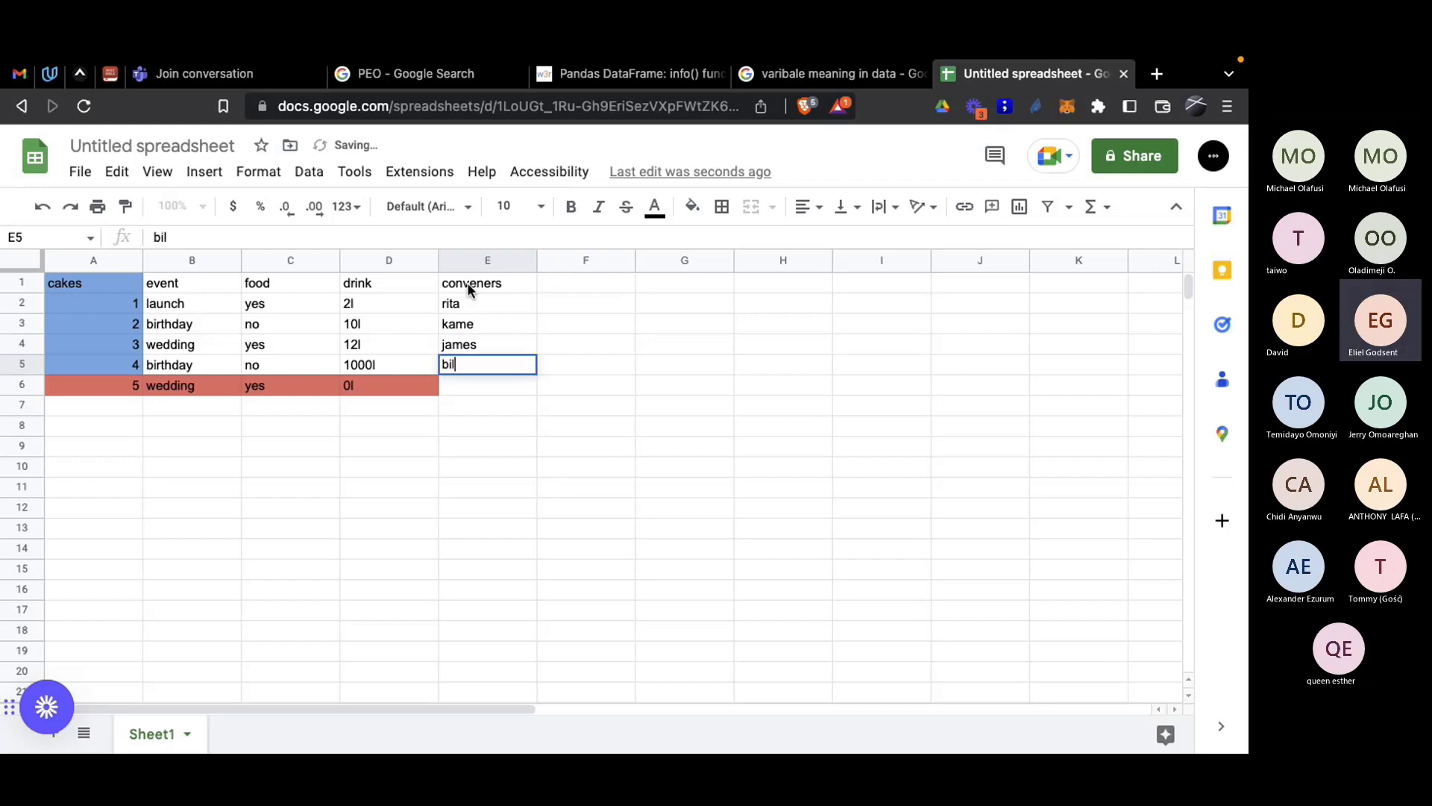
{"action": "type", "text": "l"}
{"action": "key", "text": "Return"}
{"action": "type", "text": "harry"}
{"action": "key", "text": "Return"}
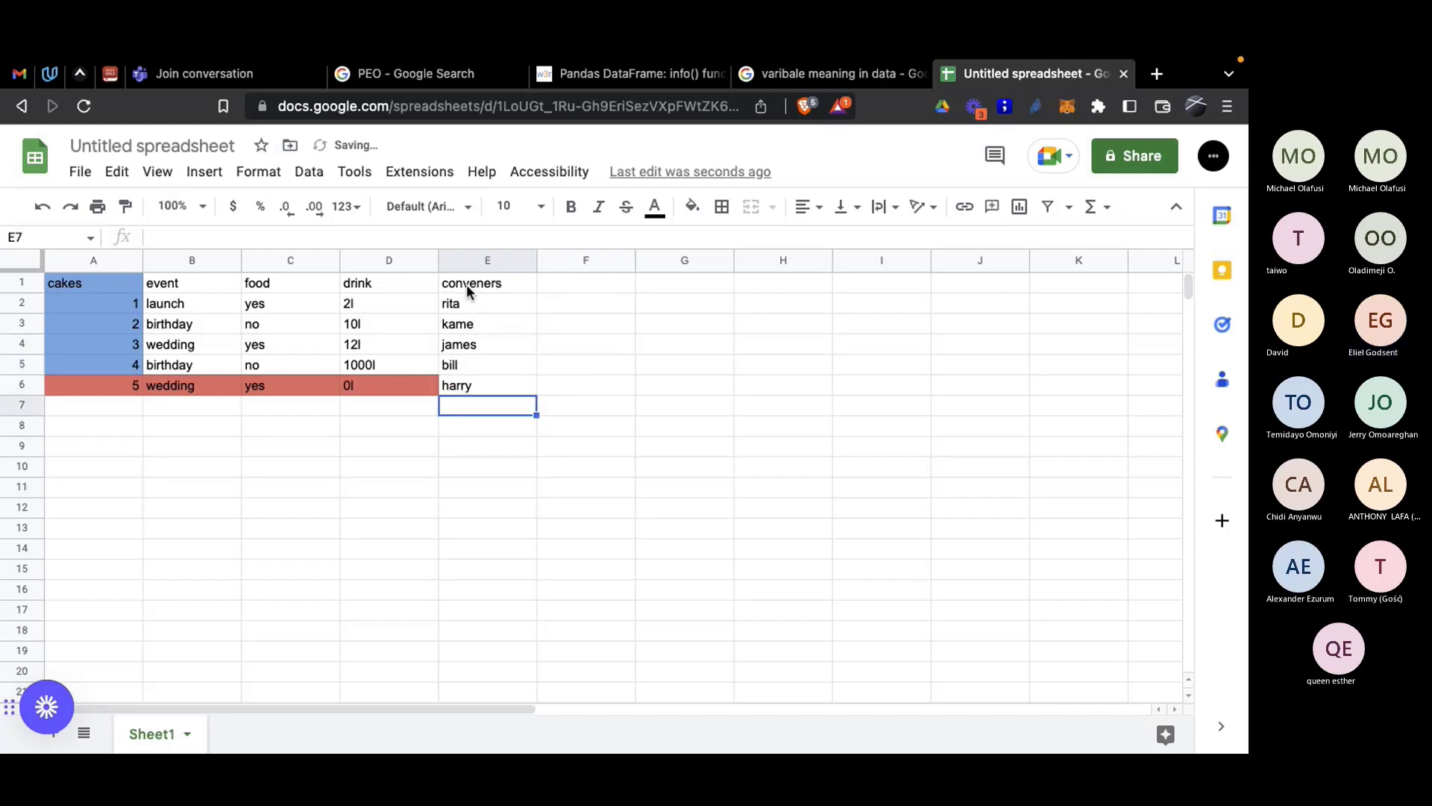
Step: Go from the conveners header through the individual values of row 6 as parts of one observation
{"action": "left_click", "coordinate": [467, 284]}
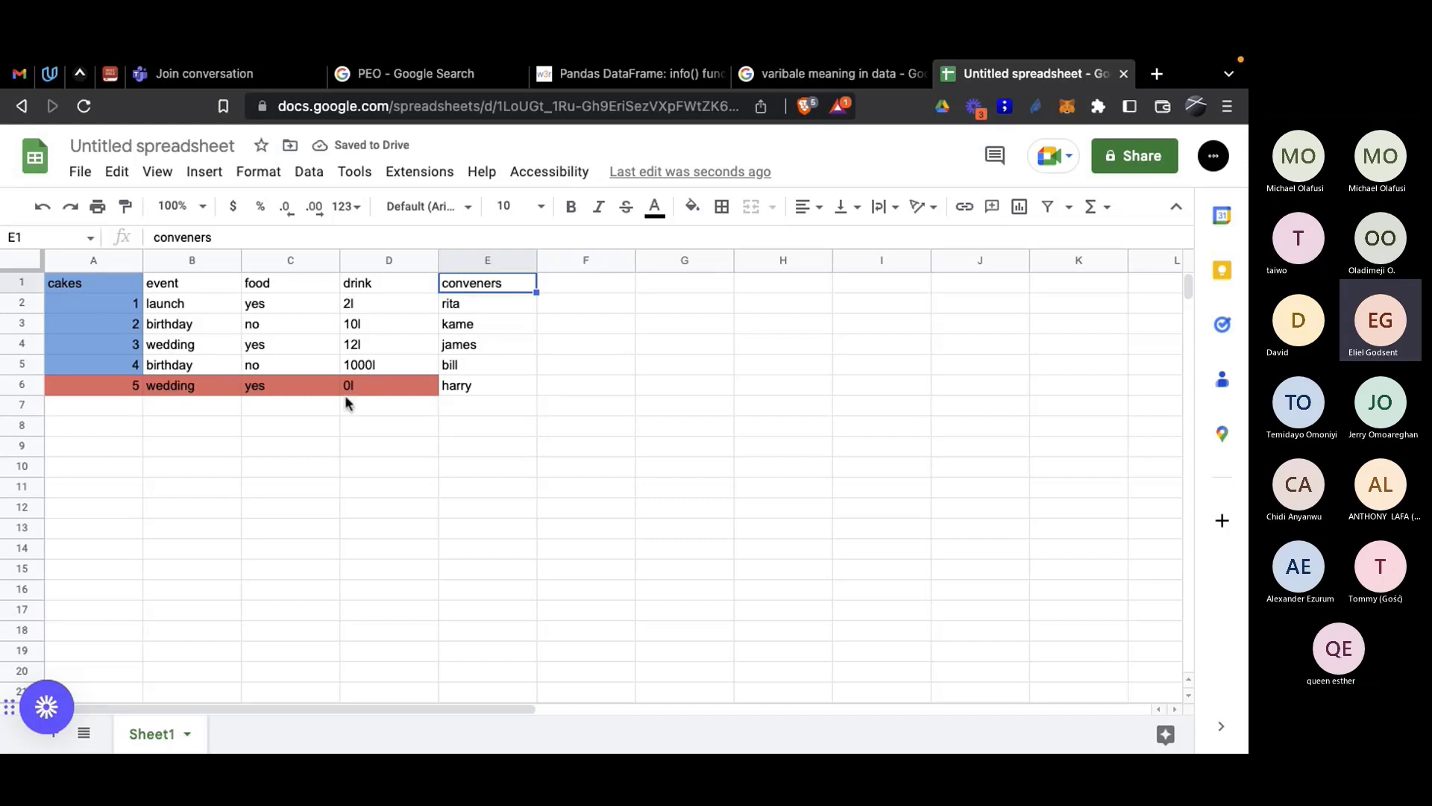
{"action": "left_click", "coordinate": [472, 386]}
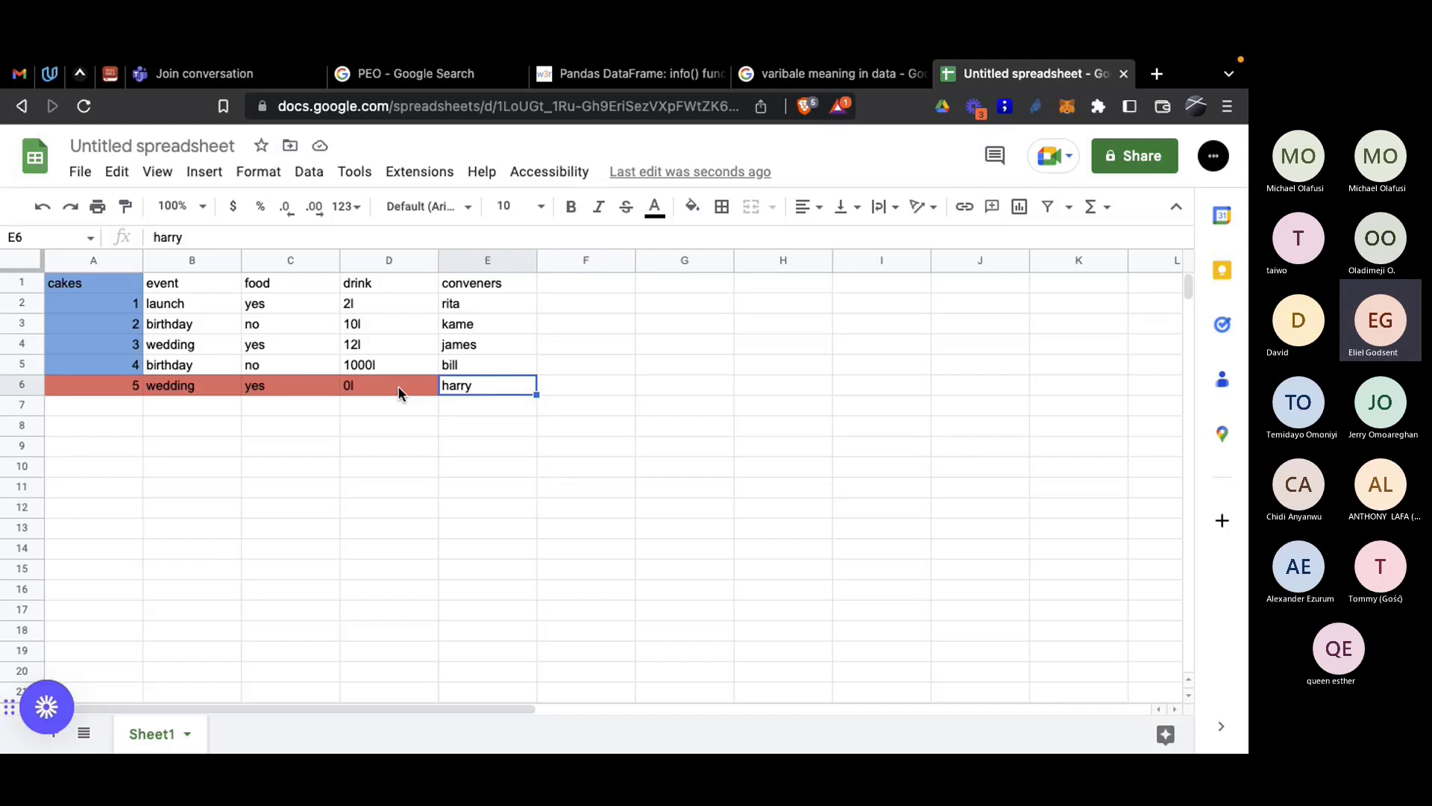
{"action": "left_click", "coordinate": [159, 389]}
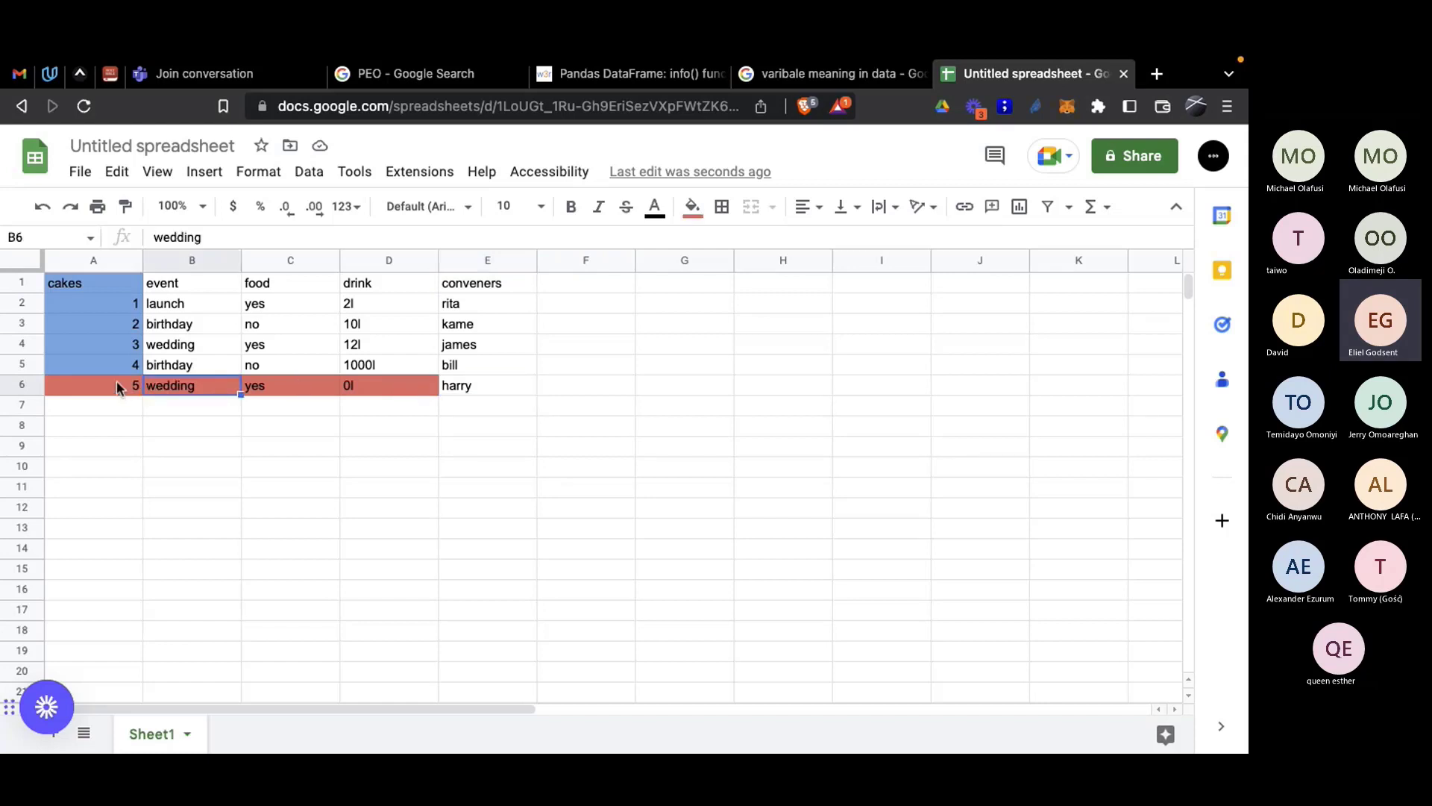
{"action": "left_click", "coordinate": [273, 388]}
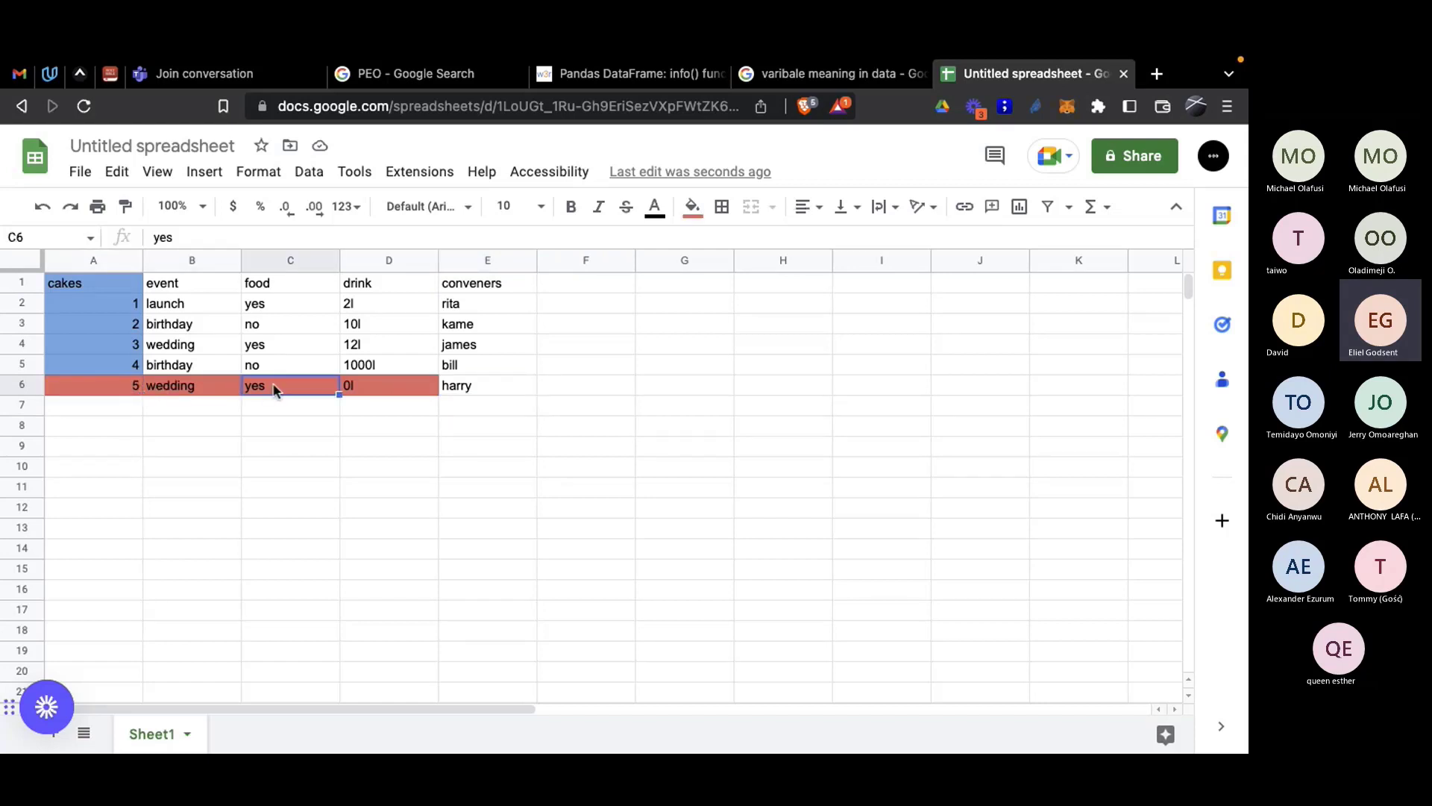
{"action": "left_click", "coordinate": [388, 383]}
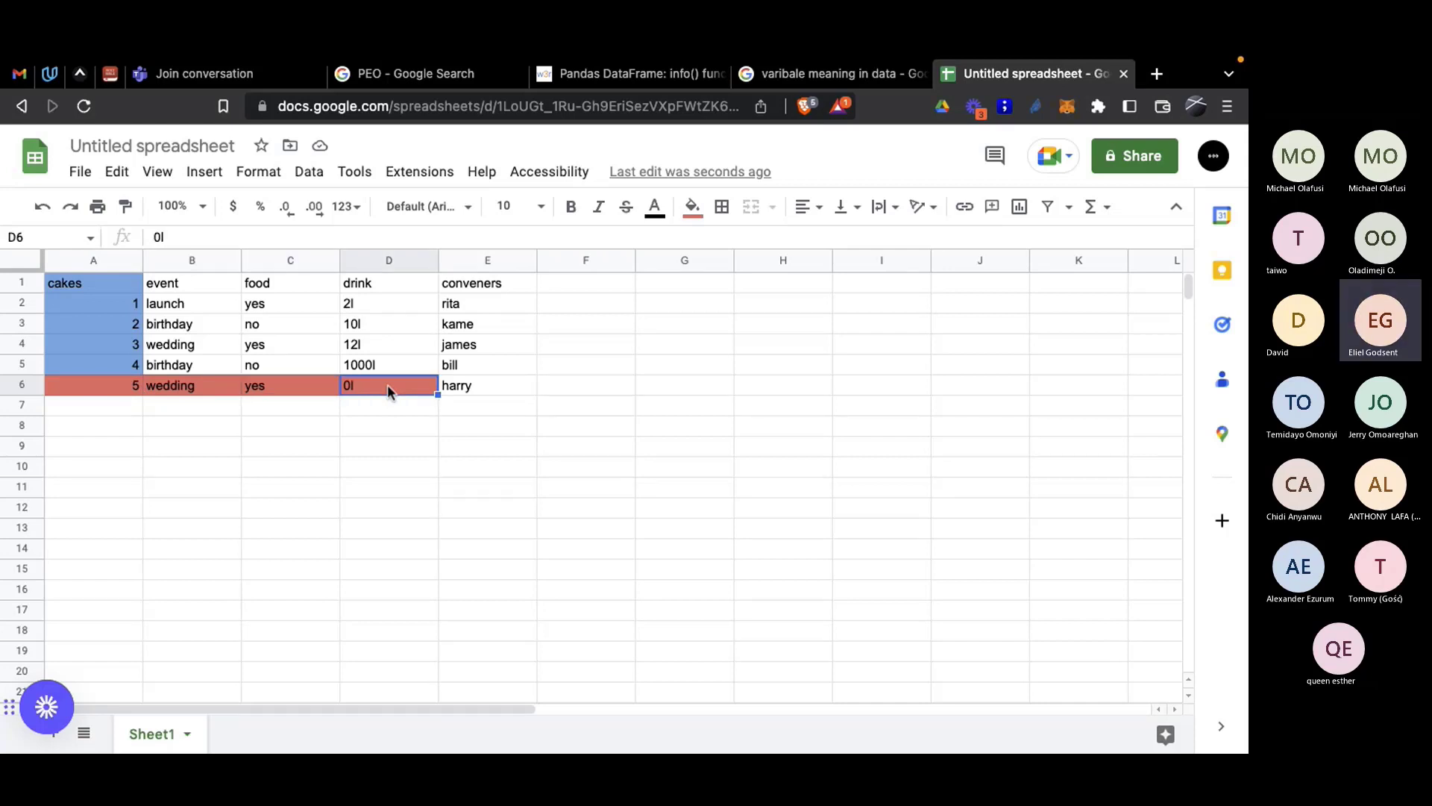
{"action": "left_click", "coordinate": [467, 383]}
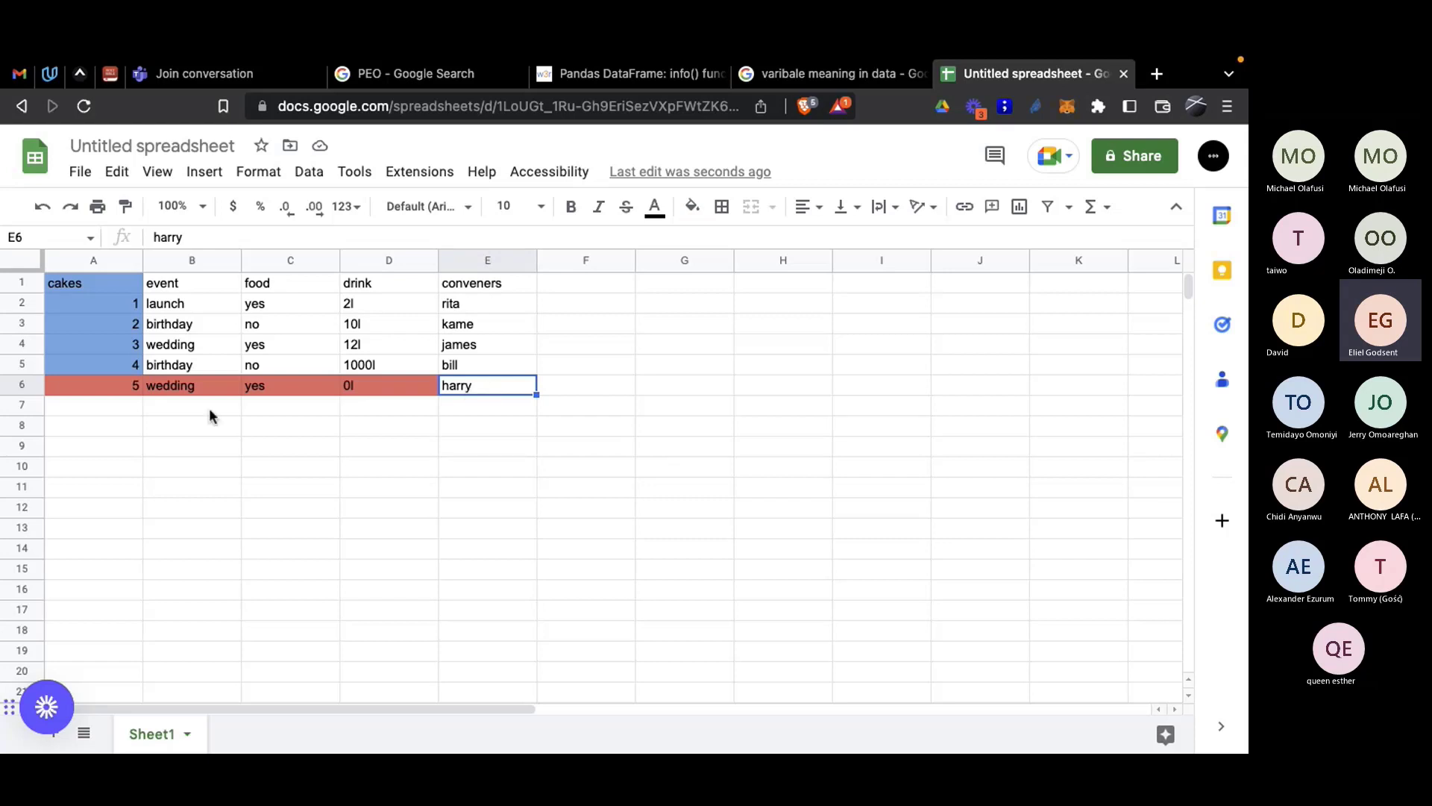
{"action": "left_click", "coordinate": [12, 384]}
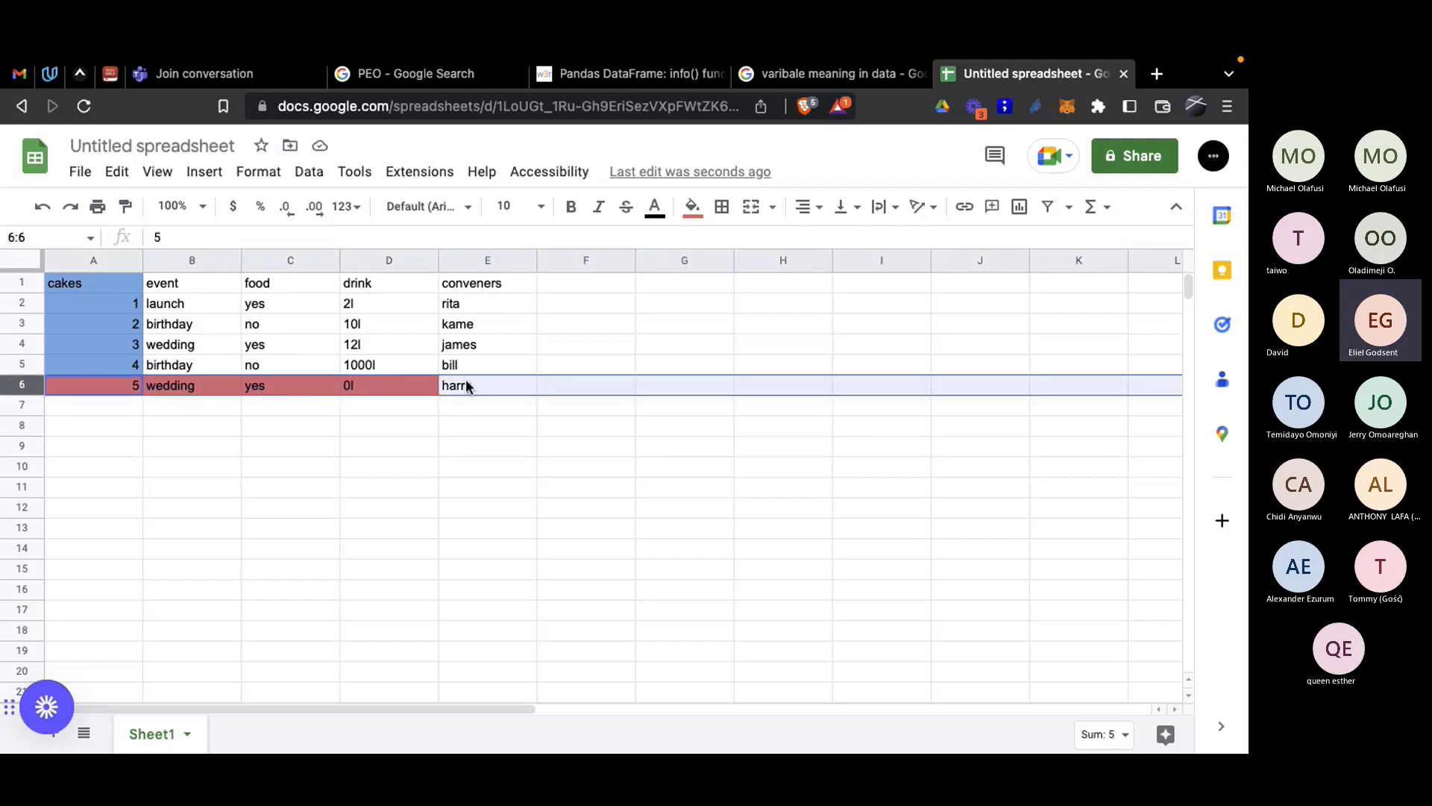
Step: Shade the convener cell E6 reddish so the highlighted observation row extends across the conveners column
{"action": "left_click", "coordinate": [512, 381]}
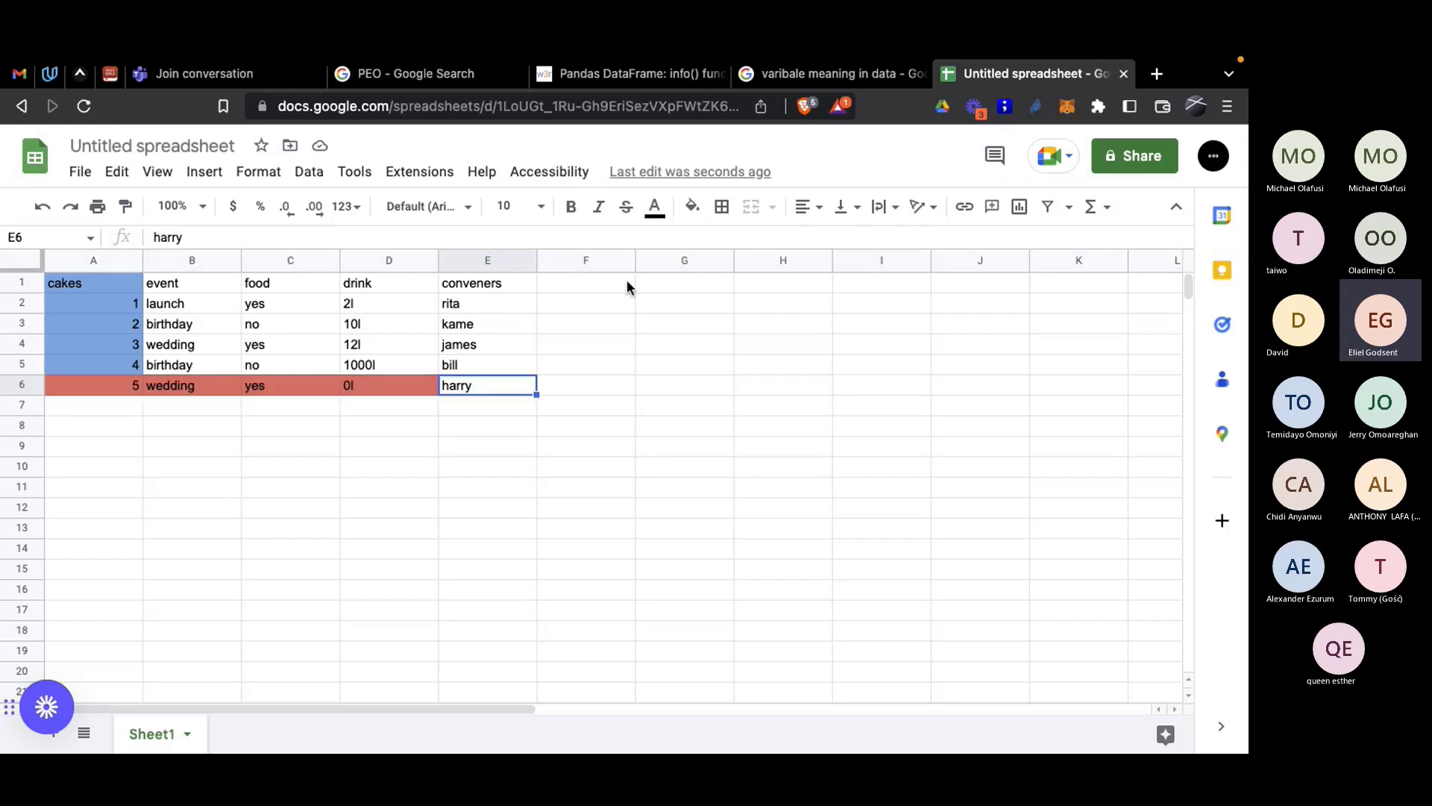
{"action": "left_click", "coordinate": [692, 207]}
{"action": "left_click", "coordinate": [700, 359]}
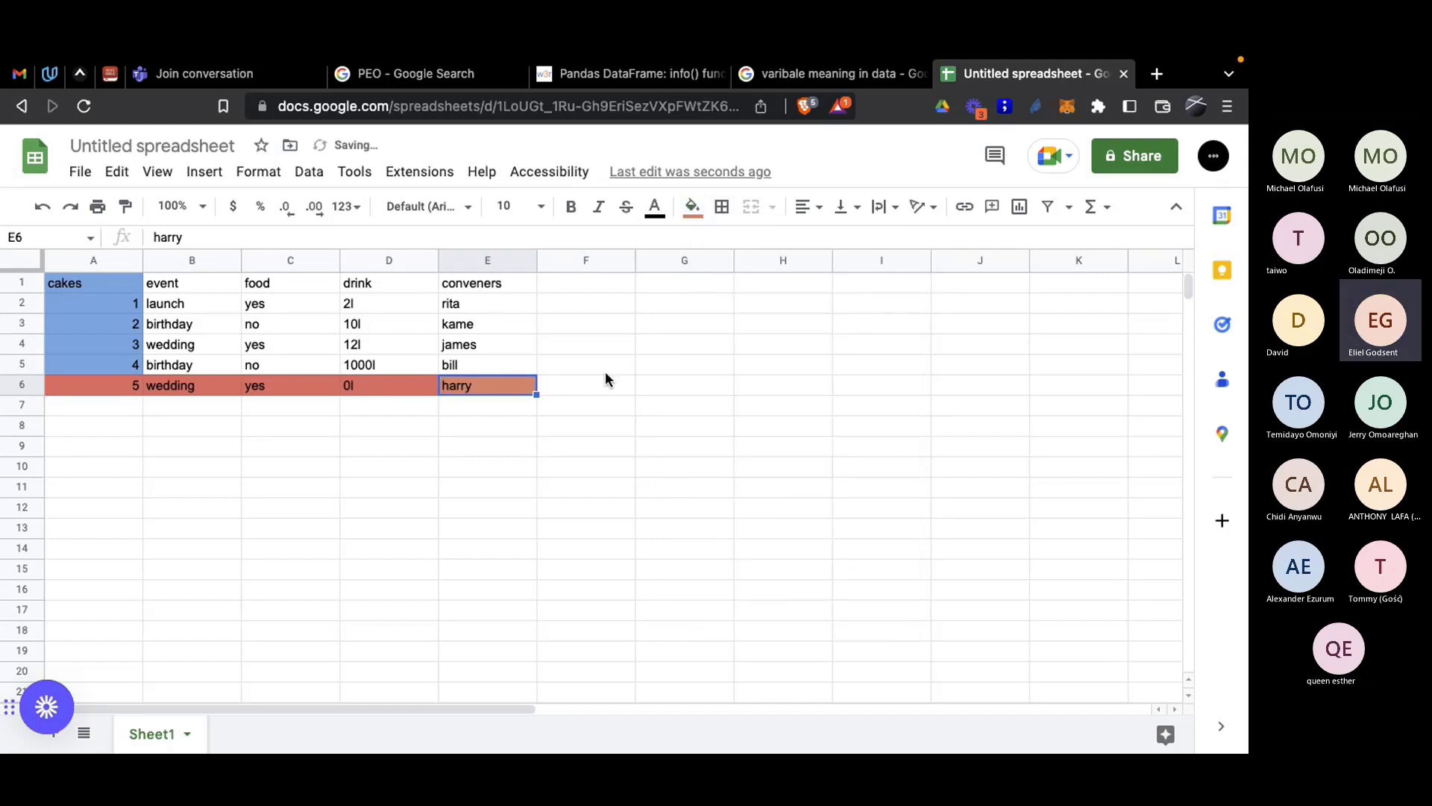
Step: Go through data rows 6 up to 2 as observations, then contrast row 6 with the cakes column as a variable
{"action": "left_click", "coordinate": [12, 404]}
{"action": "left_click", "coordinate": [12, 387]}
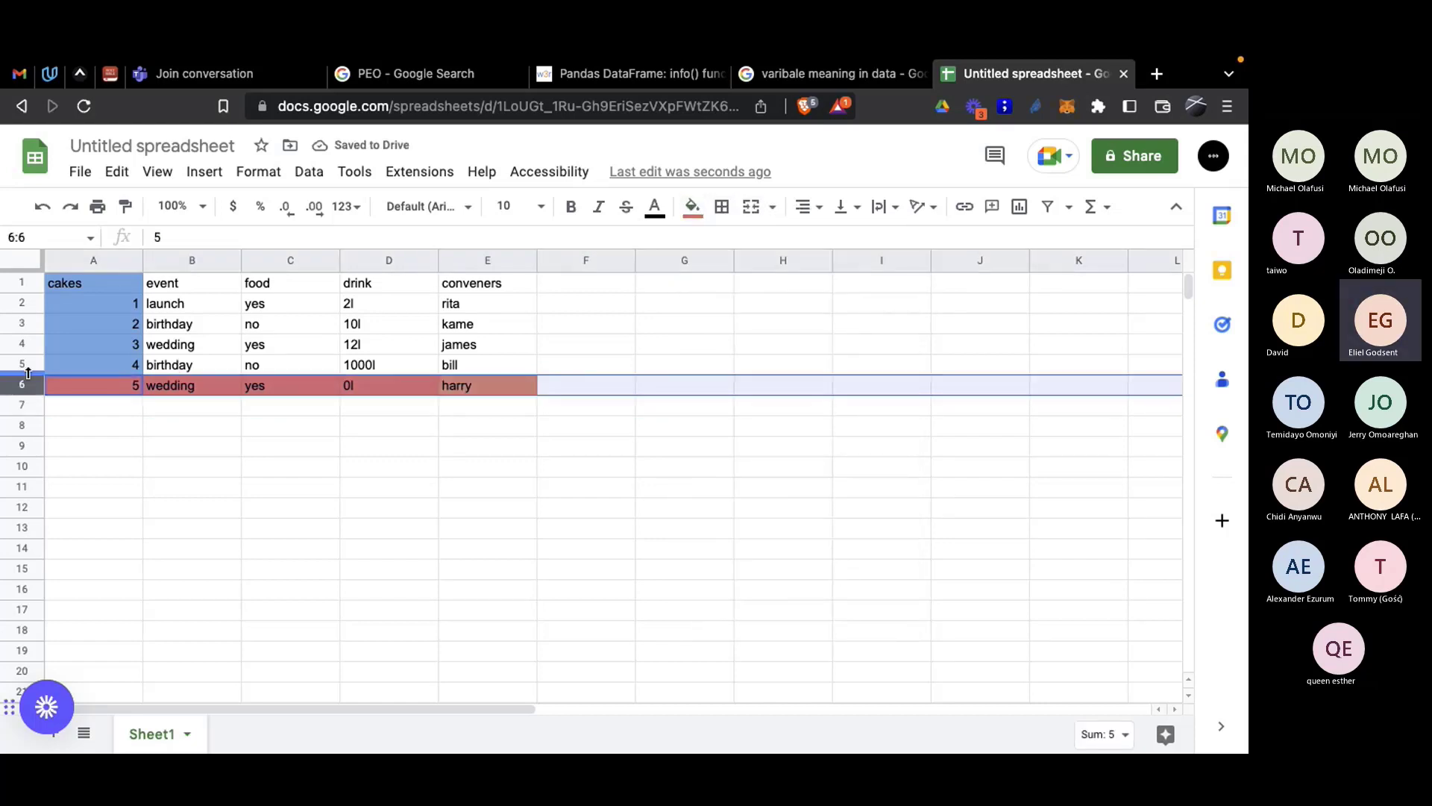
{"action": "left_click", "coordinate": [22, 365]}
{"action": "left_click", "coordinate": [22, 344]}
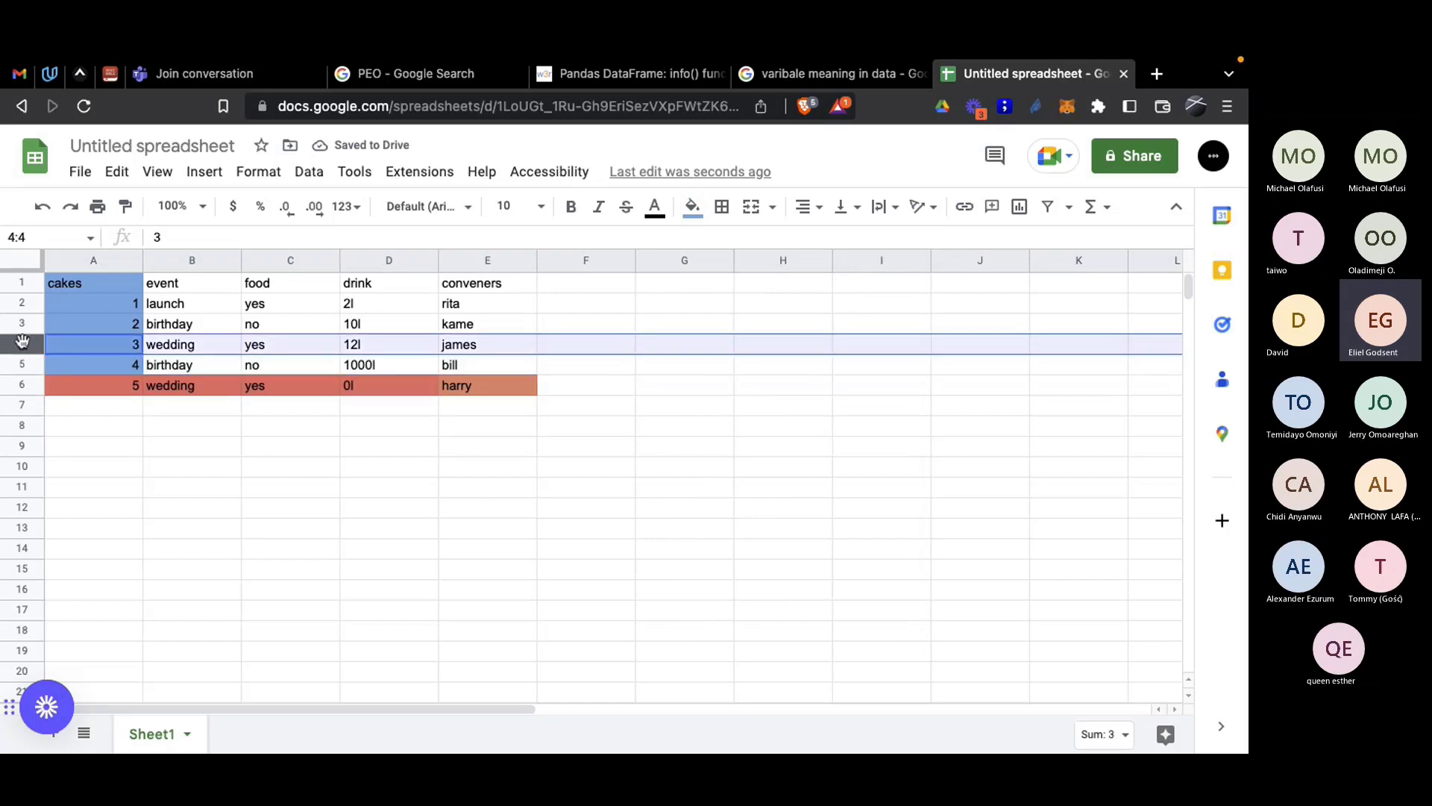
{"action": "left_click", "coordinate": [22, 323]}
{"action": "left_click", "coordinate": [20, 303]}
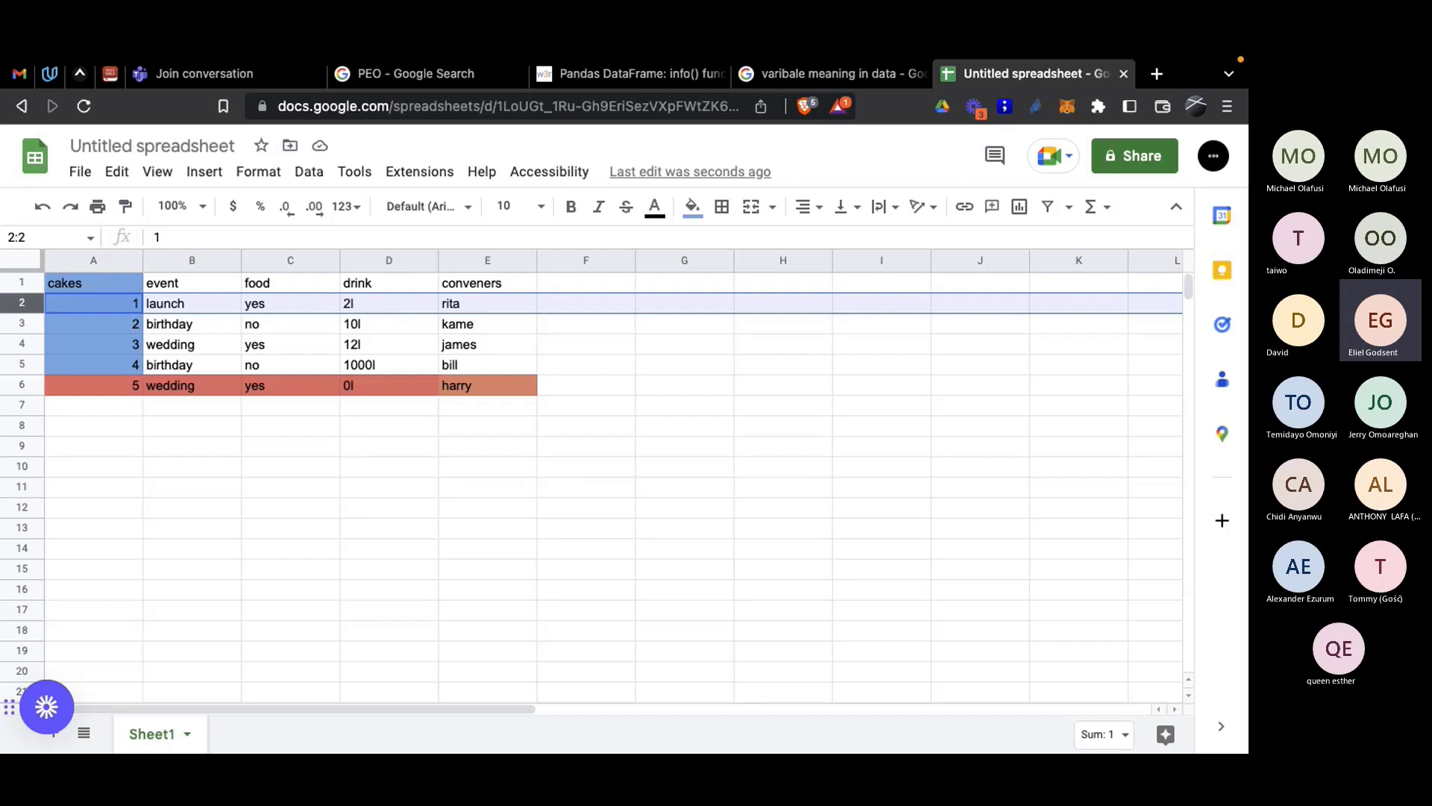
{"action": "left_click", "coordinate": [22, 384]}
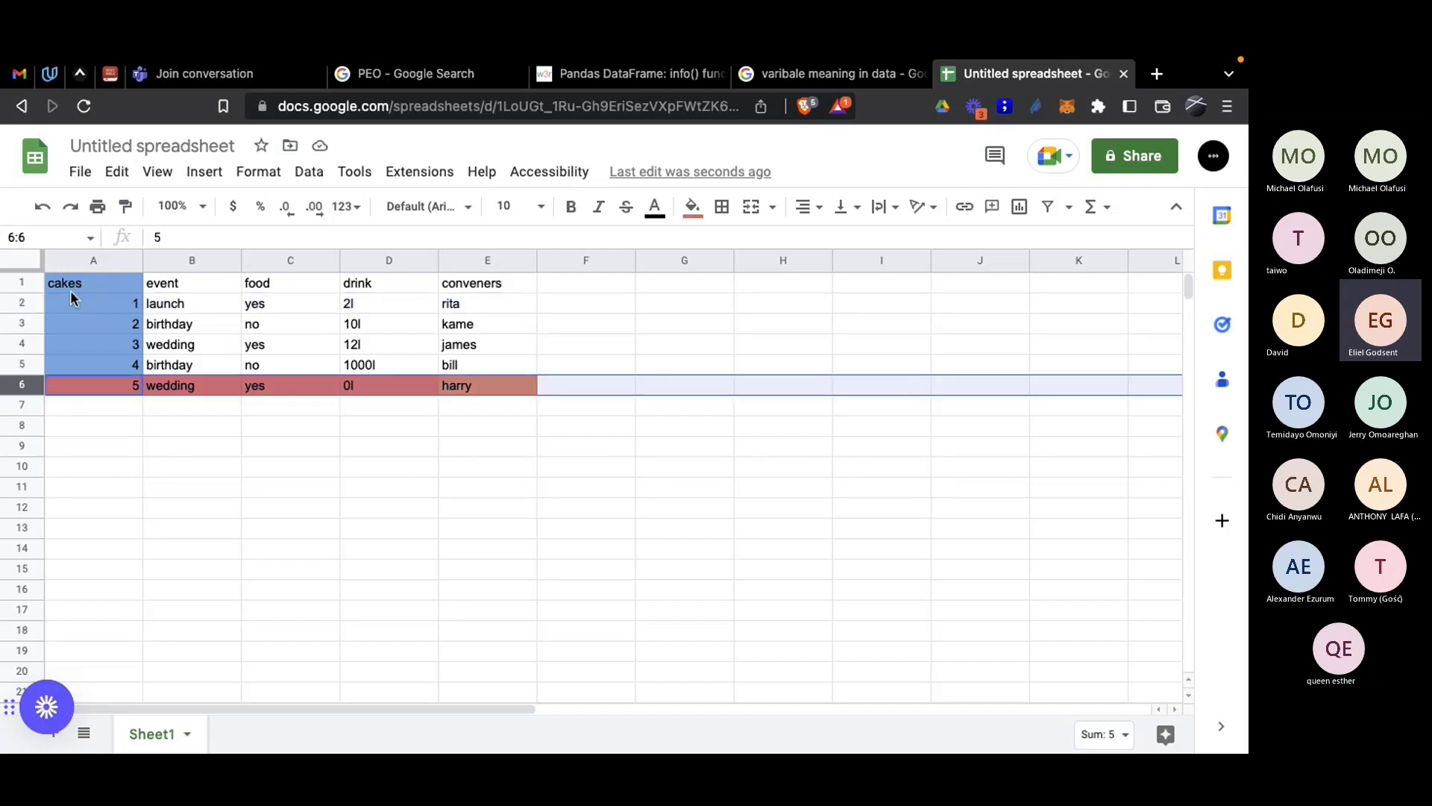
{"action": "left_click", "coordinate": [92, 261]}
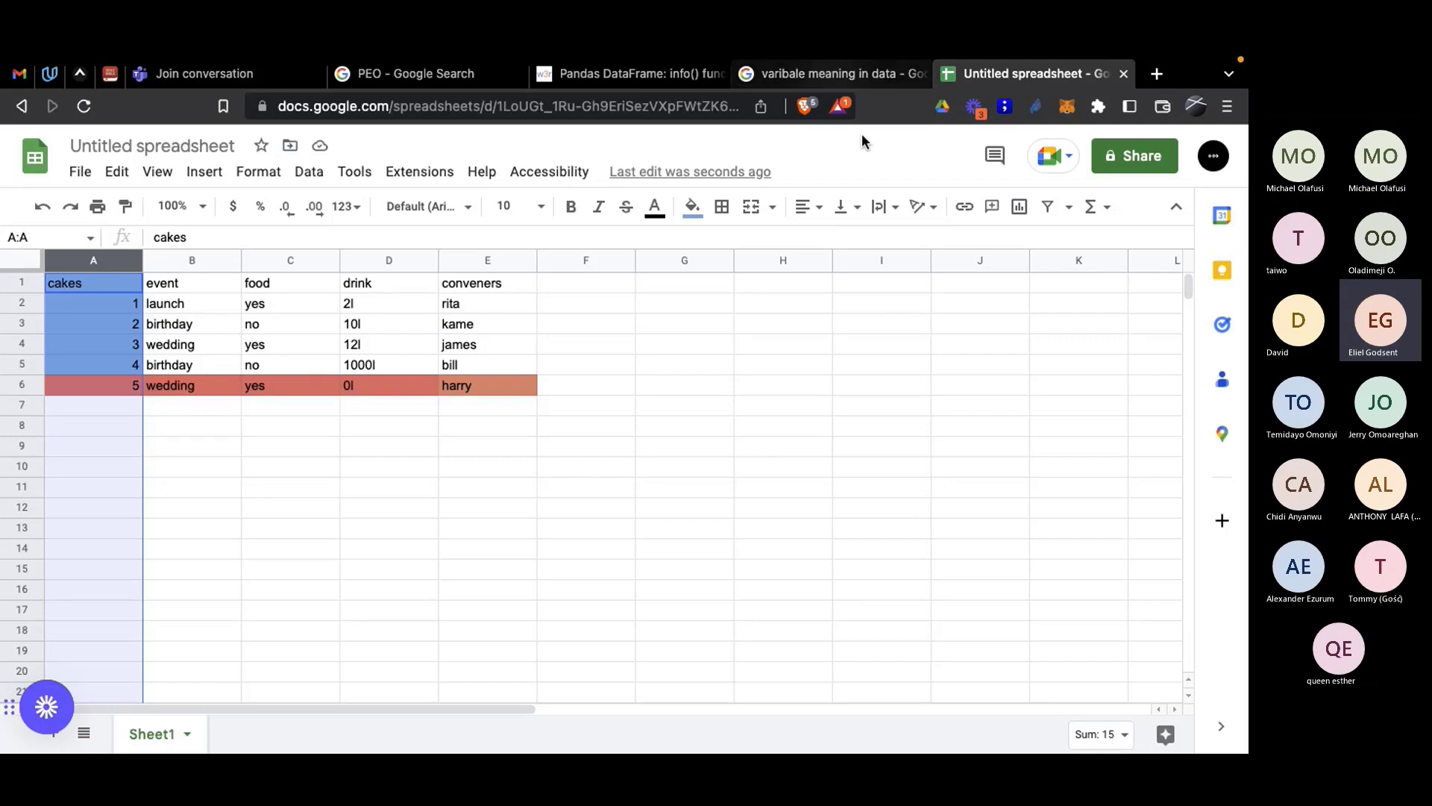
Step: Switch to the tmdbAnalysis.ipynb notebook in Visual Studio Code and examine the genres column in the df.explode('genres') output
{"action": "key", "text": "ctrl+Right"}
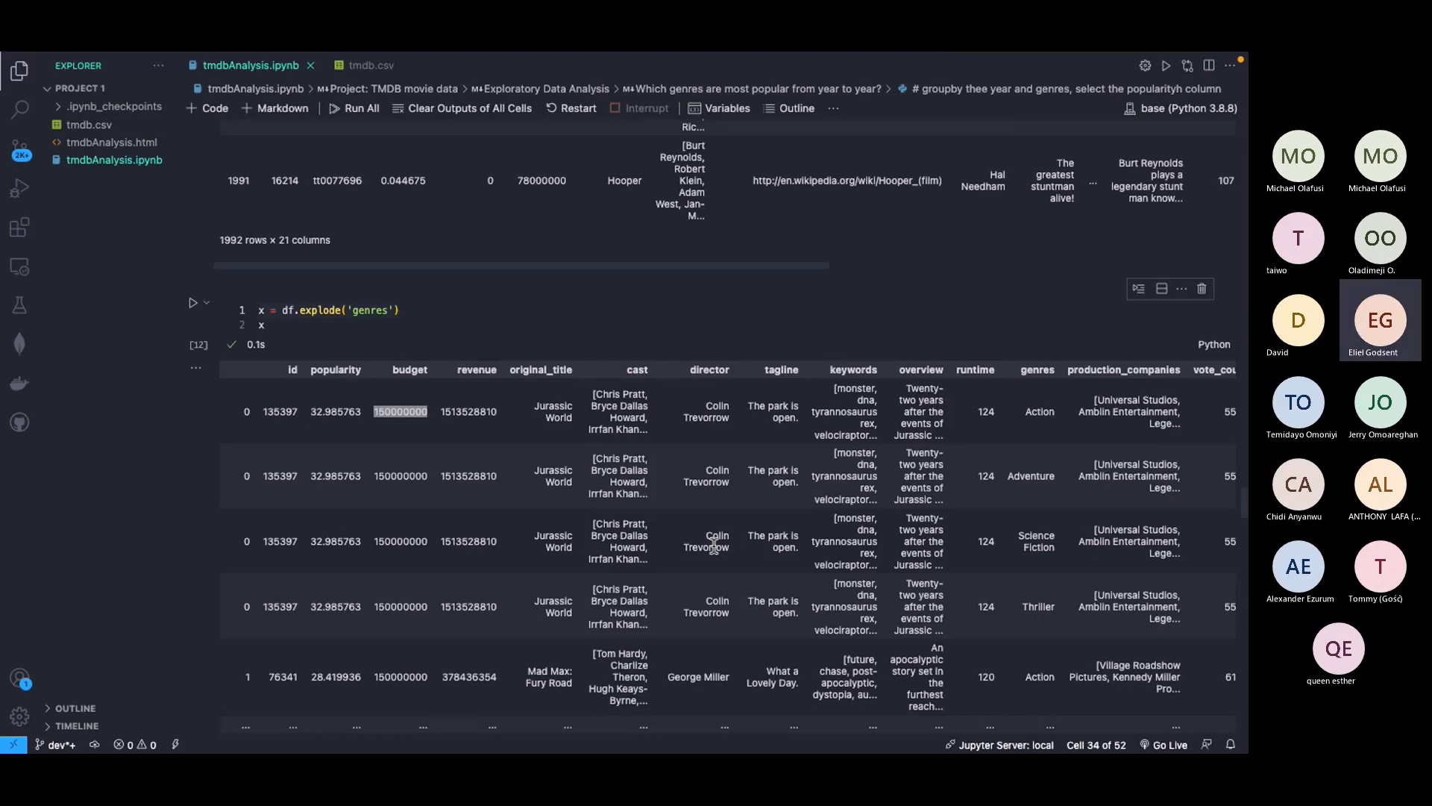
{"action": "scroll", "coordinate": [714, 546], "scroll_direction": "down", "scroll_amount": 15}
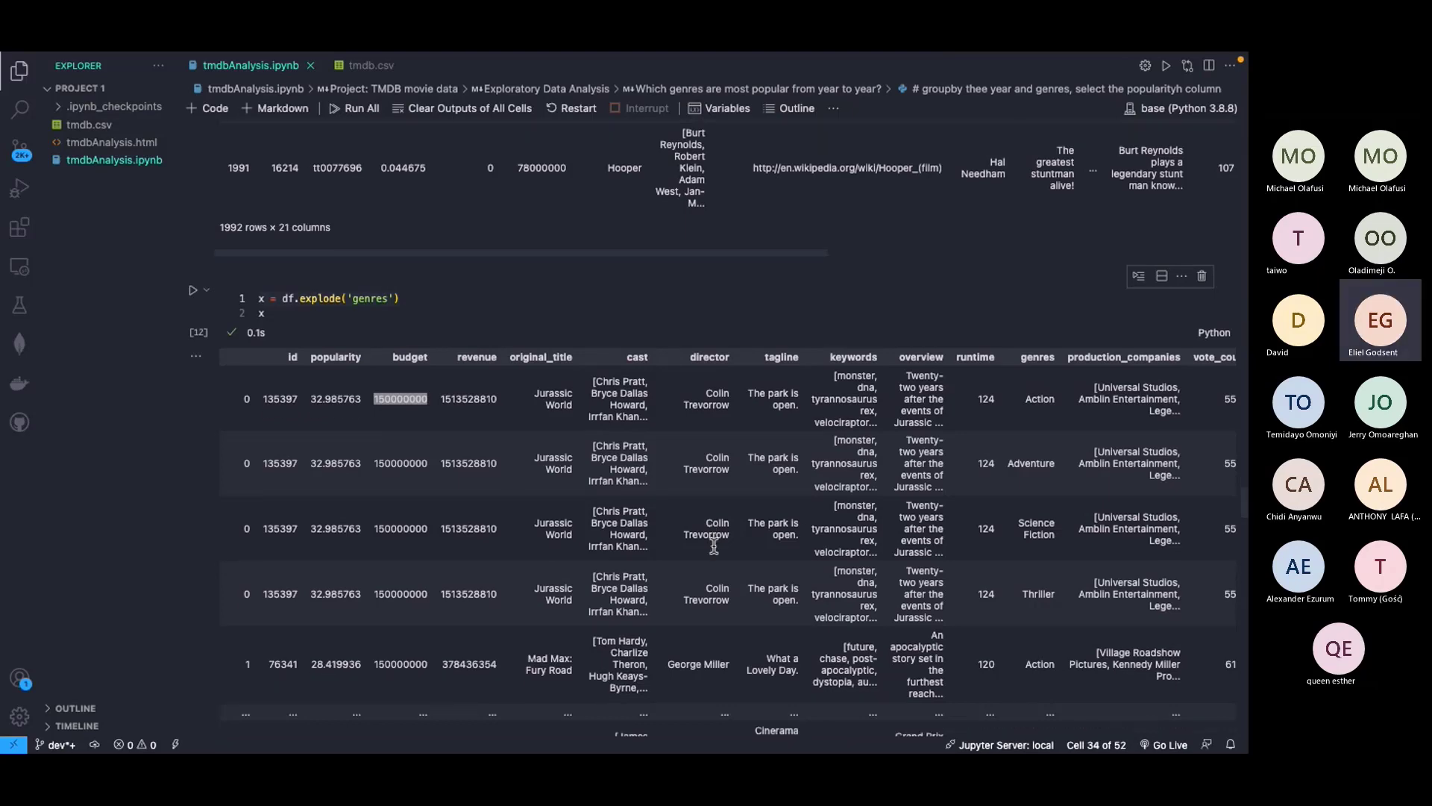
{"action": "scroll", "coordinate": [713, 546], "scroll_direction": "down", "scroll_amount": 5}
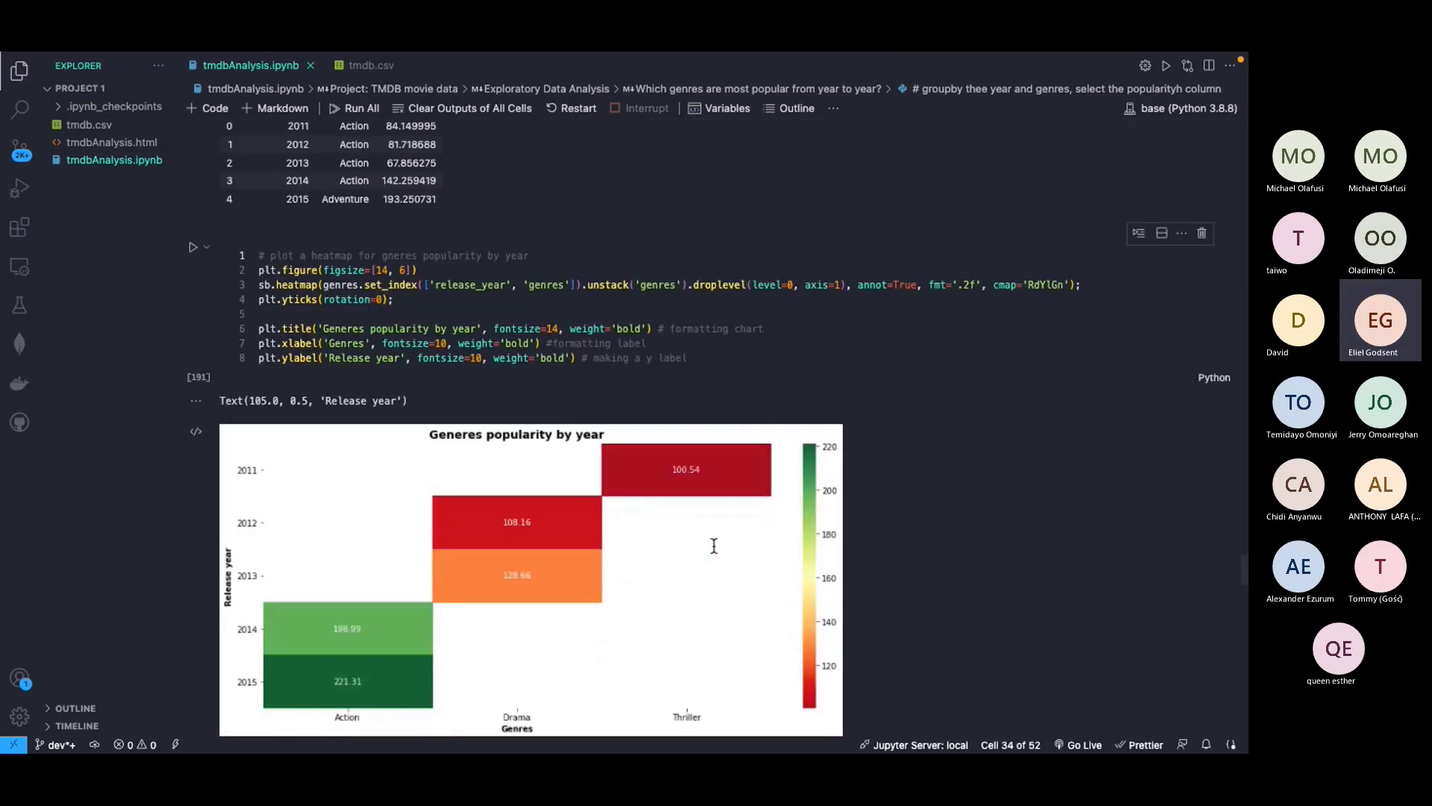
{"action": "scroll", "coordinate": [714, 545], "scroll_direction": "up", "scroll_amount": 20}
{"action": "scroll", "coordinate": [886, 348], "scroll_direction": "up", "scroll_amount": 4}
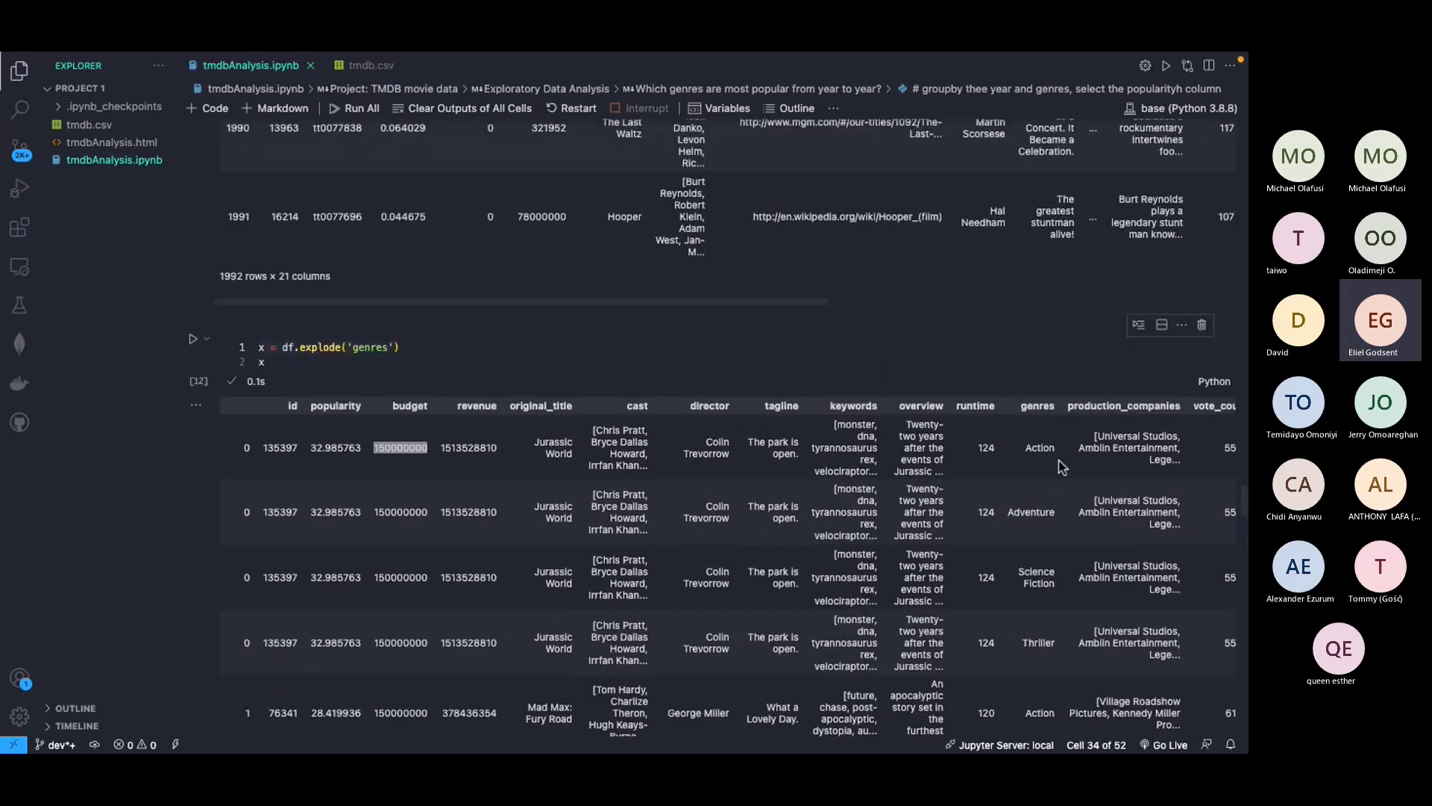
{"action": "left_click", "coordinate": [1037, 457]}
Step: Review the notebook's genre heatmap, scatterplots, popular action actors tables and Conclusions section, and return to the revenue and popularity scatterplot
{"action": "scroll", "coordinate": [1040, 464], "scroll_direction": "down", "scroll_amount": 20}
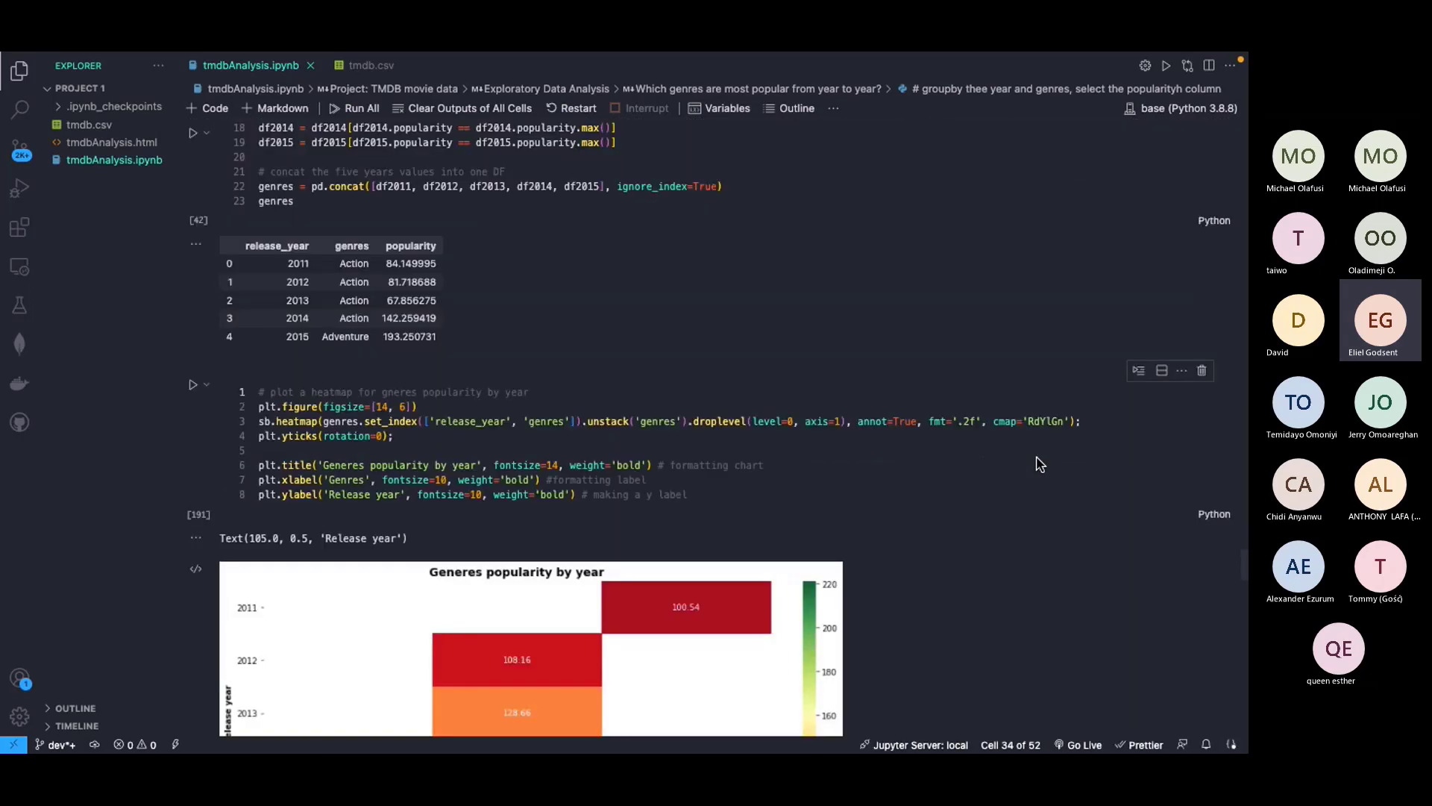
{"action": "scroll", "coordinate": [1040, 464], "scroll_direction": "down", "scroll_amount": 15}
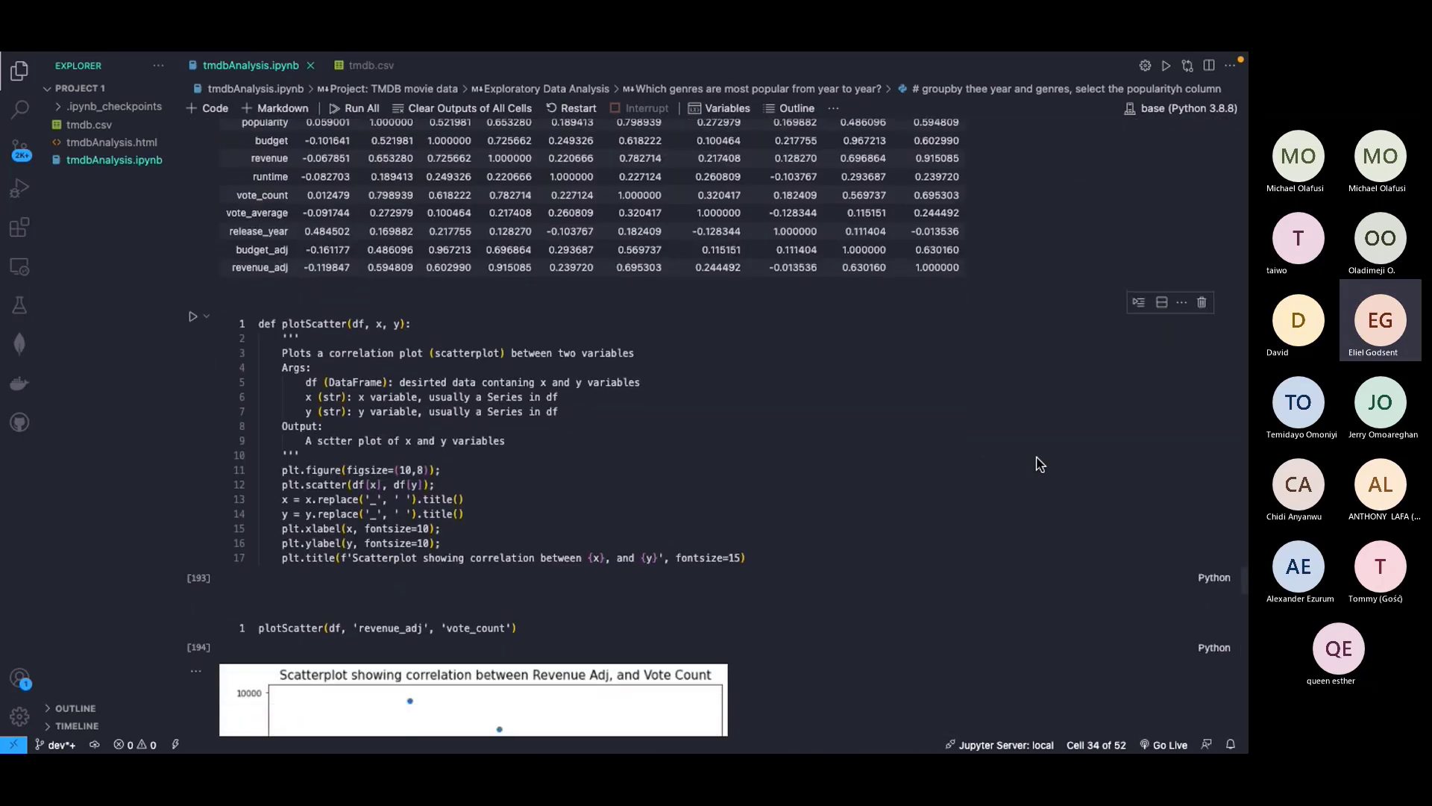
{"action": "scroll", "coordinate": [1040, 464], "scroll_direction": "down", "scroll_amount": 10}
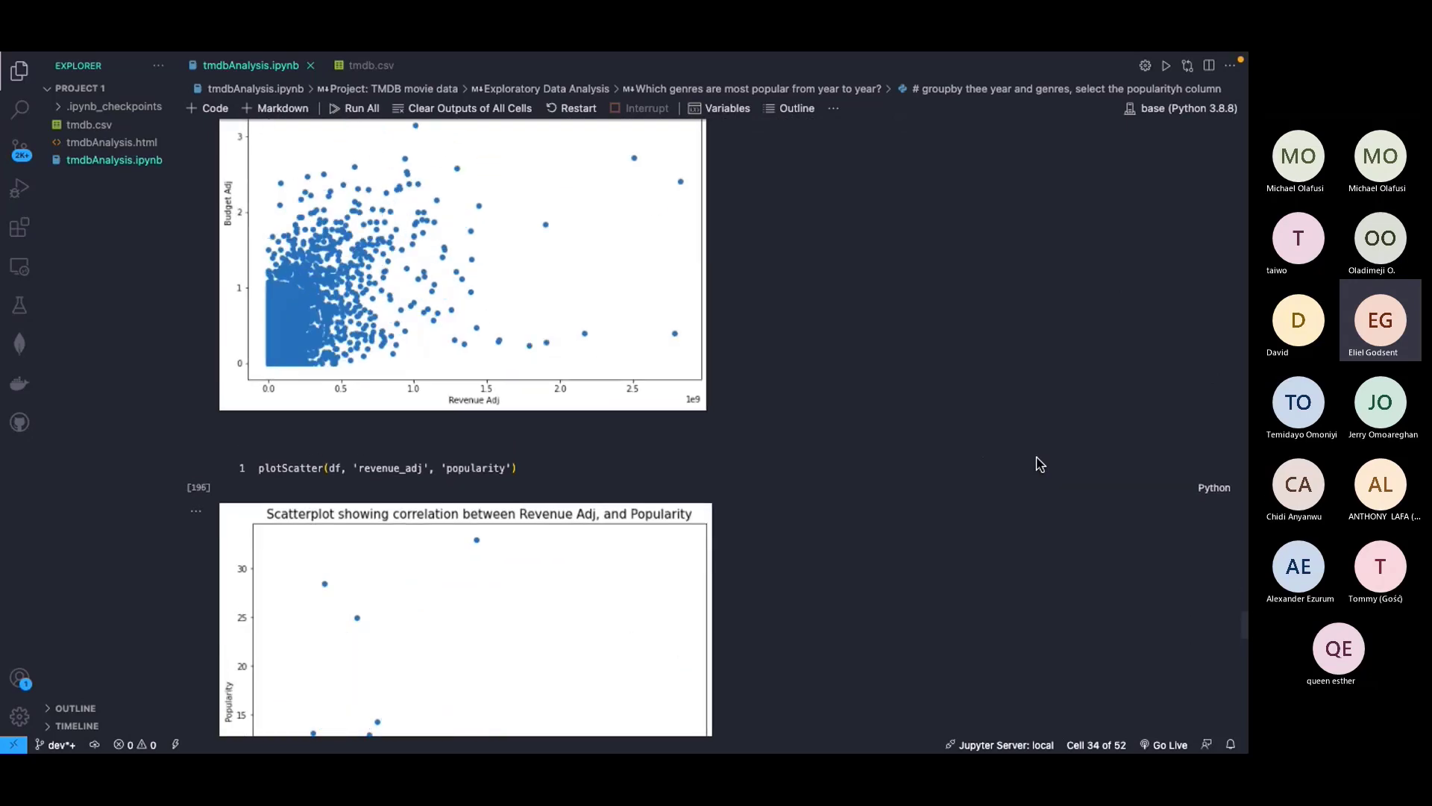
{"action": "scroll", "coordinate": [1040, 464], "scroll_direction": "down", "scroll_amount": 15}
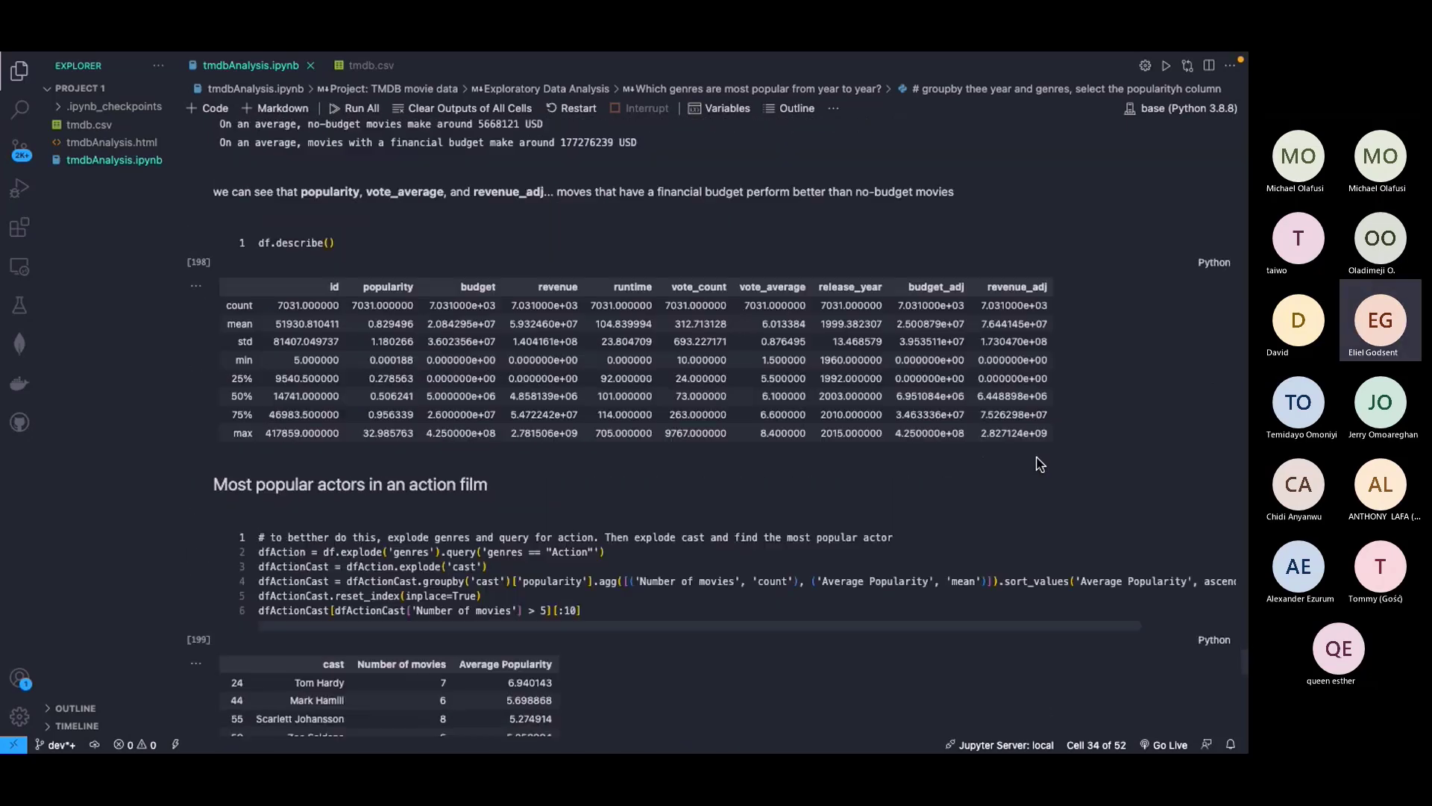
{"action": "scroll", "coordinate": [1040, 464], "scroll_direction": "down", "scroll_amount": 15}
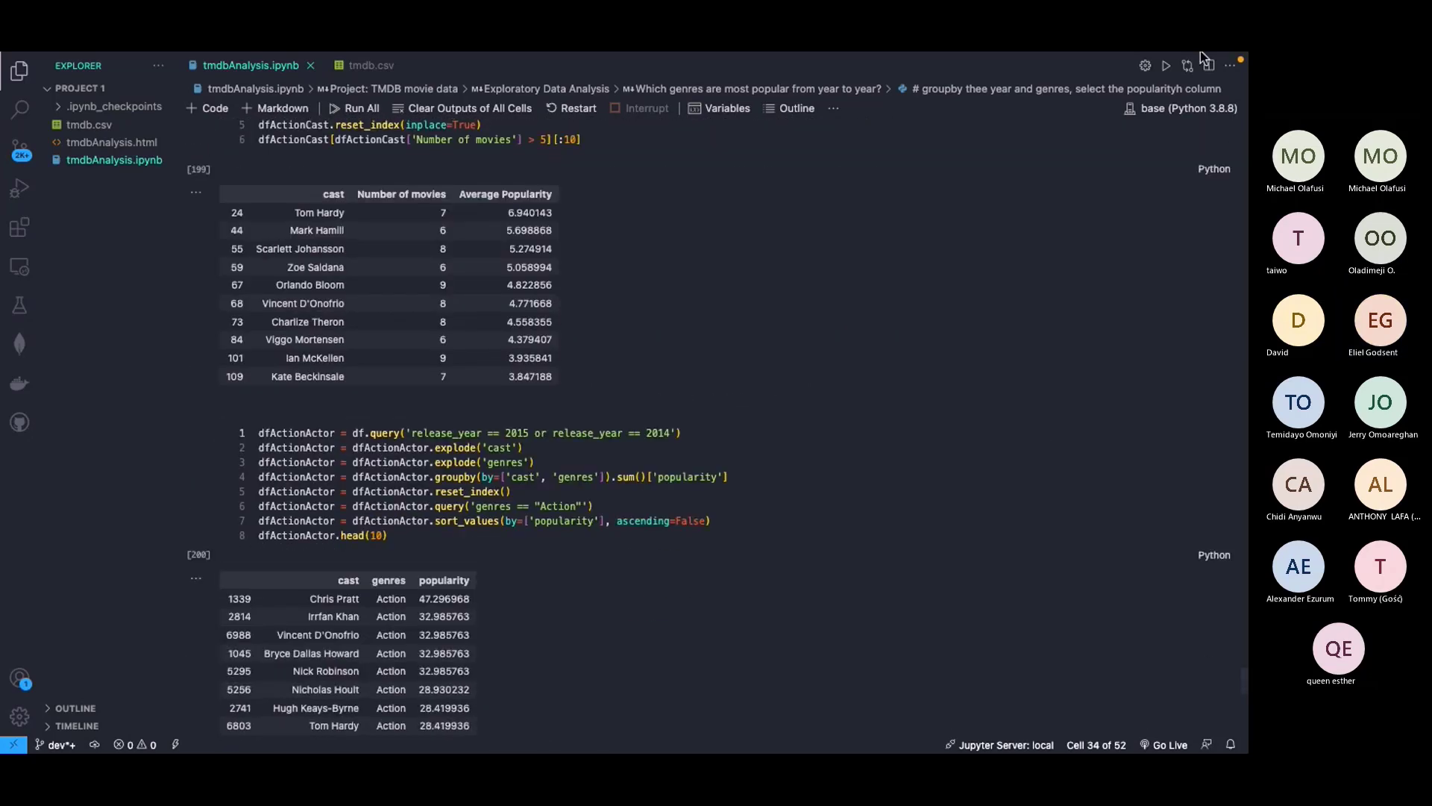
{"action": "scroll", "coordinate": [893, 382], "scroll_direction": "down", "scroll_amount": 5}
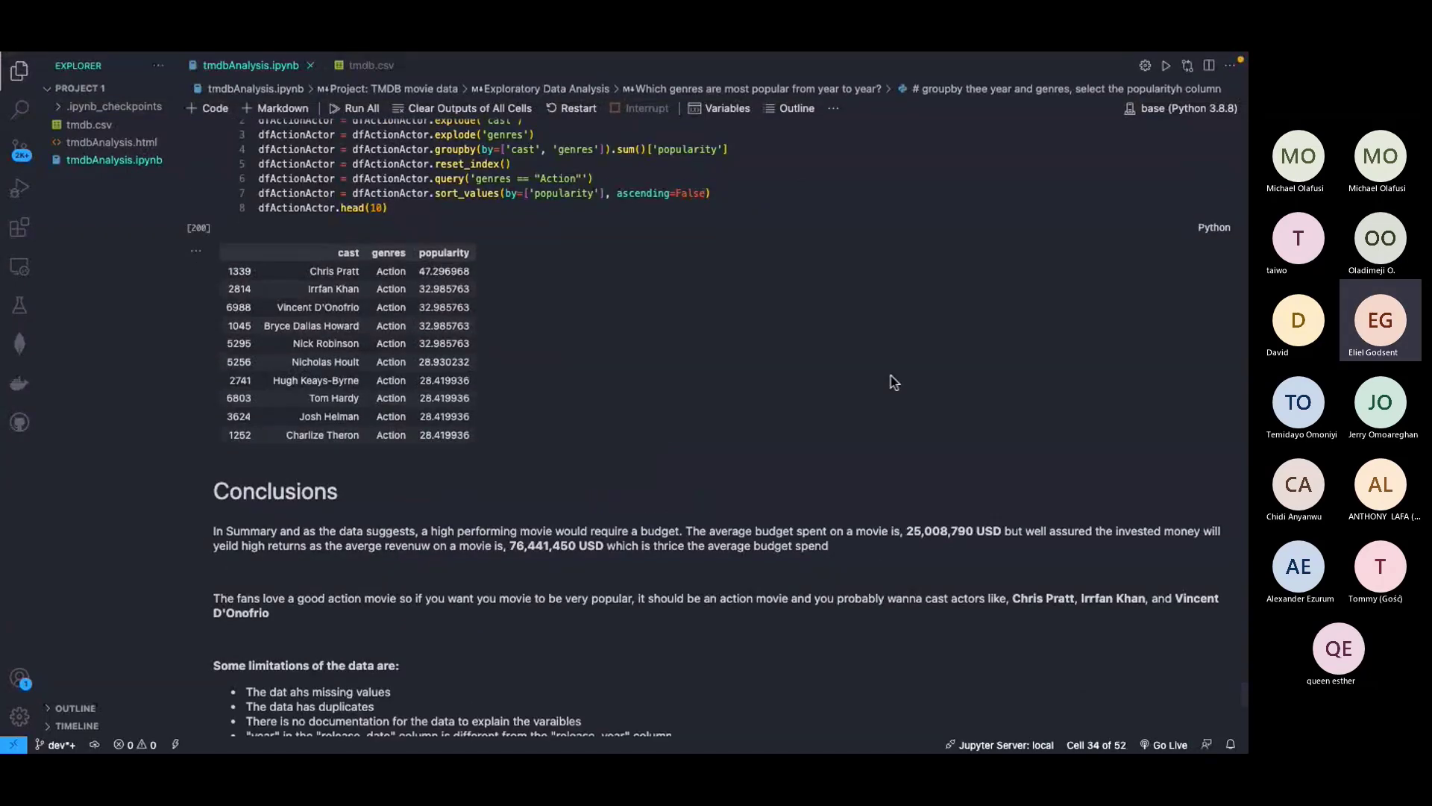
{"action": "scroll", "coordinate": [893, 381], "scroll_direction": "up", "scroll_amount": 12}
{"action": "scroll", "coordinate": [893, 382], "scroll_direction": "down", "scroll_amount": 18}
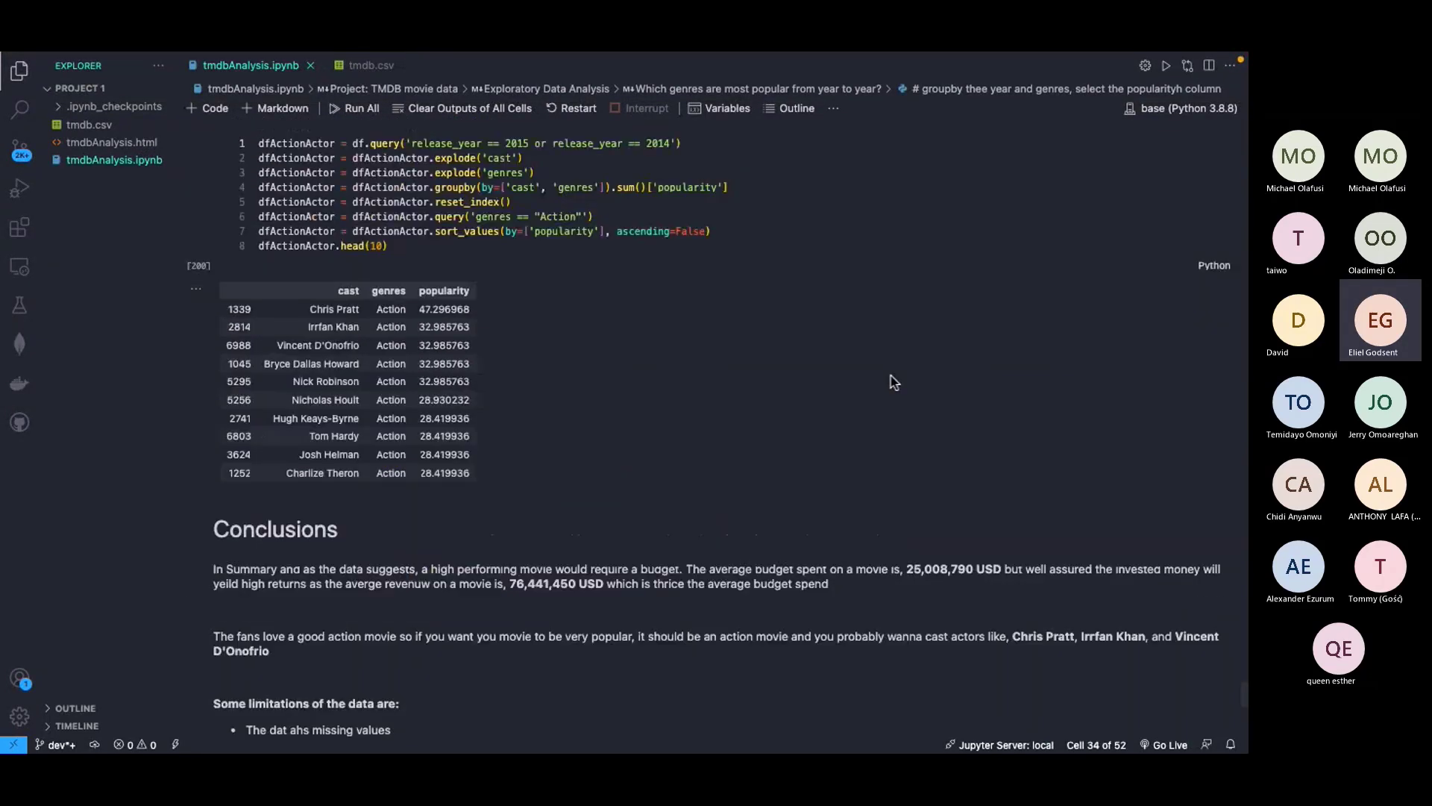
{"action": "scroll", "coordinate": [892, 381], "scroll_direction": "up", "scroll_amount": 20}
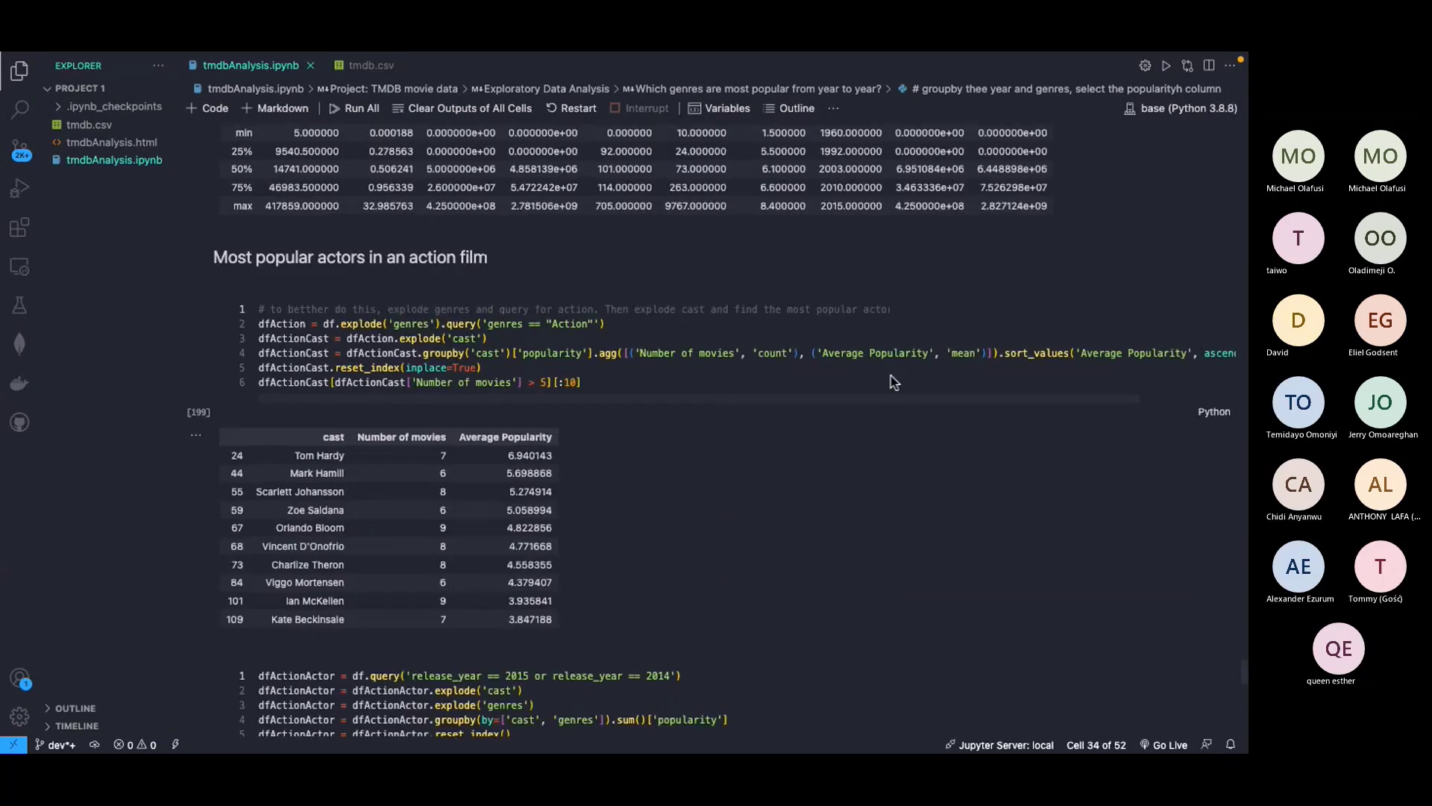
{"action": "scroll", "coordinate": [893, 380], "scroll_direction": "up", "scroll_amount": 20}
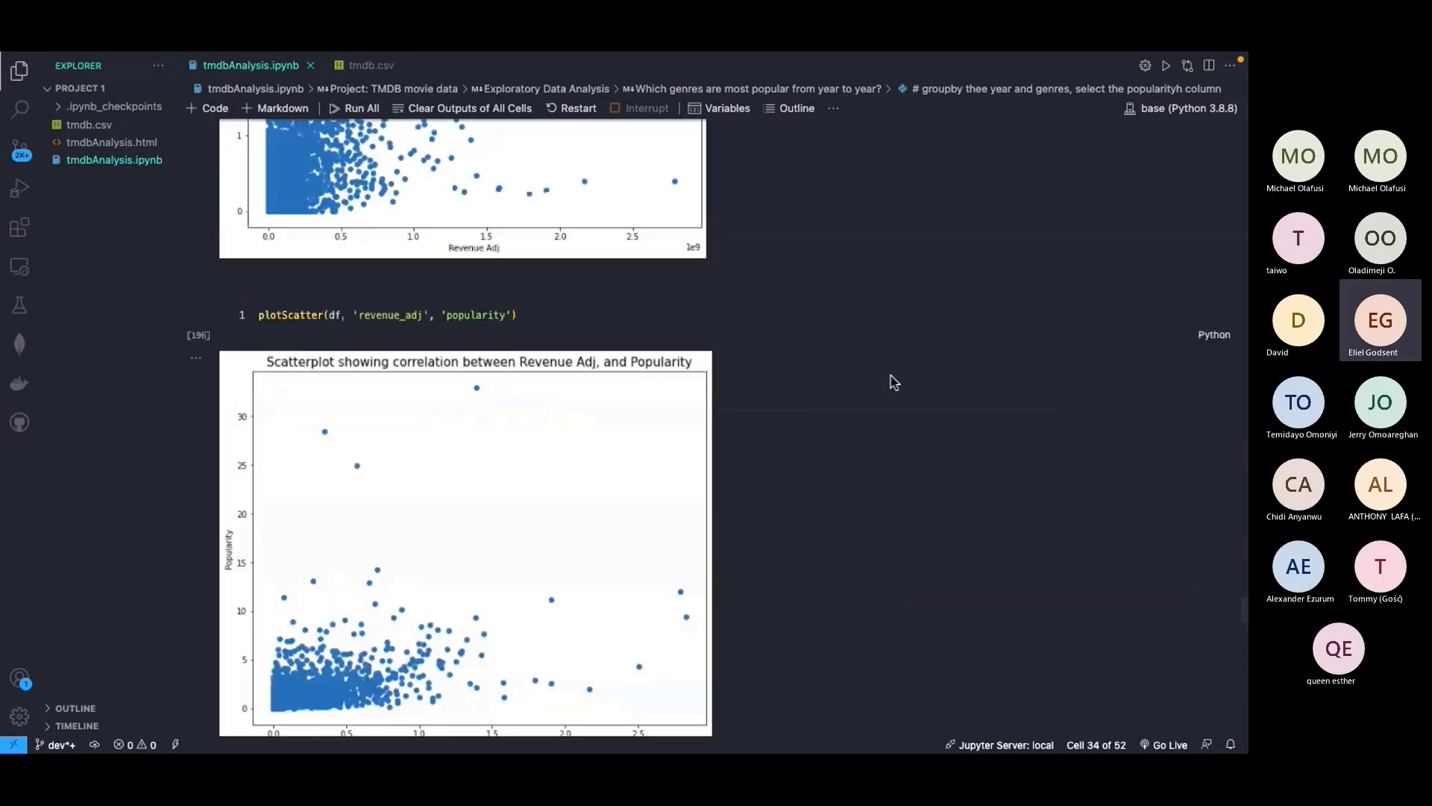
Step: Skim the notebook's genre popularity code, correlation table, scatterplots, no-budget comparison and action actor tables, and go back to the histograms
{"action": "scroll", "coordinate": [893, 382], "scroll_direction": "up", "scroll_amount": 20}
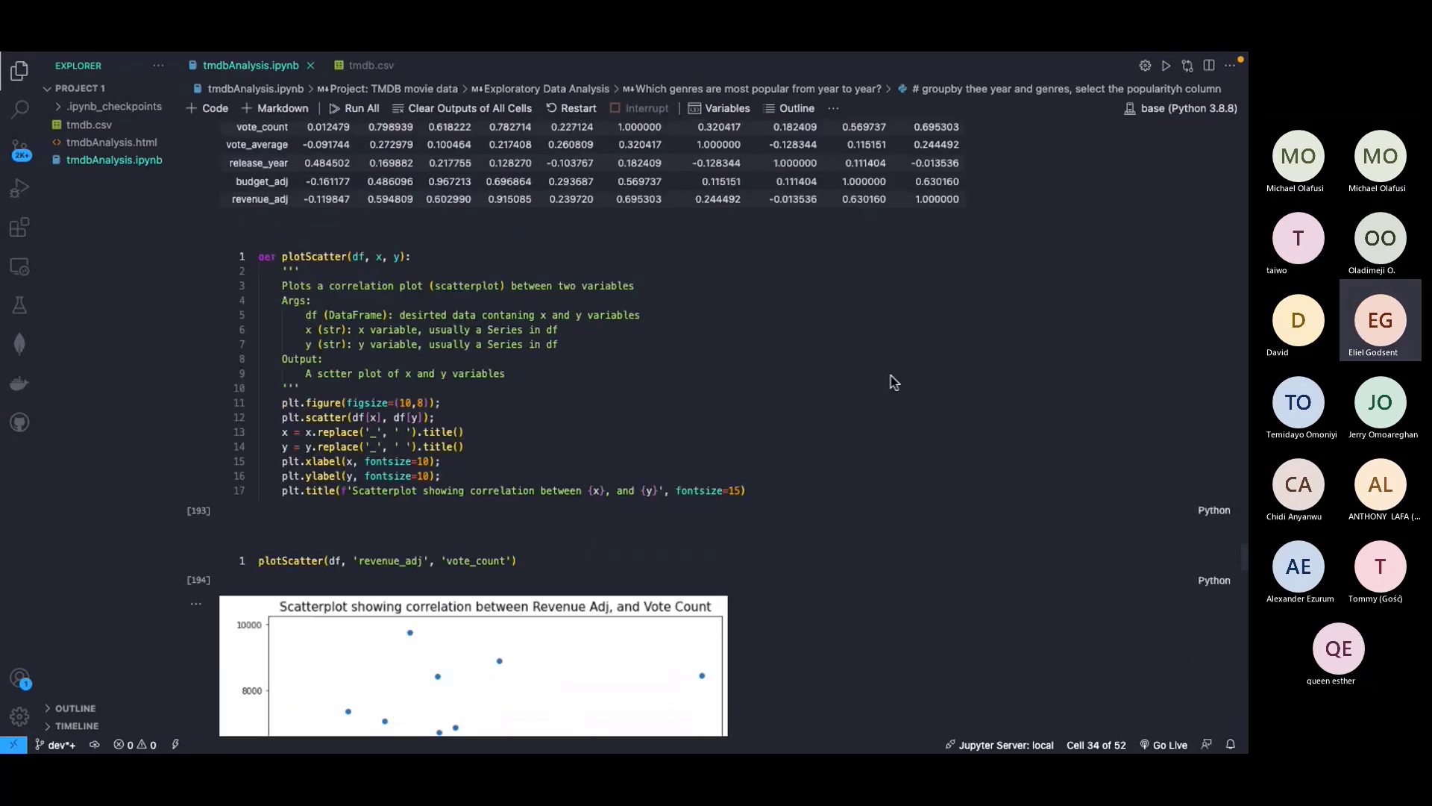
{"action": "scroll", "coordinate": [893, 381], "scroll_direction": "up", "scroll_amount": 20}
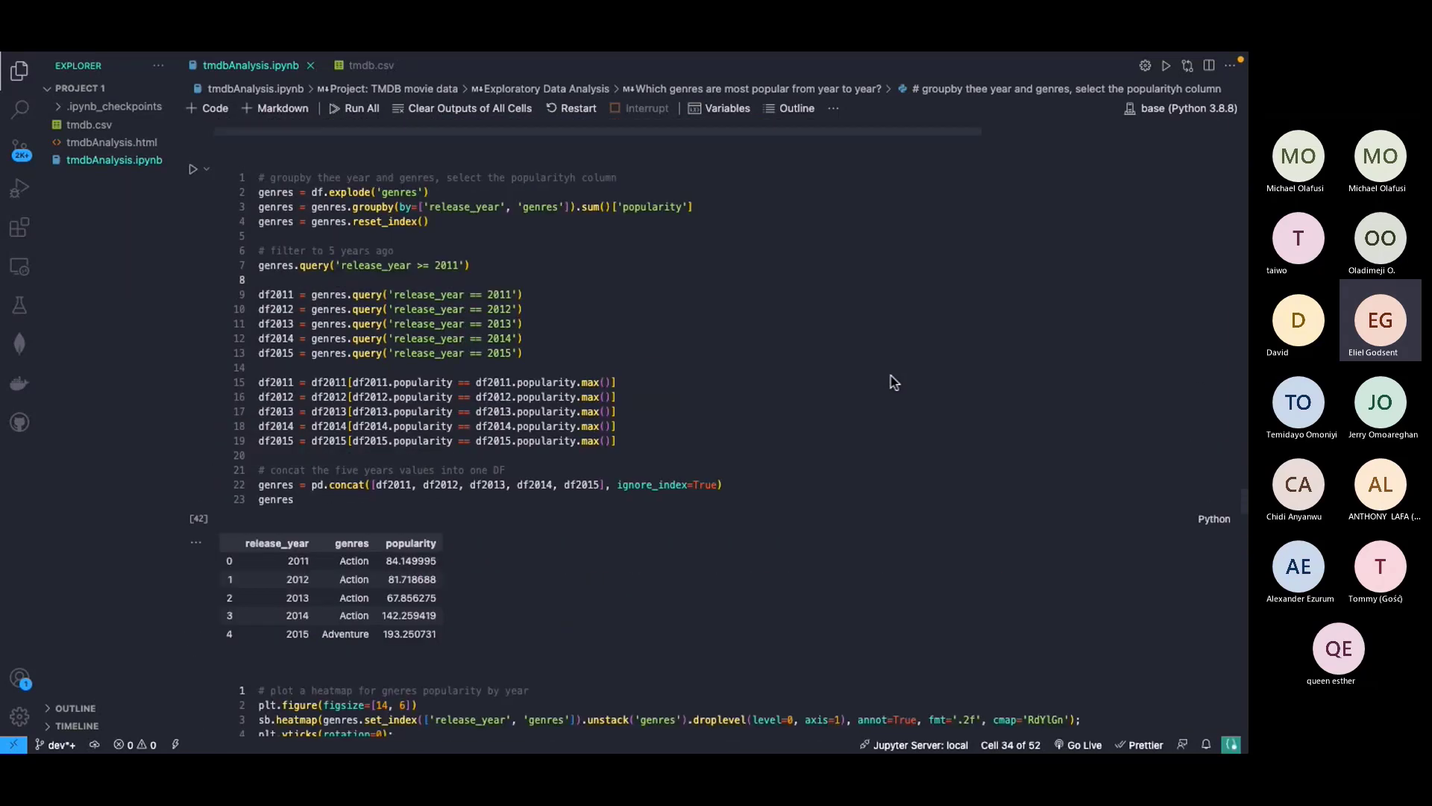
{"action": "scroll", "coordinate": [893, 381], "scroll_direction": "up", "scroll_amount": 20}
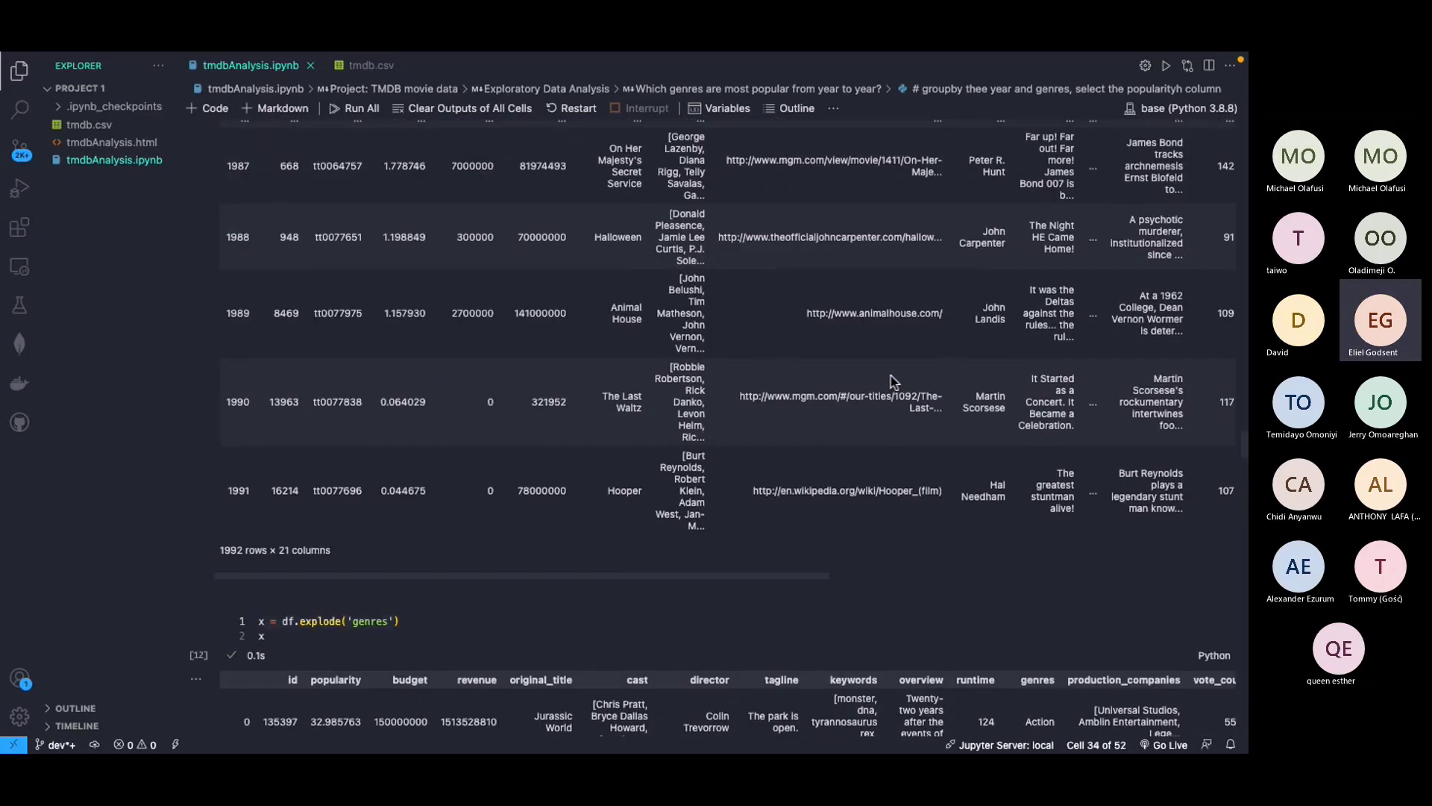
{"action": "scroll", "coordinate": [893, 382], "scroll_direction": "down", "scroll_amount": 20}
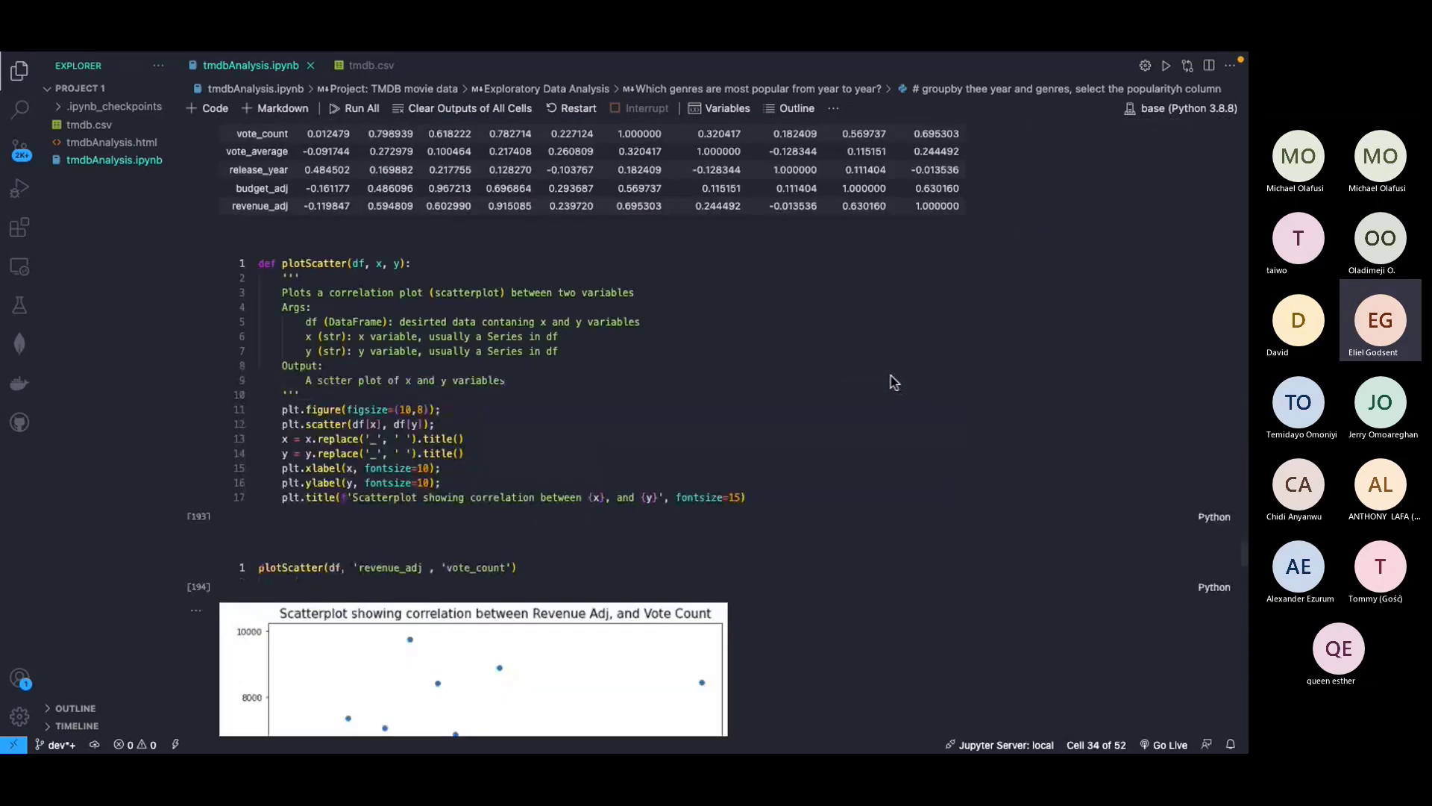
{"action": "scroll", "coordinate": [893, 381], "scroll_direction": "down", "scroll_amount": 20}
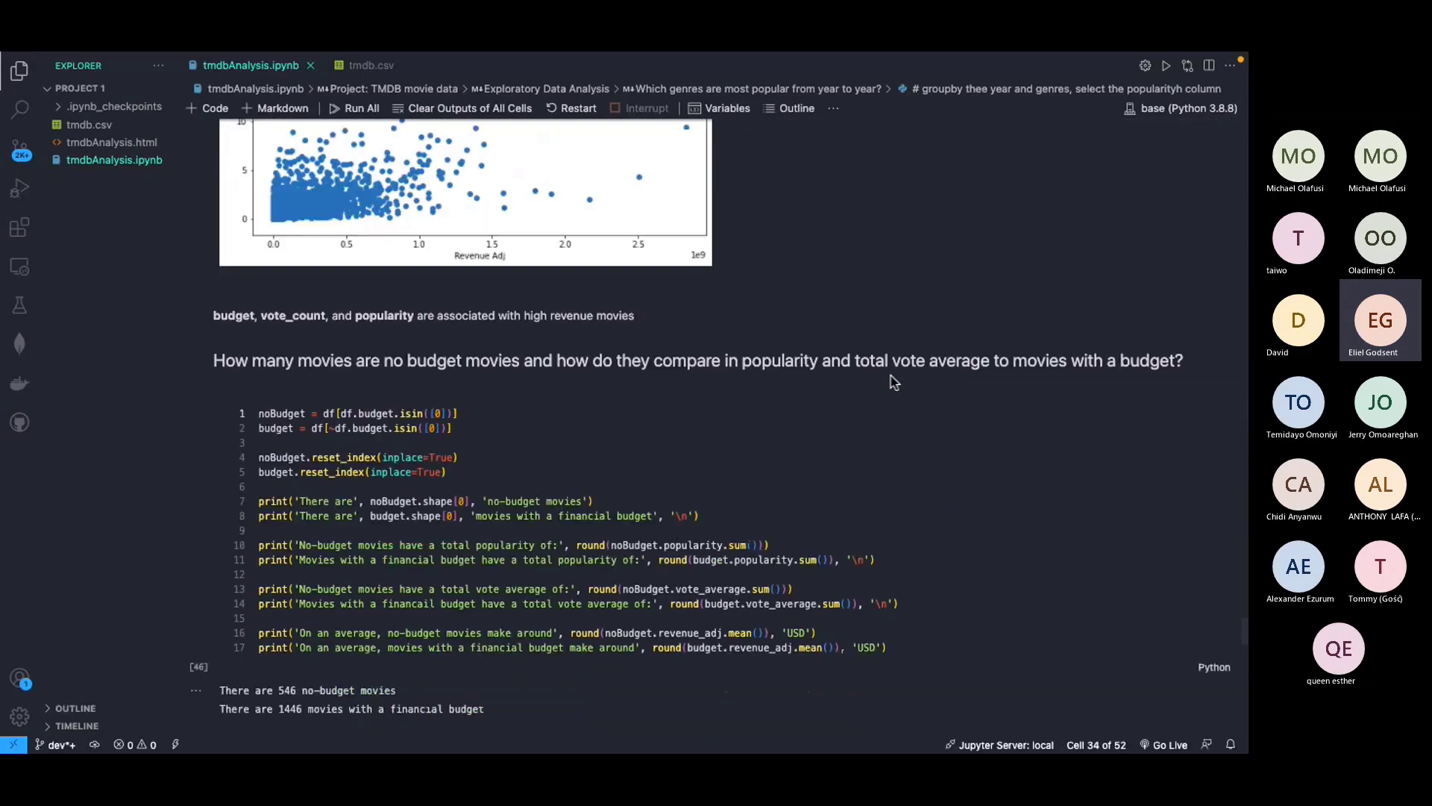
{"action": "scroll", "coordinate": [893, 382], "scroll_direction": "down", "scroll_amount": 10}
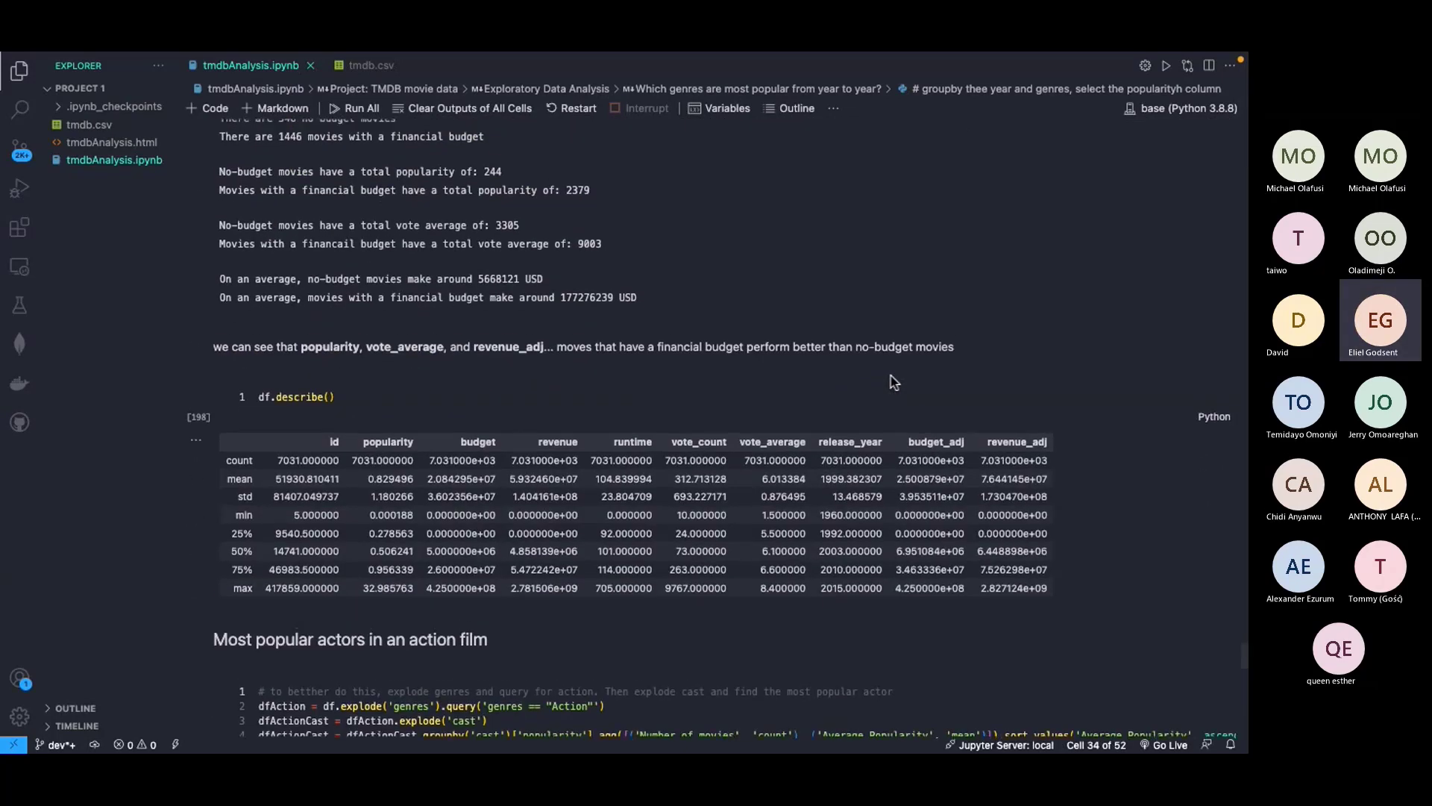
{"action": "scroll", "coordinate": [893, 382], "scroll_direction": "down", "scroll_amount": 12}
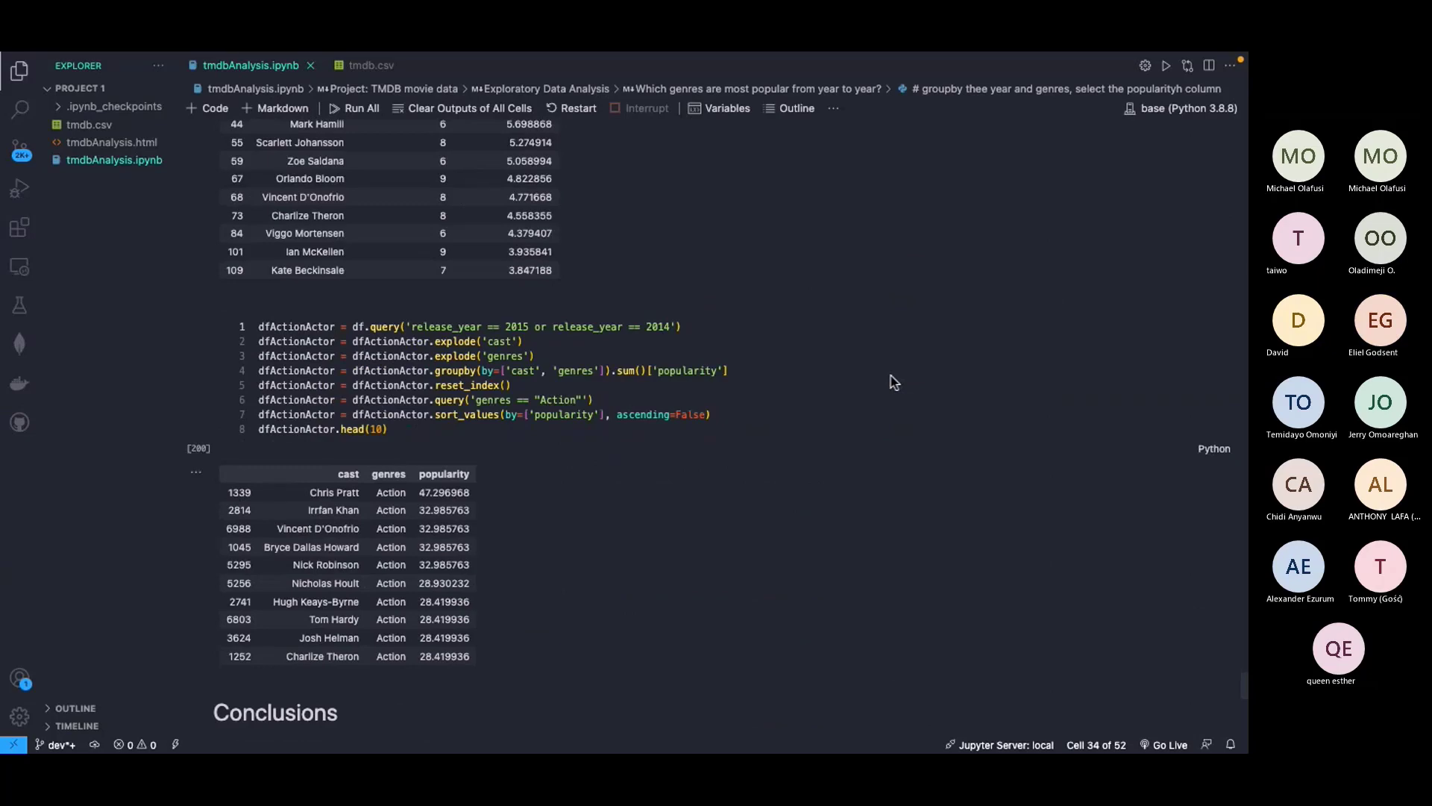
{"action": "scroll", "coordinate": [892, 382], "scroll_direction": "up", "scroll_amount": 12}
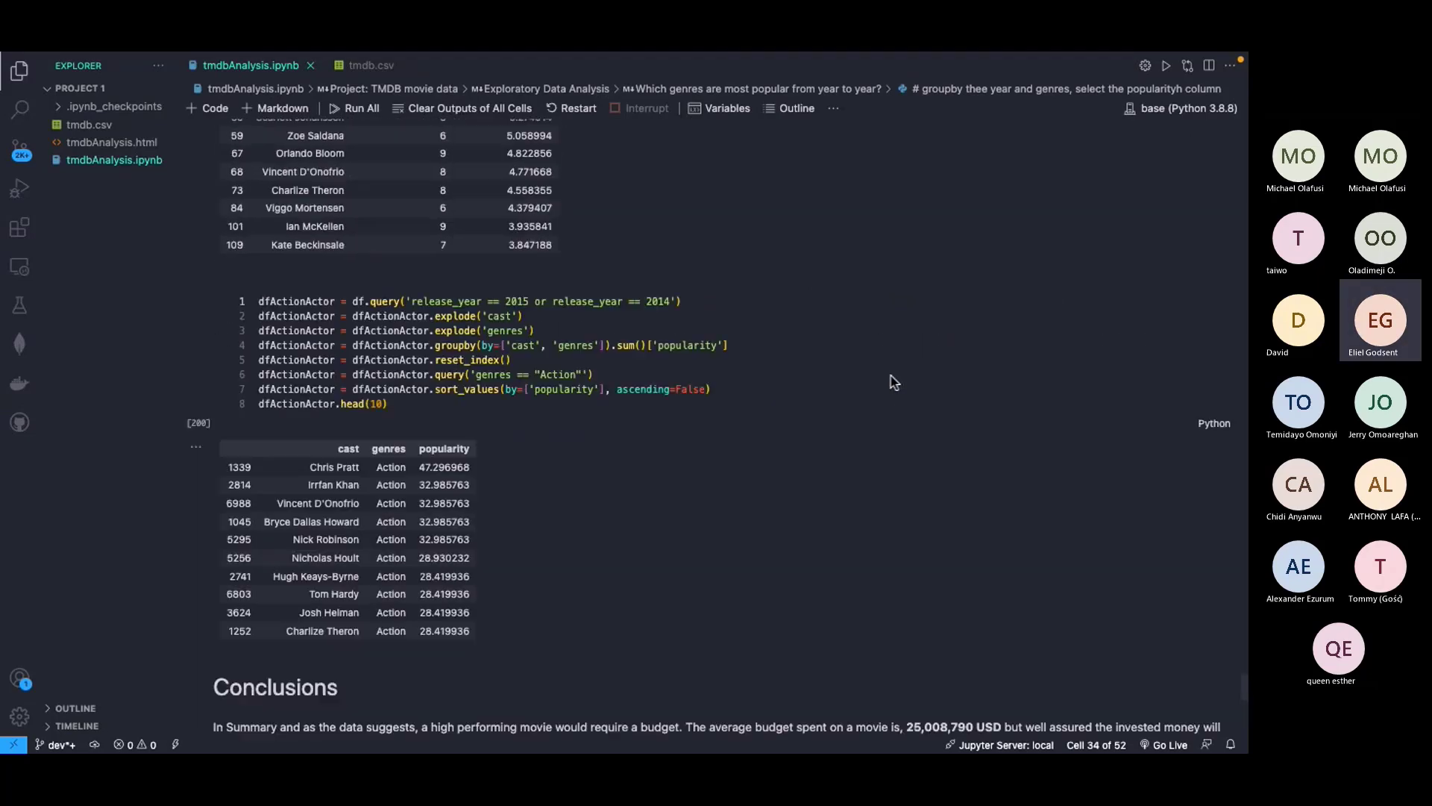
{"action": "scroll", "coordinate": [893, 382], "scroll_direction": "up", "scroll_amount": 15}
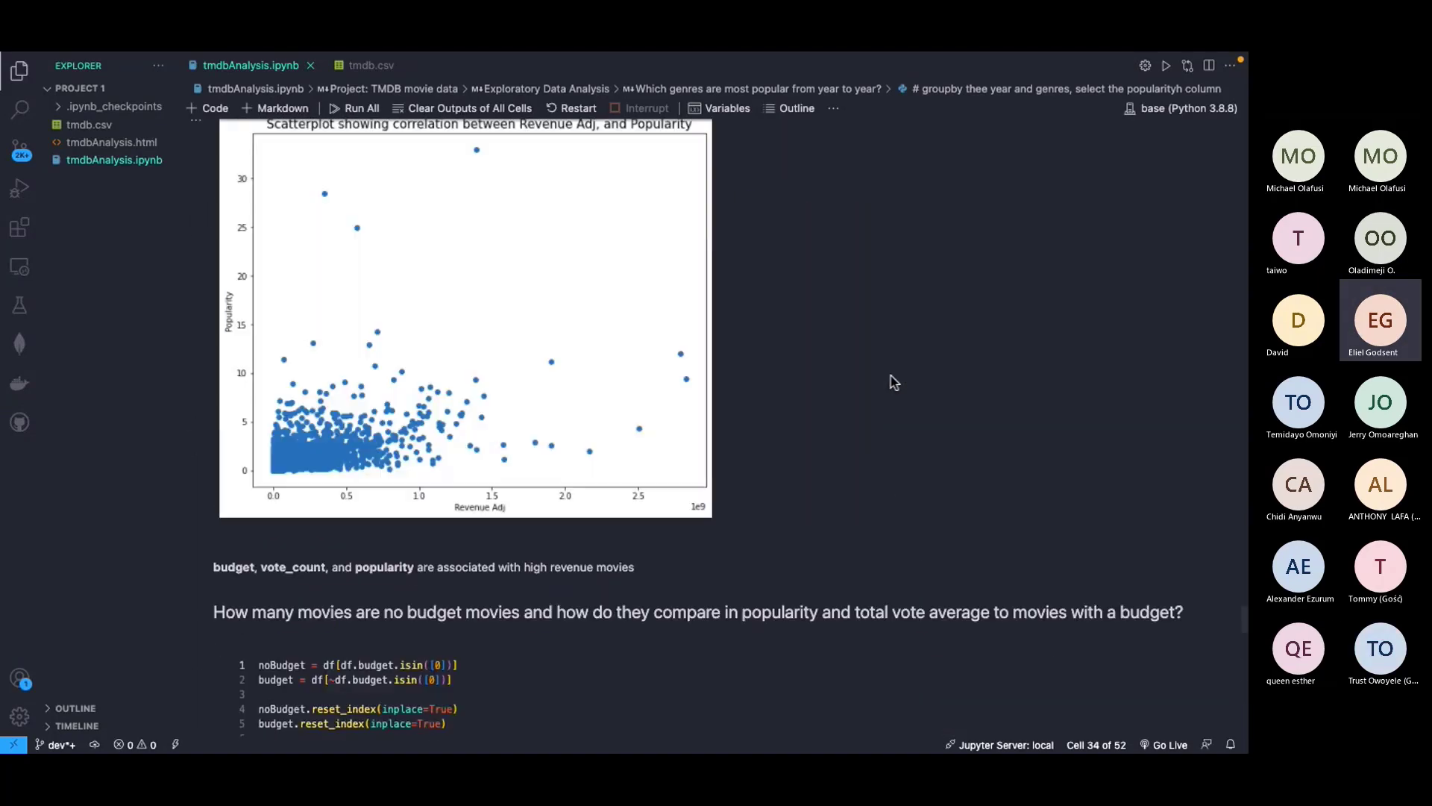
{"action": "scroll", "coordinate": [893, 382], "scroll_direction": "up", "scroll_amount": 15}
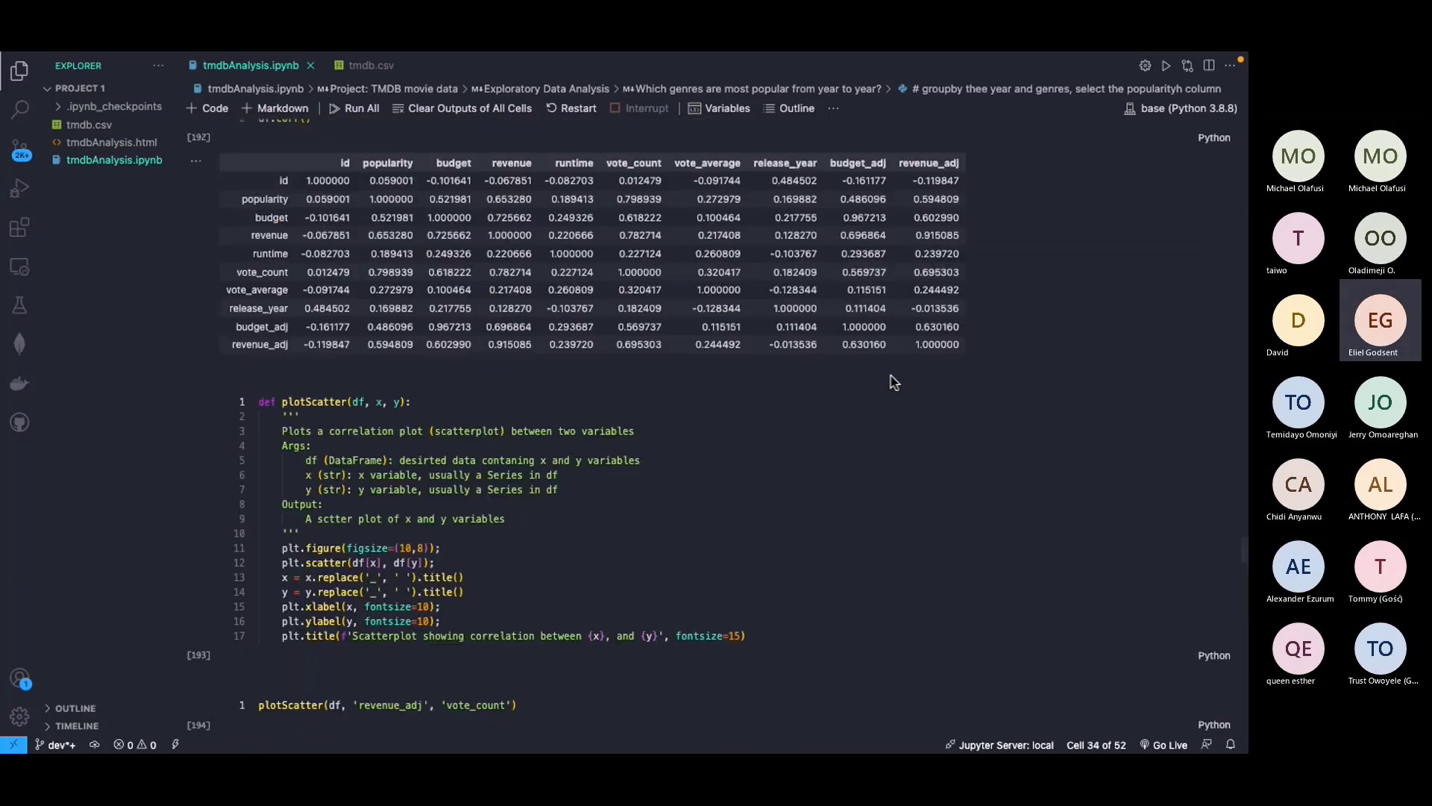
{"action": "scroll", "coordinate": [893, 382], "scroll_direction": "up", "scroll_amount": 15}
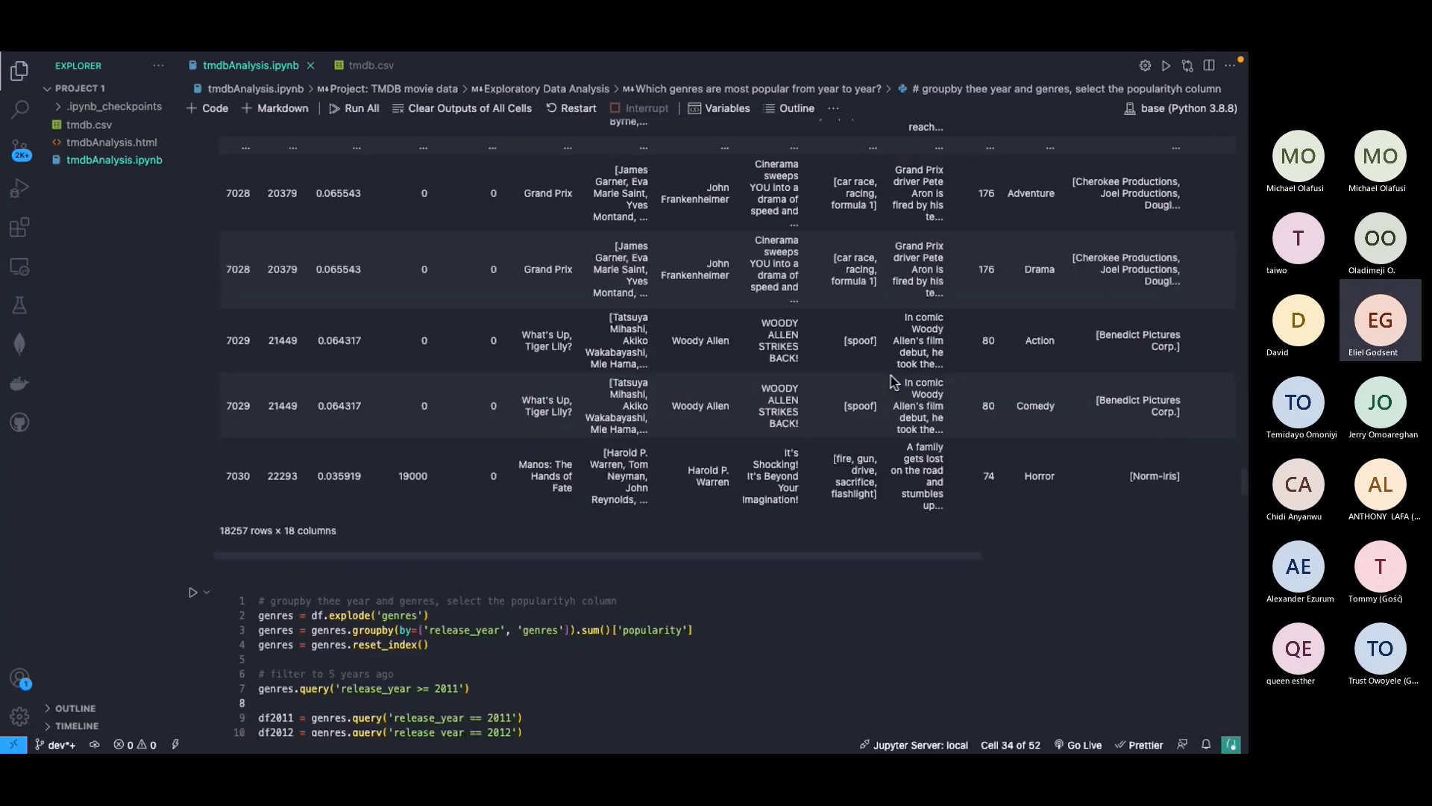
{"action": "scroll", "coordinate": [894, 382], "scroll_direction": "up", "scroll_amount": 15}
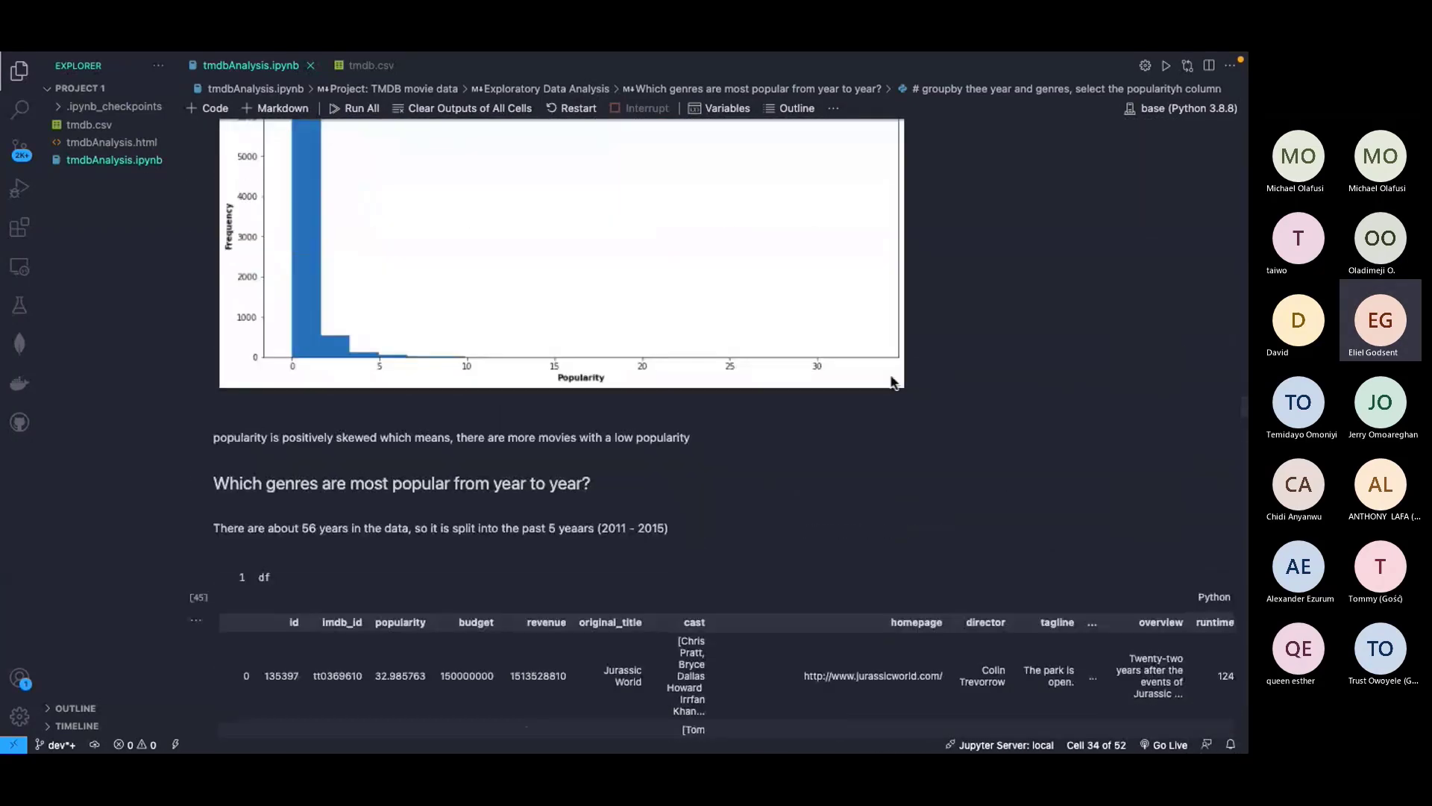
{"action": "scroll", "coordinate": [892, 382], "scroll_direction": "up", "scroll_amount": 15}
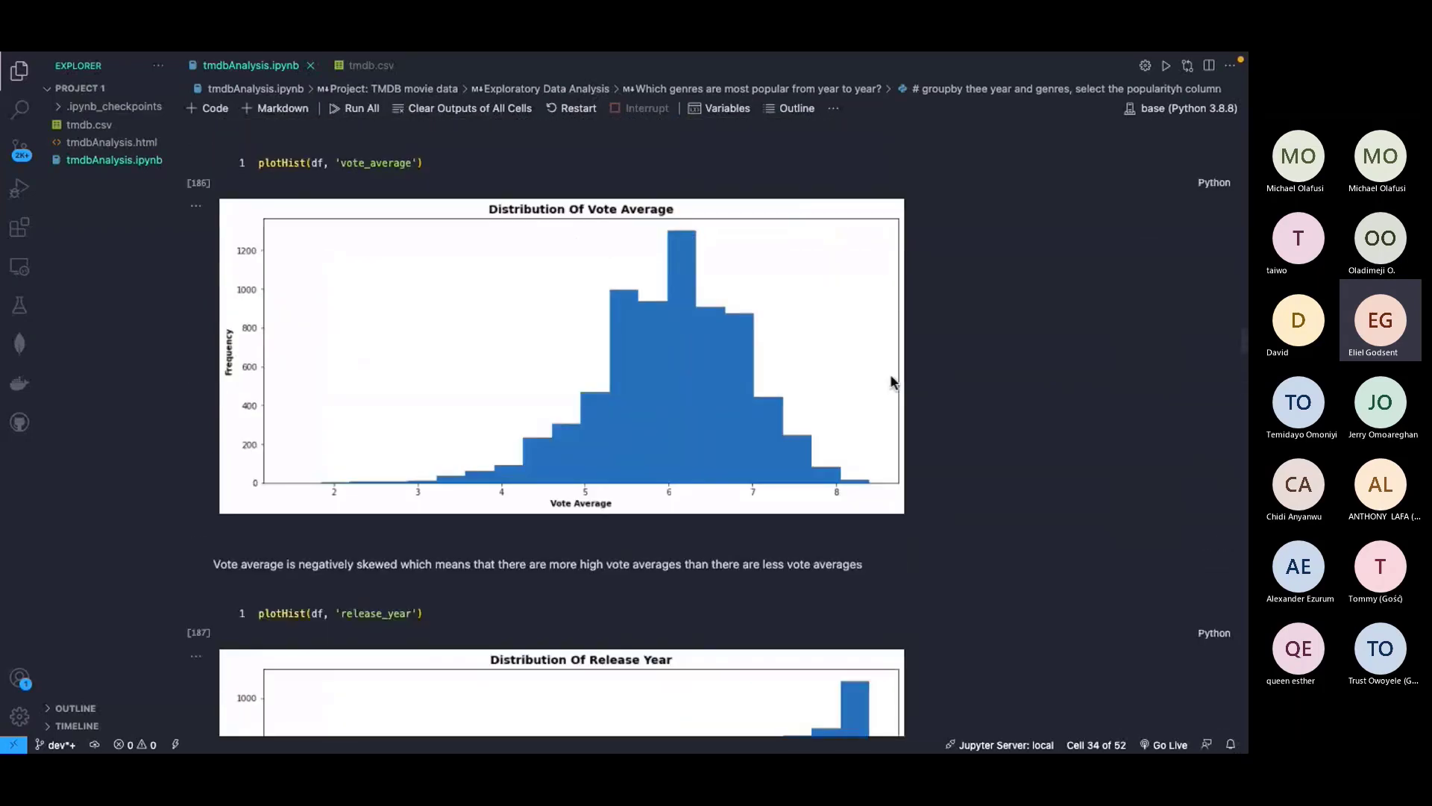
Step: Run df.budget.min() in the empty cell above the "After cleaning" heading to compute the lowest budget
{"action": "scroll", "coordinate": [893, 382], "scroll_direction": "up", "scroll_amount": 3}
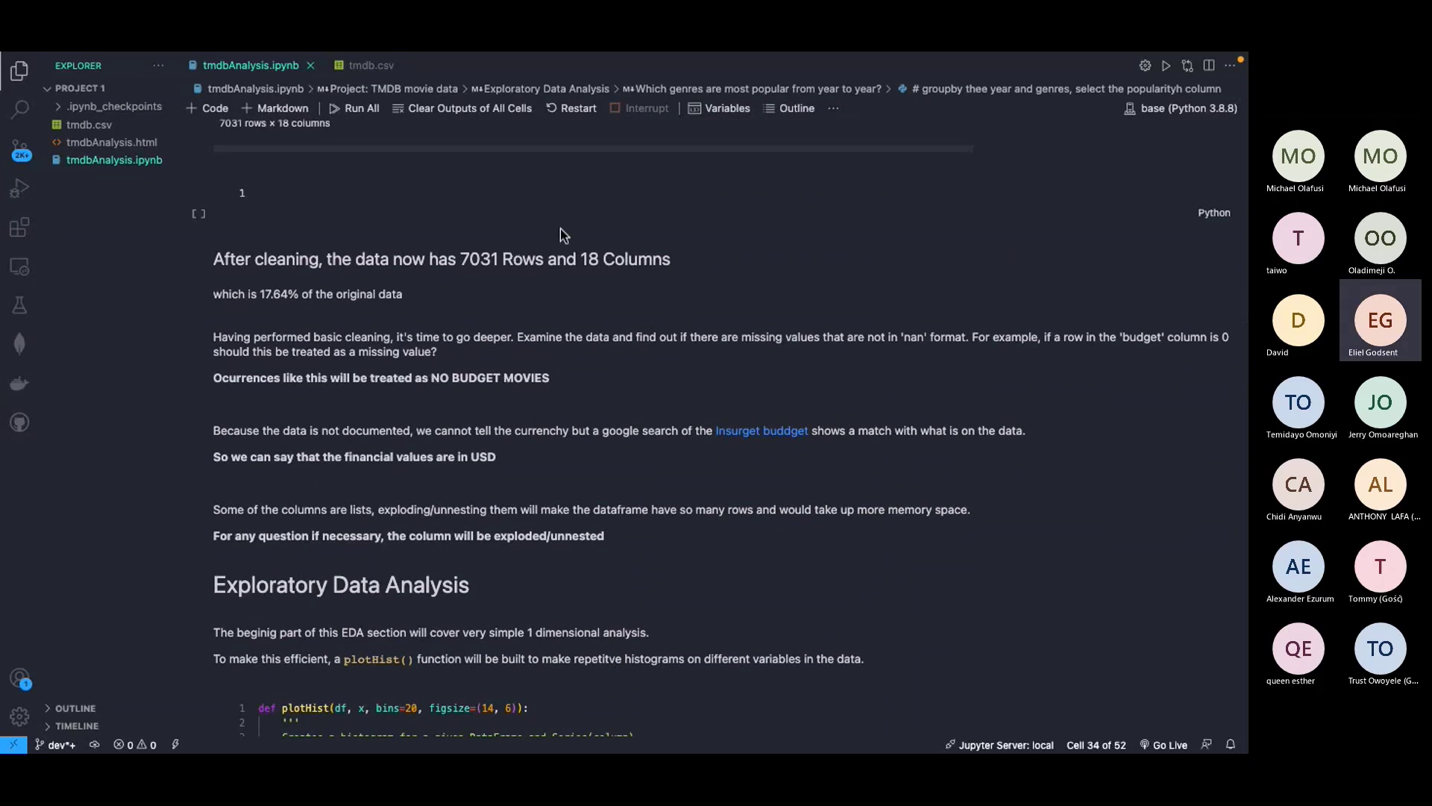
{"action": "left_click", "coordinate": [595, 199]}
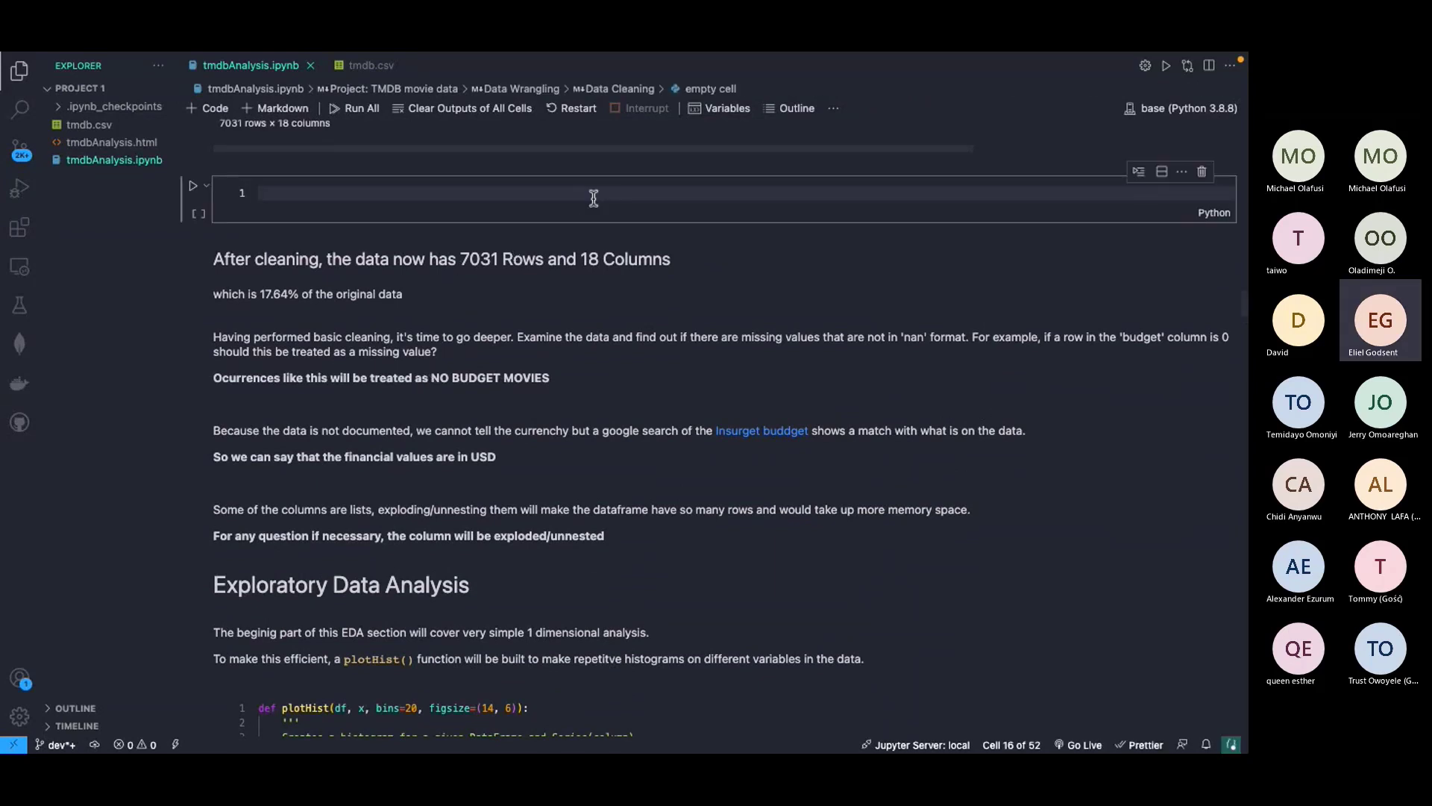
{"action": "type", "text": "df.budget"}
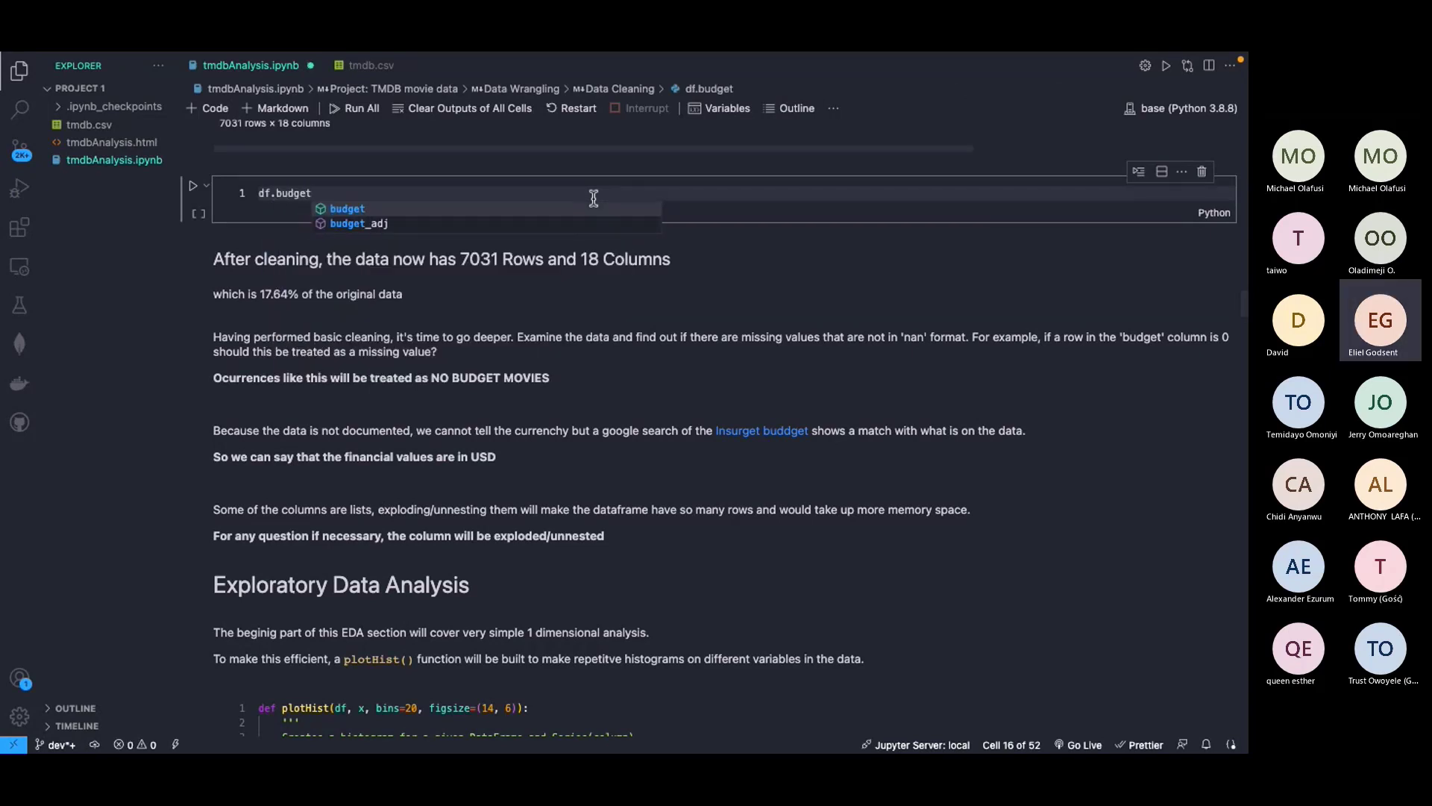
{"action": "type", "text": ".min()"}
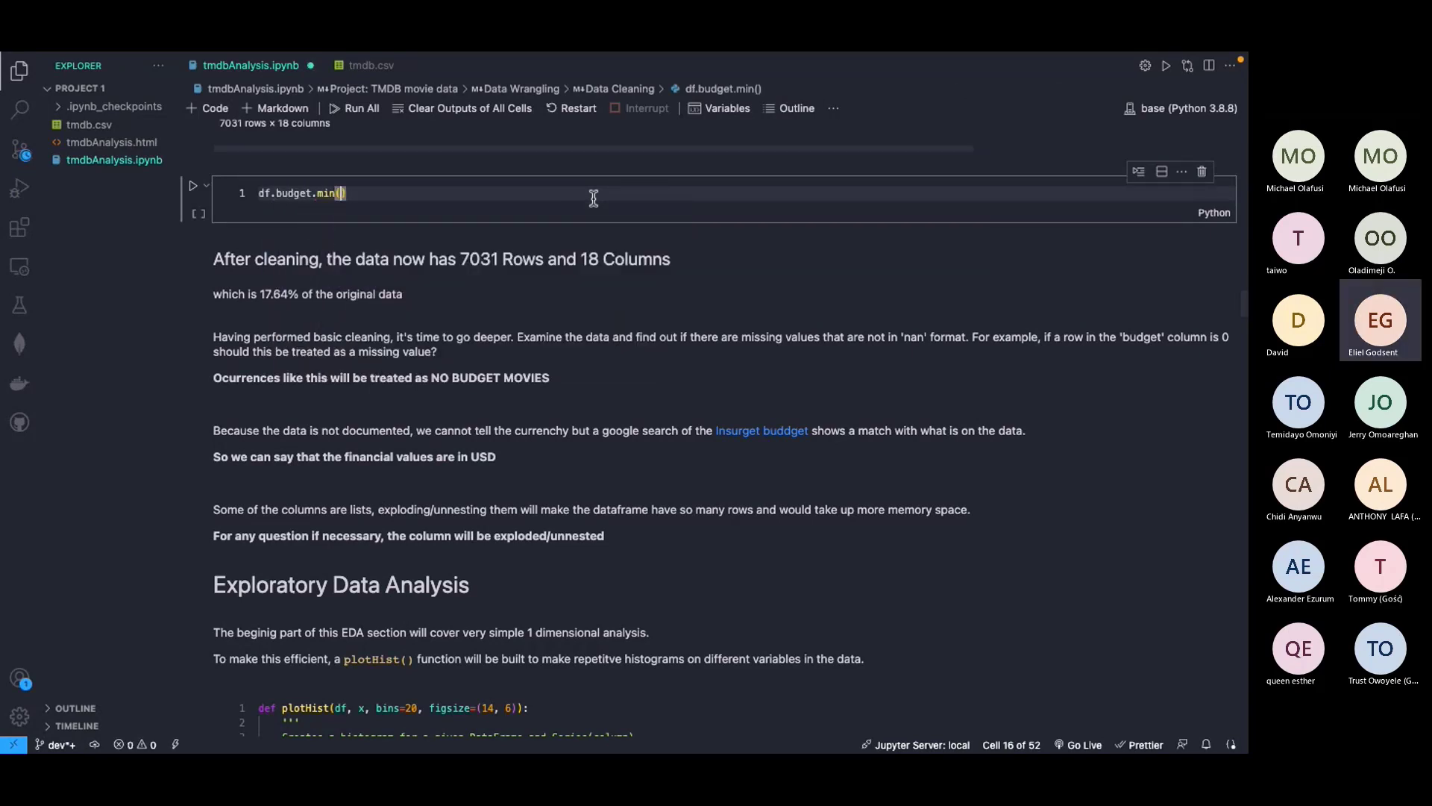
{"action": "key", "text": "shift+Return"}
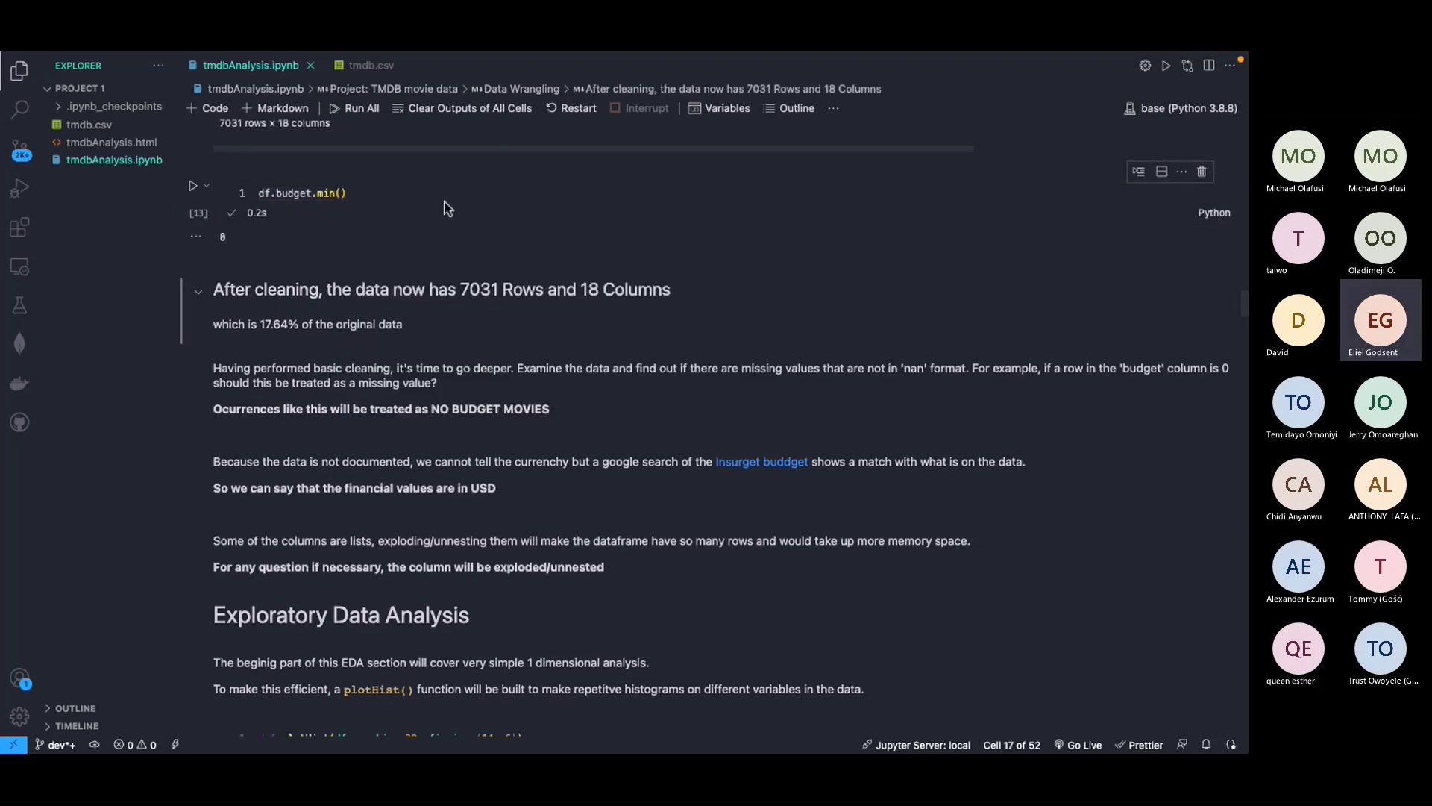
Step: Return to the df output below the string-to-list reformatting code and highlight its budget column header
{"action": "scroll", "coordinate": [328, 175], "scroll_direction": "up", "scroll_amount": 1}
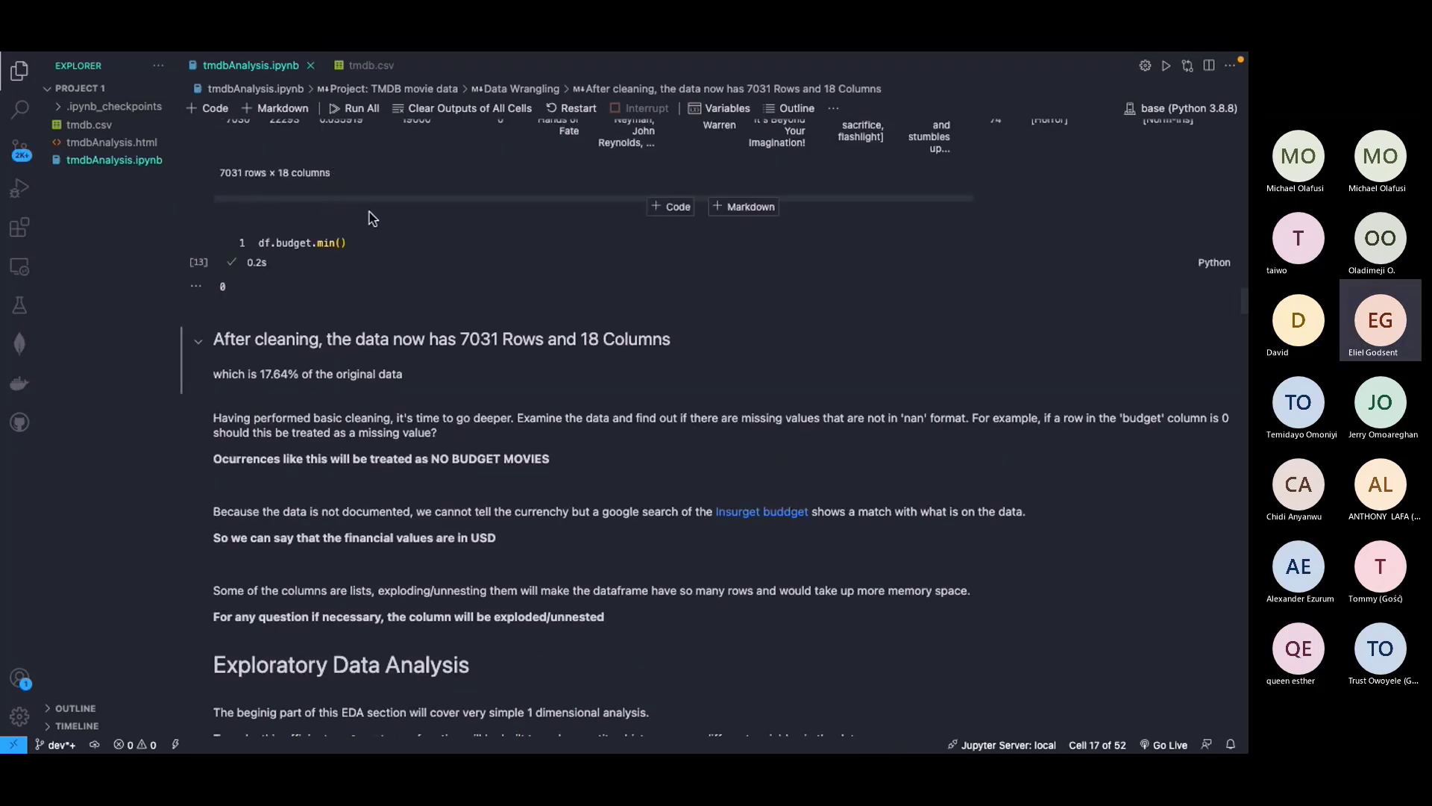
{"action": "scroll", "coordinate": [377, 216], "scroll_direction": "up", "scroll_amount": 10}
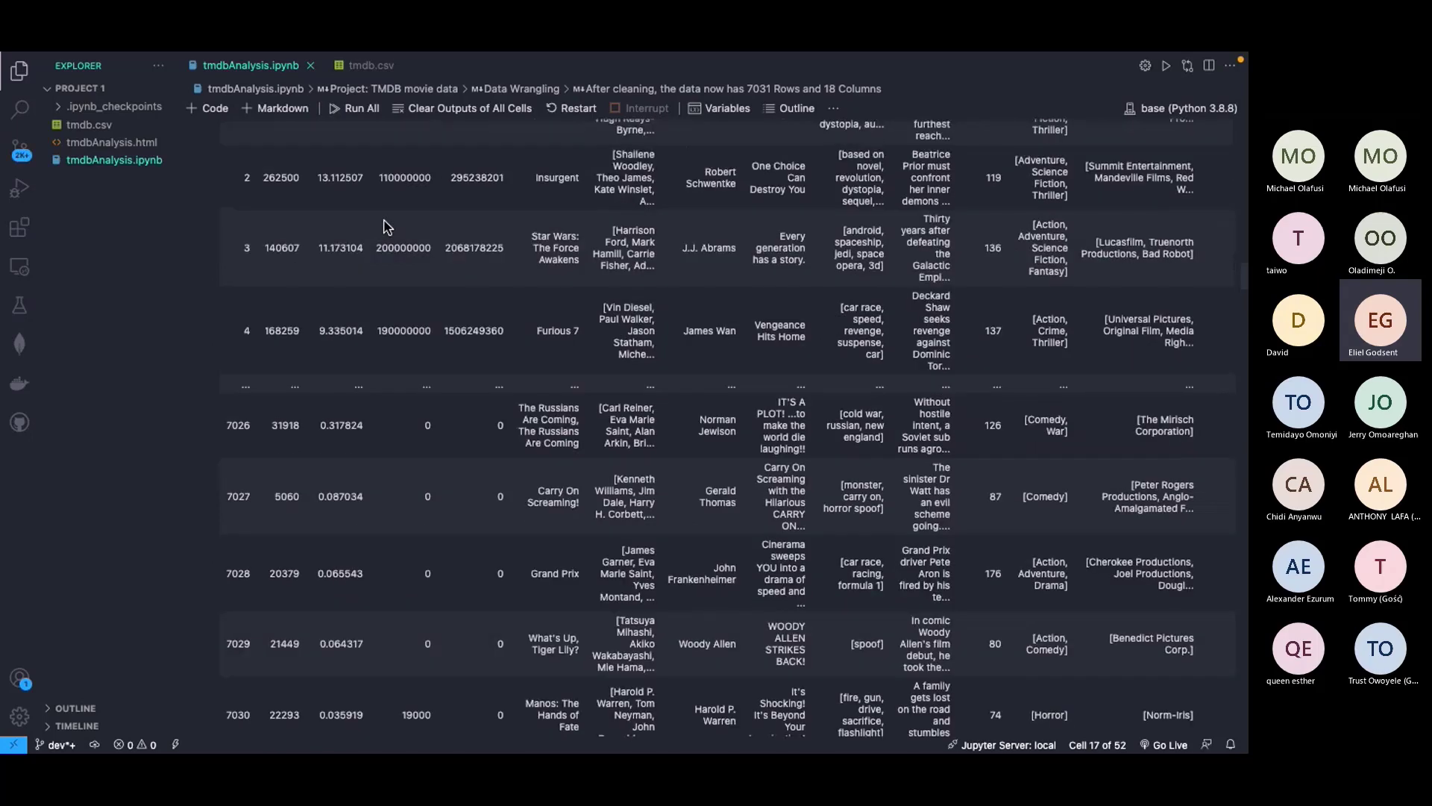
{"action": "scroll", "coordinate": [387, 226], "scroll_direction": "up", "scroll_amount": 6}
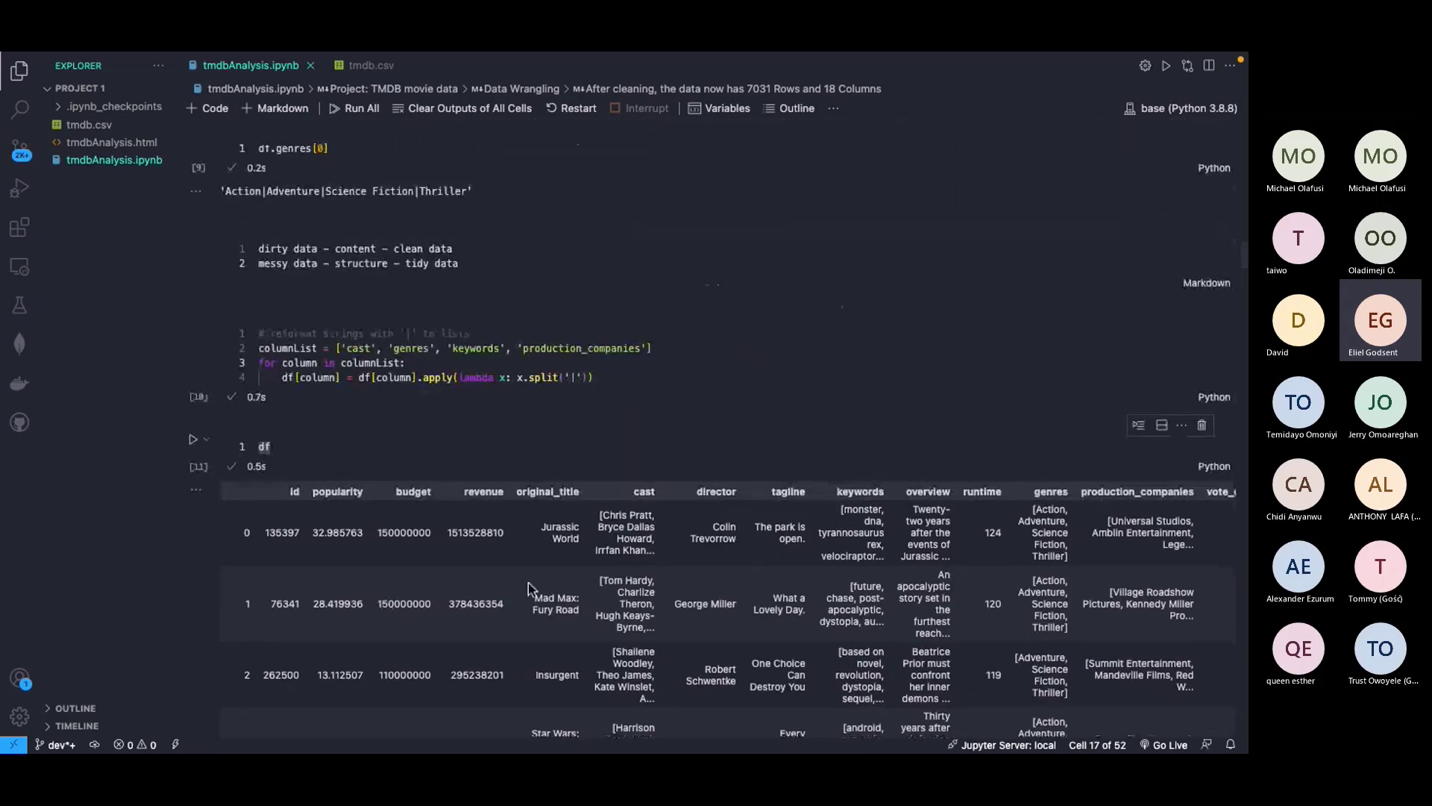
{"action": "scroll", "coordinate": [528, 587], "scroll_direction": "down", "scroll_amount": 1}
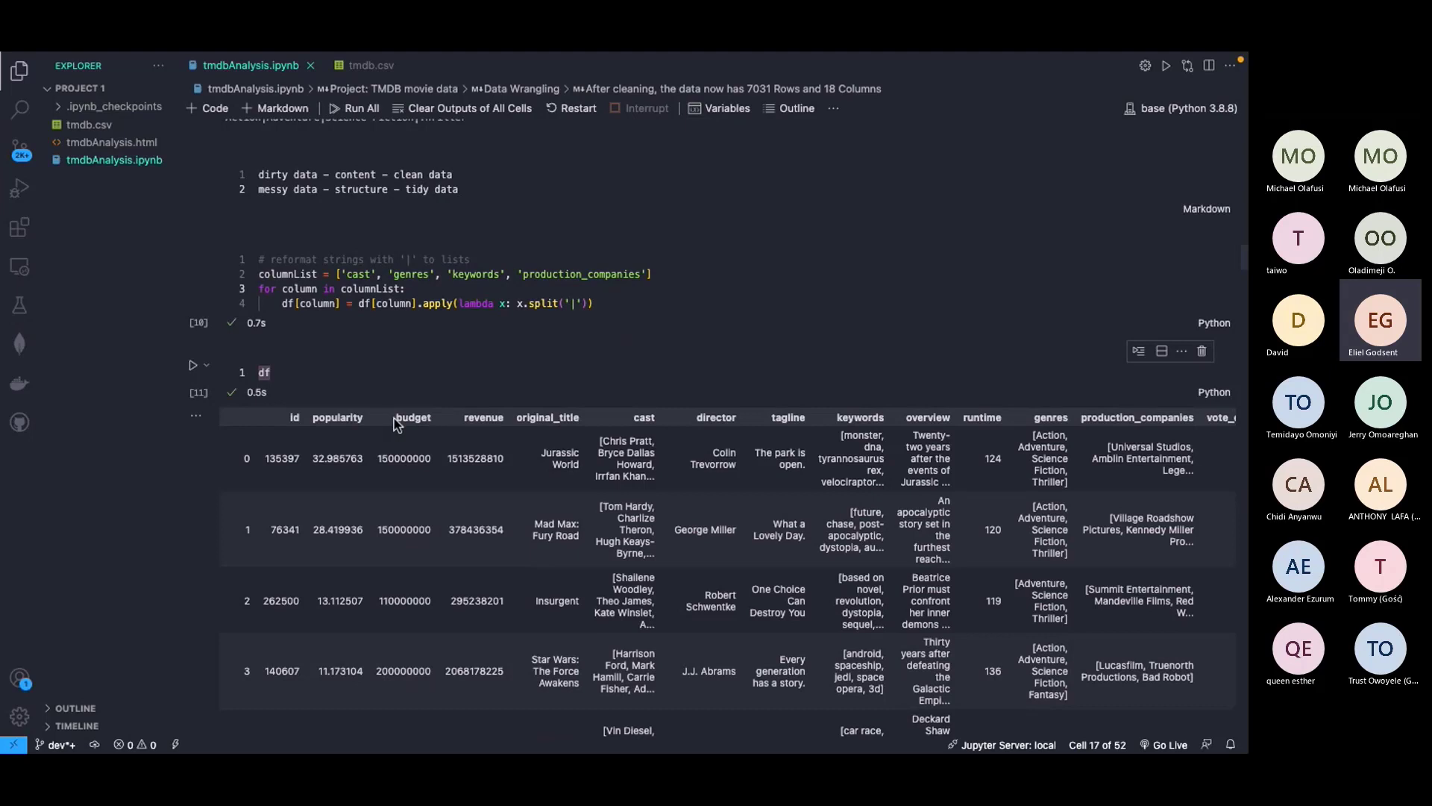
{"action": "left_click_drag", "start_coordinate": [395, 421], "coordinate": [433, 420]}
Step: Look over the Introduction questions, the column descriptions and the Data Cleaning list, and return to the df output
{"action": "scroll", "coordinate": [418, 358], "scroll_direction": "up", "scroll_amount": 20}
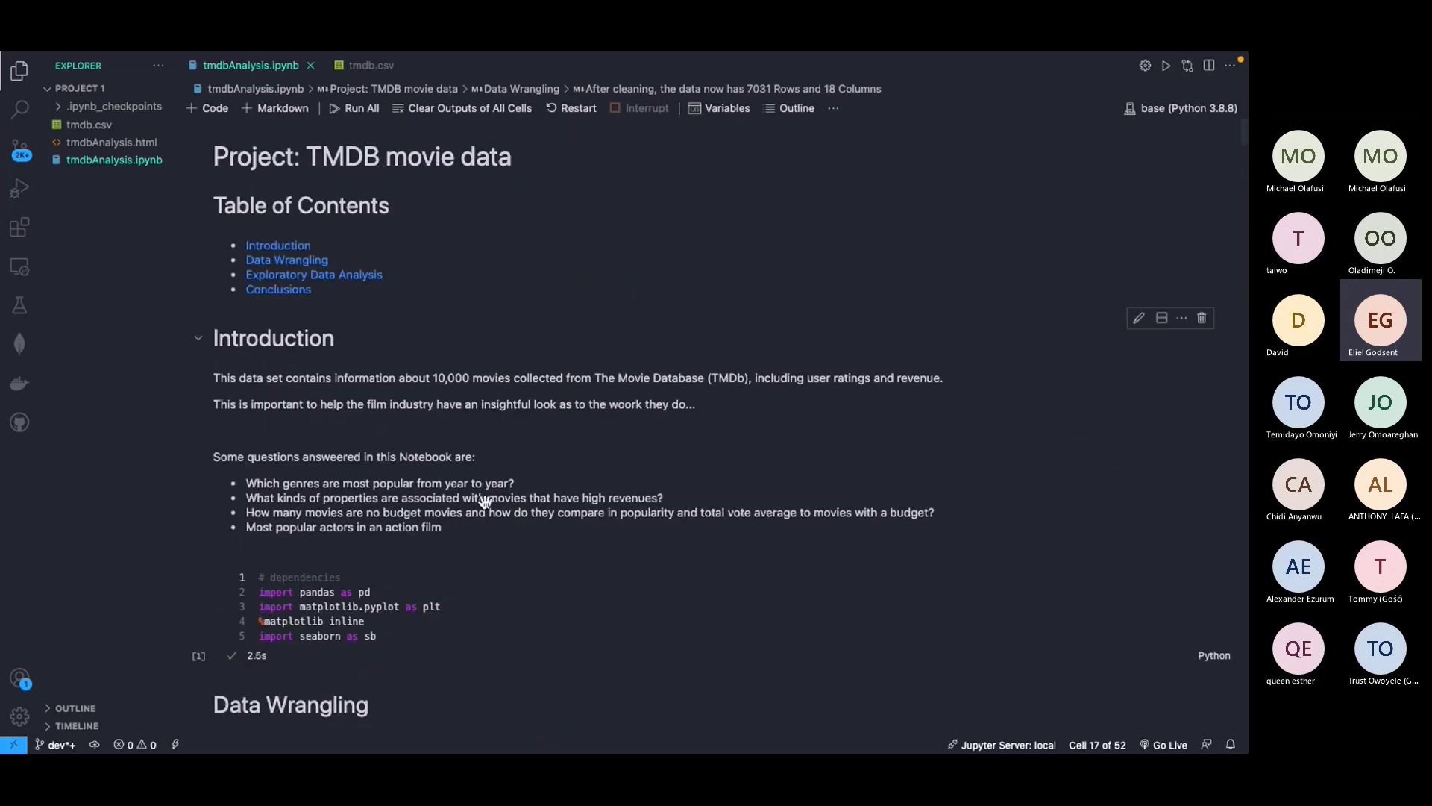
{"action": "scroll", "coordinate": [485, 500], "scroll_direction": "down", "scroll_amount": 20}
{"action": "scroll", "coordinate": [485, 500], "scroll_direction": "up", "scroll_amount": 3}
{"action": "scroll", "coordinate": [485, 501], "scroll_direction": "down", "scroll_amount": 5}
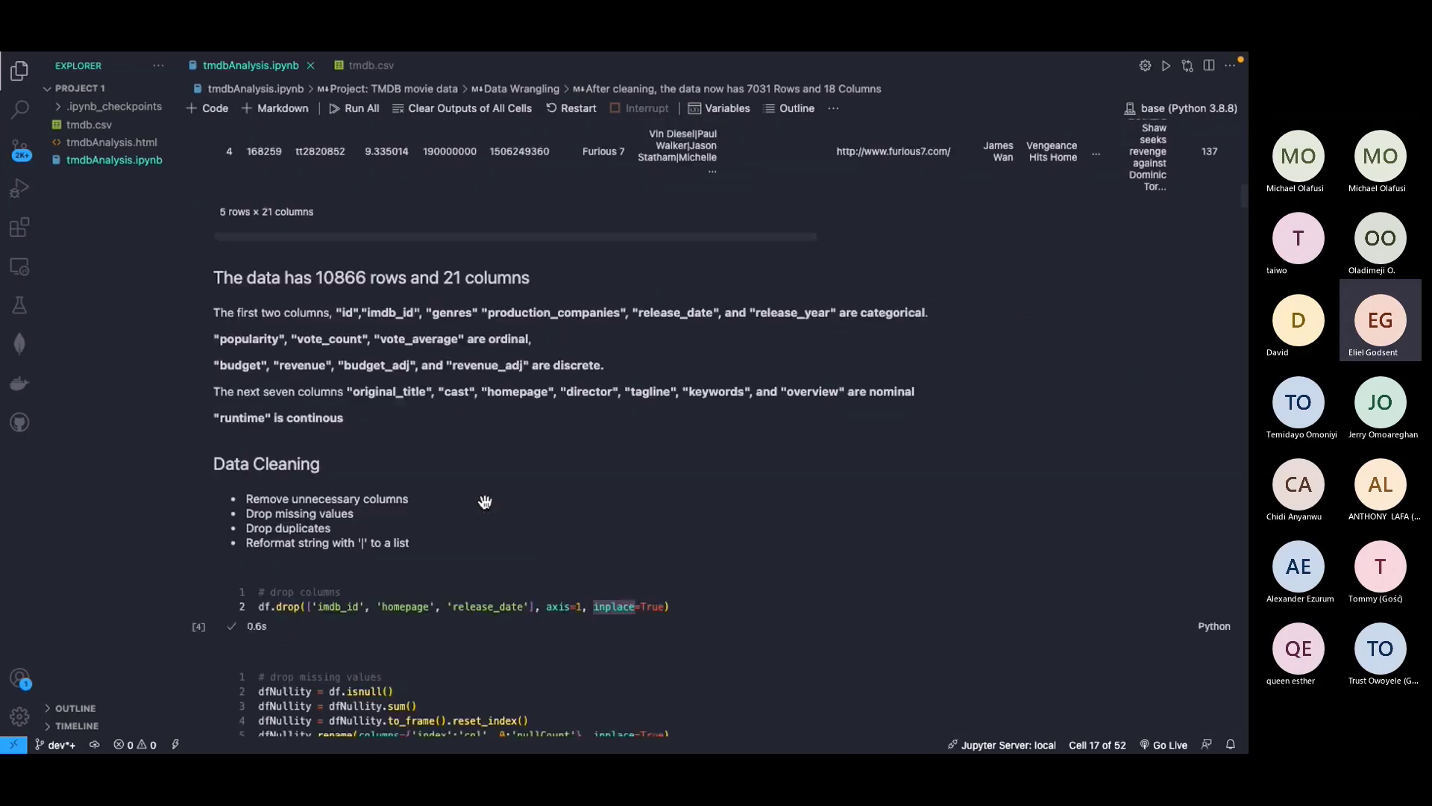
{"action": "scroll", "coordinate": [485, 501], "scroll_direction": "down", "scroll_amount": 15}
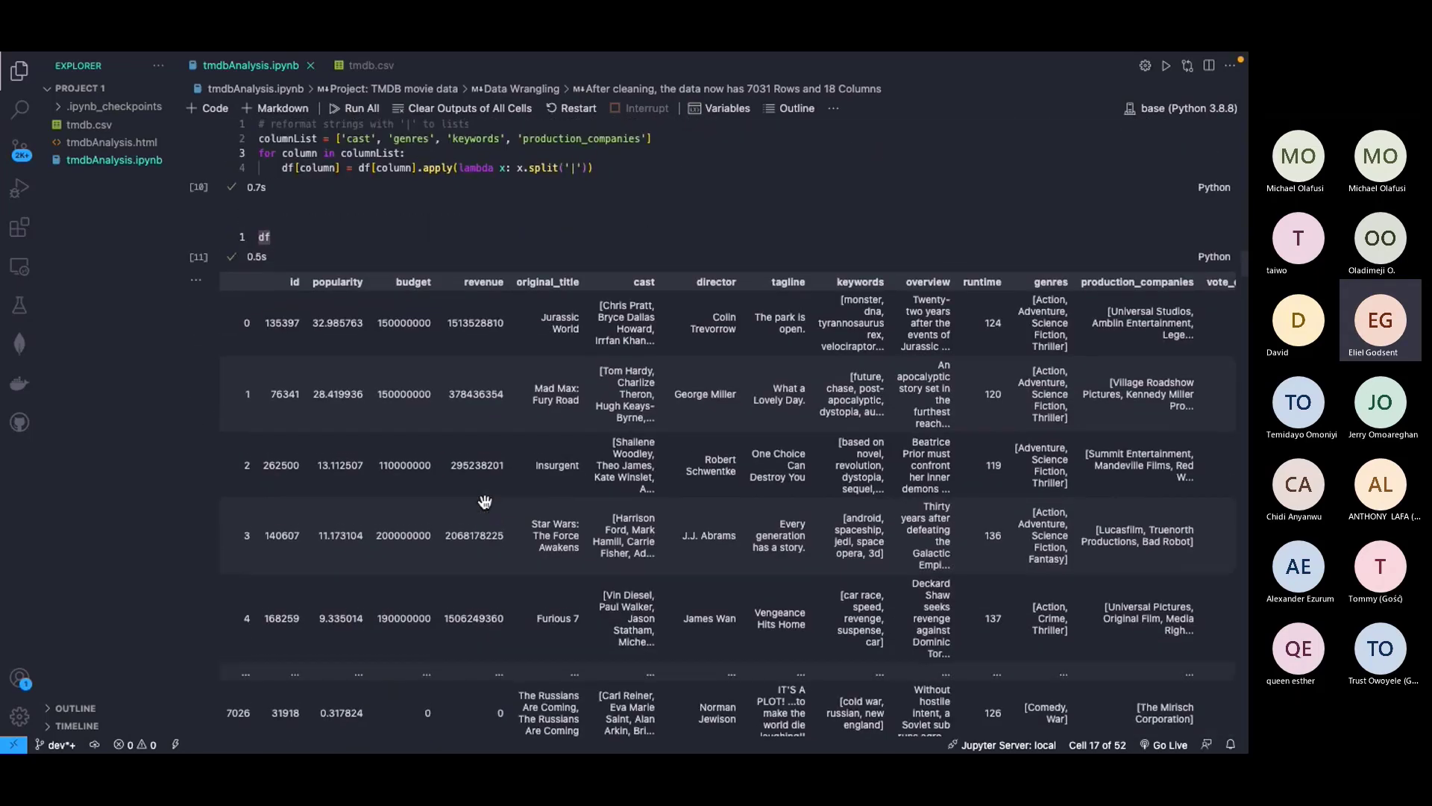
Step: Compare the budget values in the first and last rows of the df output with the df.budget.min() cell
{"action": "scroll", "coordinate": [438, 282], "scroll_direction": "right", "scroll_amount": 2}
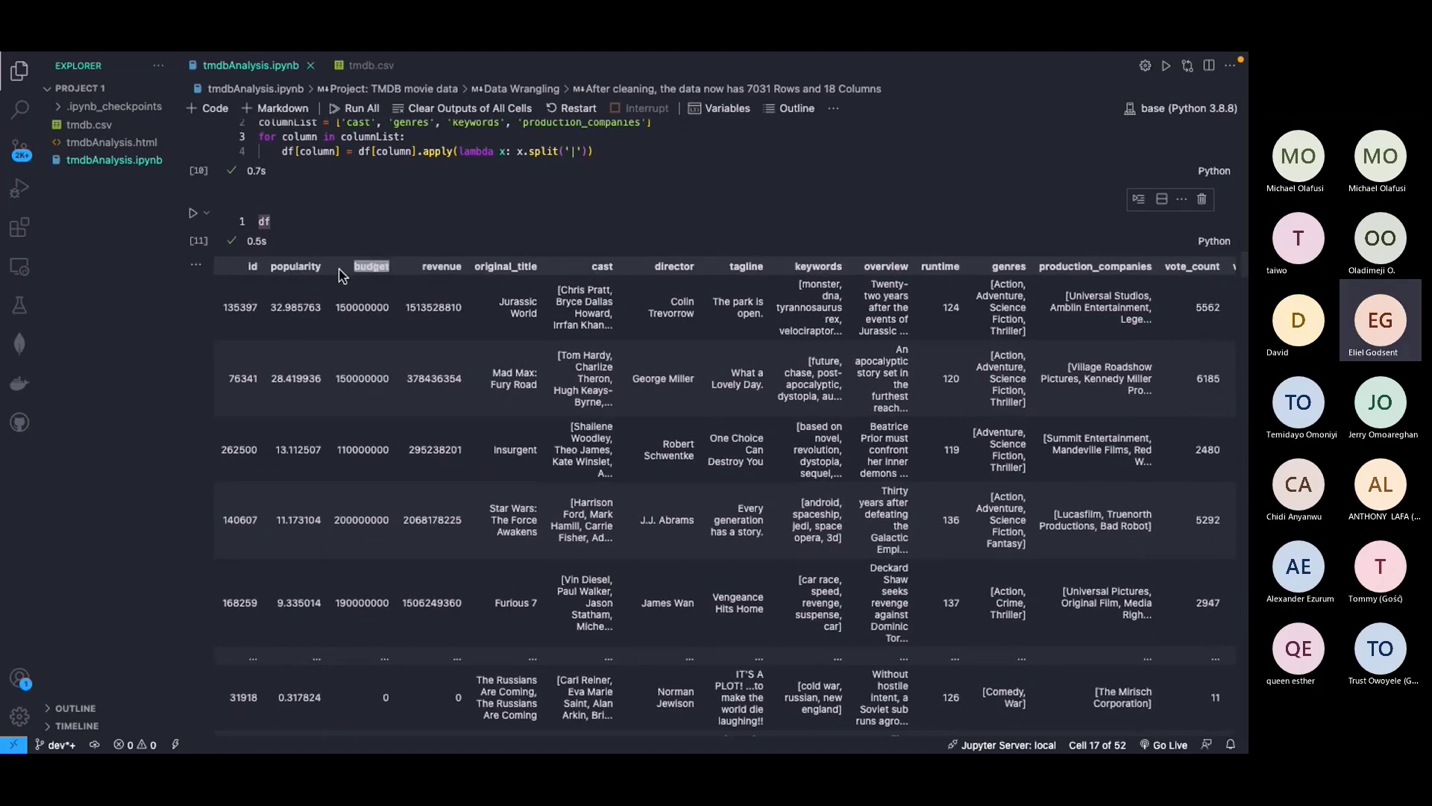
{"action": "scroll", "coordinate": [617, 560], "scroll_direction": "down", "scroll_amount": 6}
{"action": "scroll", "coordinate": [617, 559], "scroll_direction": "down", "scroll_amount": 2}
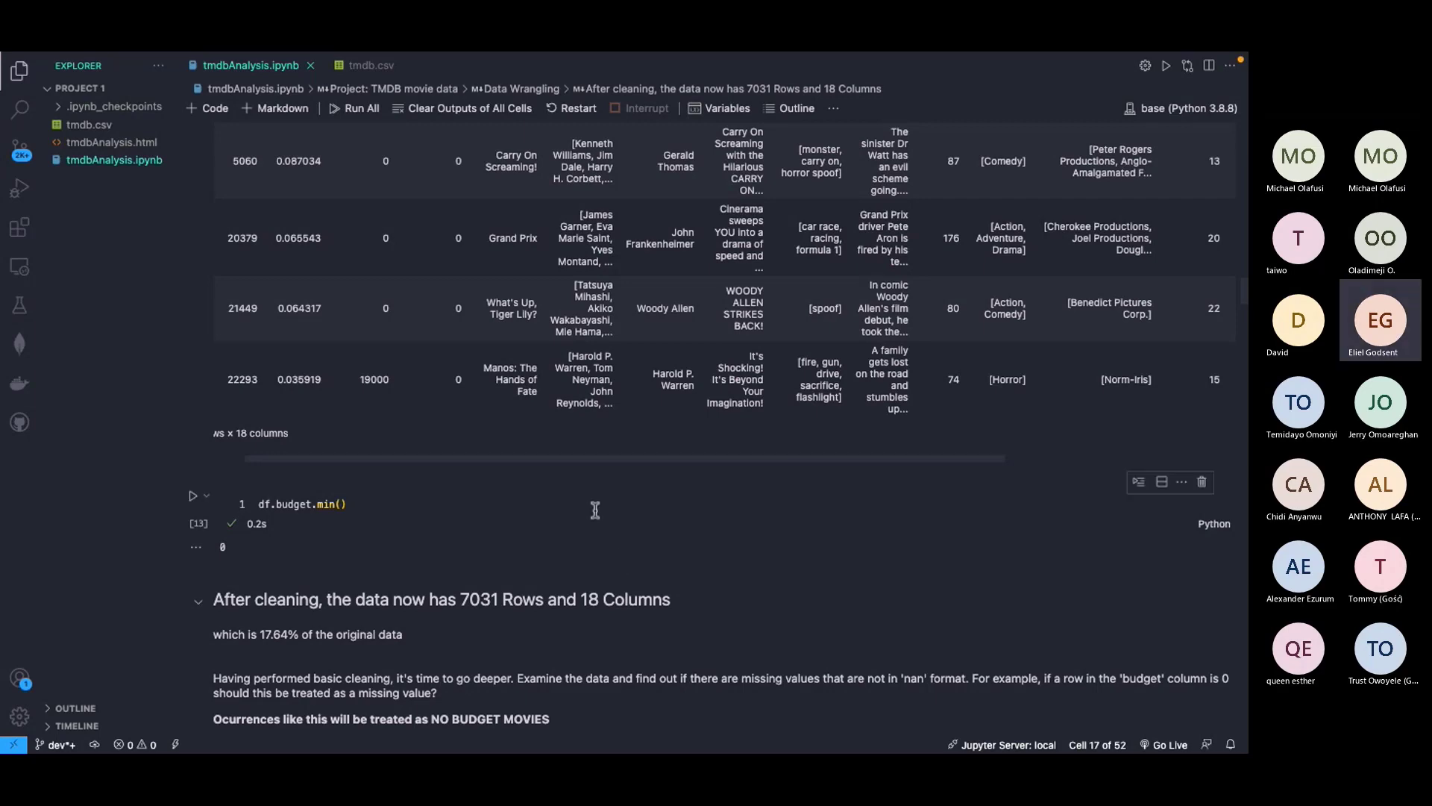
{"action": "scroll", "coordinate": [592, 505], "scroll_direction": "up", "scroll_amount": 6}
{"action": "scroll", "coordinate": [513, 368], "scroll_direction": "up", "scroll_amount": 4}
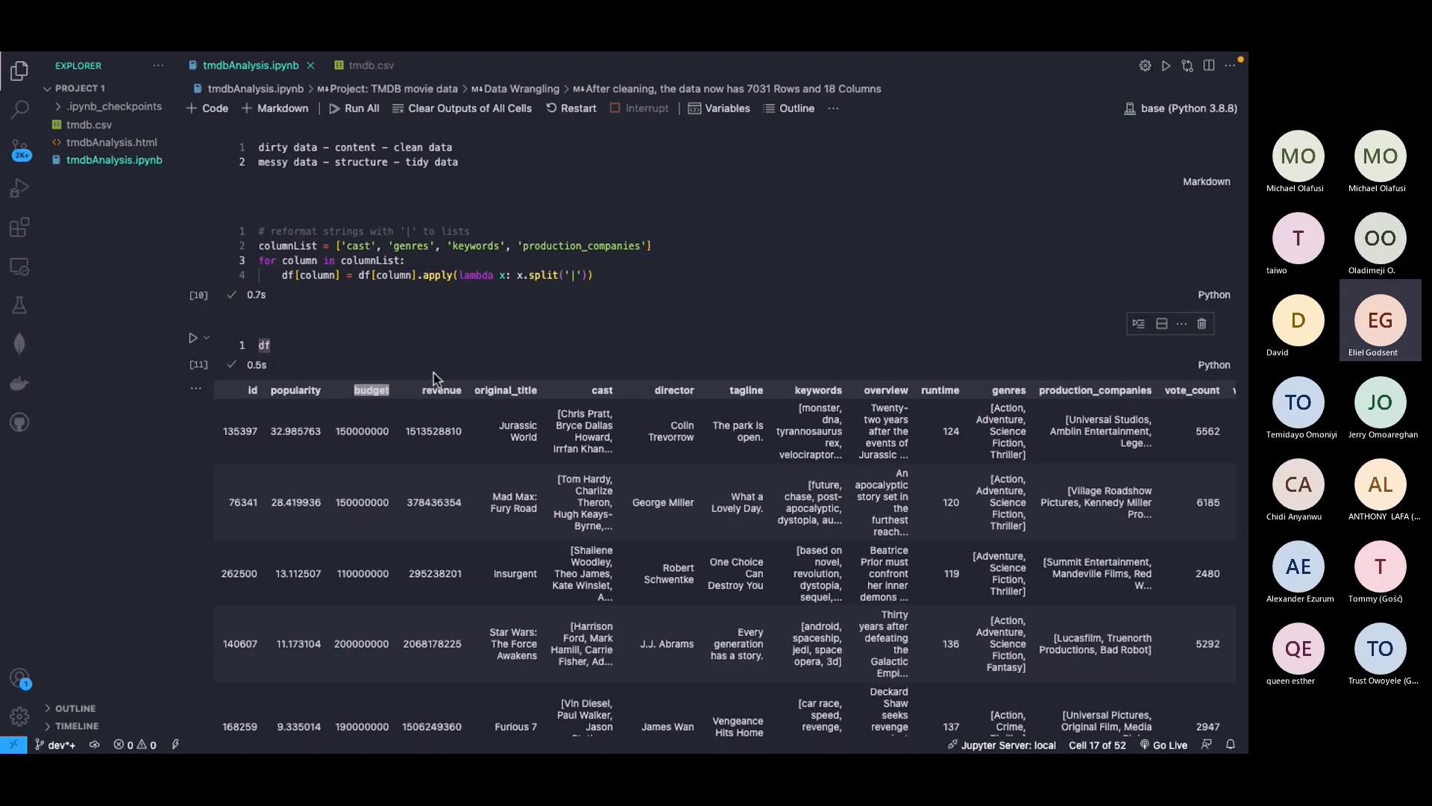
{"action": "scroll", "coordinate": [408, 375], "scroll_direction": "down", "scroll_amount": 10}
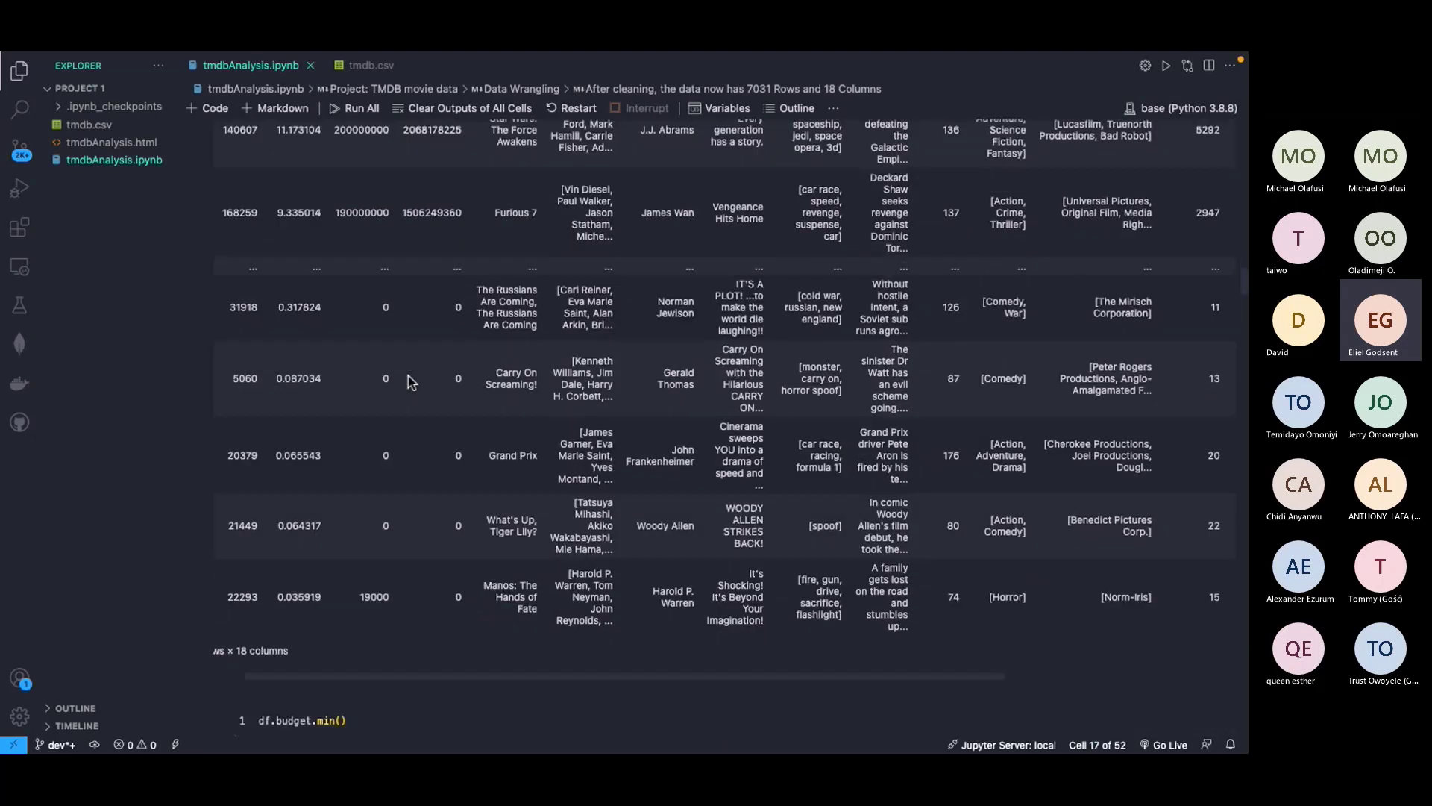
{"action": "scroll", "coordinate": [392, 512], "scroll_direction": "down", "scroll_amount": 3}
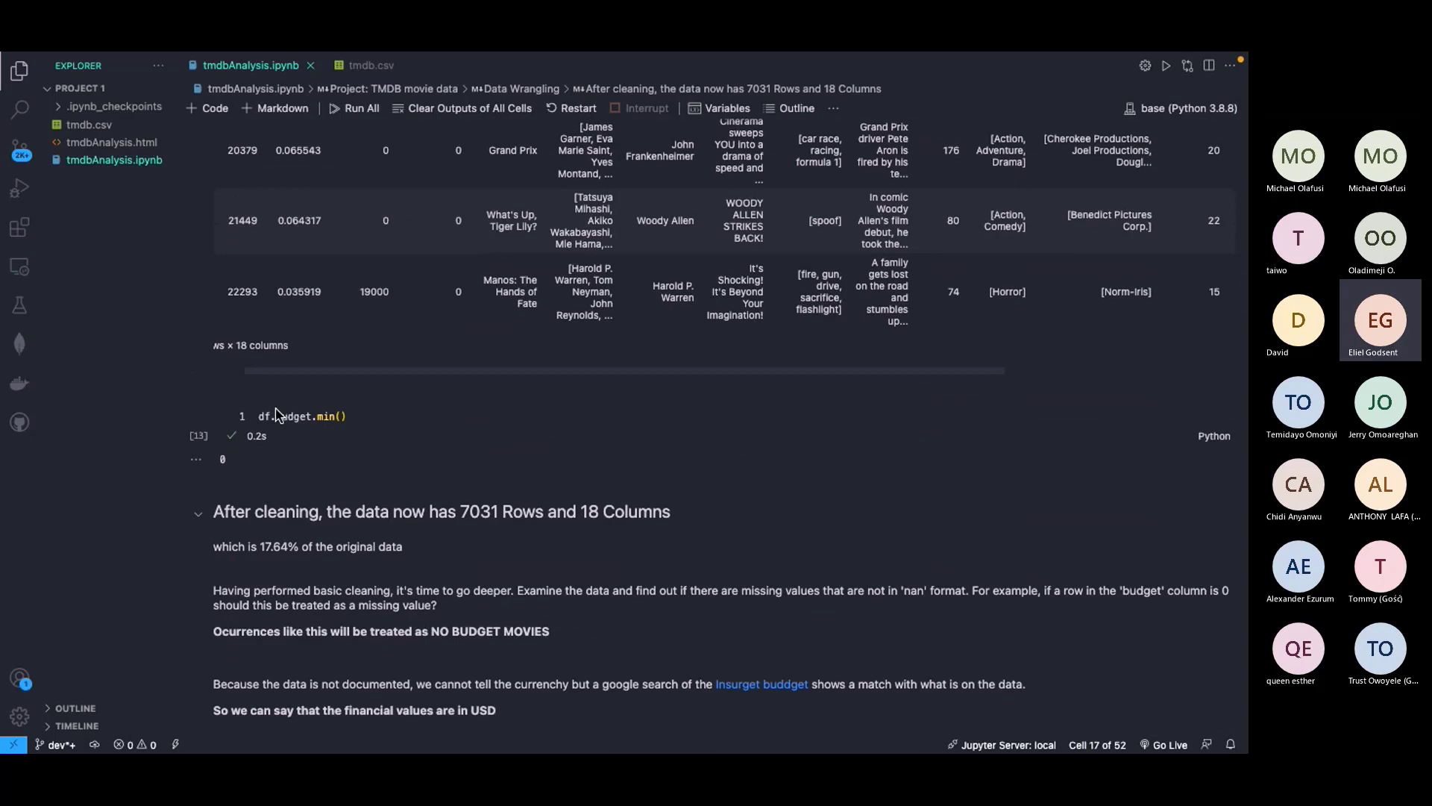
Step: Point out the df.budget.min() code and highlight its output, then revisit the budget values in the last df rows
{"action": "left_click", "coordinate": [353, 416]}
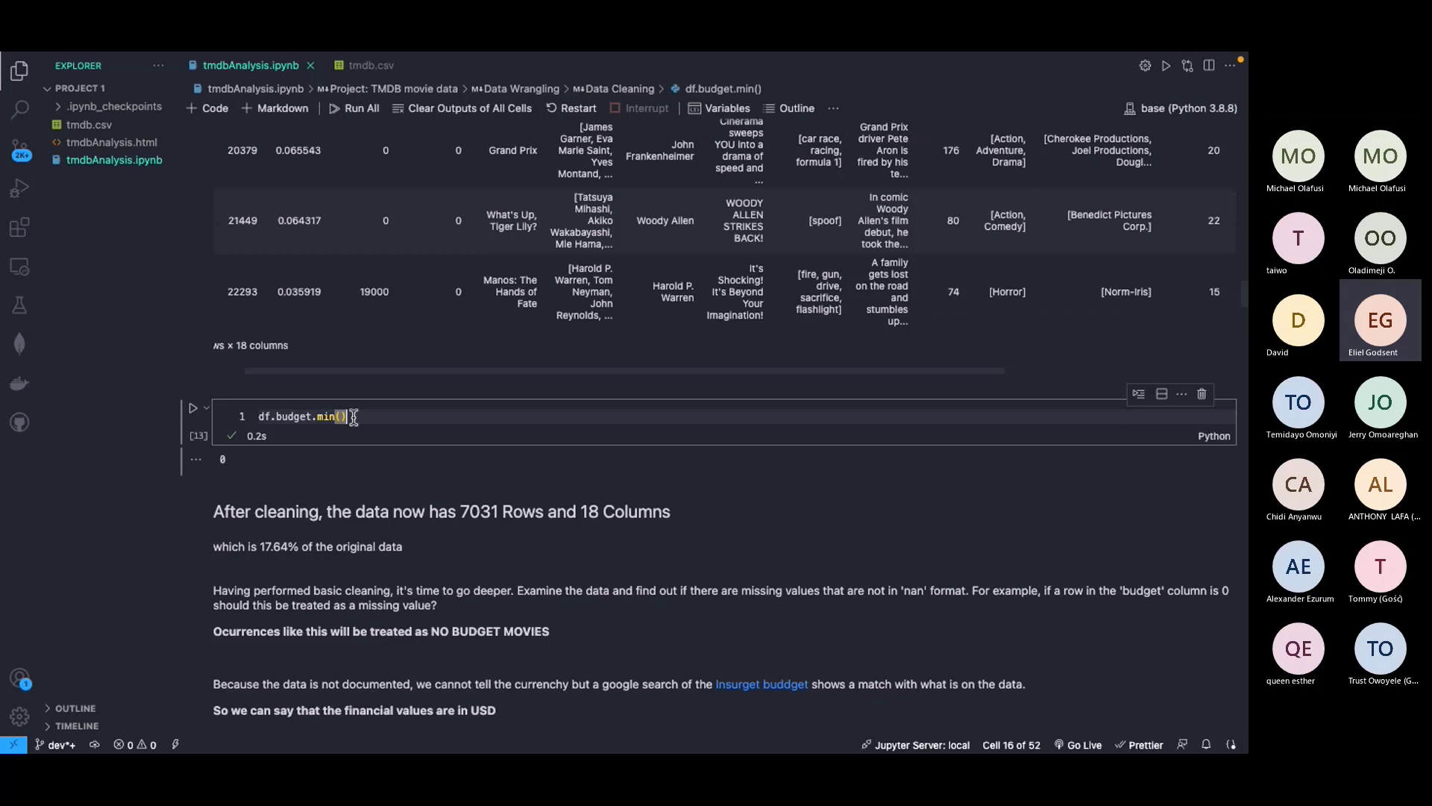
{"action": "left_click", "coordinate": [256, 458]}
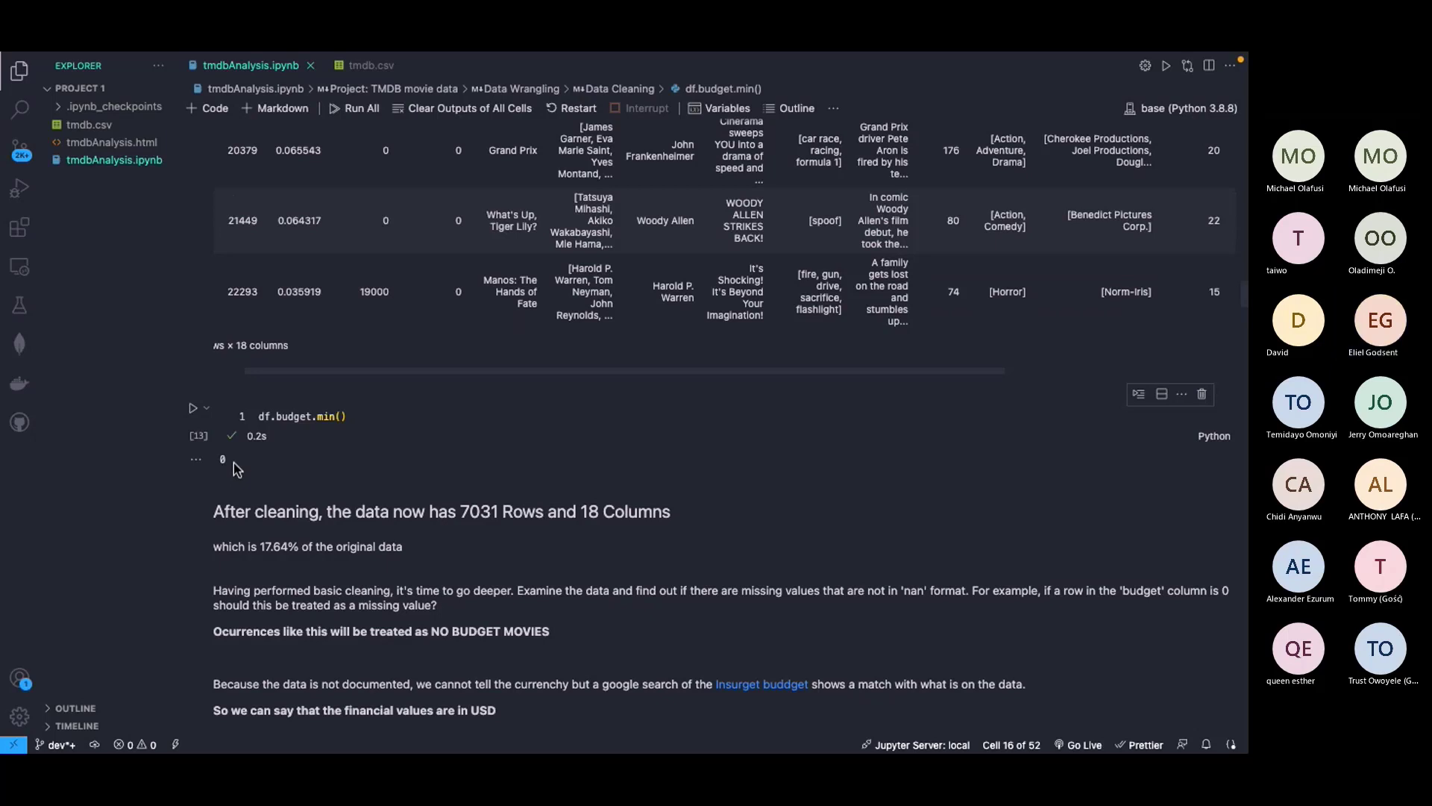
{"action": "left_click_drag", "start_coordinate": [233, 463], "coordinate": [202, 456]}
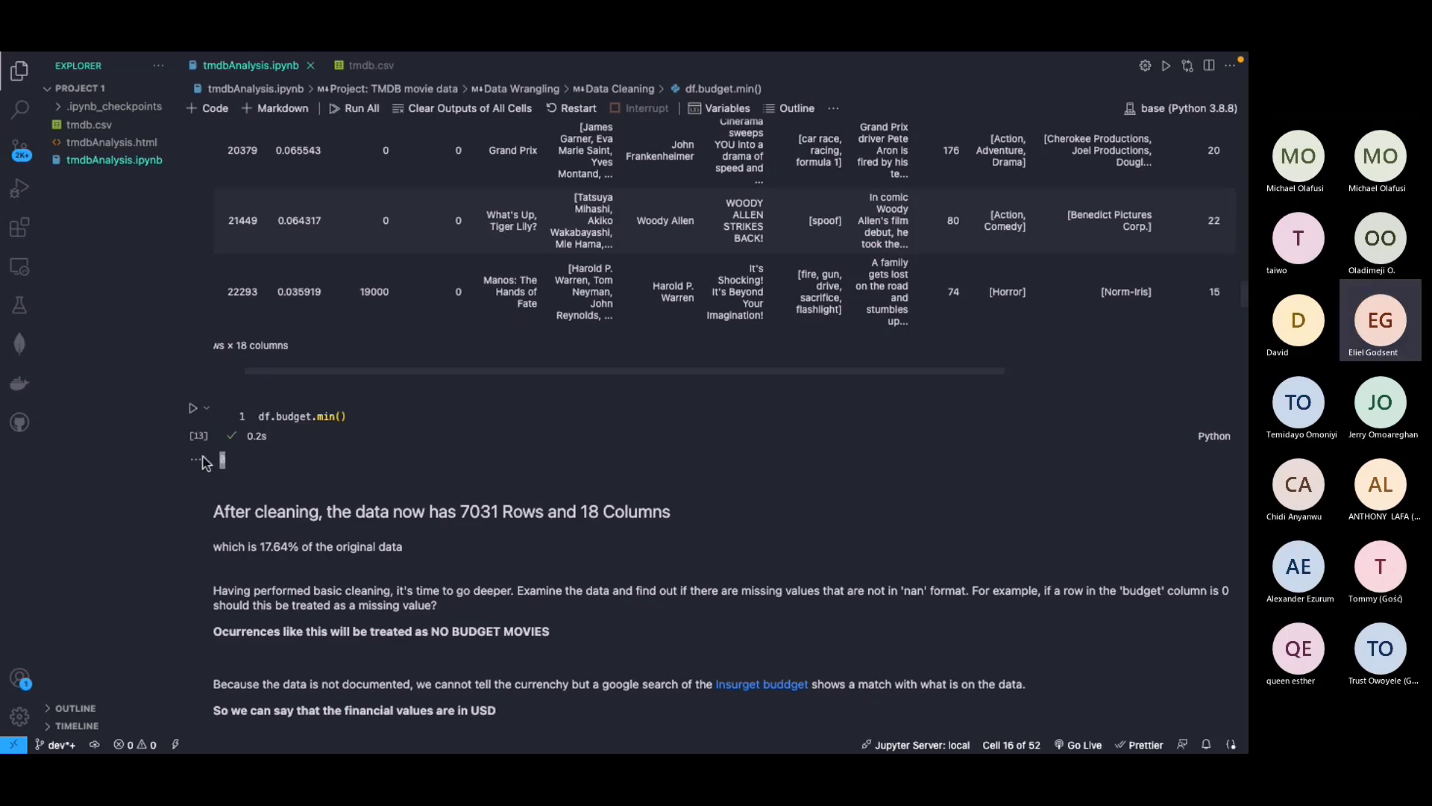
{"action": "left_click", "coordinate": [232, 463]}
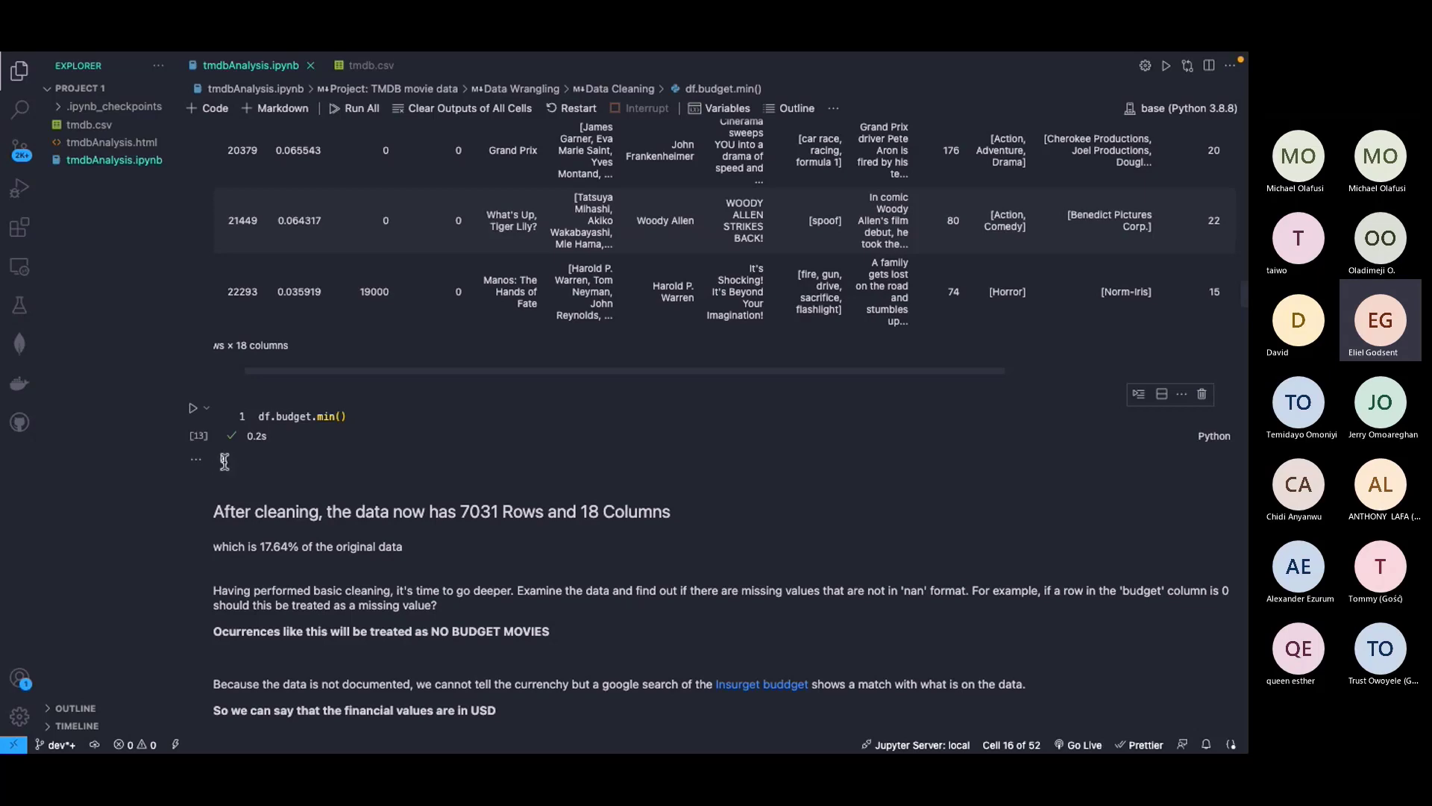
{"action": "scroll", "coordinate": [248, 471], "scroll_direction": "up", "scroll_amount": 3}
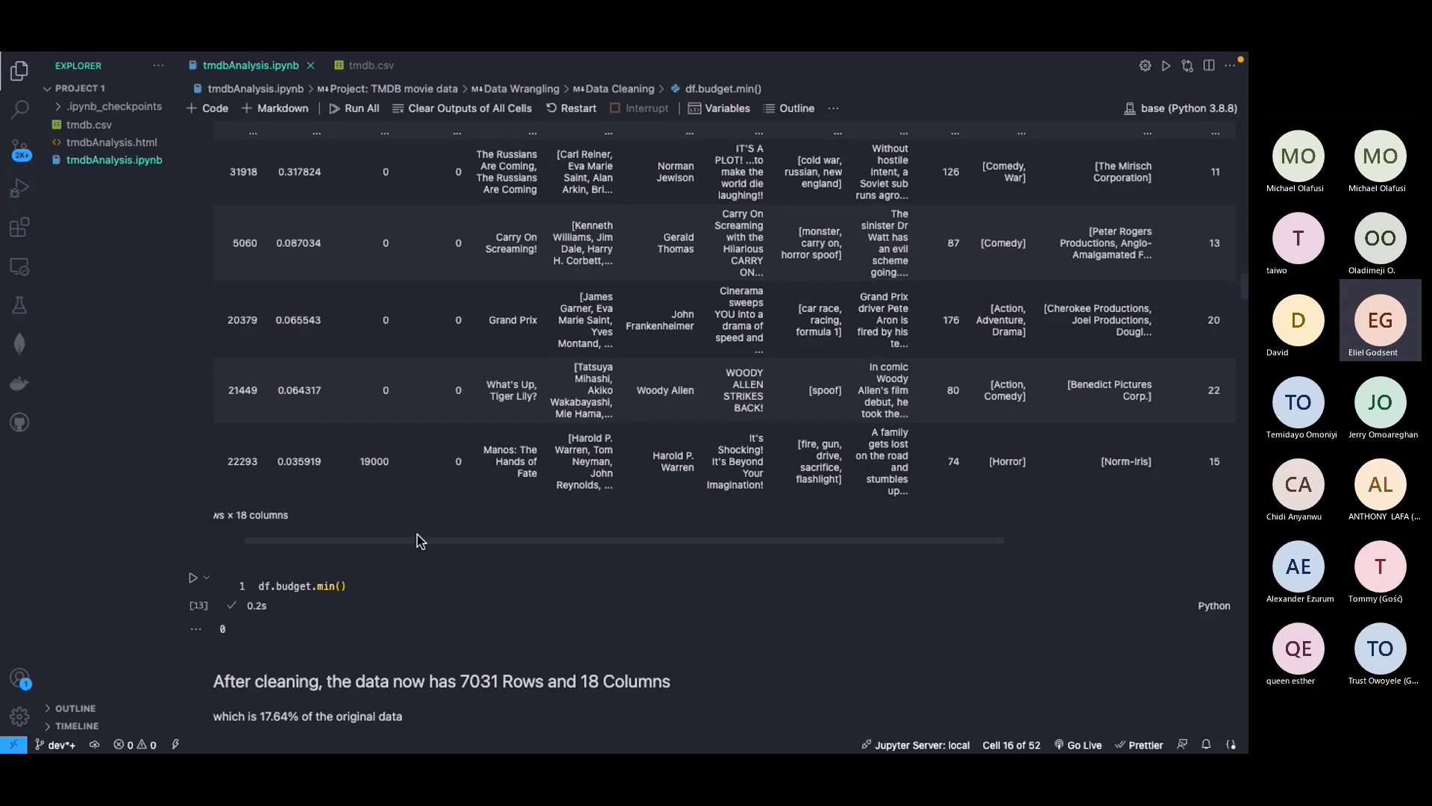
Step: Switch to the browser and search Google for "no budget movies" in the spreadsheet's tab
{"action": "key", "text": "alt+Tab"}
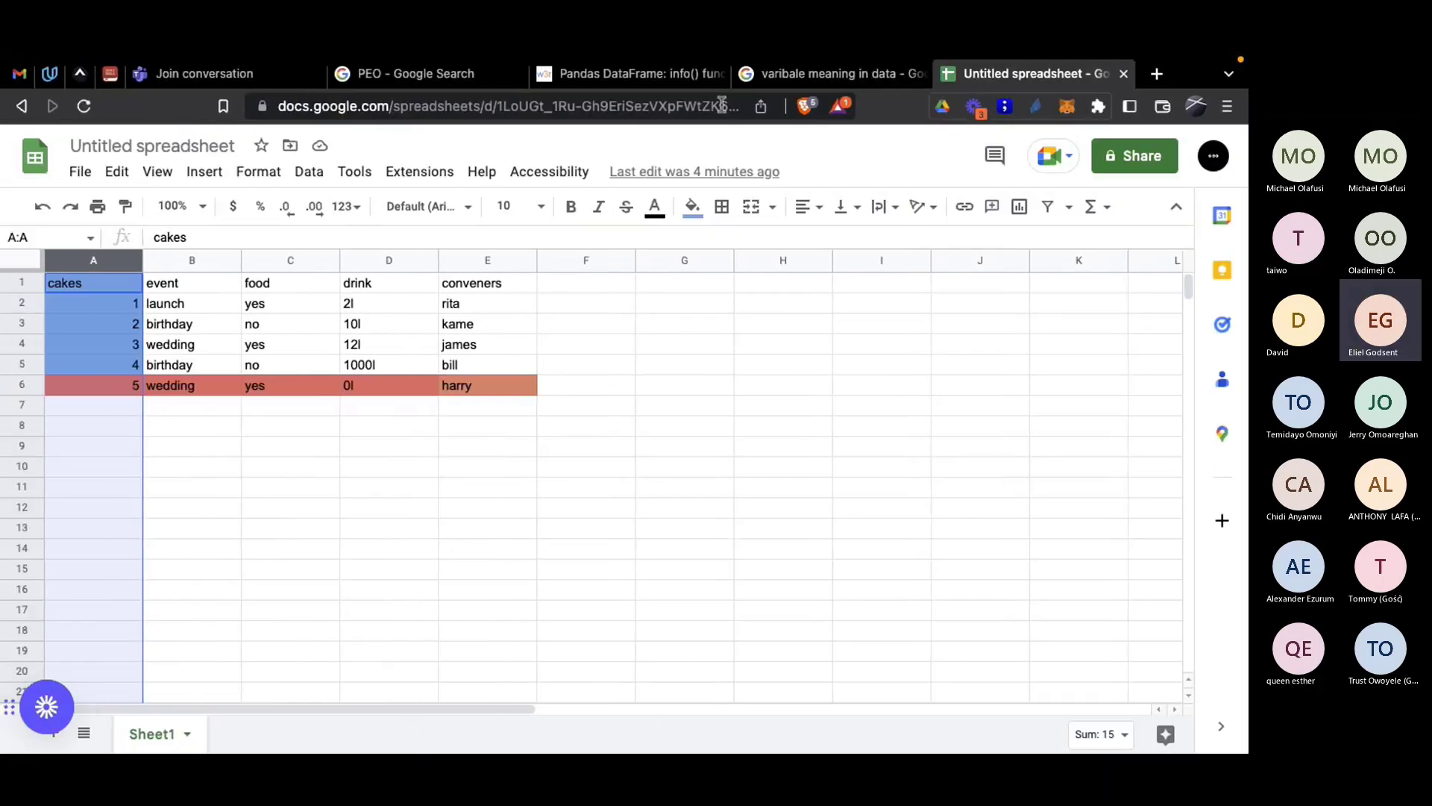
{"action": "left_click", "coordinate": [631, 109]}
{"action": "type", "text": "no "}
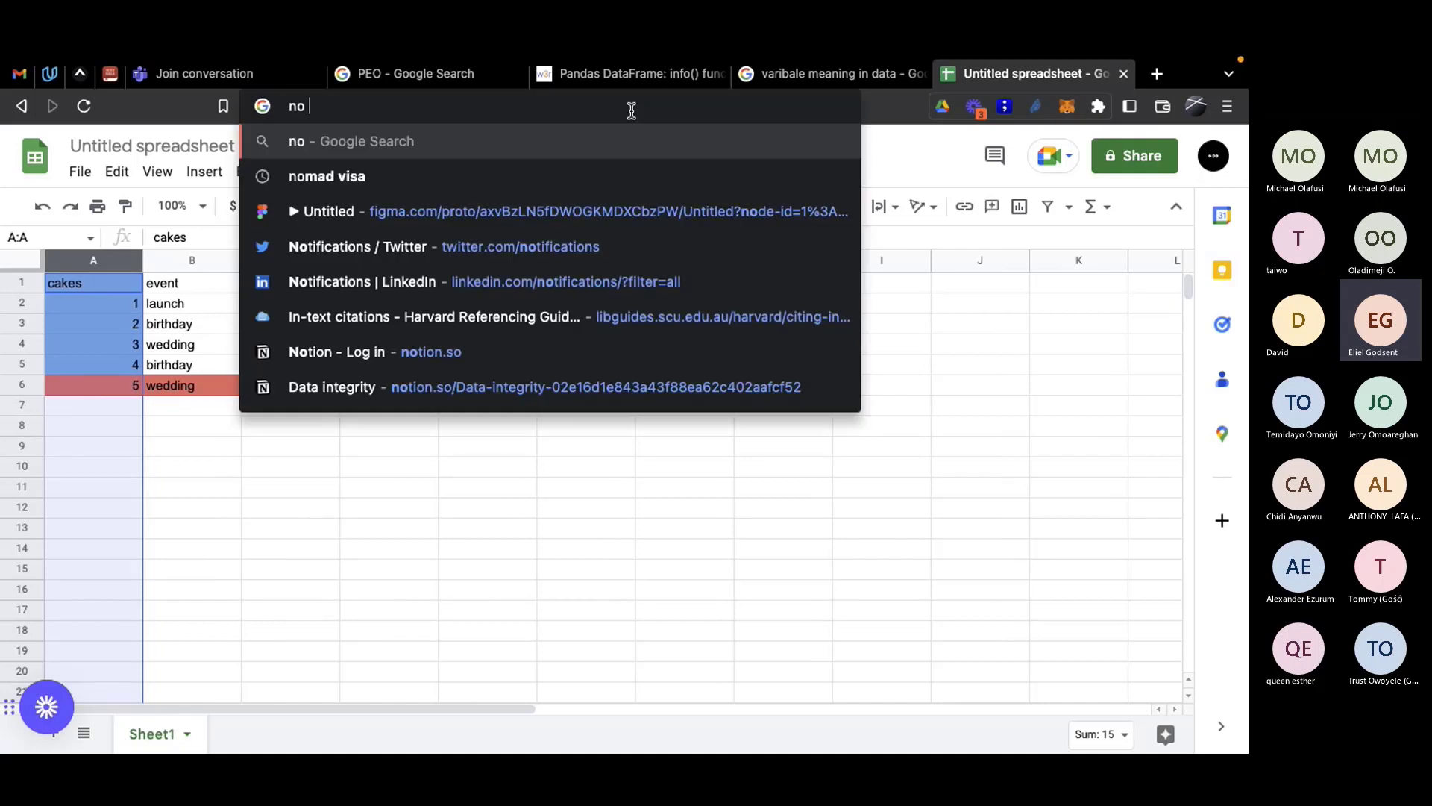
{"action": "type", "text": "budget moviews"}
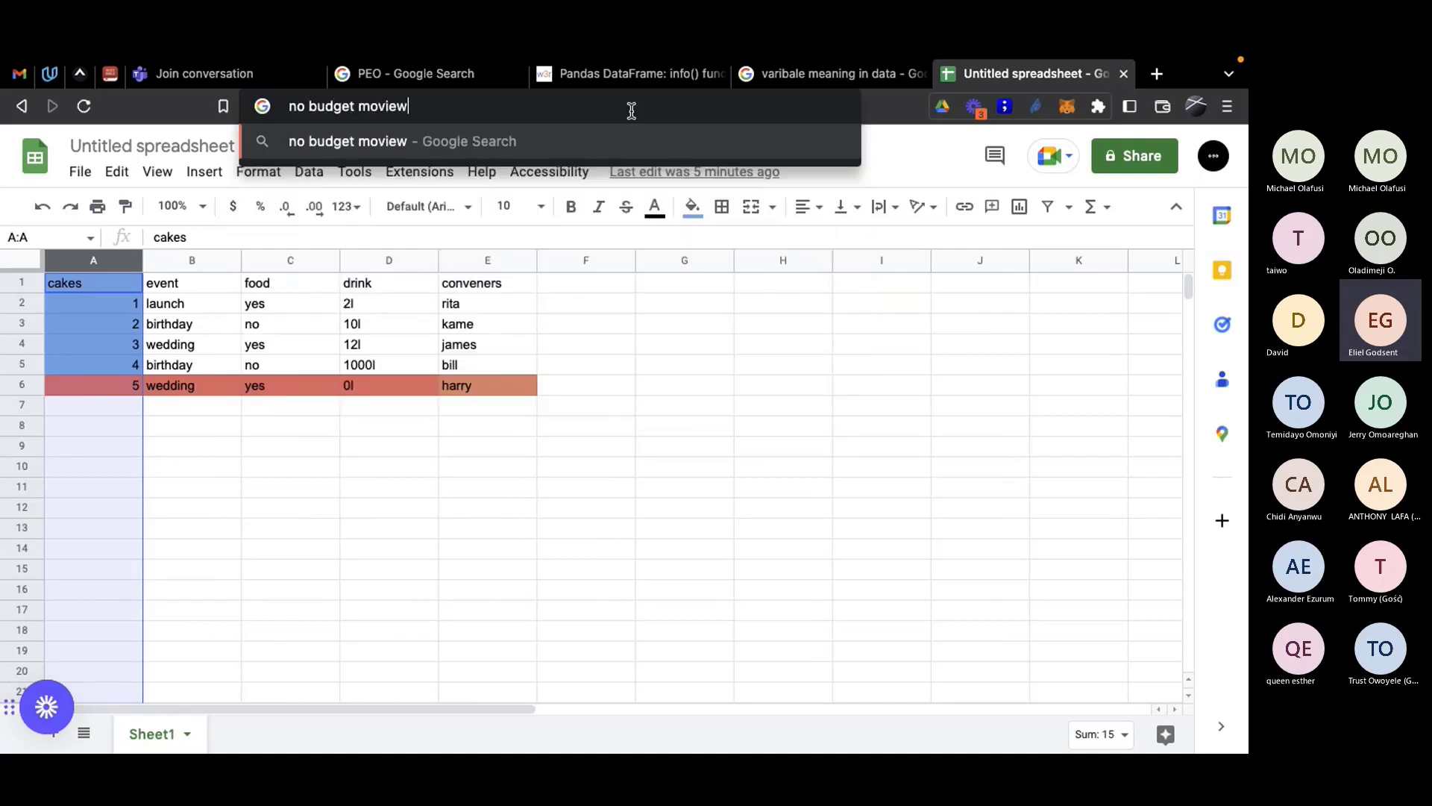
{"action": "key", "text": "BackSpace"}
{"action": "key", "text": "BackSpace"}
{"action": "type", "text": "s"}
{"action": "key", "text": "Return"}
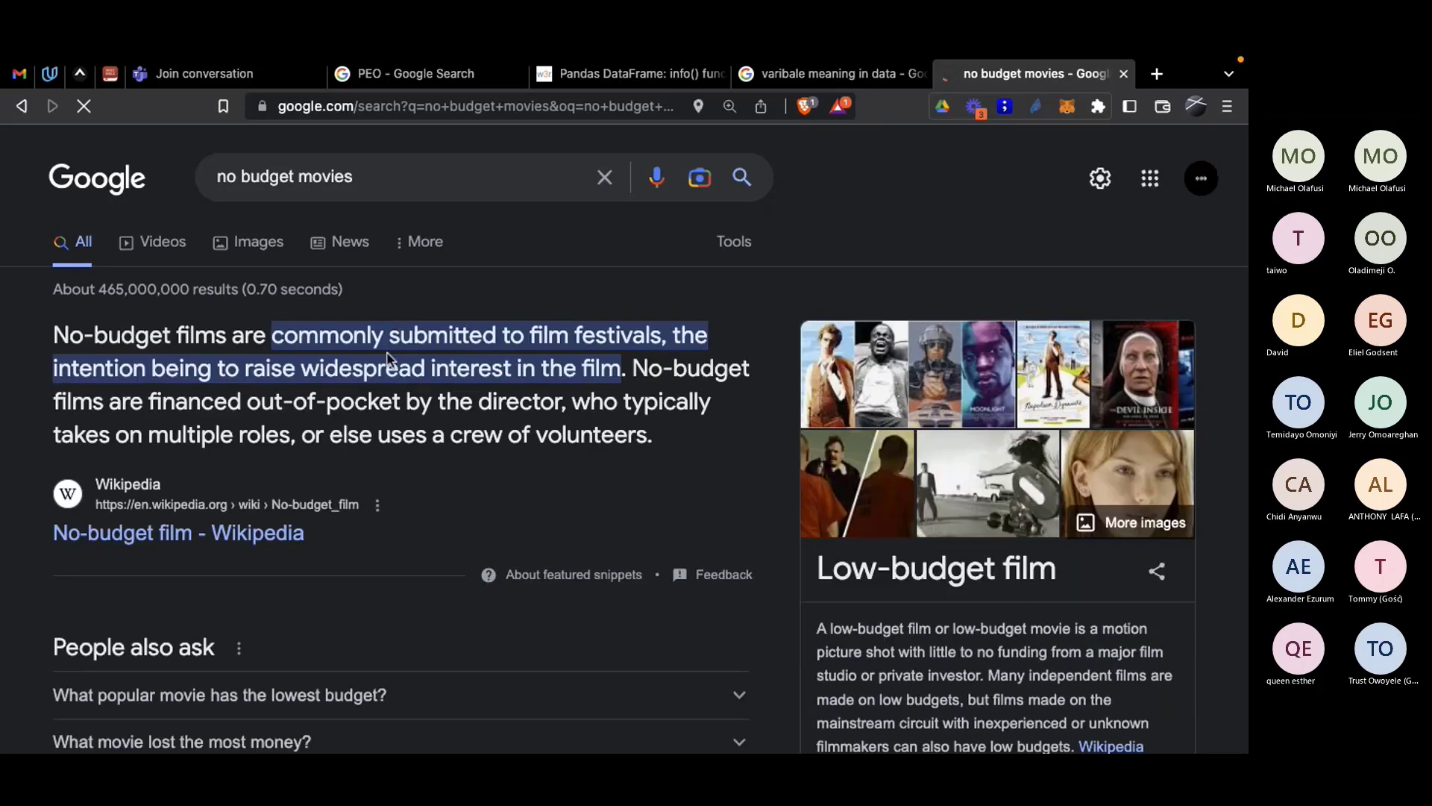
Step: Look over the no-budget film snippet, the related questions, the film article results and the related searches
{"action": "scroll", "coordinate": [392, 365], "scroll_direction": "down", "scroll_amount": 1}
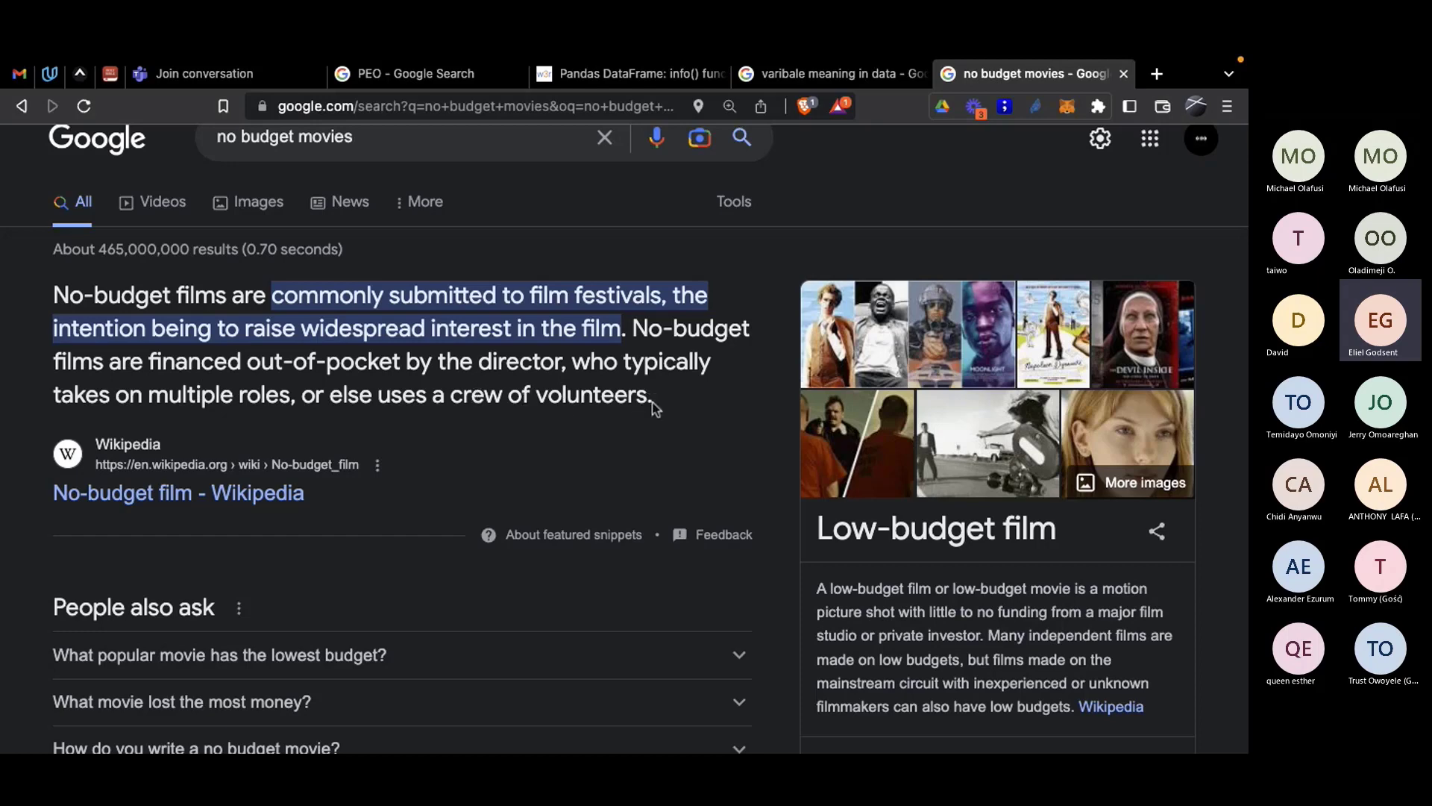
{"action": "scroll", "coordinate": [652, 401], "scroll_direction": "down", "scroll_amount": 2}
{"action": "scroll", "coordinate": [652, 401], "scroll_direction": "down", "scroll_amount": 2}
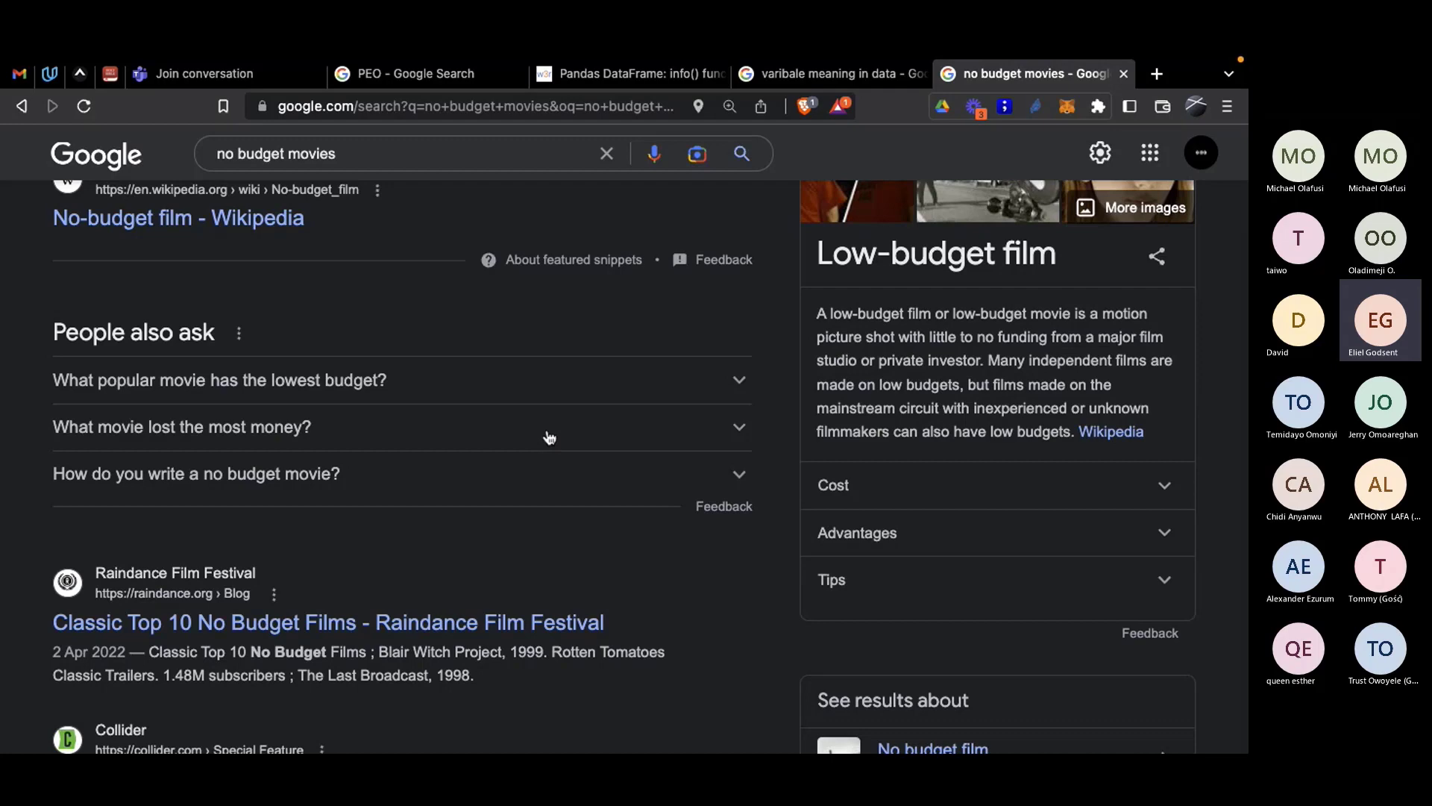
{"action": "scroll", "coordinate": [549, 437], "scroll_direction": "up", "scroll_amount": 3}
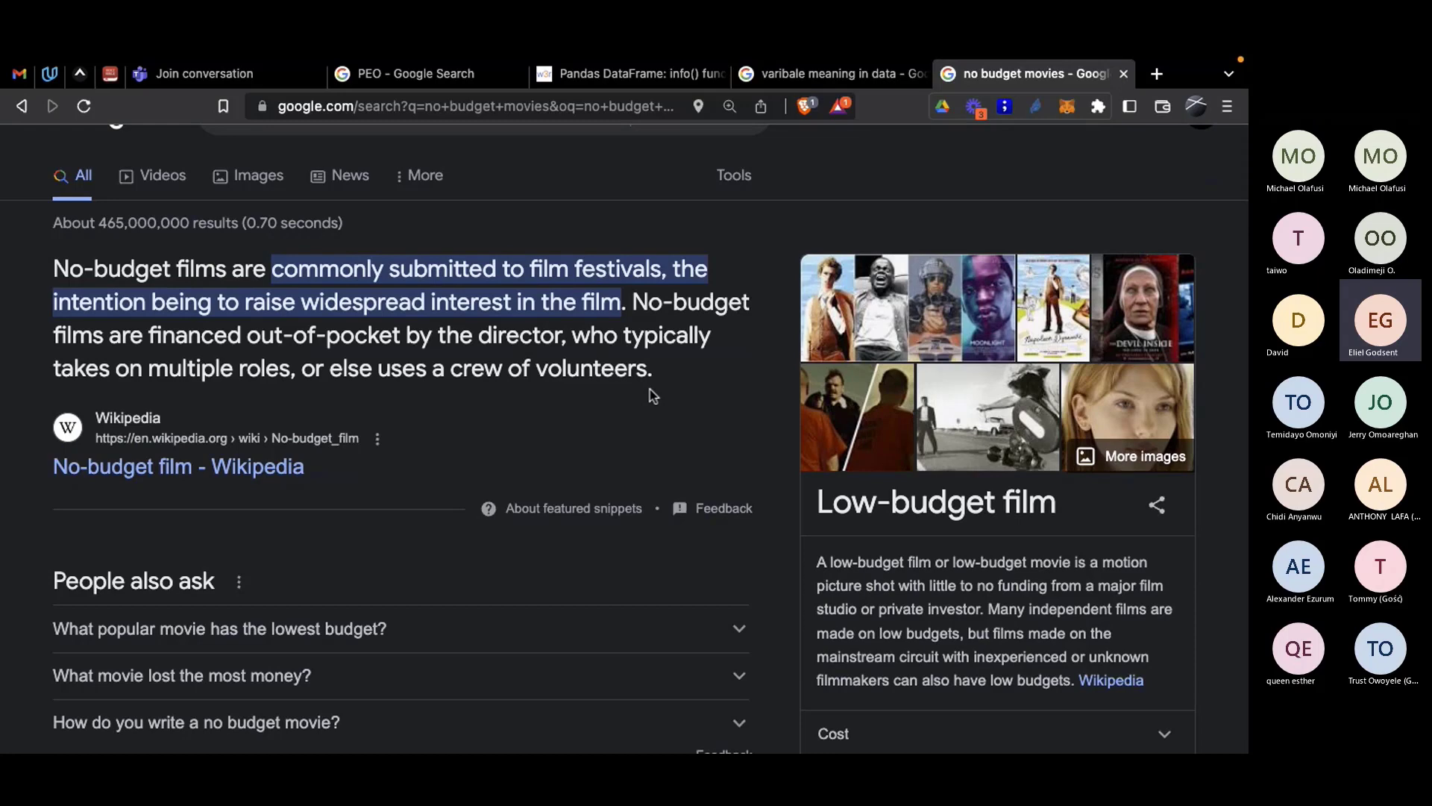
{"action": "scroll", "coordinate": [653, 395], "scroll_direction": "down", "scroll_amount": 2}
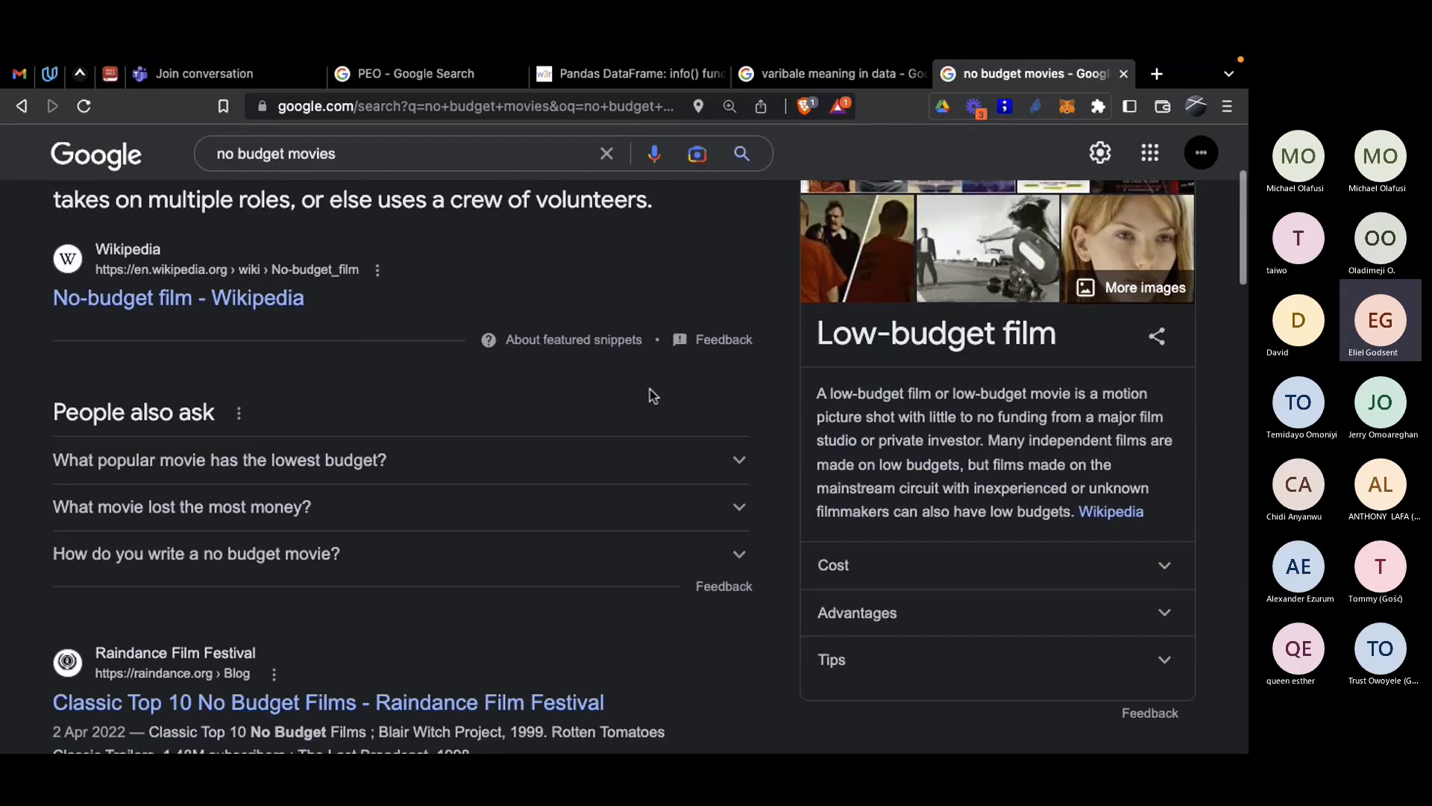
{"action": "scroll", "coordinate": [474, 502], "scroll_direction": "down", "scroll_amount": 1}
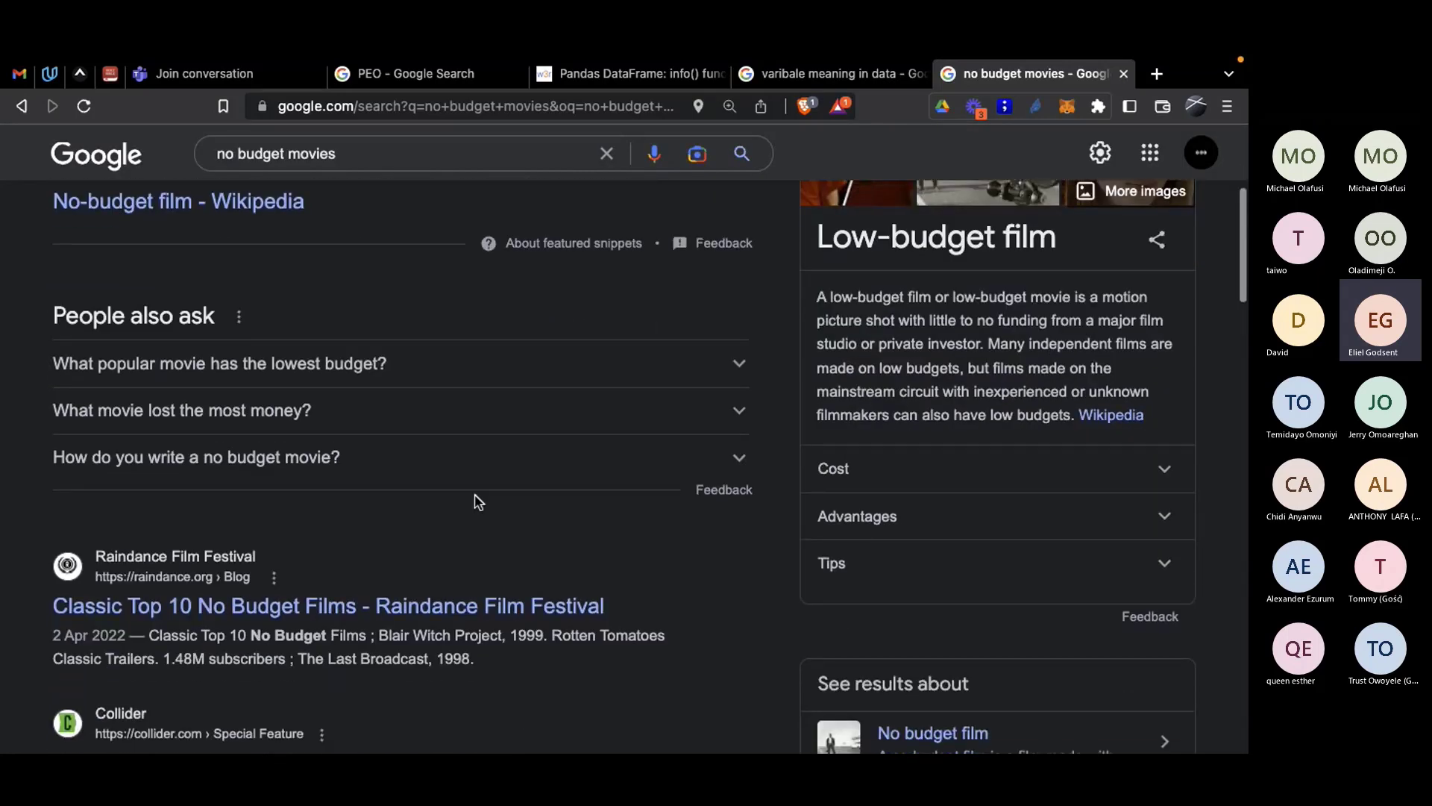
{"action": "scroll", "coordinate": [474, 501], "scroll_direction": "down", "scroll_amount": 2}
{"action": "scroll", "coordinate": [474, 502], "scroll_direction": "up", "scroll_amount": 2}
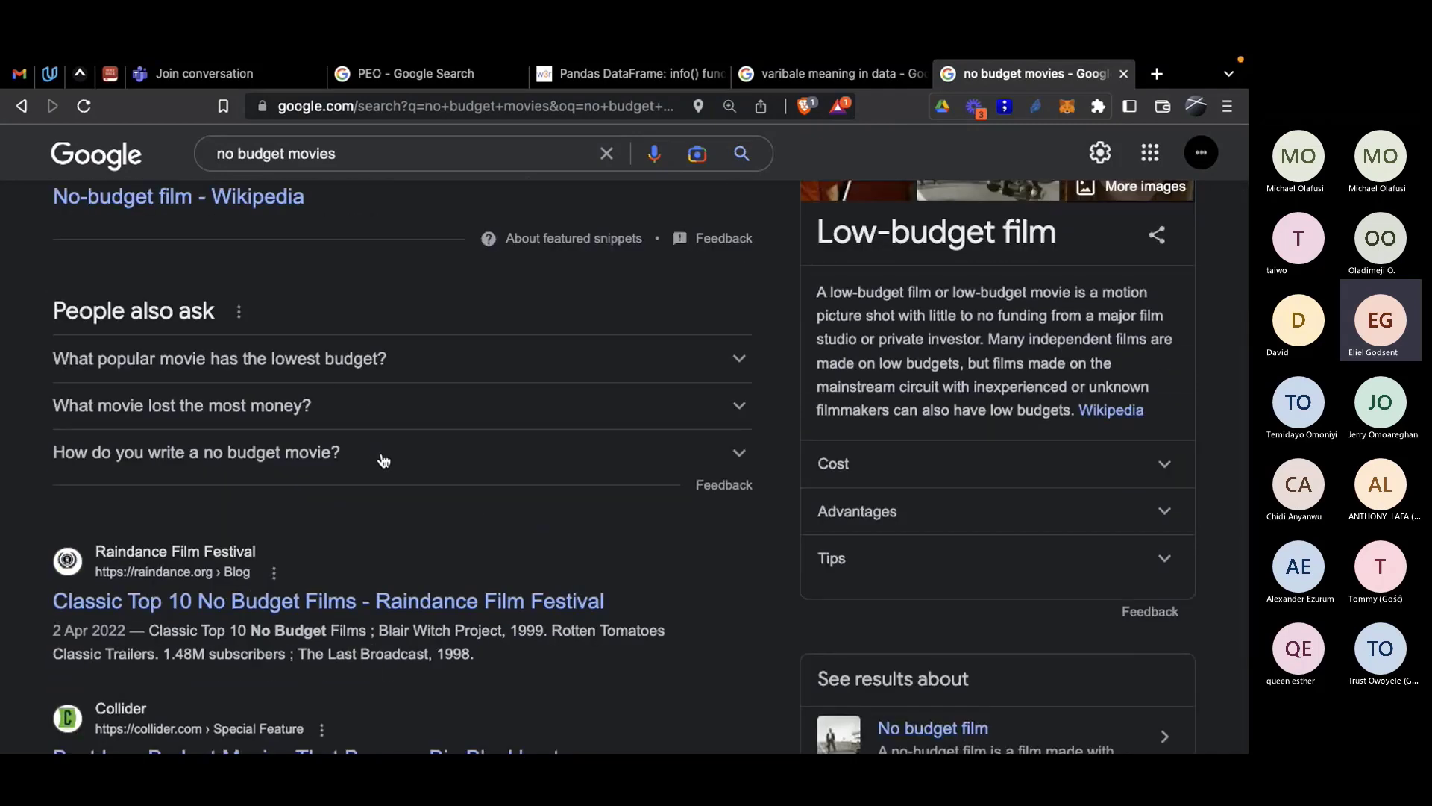
{"action": "scroll", "coordinate": [383, 460], "scroll_direction": "down", "scroll_amount": 6}
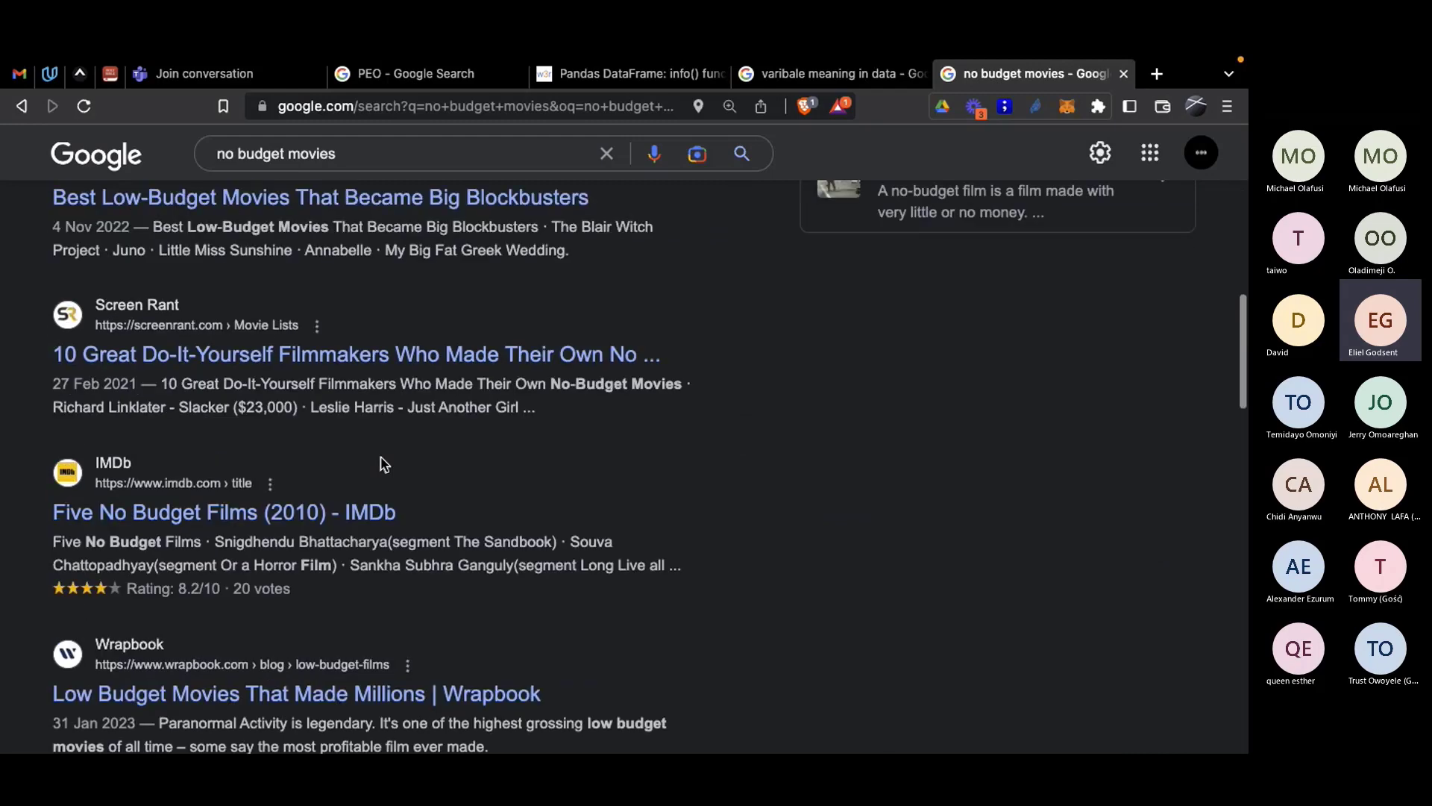
{"action": "scroll", "coordinate": [383, 463], "scroll_direction": "down", "scroll_amount": 5}
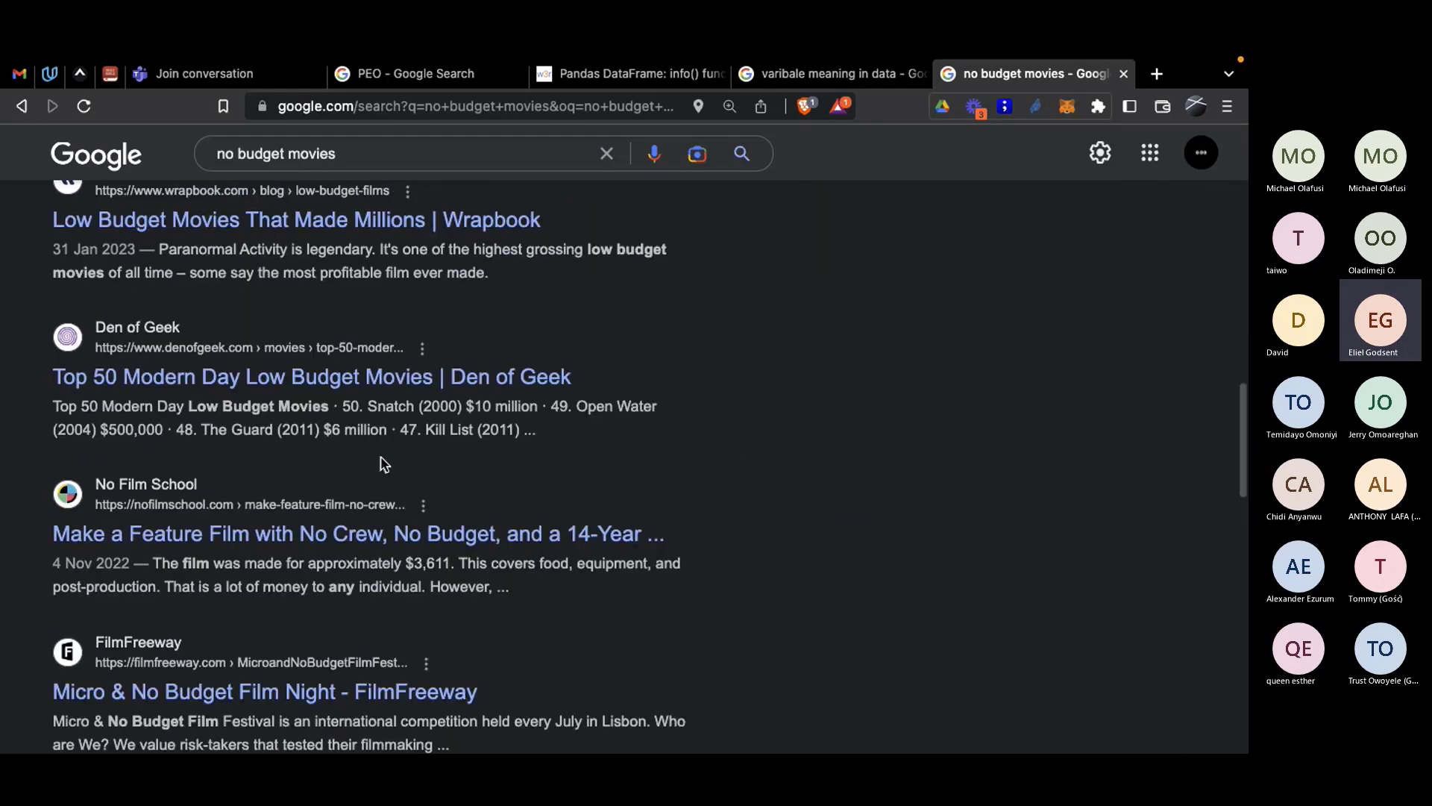
{"action": "scroll", "coordinate": [384, 464], "scroll_direction": "down", "scroll_amount": 2}
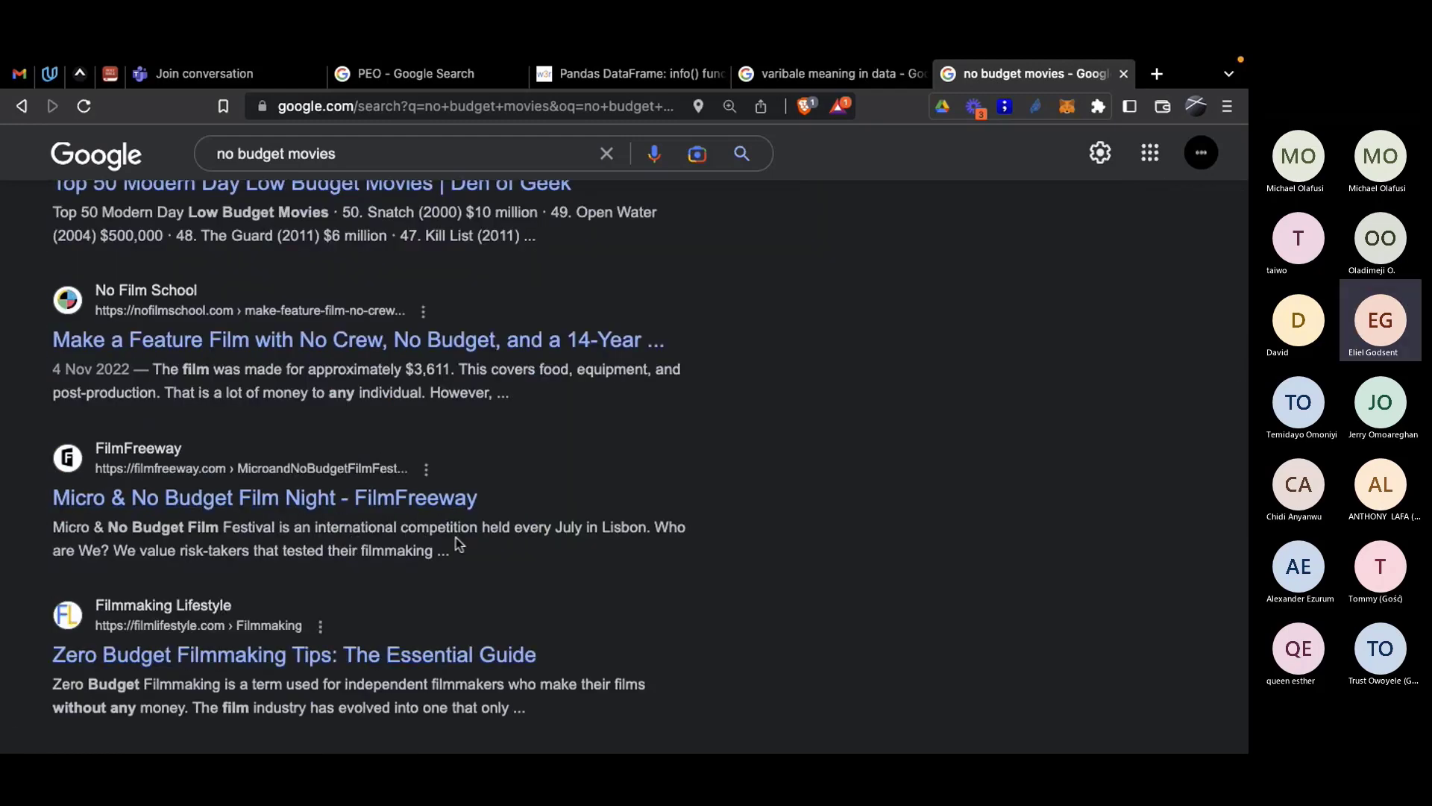
{"action": "scroll", "coordinate": [458, 545], "scroll_direction": "down", "scroll_amount": 1}
{"action": "scroll", "coordinate": [457, 545], "scroll_direction": "down", "scroll_amount": 3}
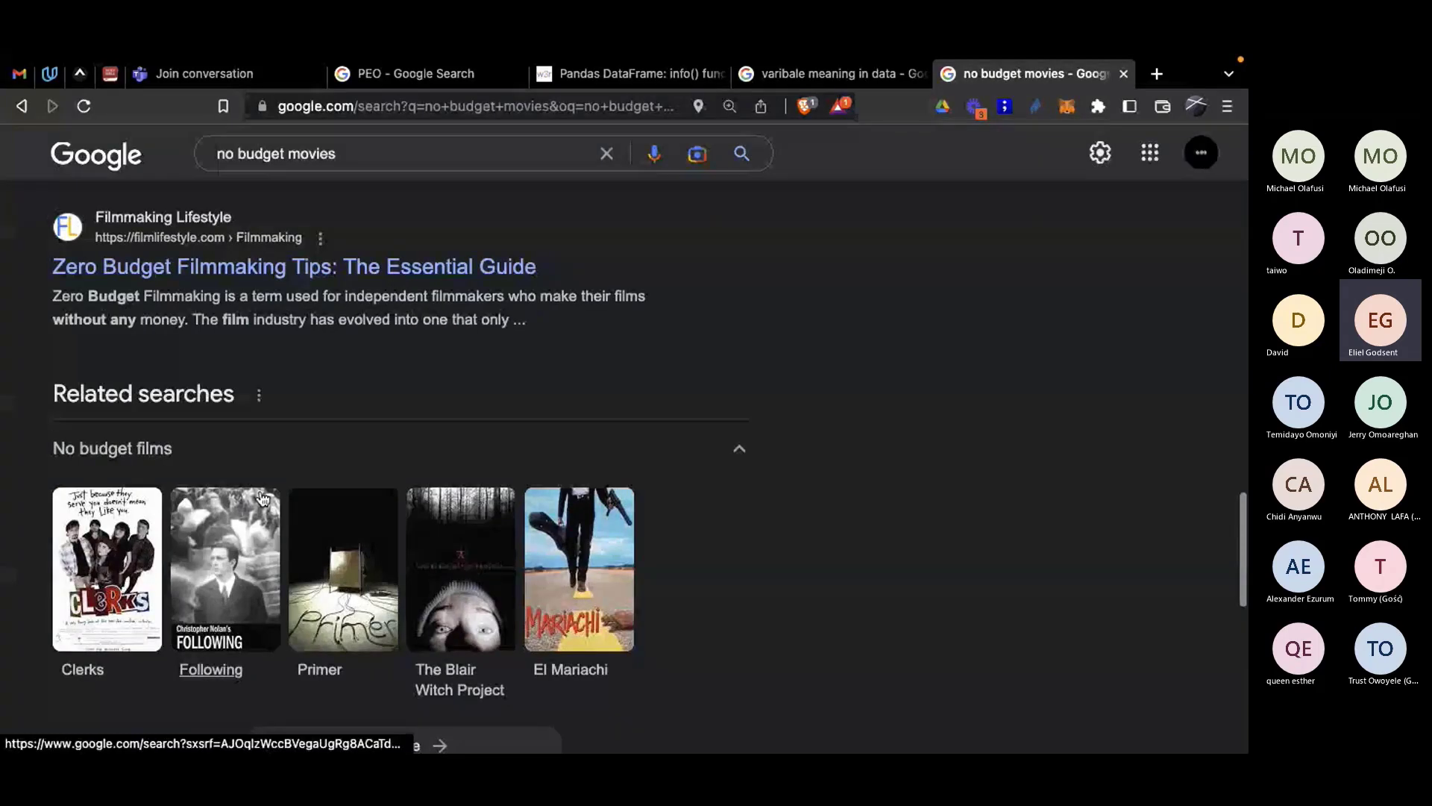
{"action": "scroll", "coordinate": [261, 497], "scroll_direction": "up", "scroll_amount": 20}
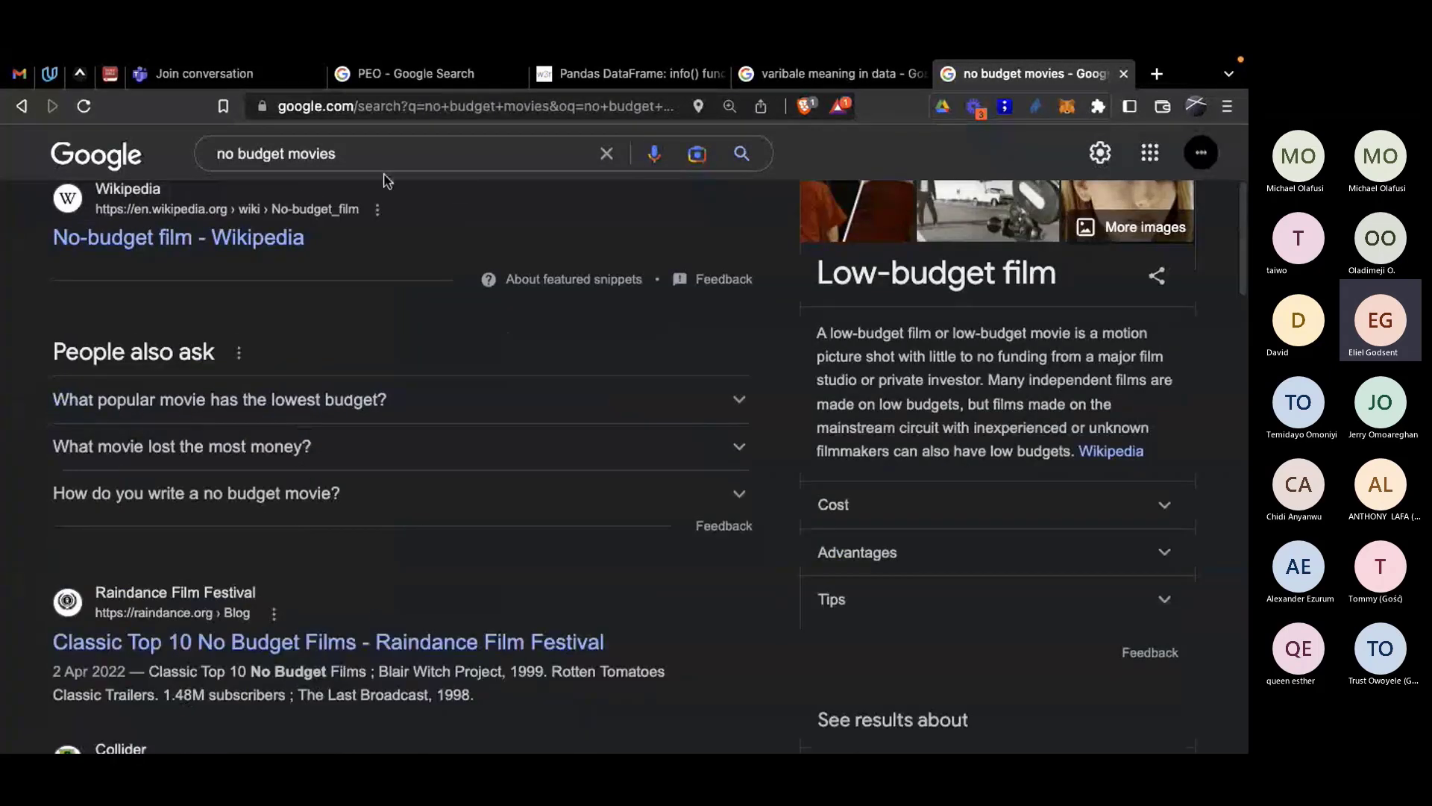
Step: Refine the search to "what is a no budget movies" and highlight the end of the definition in the Wikipedia result
{"action": "left_click", "coordinate": [377, 150]}
{"action": "key", "text": "Home"}
{"action": "type", "text": "what is"}
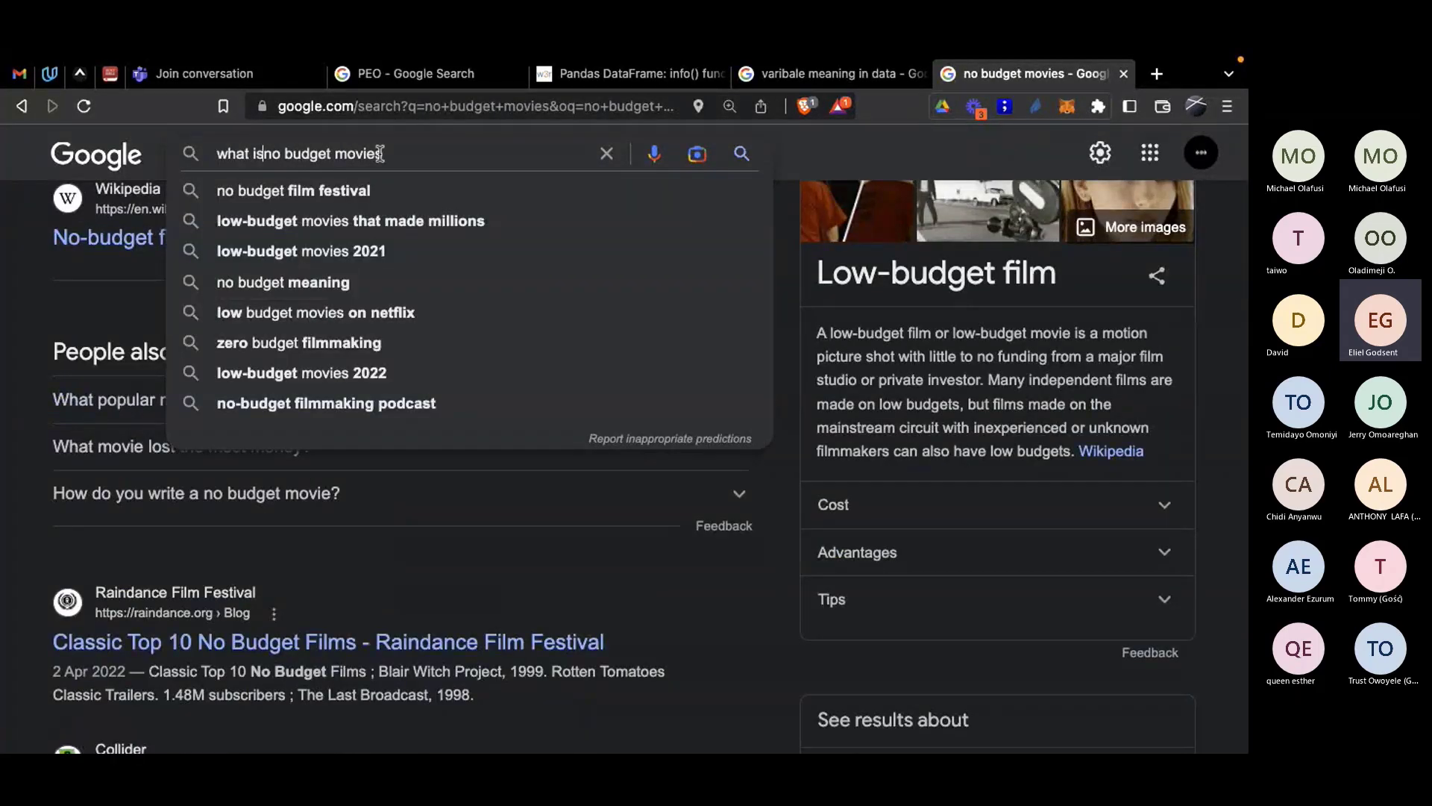
{"action": "type", "text": " a"}
{"action": "key", "text": "Return"}
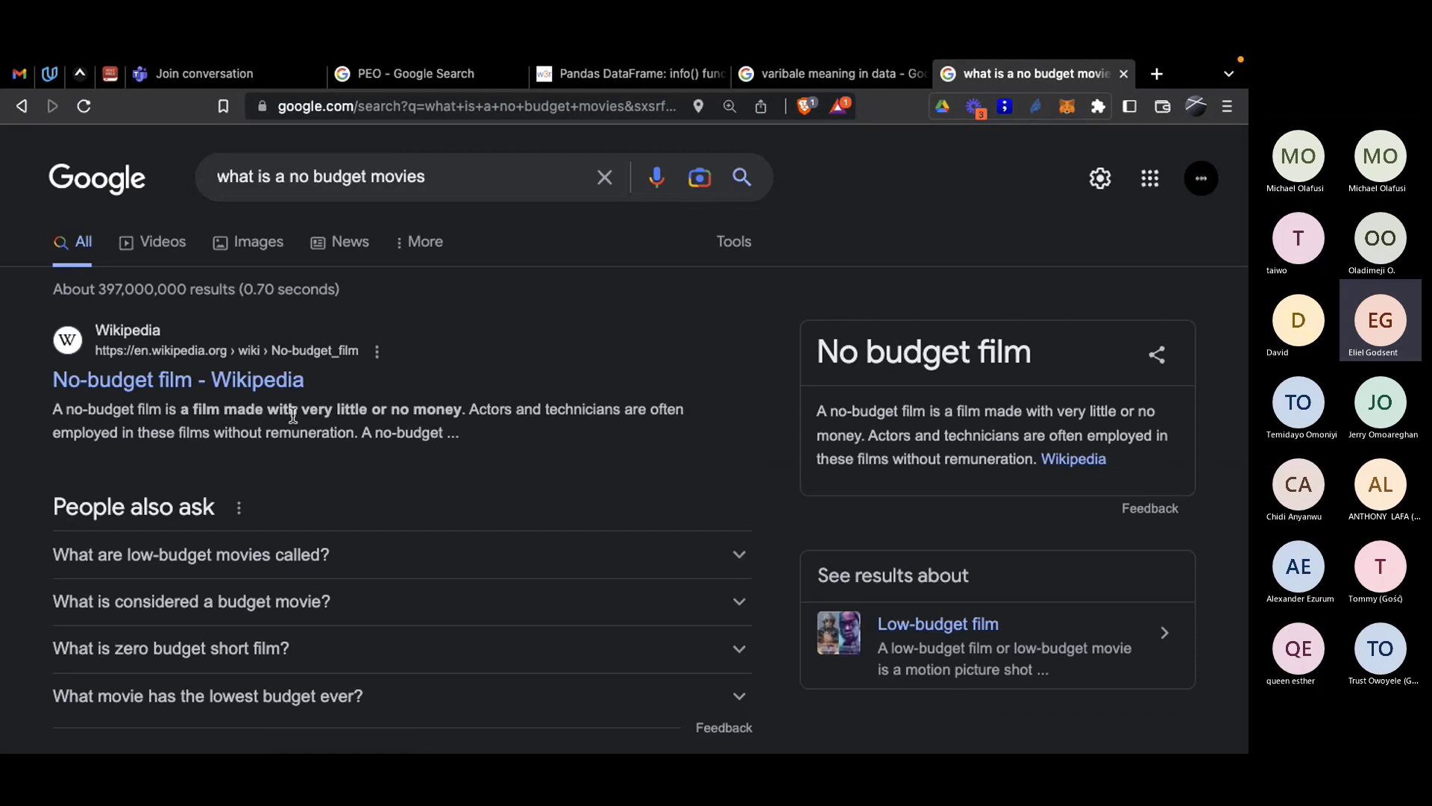
{"action": "left_click_drag", "start_coordinate": [391, 409], "coordinate": [464, 408]}
{"action": "left_click", "coordinate": [556, 347]}
Step: Glance at the notebook's budget values and look through the no-budget search results down to the related searches
{"action": "key", "text": "ctrl+Right"}
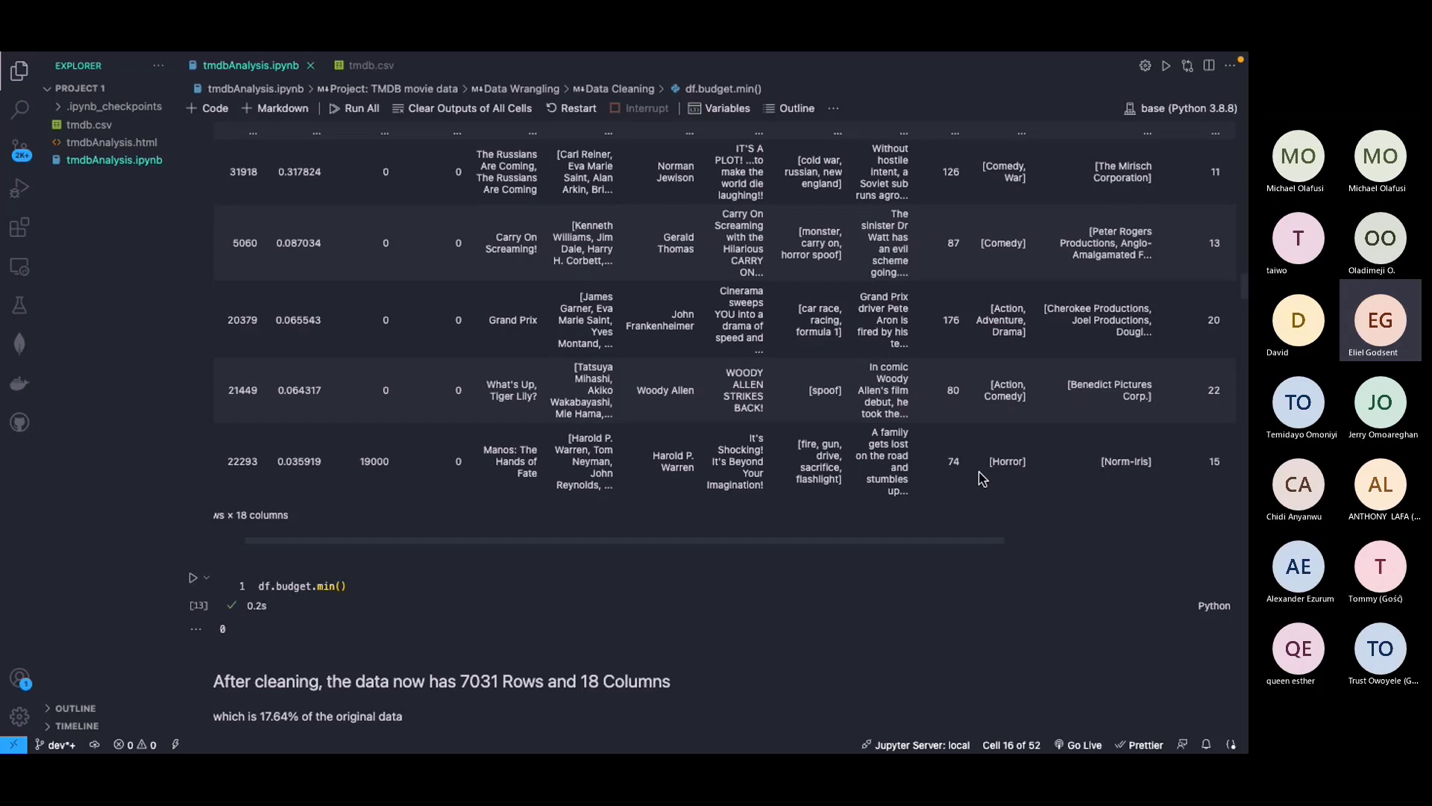
{"action": "key", "text": "ctrl+Left"}
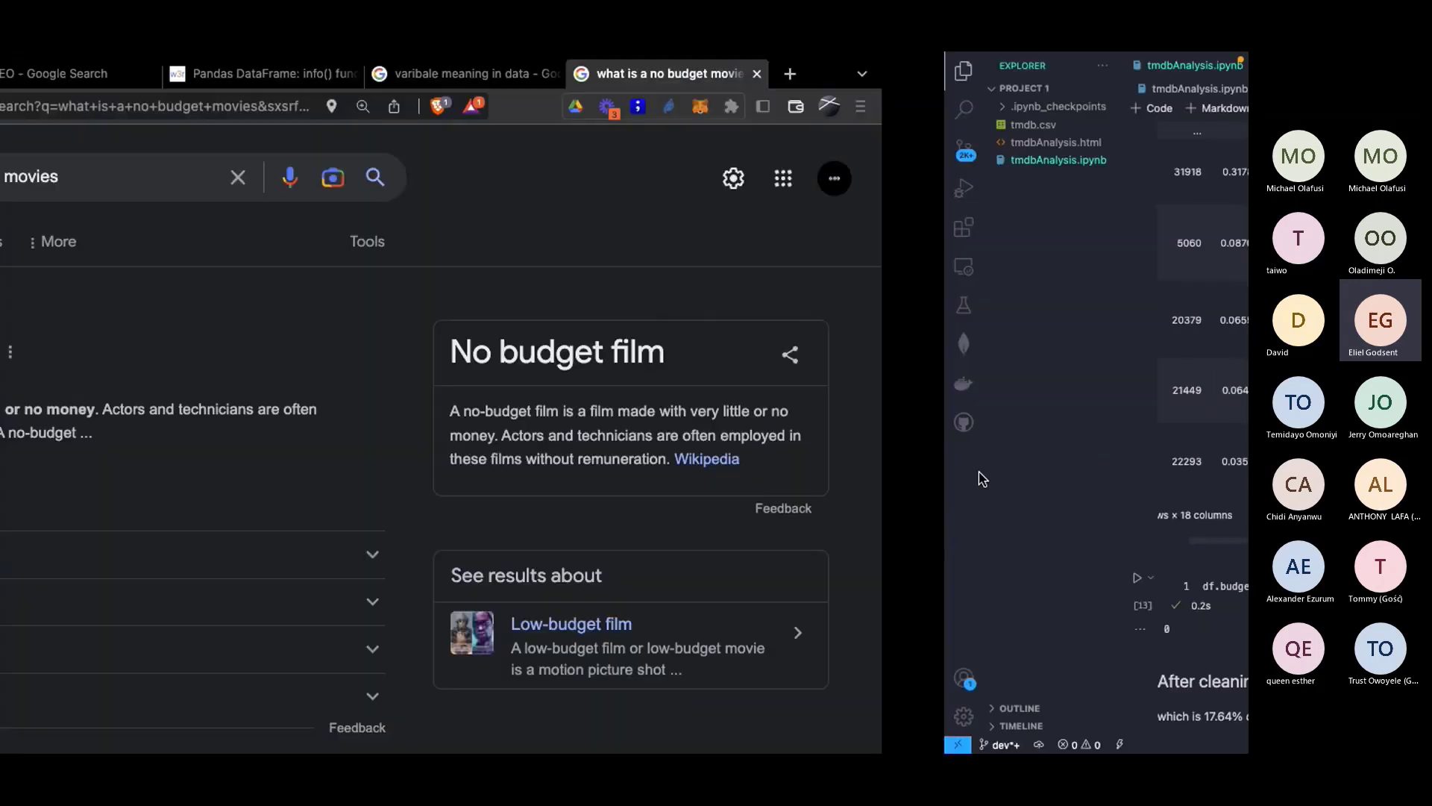
{"action": "scroll", "coordinate": [689, 487], "scroll_direction": "down", "scroll_amount": 20}
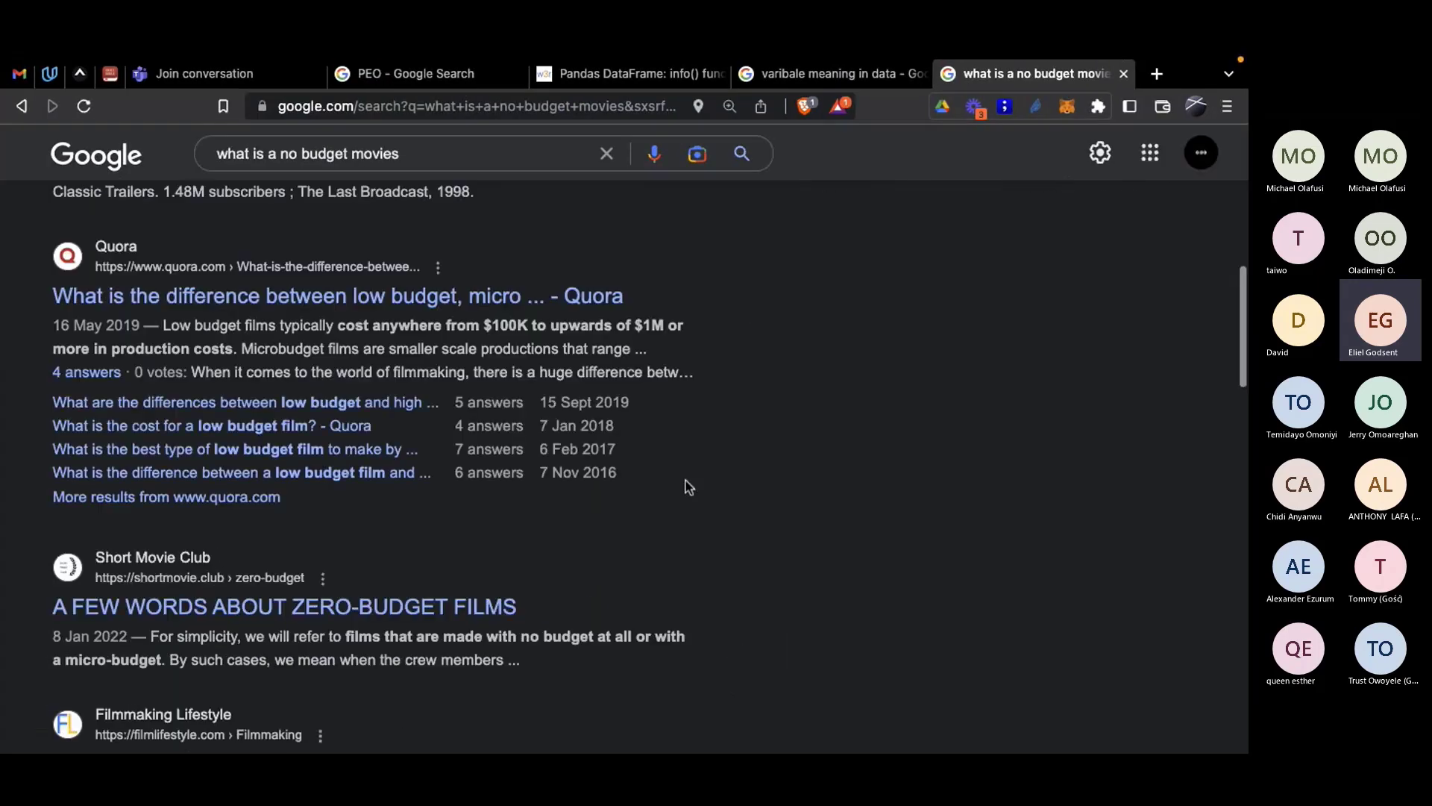
{"action": "scroll", "coordinate": [688, 487], "scroll_direction": "up", "scroll_amount": 3}
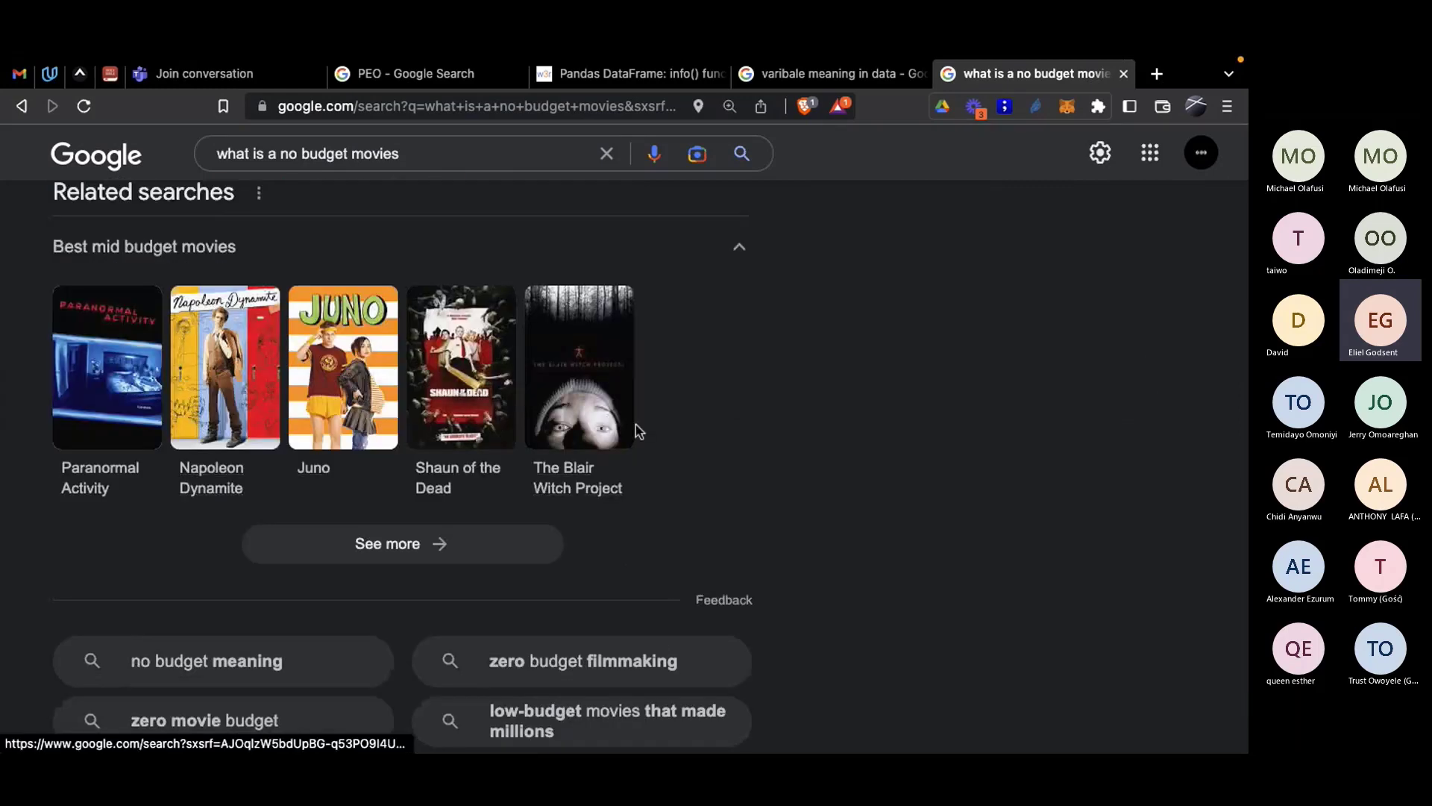
{"action": "key", "text": "ctrl+Right"}
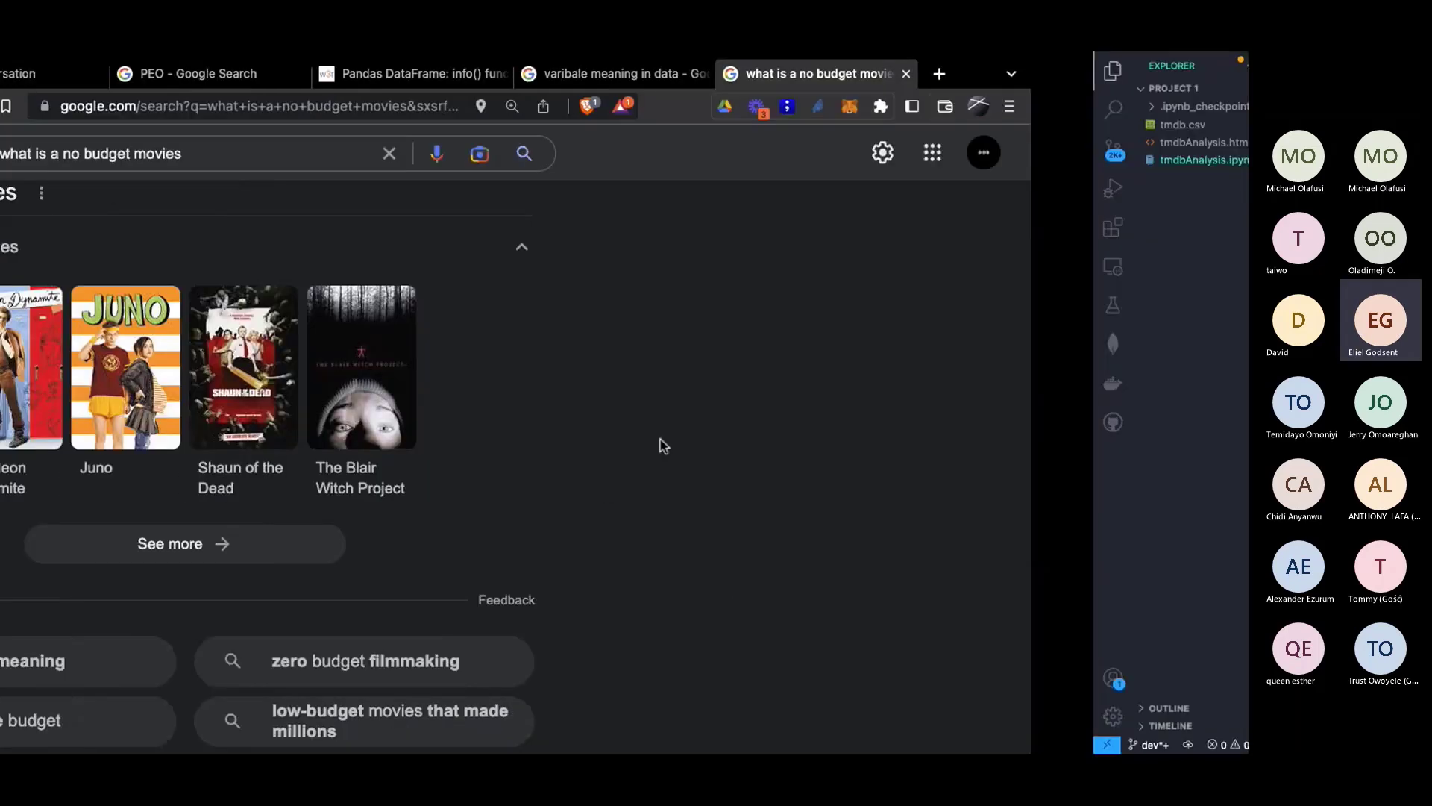
{"action": "key", "text": "ctrl+Left"}
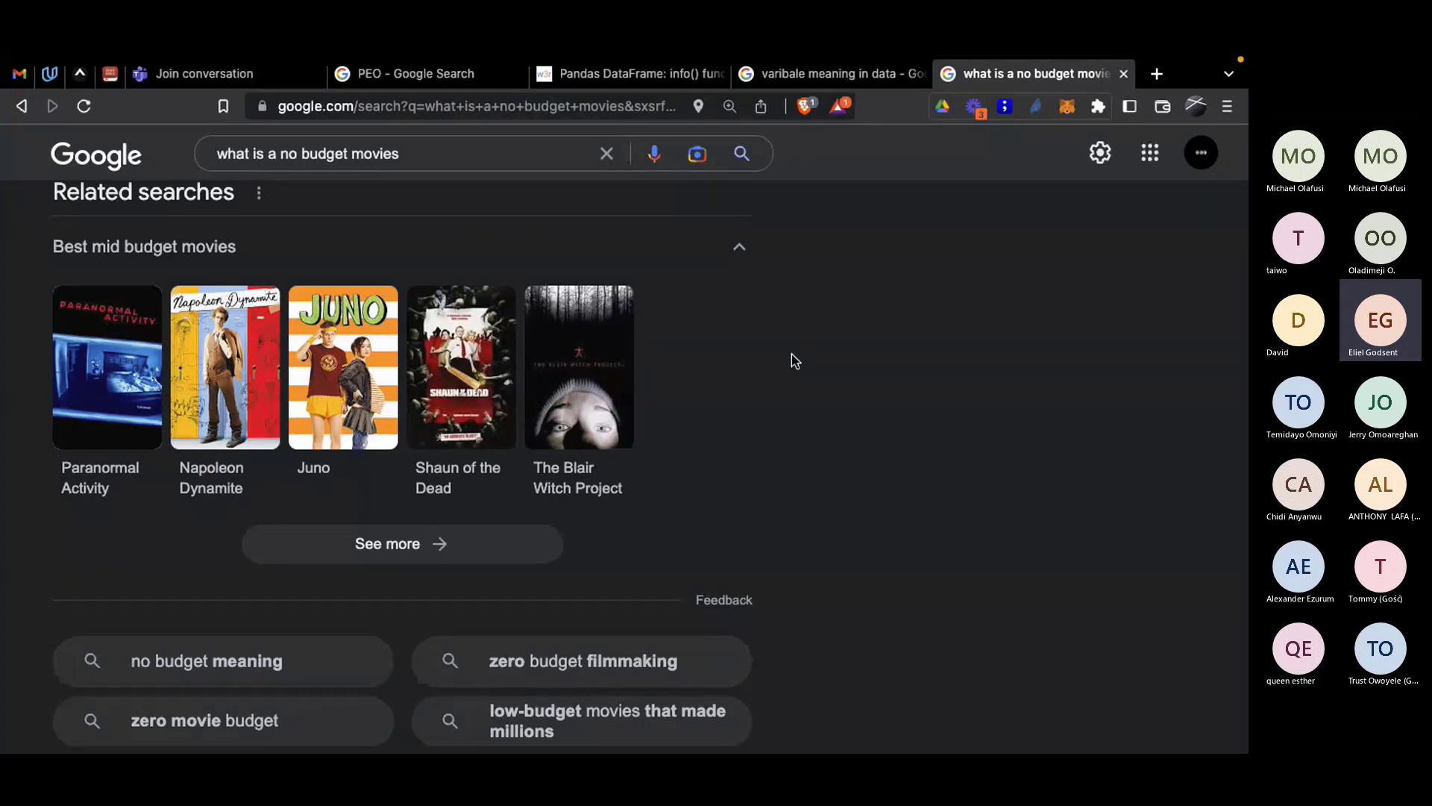
Step: Examine the notebook's note on zero budget values below the df.budget.min() cell and compare it with the no-budget search results
{"action": "key", "text": "ctrl+Right"}
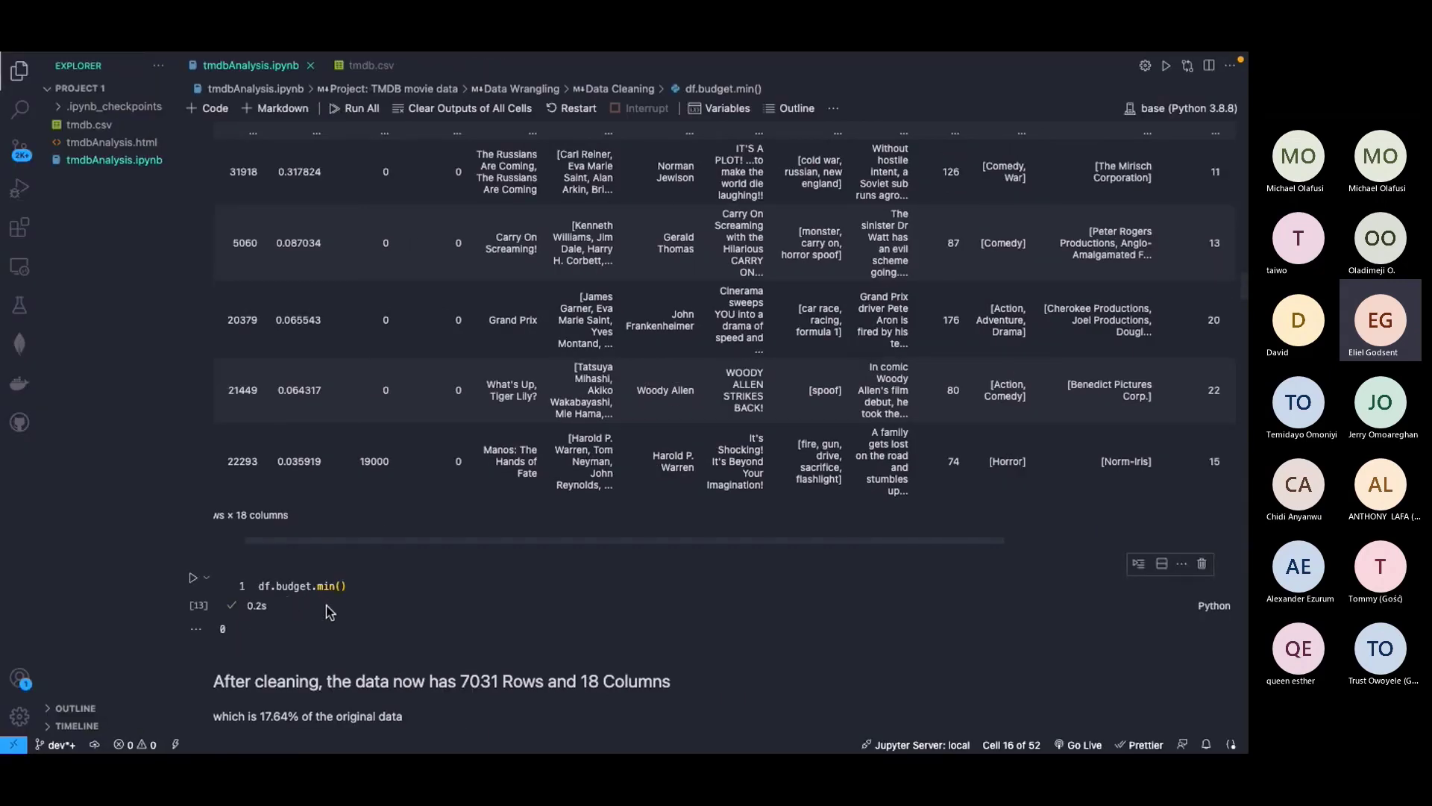
{"action": "scroll", "coordinate": [351, 615], "scroll_direction": "down", "scroll_amount": 2}
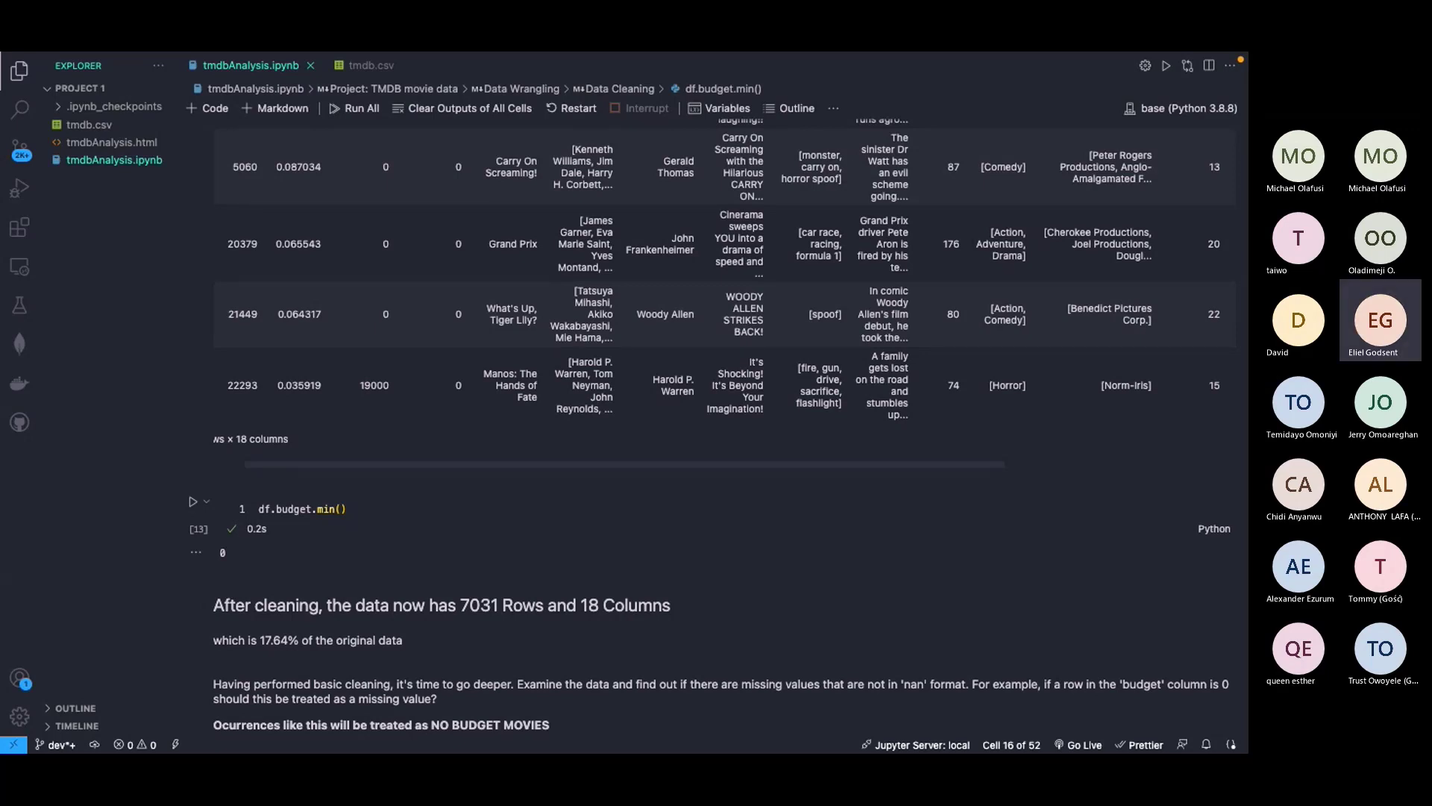
{"action": "key", "text": "ctrl+Left"}
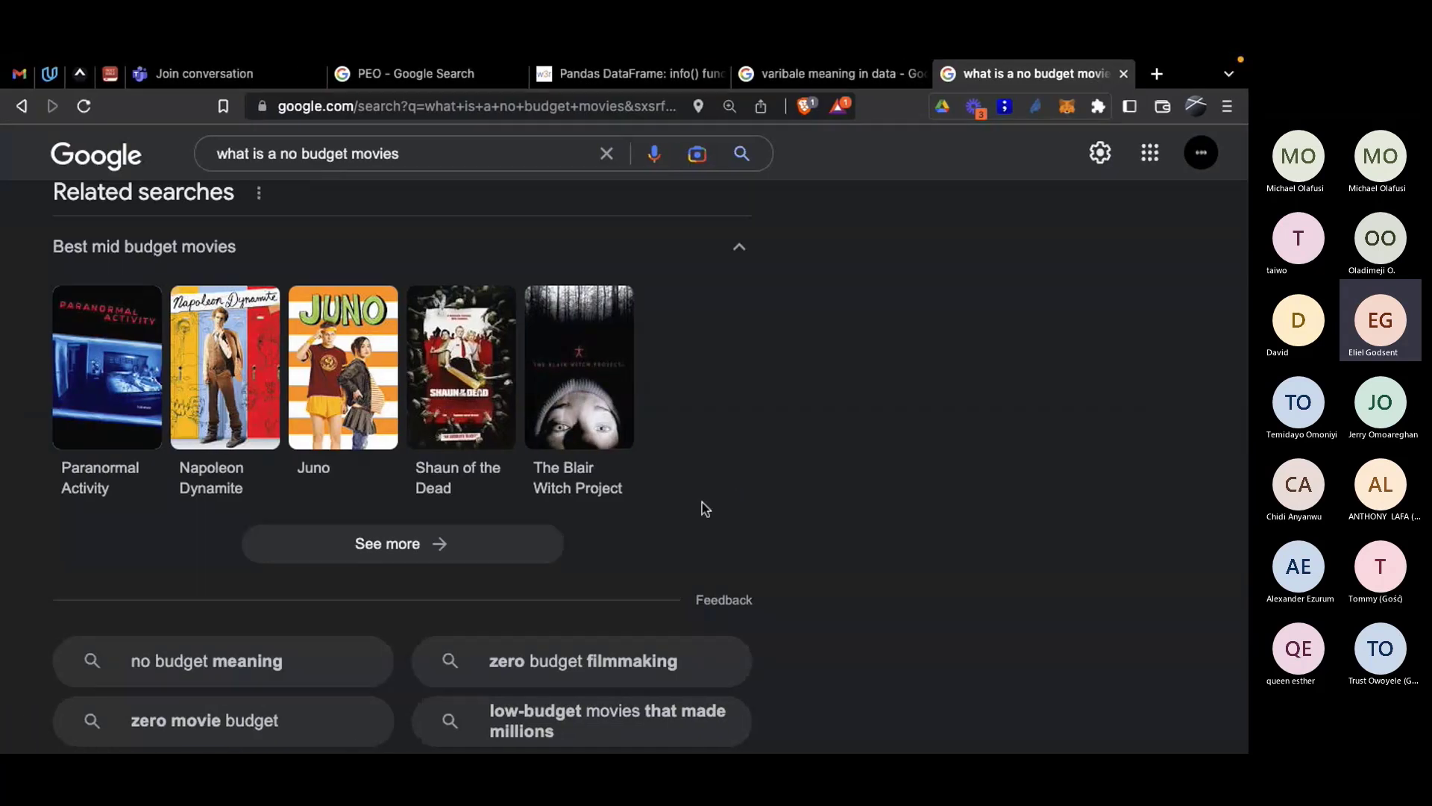
{"action": "key", "text": "ctrl+Right"}
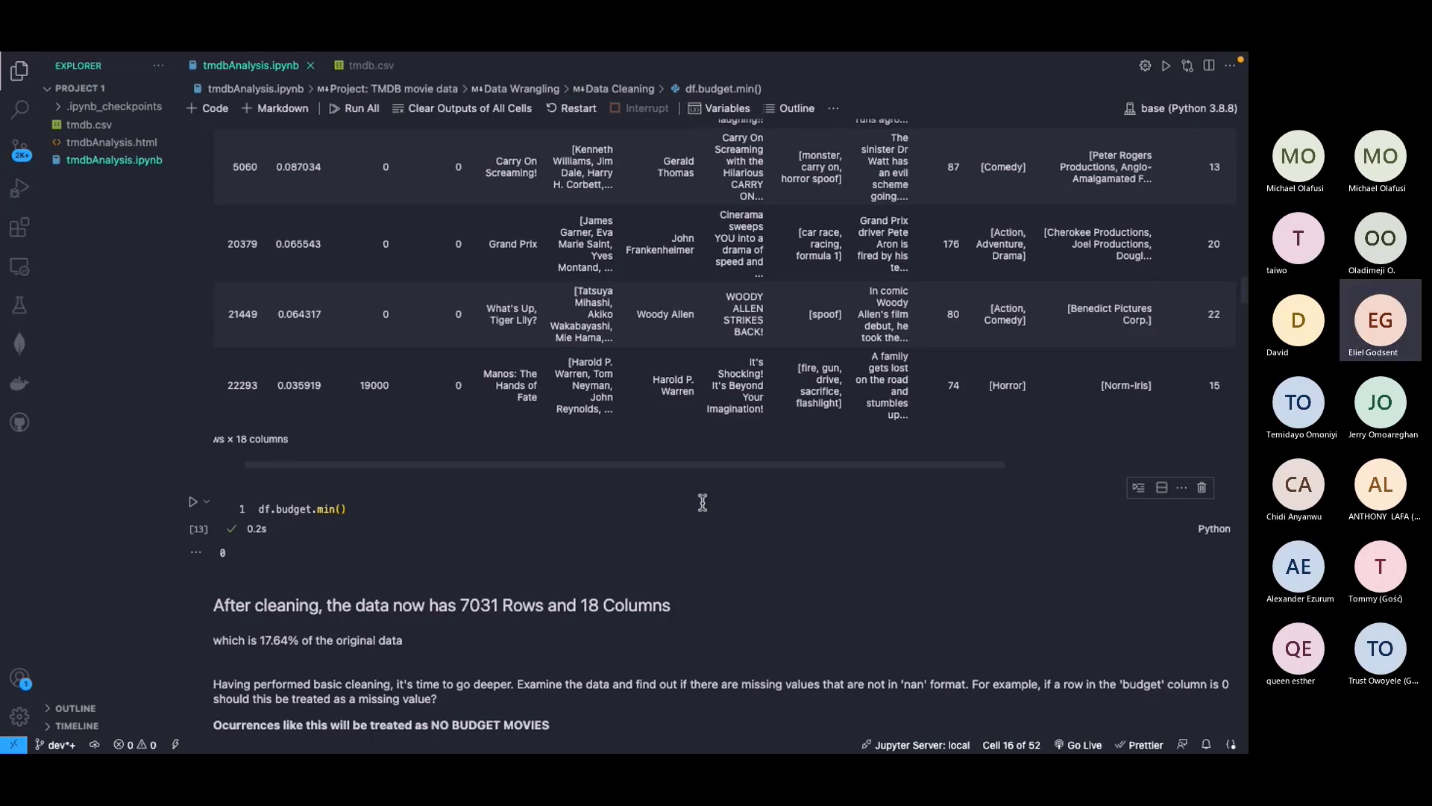
Step: Switch back to the browser and search Google for "domain knowledge"
{"action": "key", "text": "alt+Tab"}
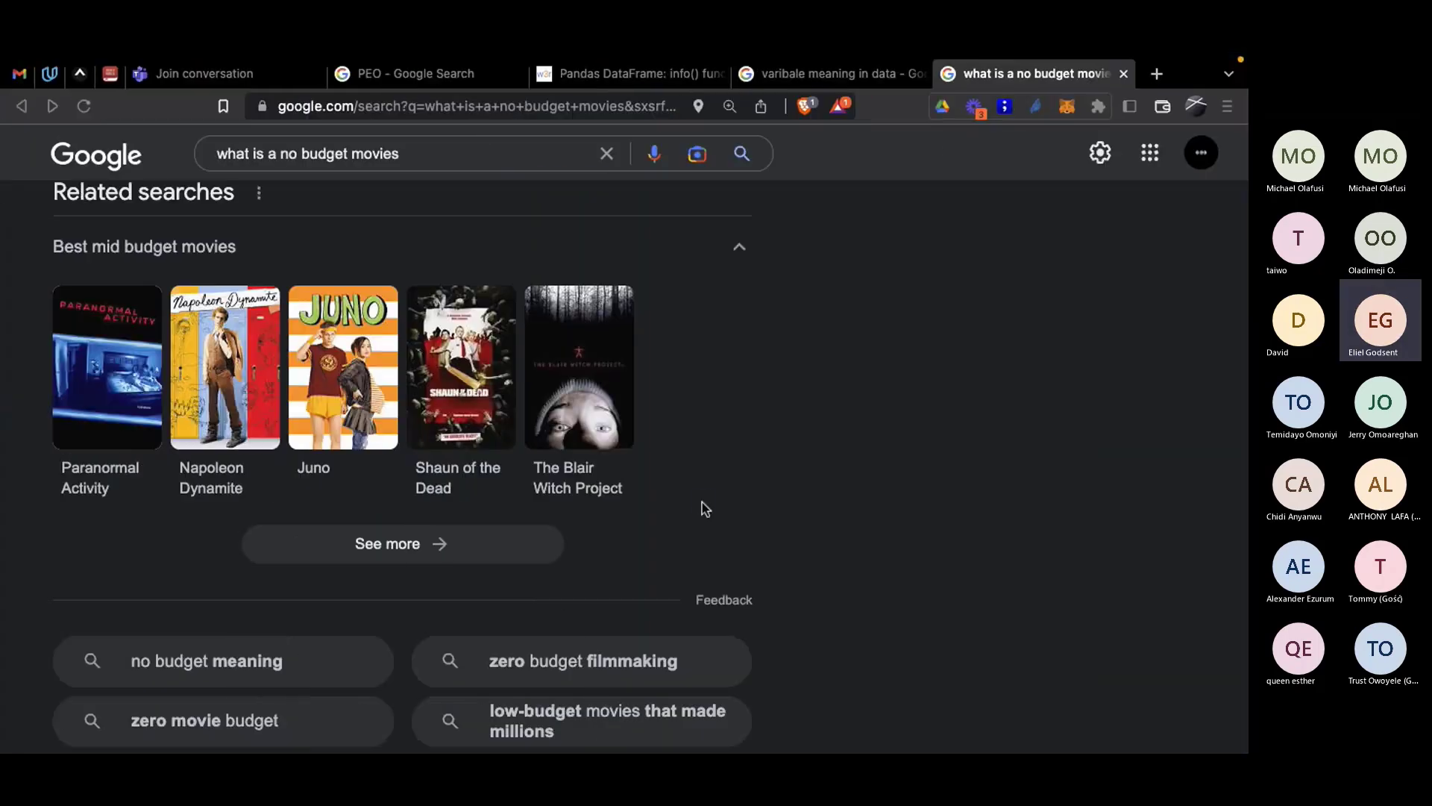
{"action": "left_click", "coordinate": [640, 100]}
{"action": "type", "text": "do"}
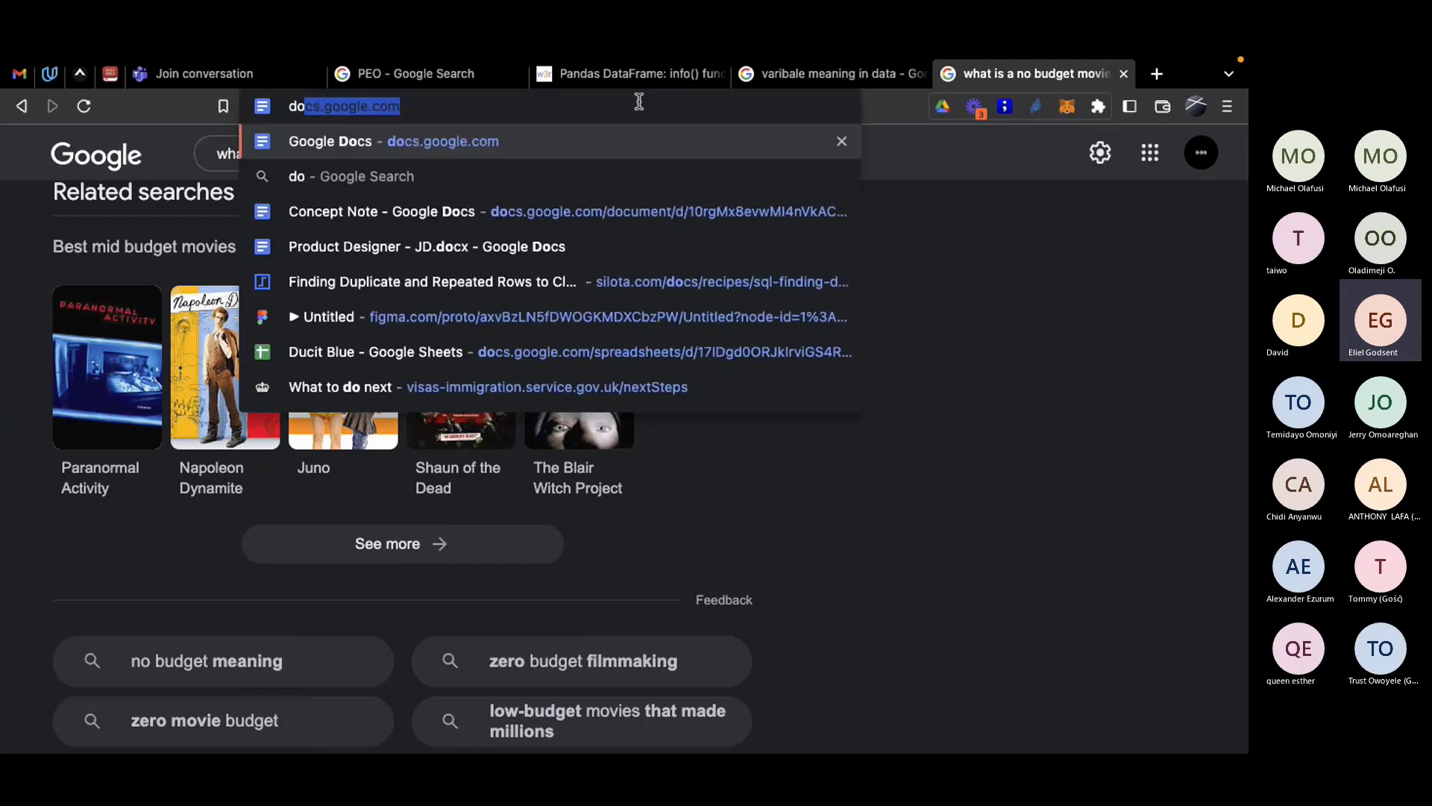
{"action": "type", "text": "main knowledge"}
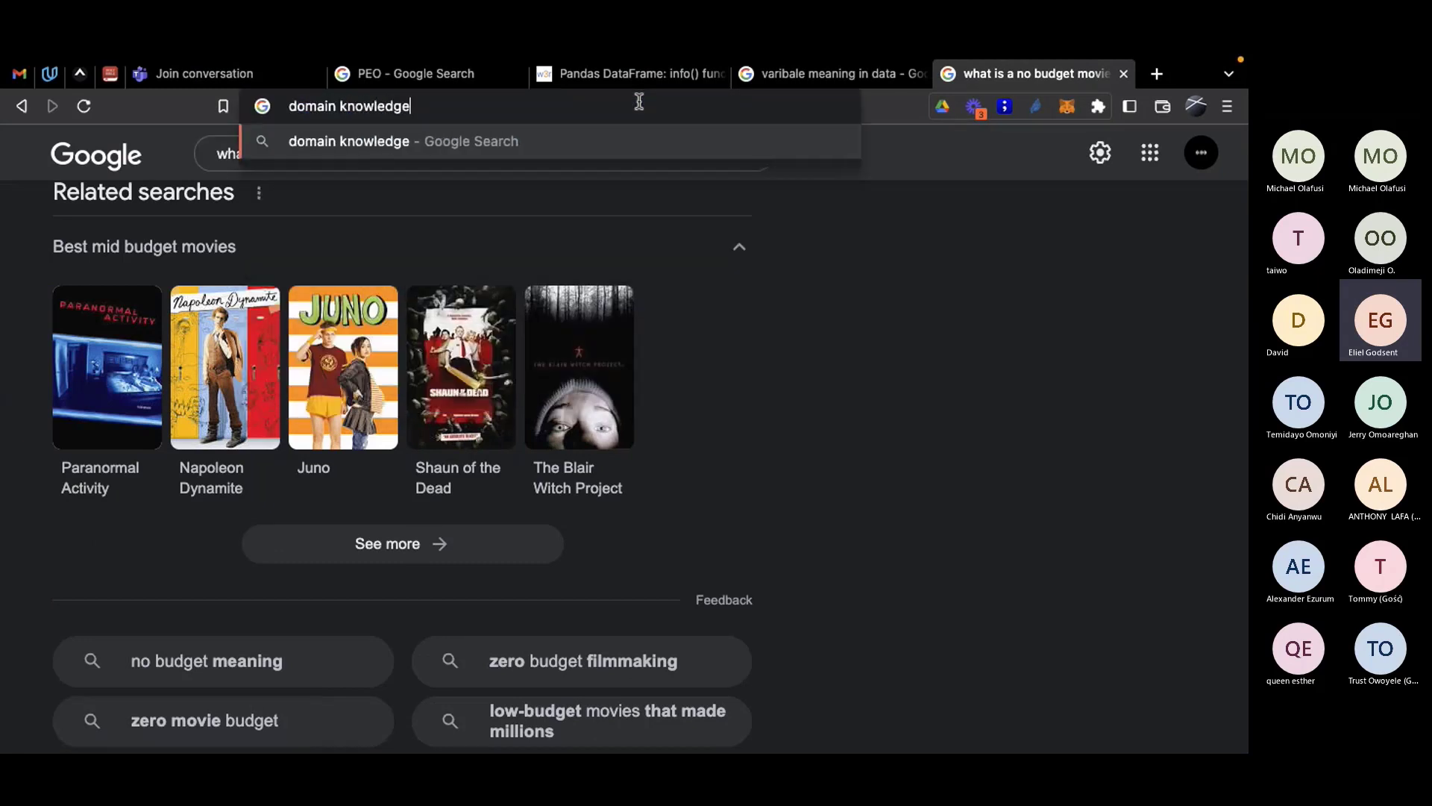
{"action": "key", "text": "Return"}
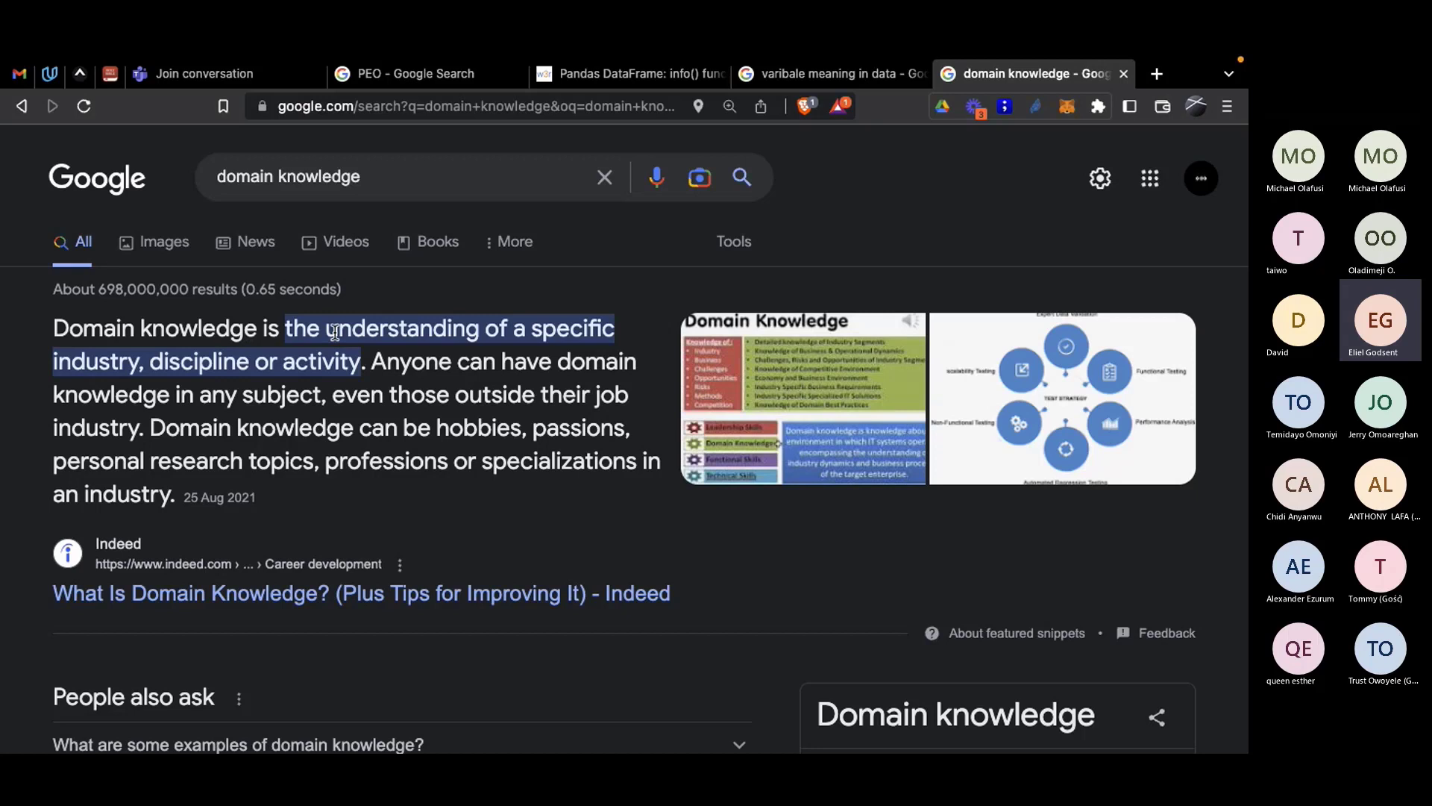
Step: Revisit the df.budget.min() output in the notebook and reopen the Untitled spreadsheet in place of the domain knowledge search
{"action": "key", "text": "ctrl+Right"}
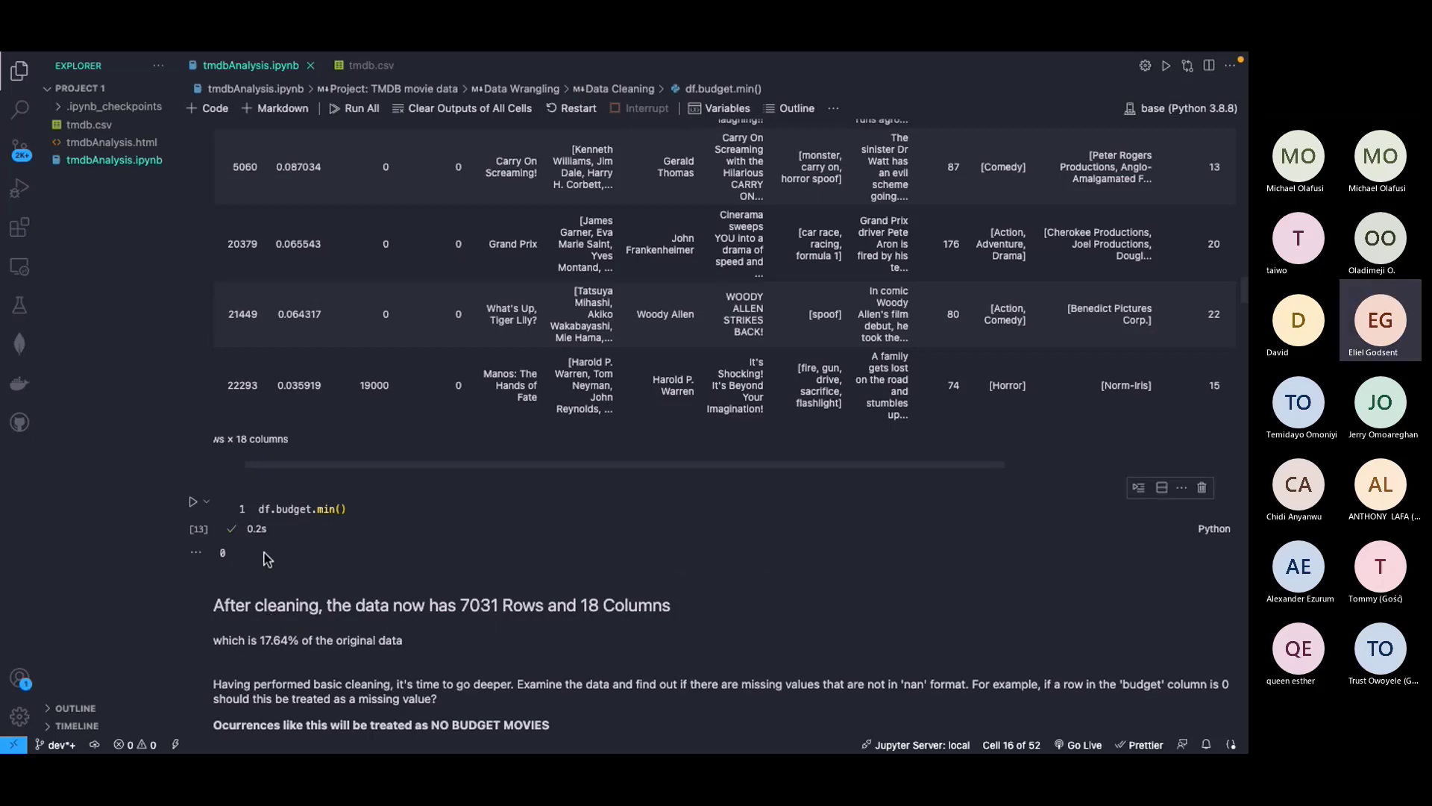
{"action": "key", "text": "ctrl+Left"}
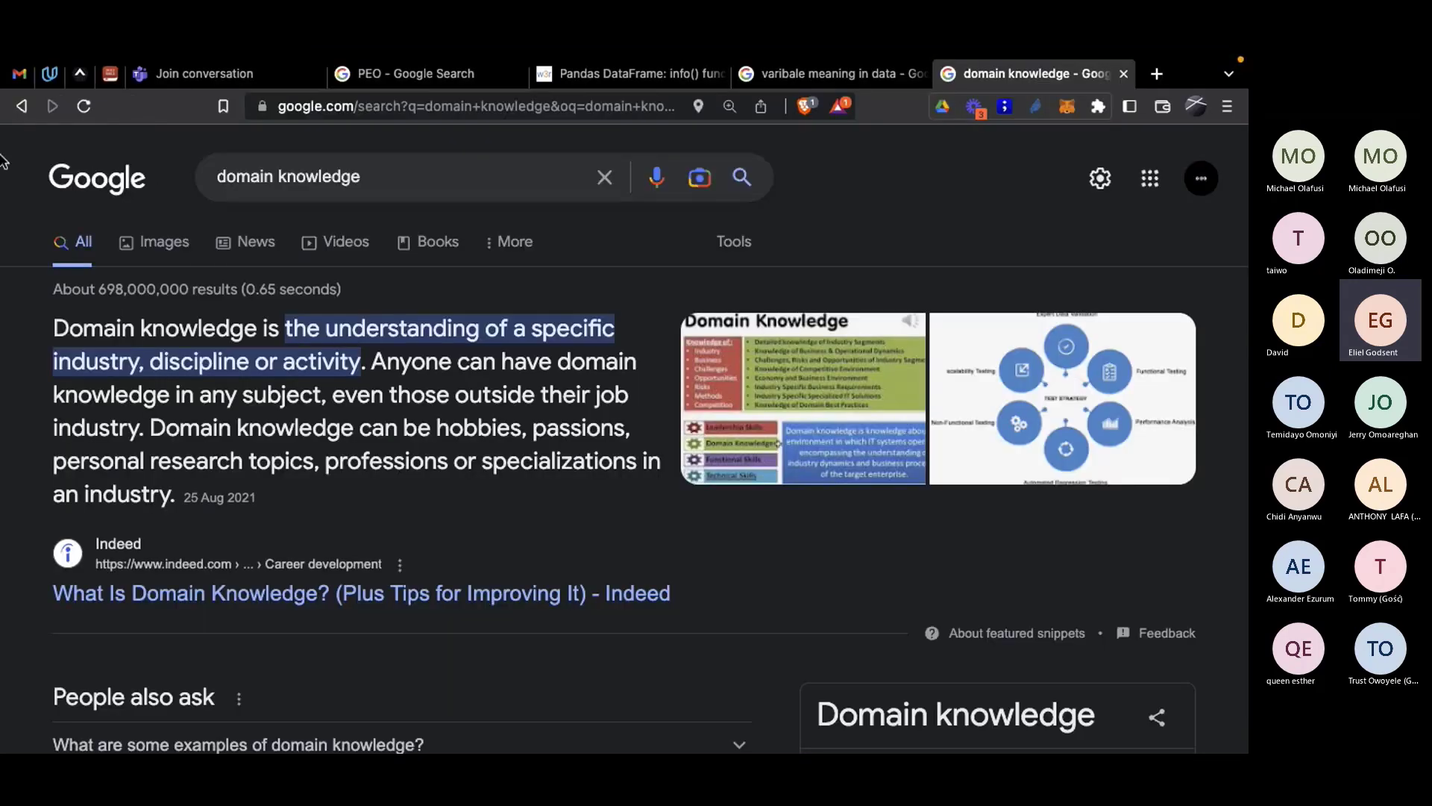
{"action": "right_click", "coordinate": [21, 106]}
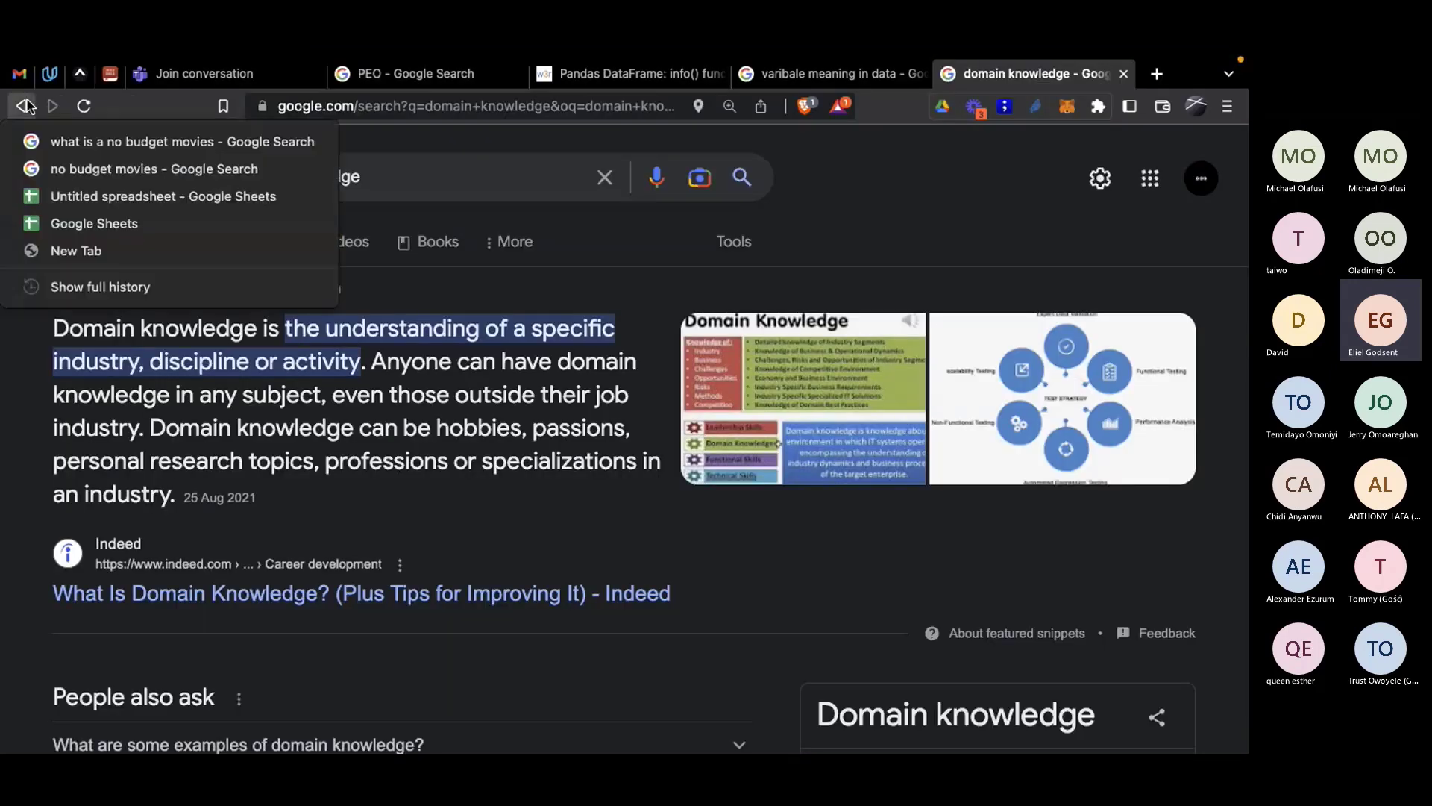
{"action": "left_click", "coordinate": [104, 196]}
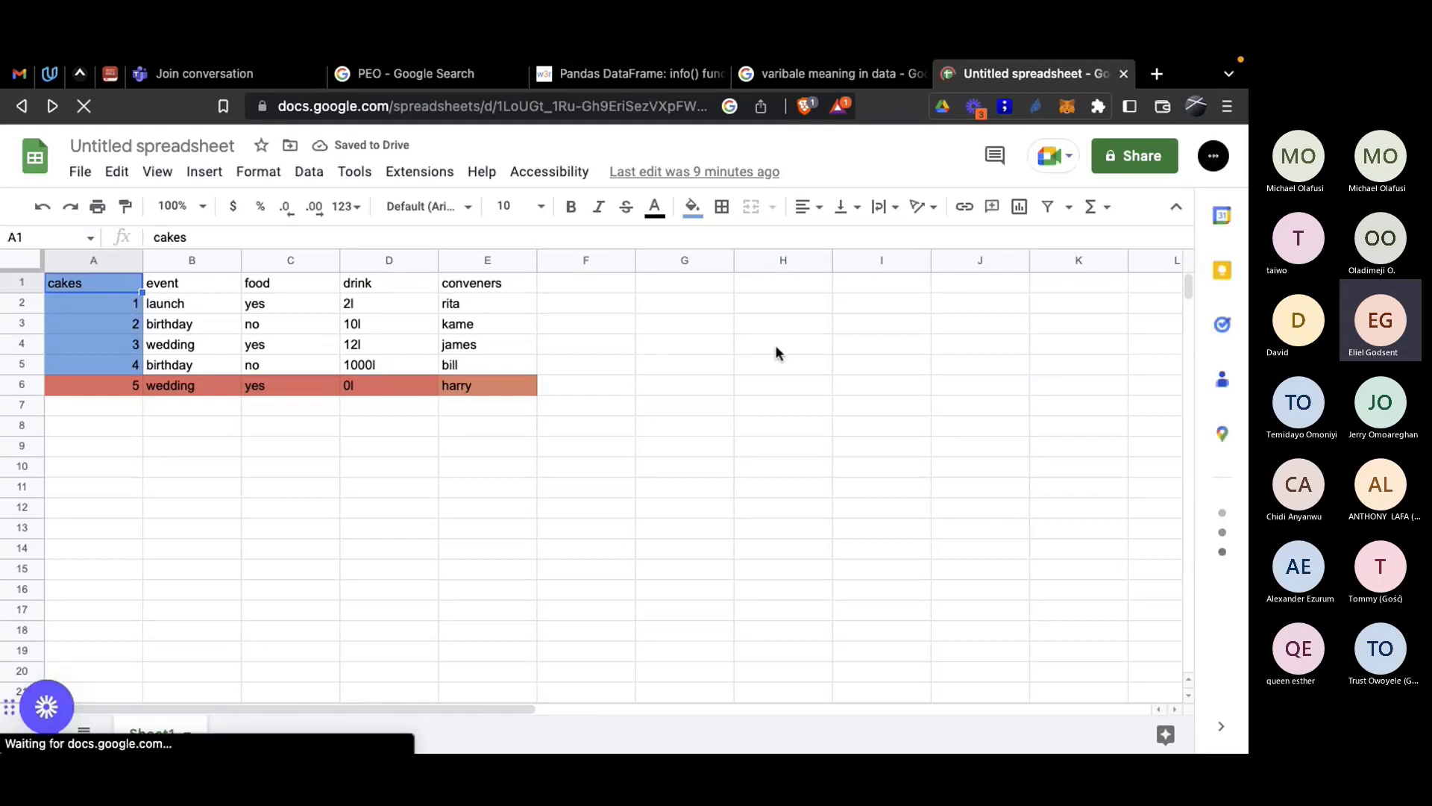
Step: Enter the heading "names" in cell J9 and list five short sample first names in cells J10 to J14
{"action": "scroll", "coordinate": [601, 371], "scroll_direction": "right", "scroll_amount": 3}
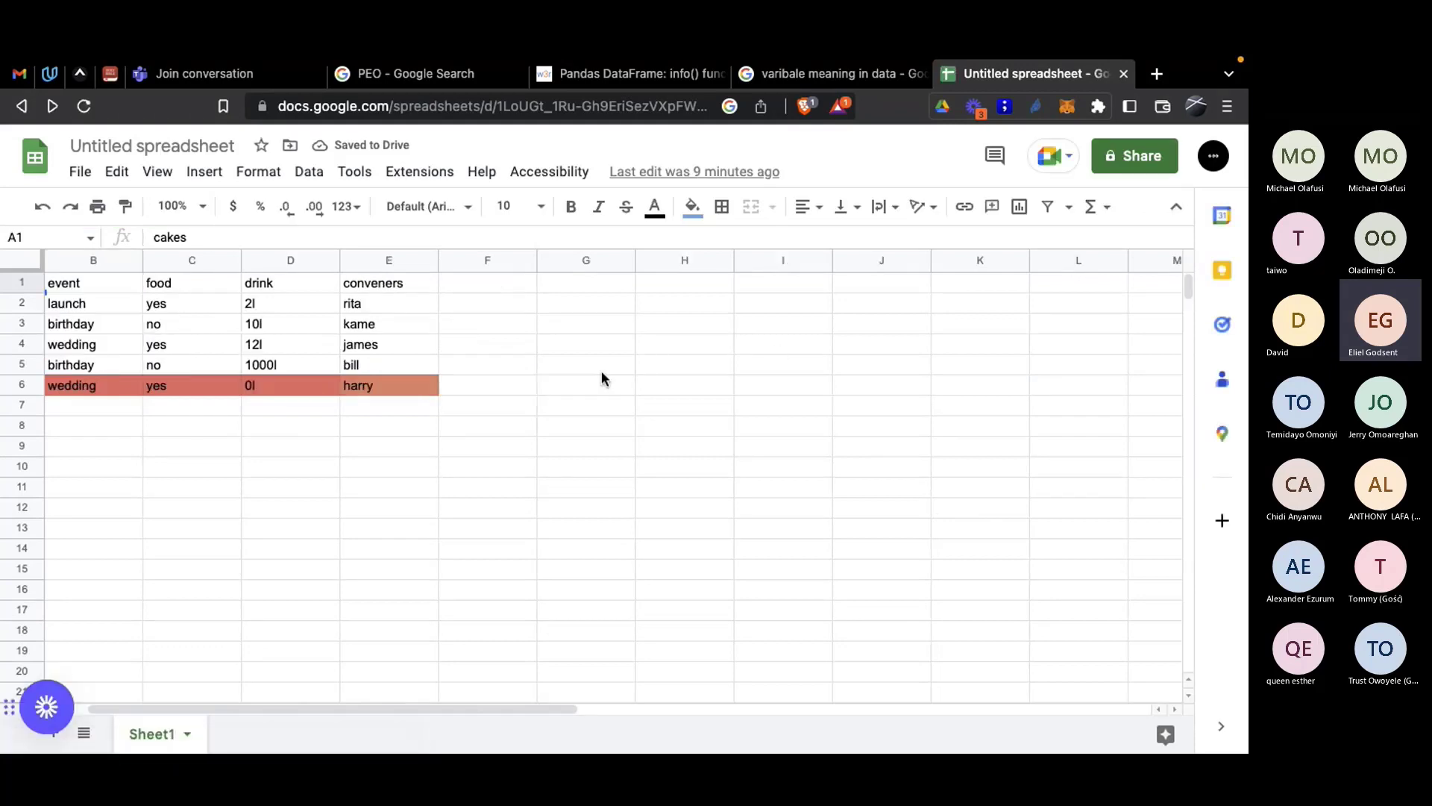
{"action": "left_click", "coordinate": [767, 446]}
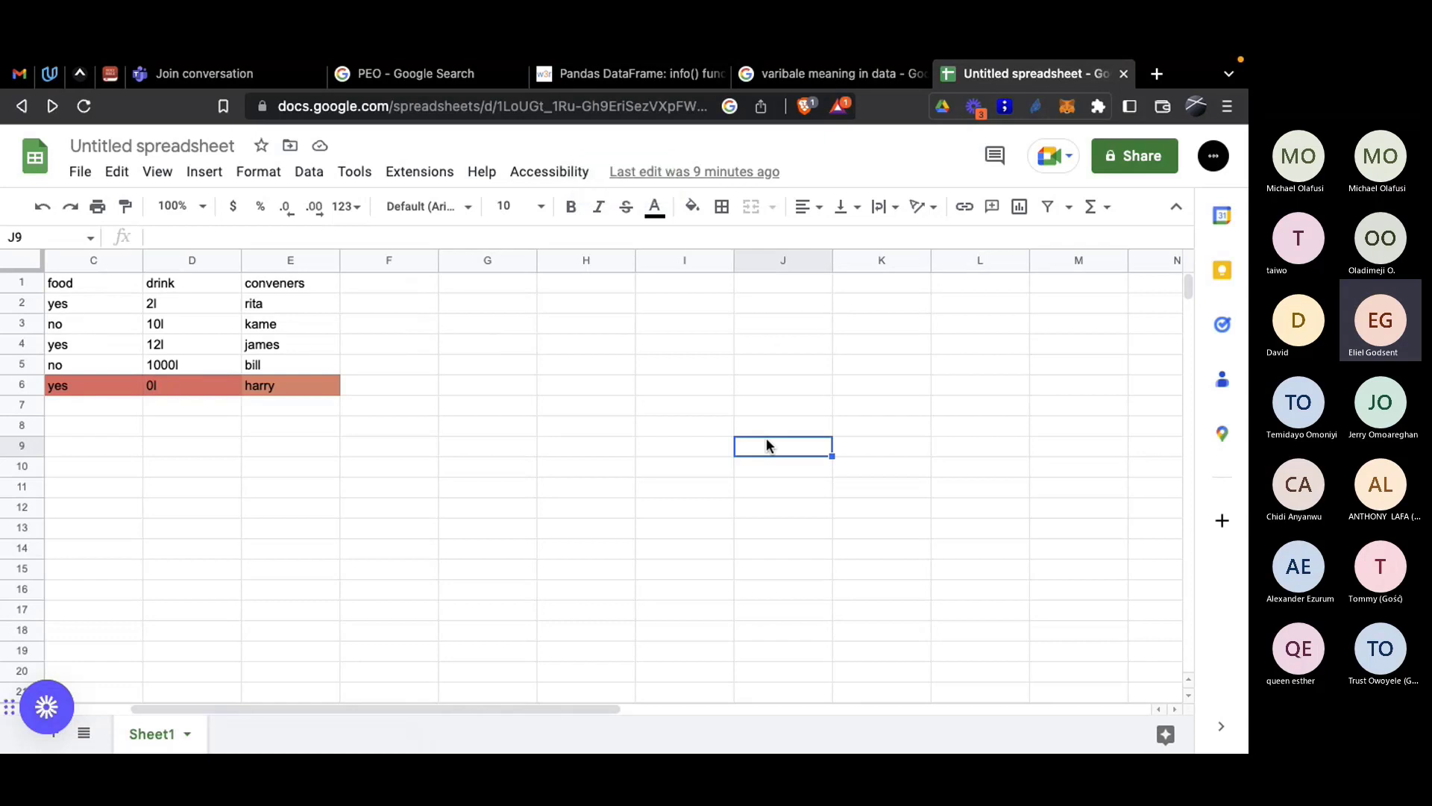
{"action": "type", "text": "name"}
{"action": "key", "text": "Return"}
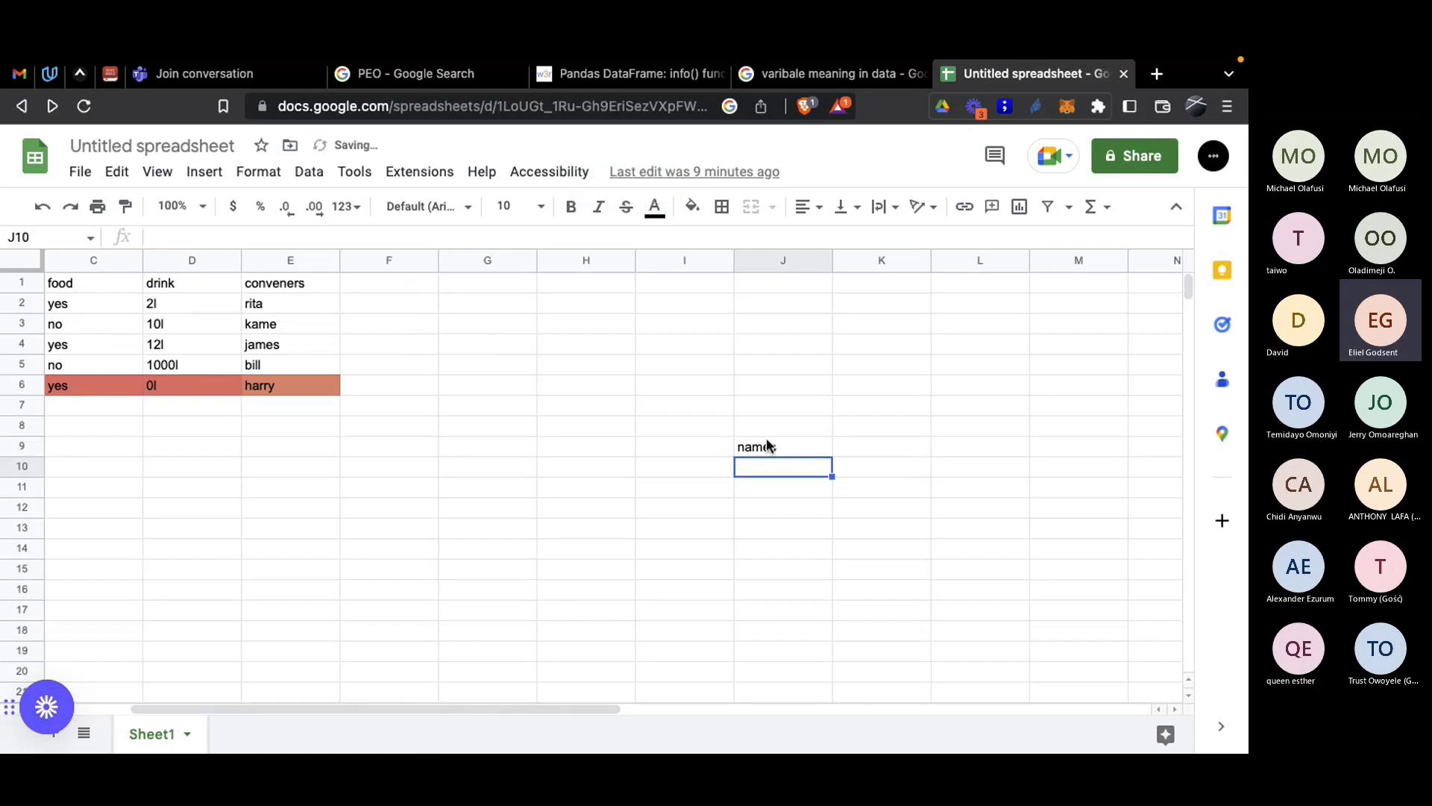
{"action": "type", "text": "tim"}
{"action": "key", "text": "Return"}
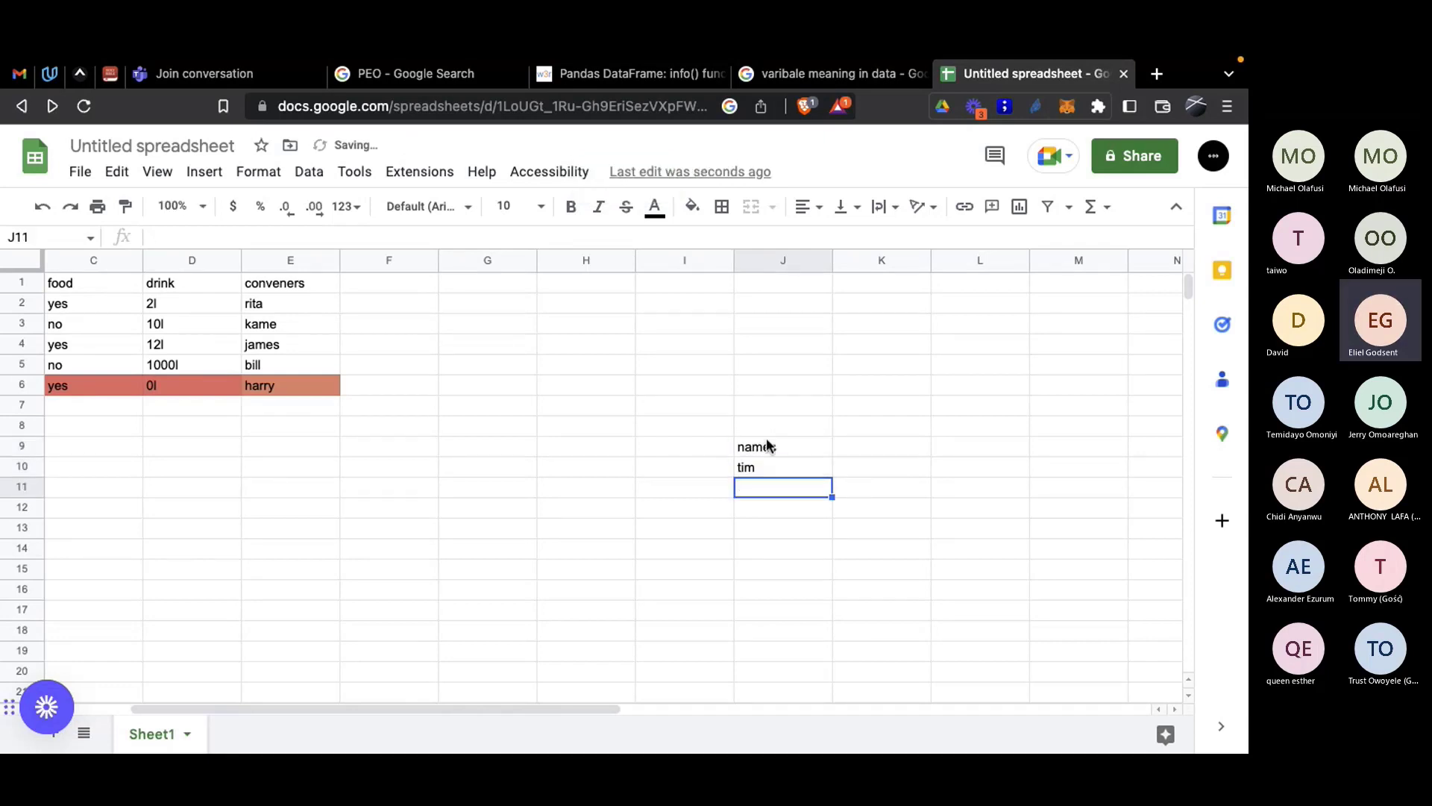
{"action": "type", "text": "sim"}
{"action": "key", "text": "Return"}
{"action": "type", "text": "kim"}
{"action": "key", "text": "Return"}
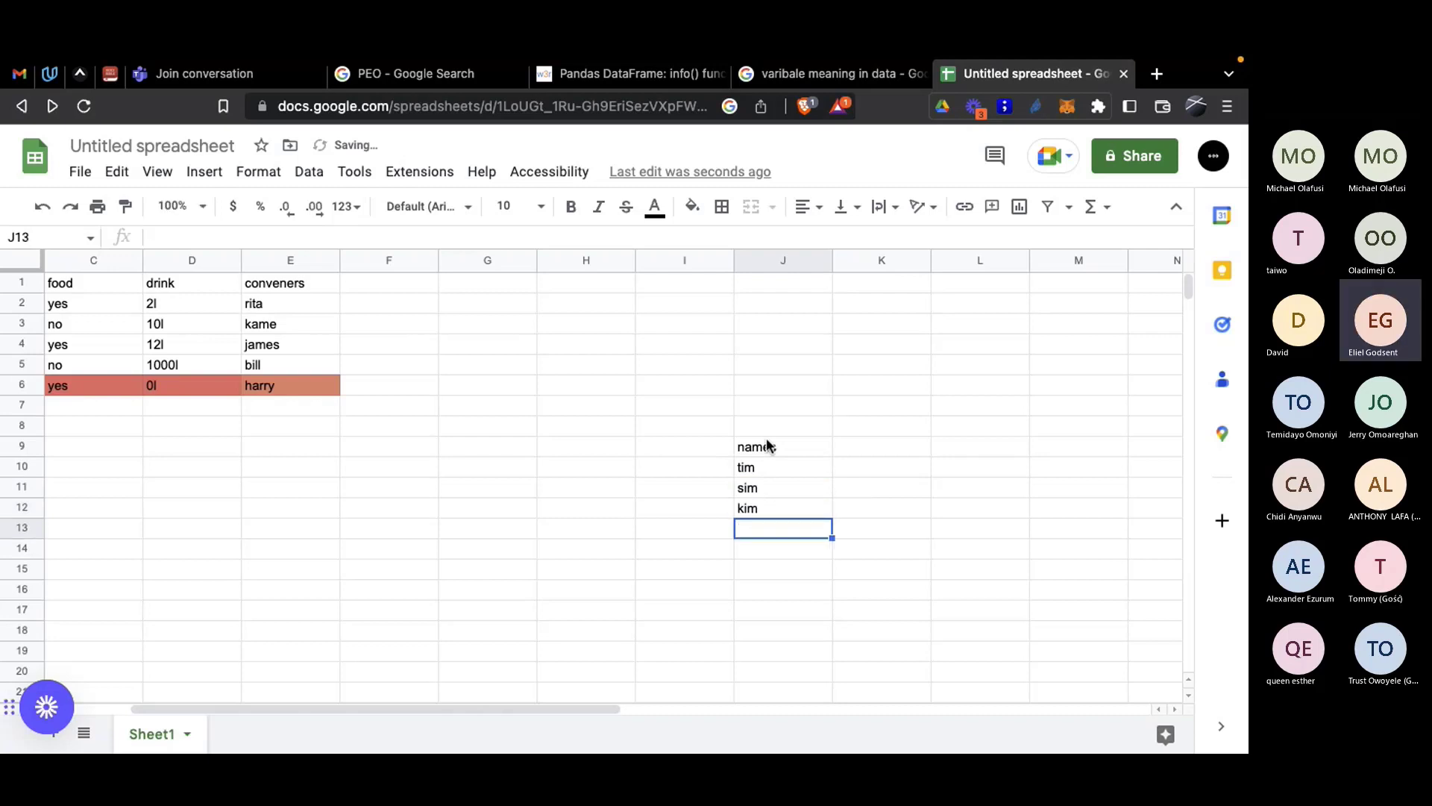
{"action": "type", "text": "lim"}
{"action": "key", "text": "Return"}
{"action": "type", "text": "nim"}
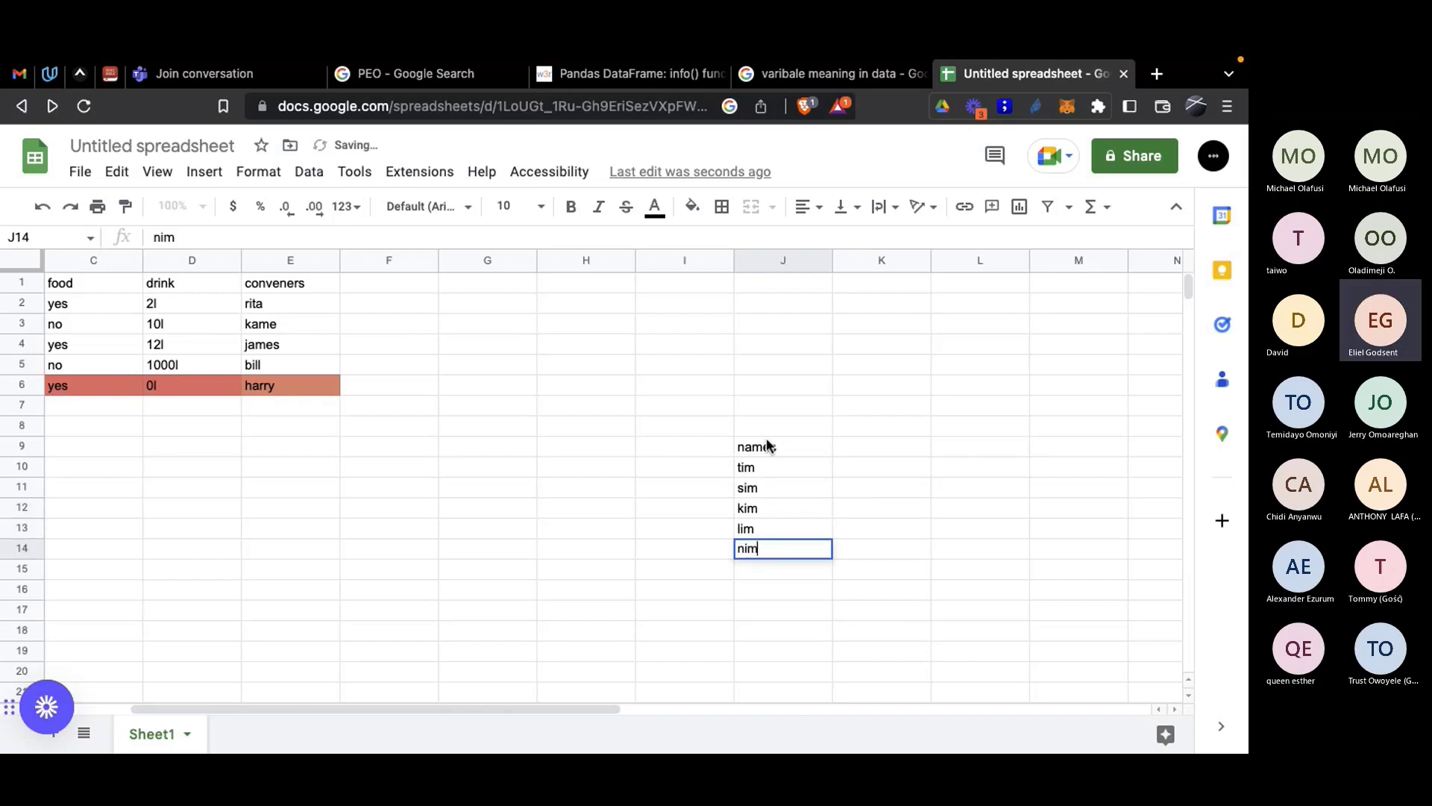
Step: Commit the last sample name and select cell K9 beside the "names" heading
{"action": "key", "text": "Tab"}
{"action": "key", "text": "Up"}
{"action": "key", "text": "Up"}
{"action": "key", "text": "Up"}
{"action": "key", "text": "Up"}
{"action": "key", "text": "Up"}
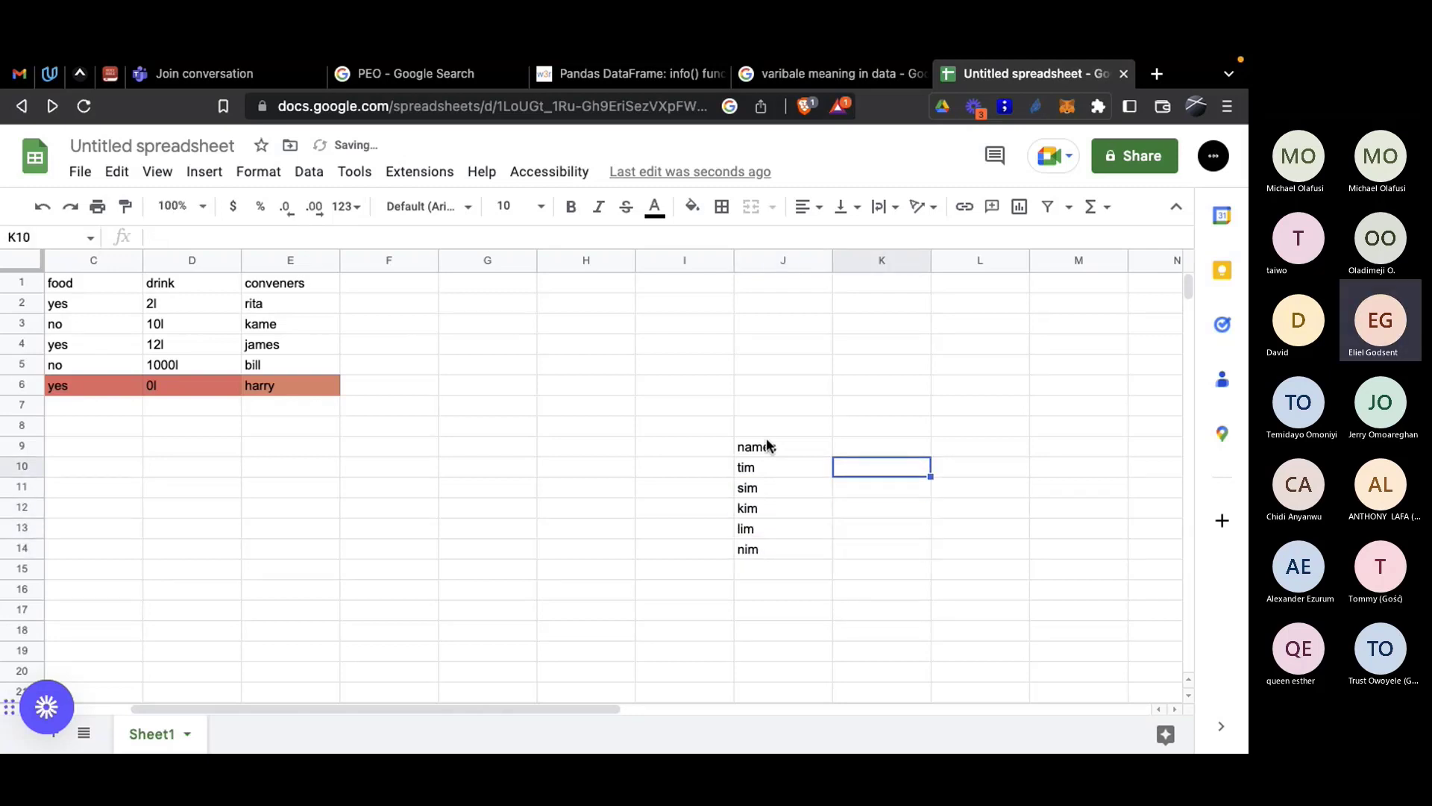
{"action": "type", "text": "age"}
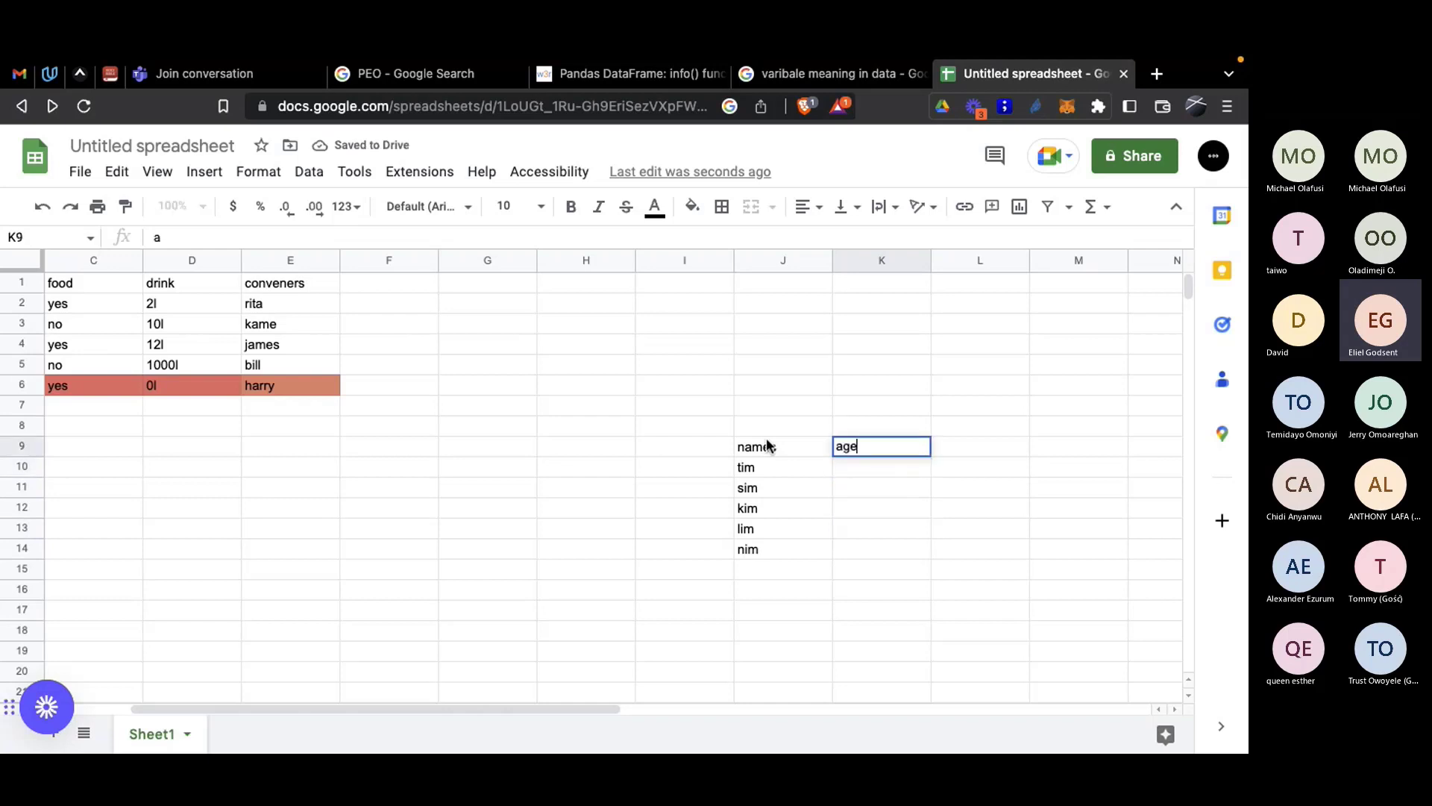
{"action": "key", "text": "BackSpace"}
{"action": "key", "text": "BackSpace"}
{"action": "key", "text": "BackSpace"}
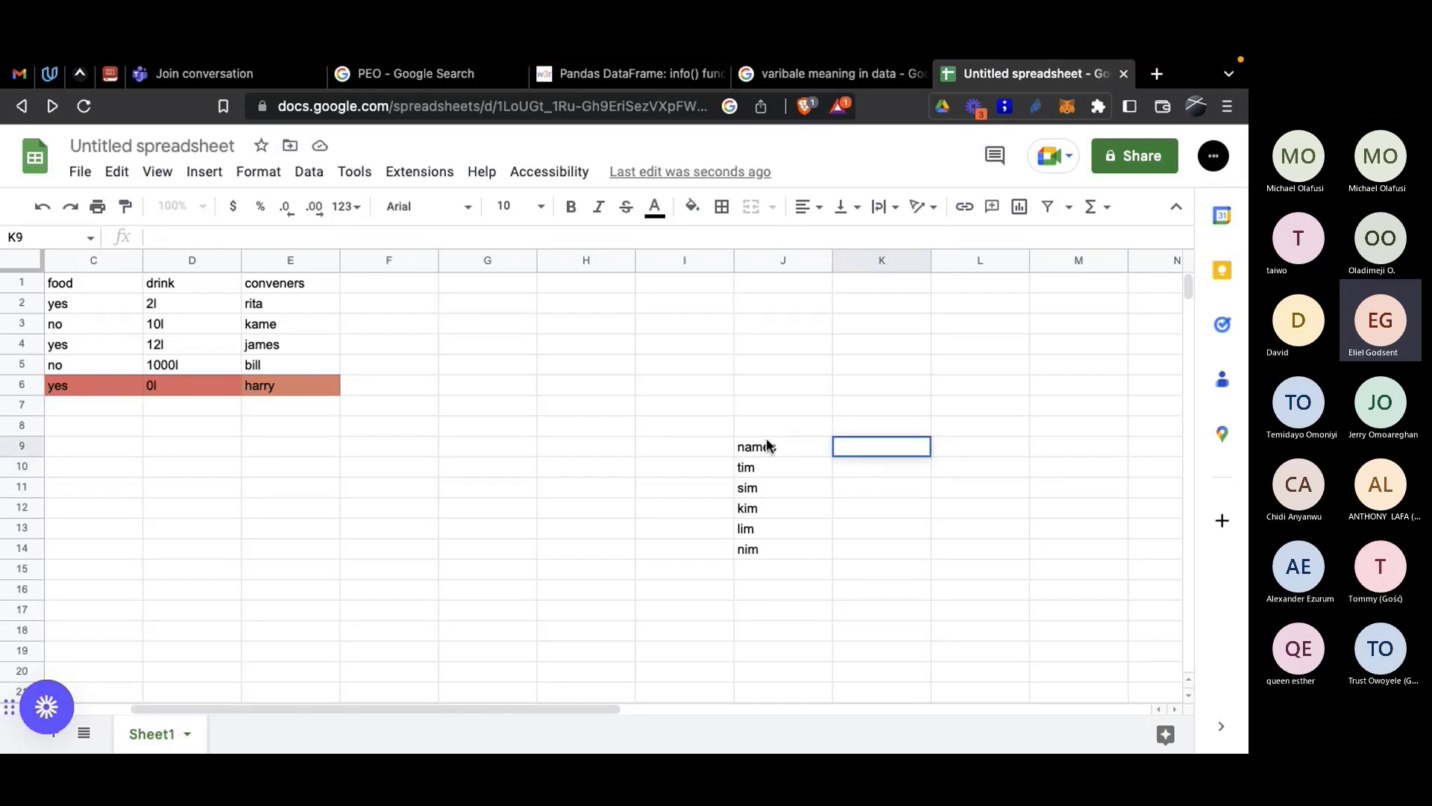
Step: Label cell K9 "height(ft)" and enter 11 in cell K10 for the first sample name
{"action": "type", "text": "height"}
{"action": "key", "text": "Return"}
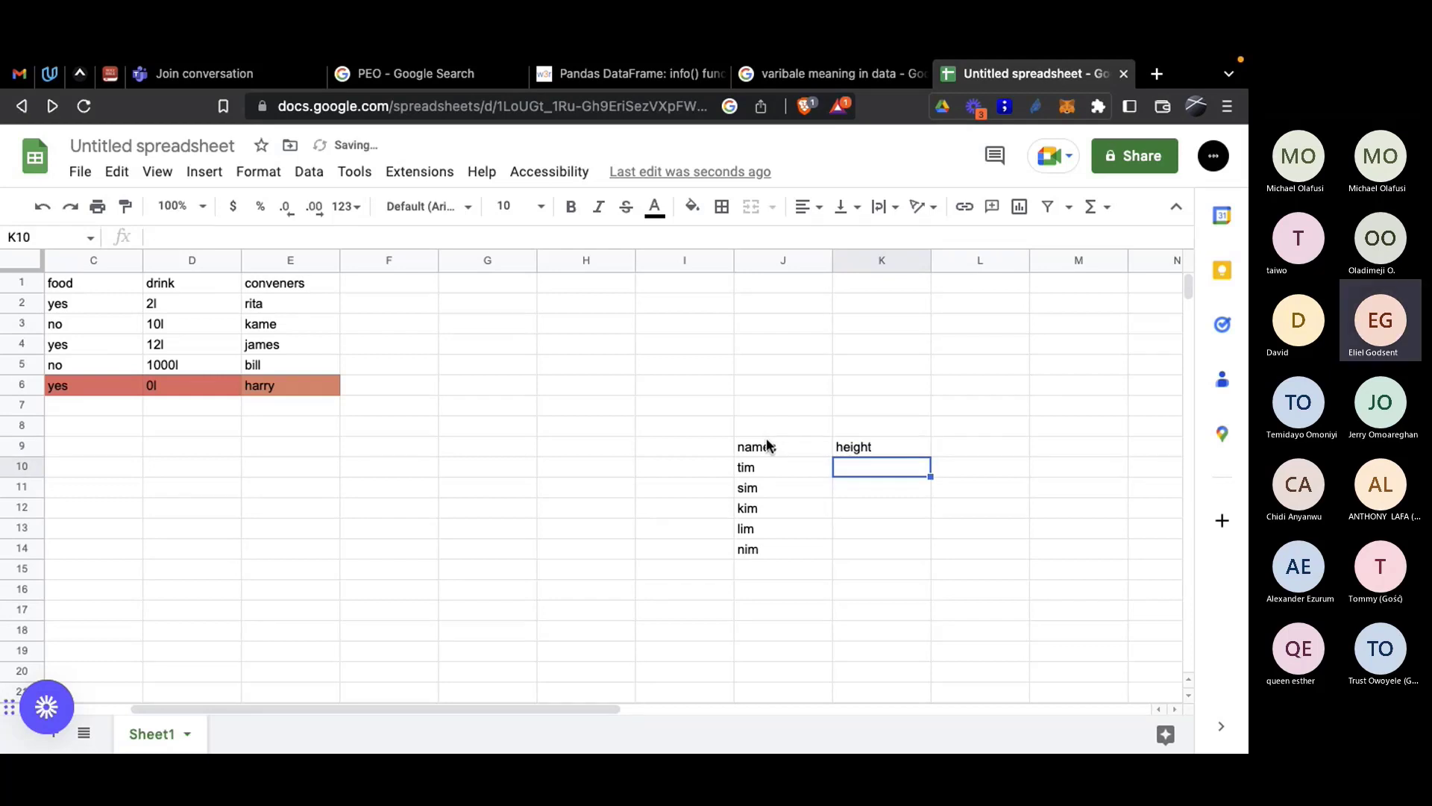
{"action": "type", "text": "11"}
{"action": "left_click", "coordinate": [883, 449]}
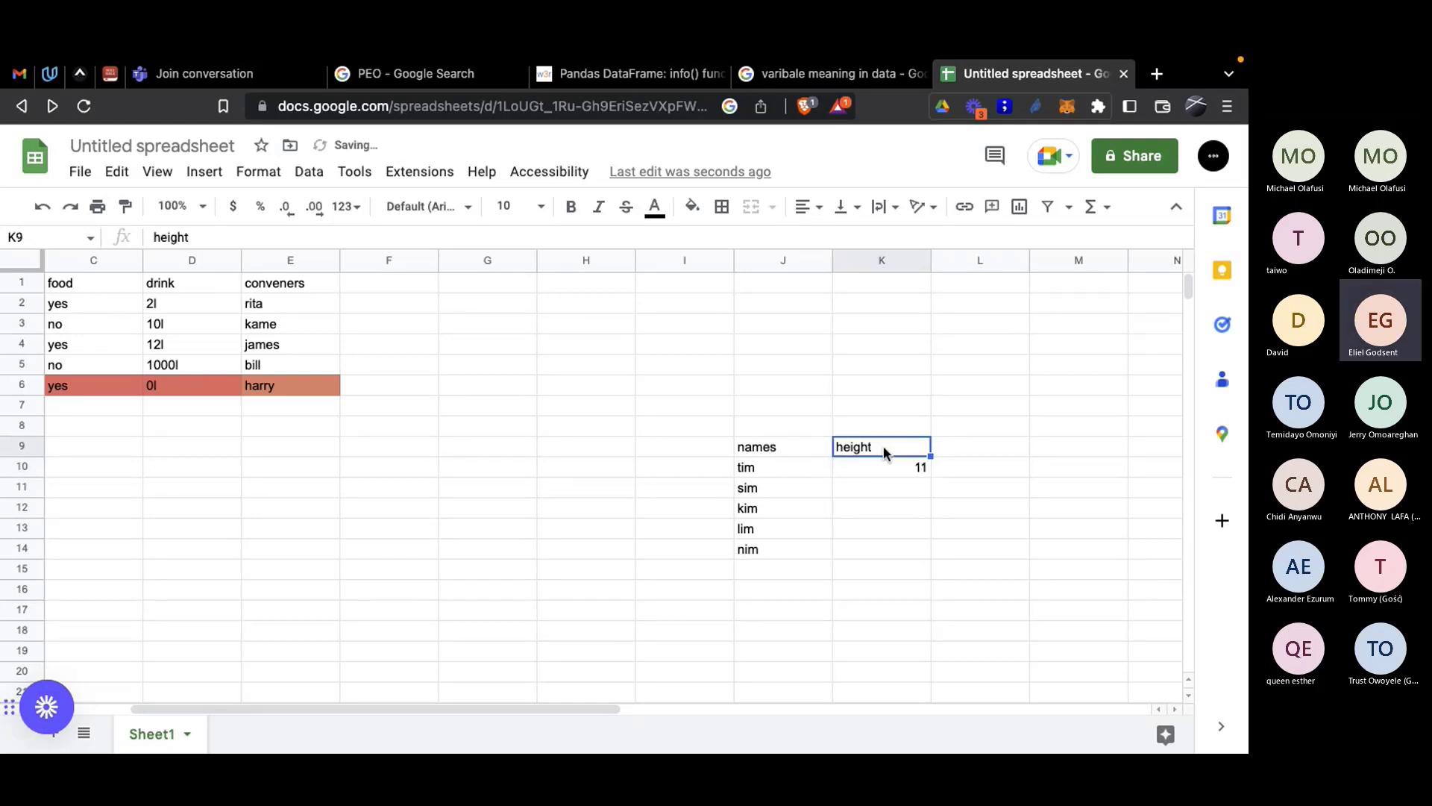
{"action": "key", "text": "Return"}
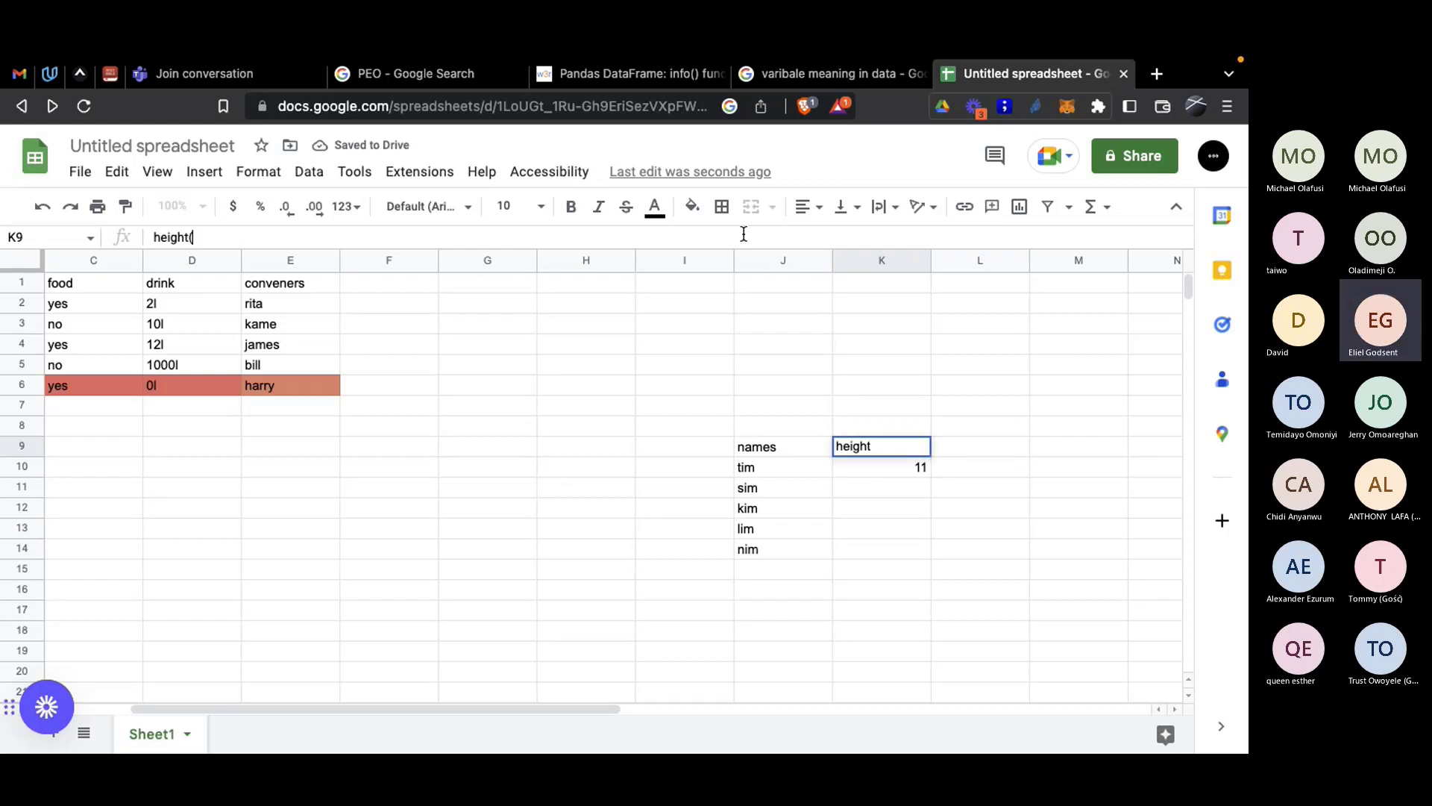
{"action": "type", "text": "()"}
{"action": "key", "text": "Left"}
{"action": "type", "text": "ft"}
{"action": "key", "text": "Return"}
Step: Enter the heights 6, 5, 4 and 100 in cells K11 to K14 for the remaining sample names
{"action": "left_click", "coordinate": [890, 486]}
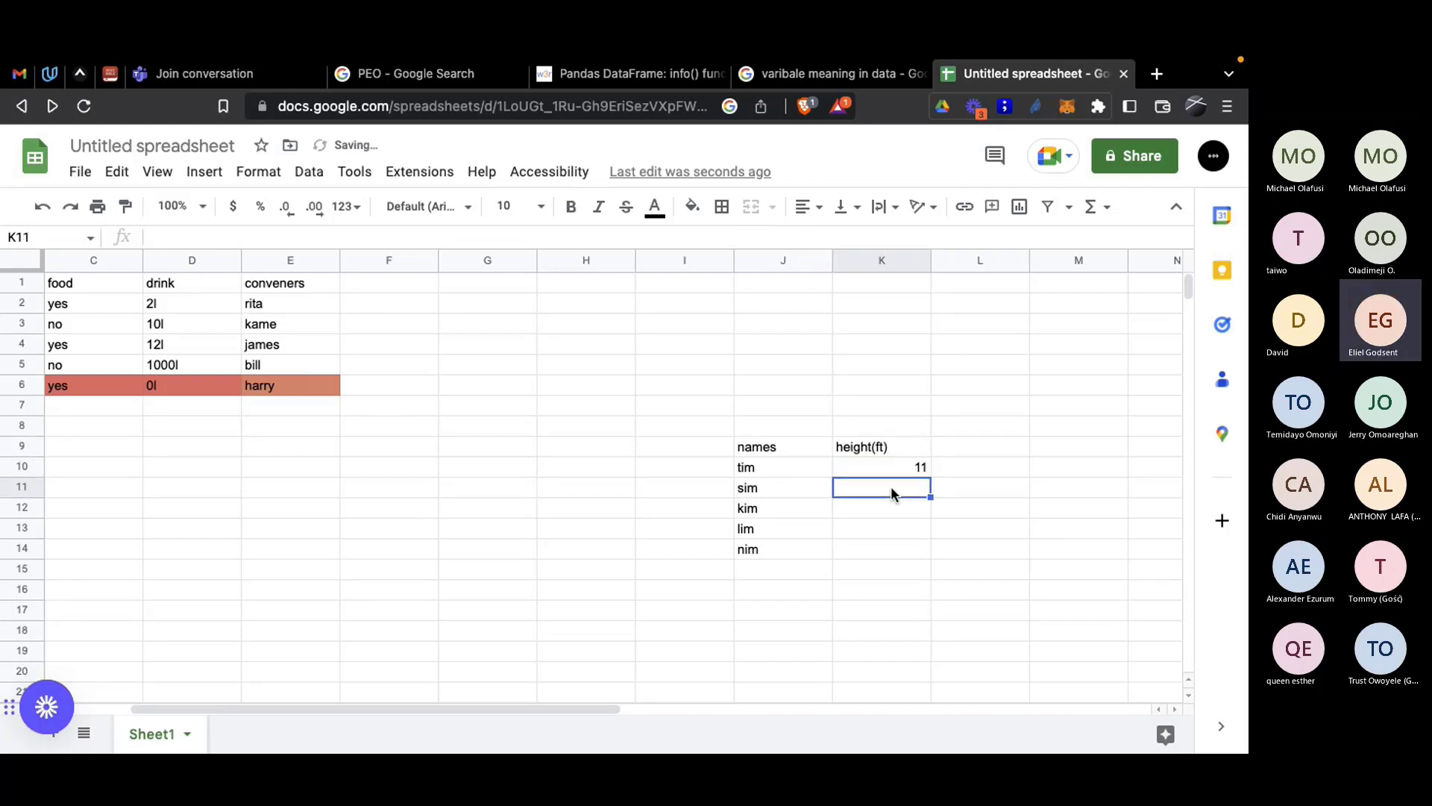
{"action": "left_click", "coordinate": [891, 465]}
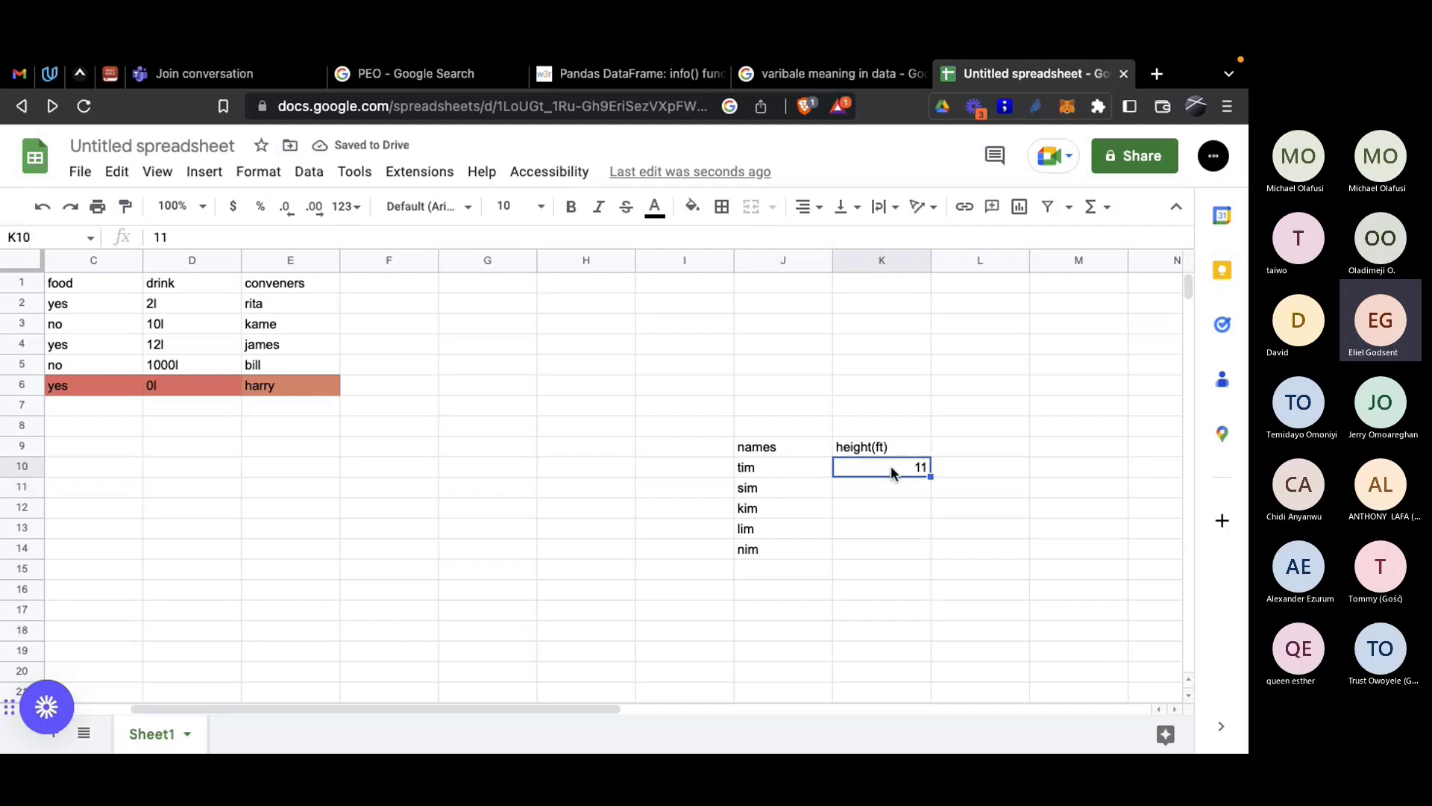
{"action": "key", "text": "Down"}
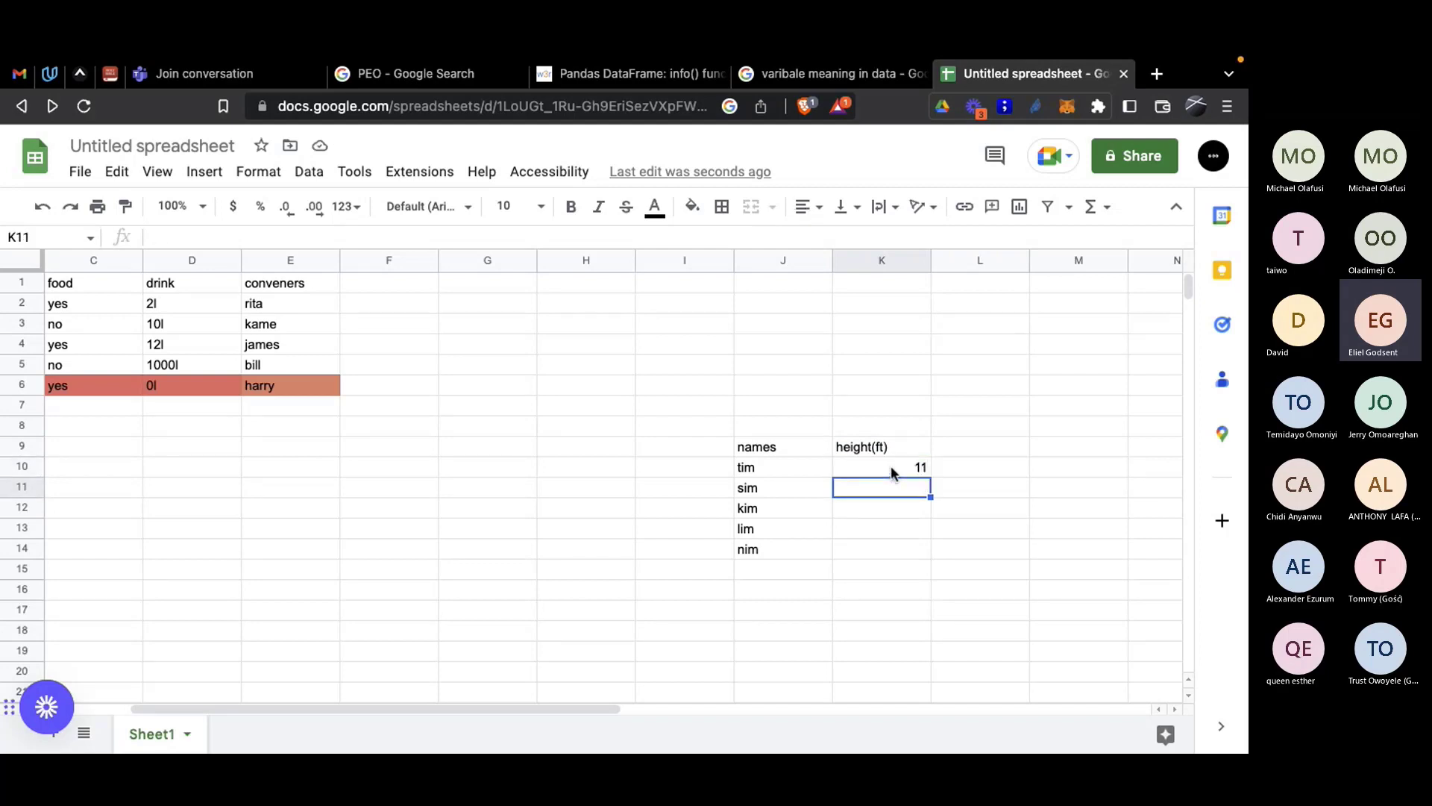
{"action": "type", "text": "6"}
{"action": "key", "text": "Return"}
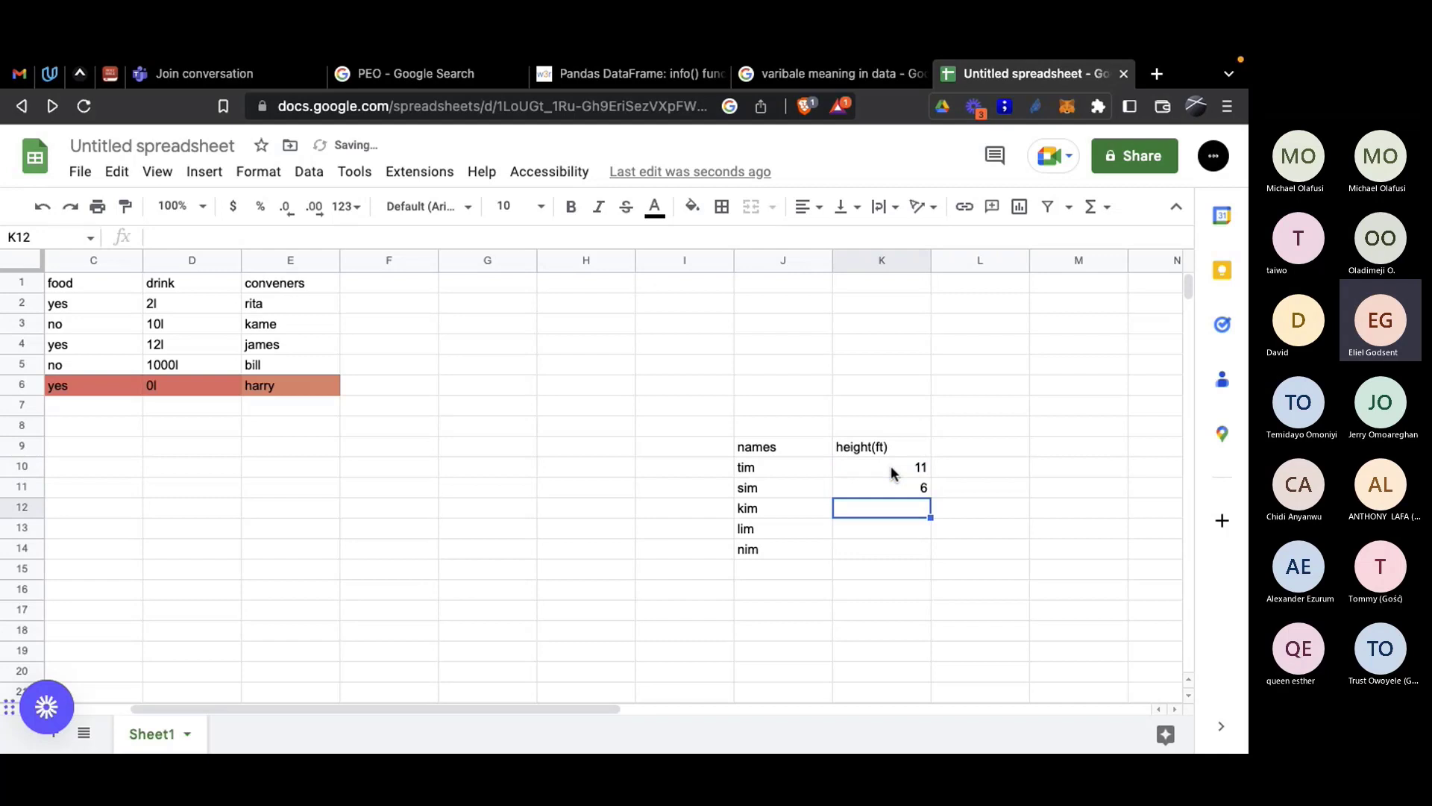
{"action": "type", "text": "5"}
{"action": "key", "text": "Return"}
{"action": "type", "text": "4"}
{"action": "key", "text": "Return"}
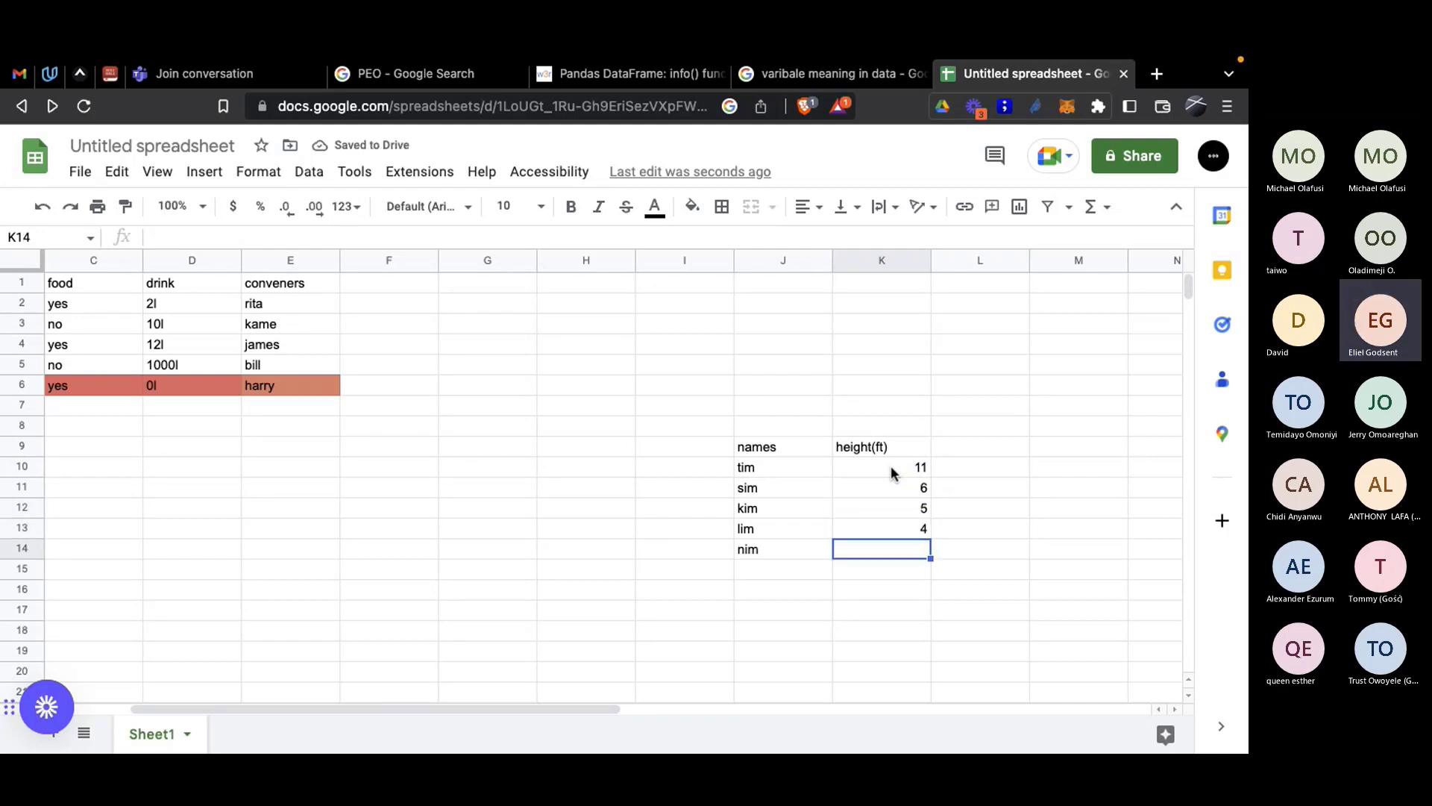
{"action": "type", "text": "100"}
{"action": "key", "text": "Return"}
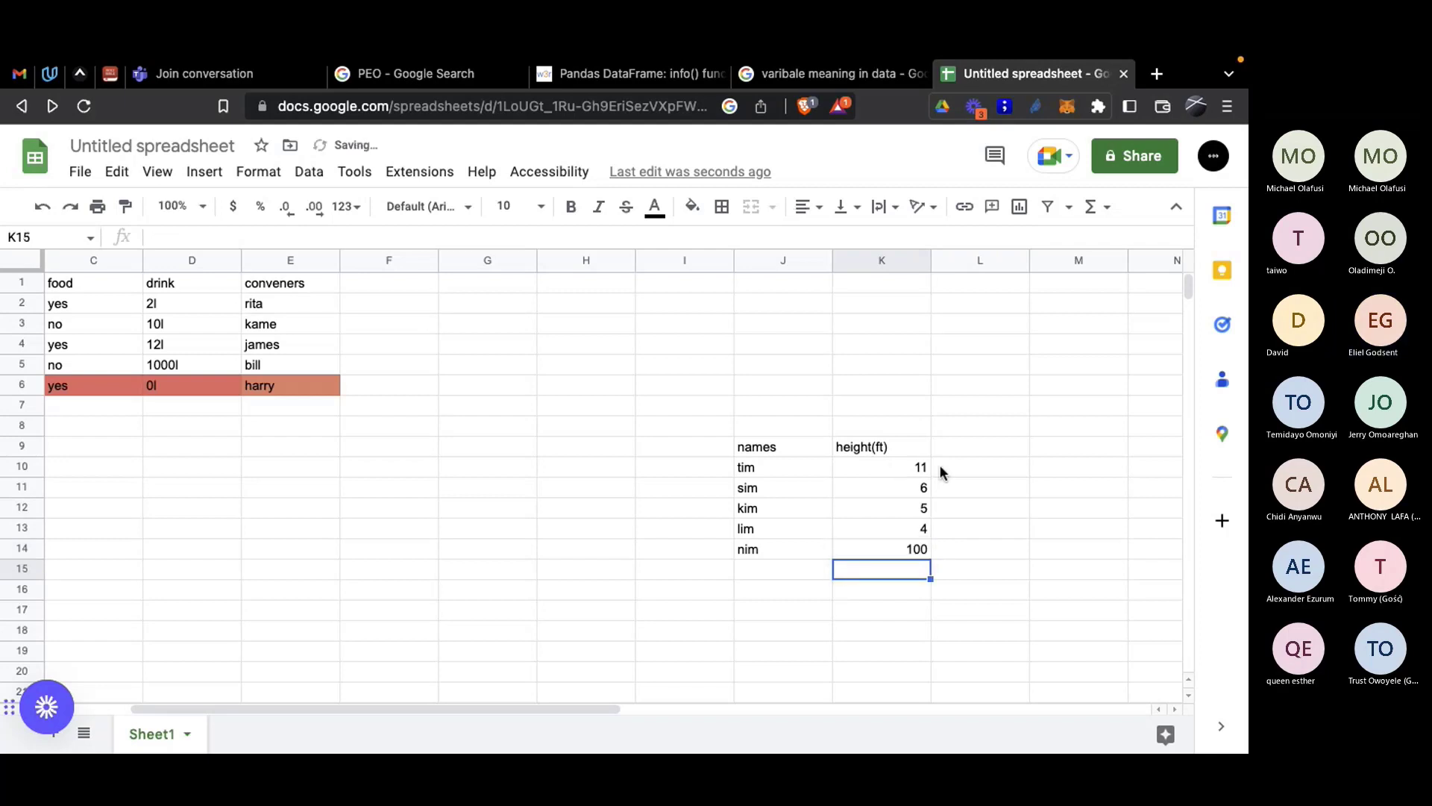
Step: Change the height in K14 to 0 and clear the height in K13
{"action": "left_click", "coordinate": [908, 548]}
{"action": "type", "text": "0"}
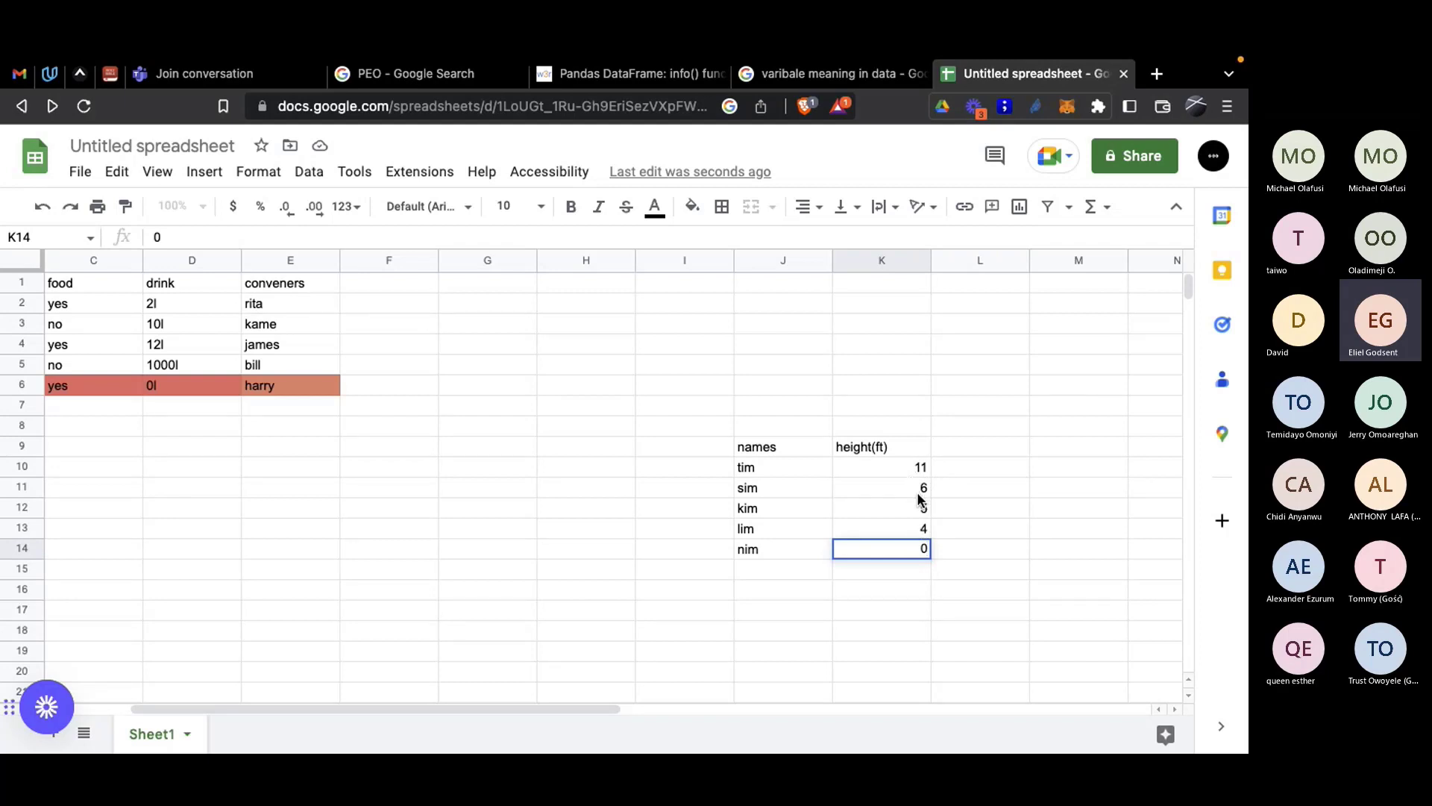
{"action": "left_click", "coordinate": [916, 530]}
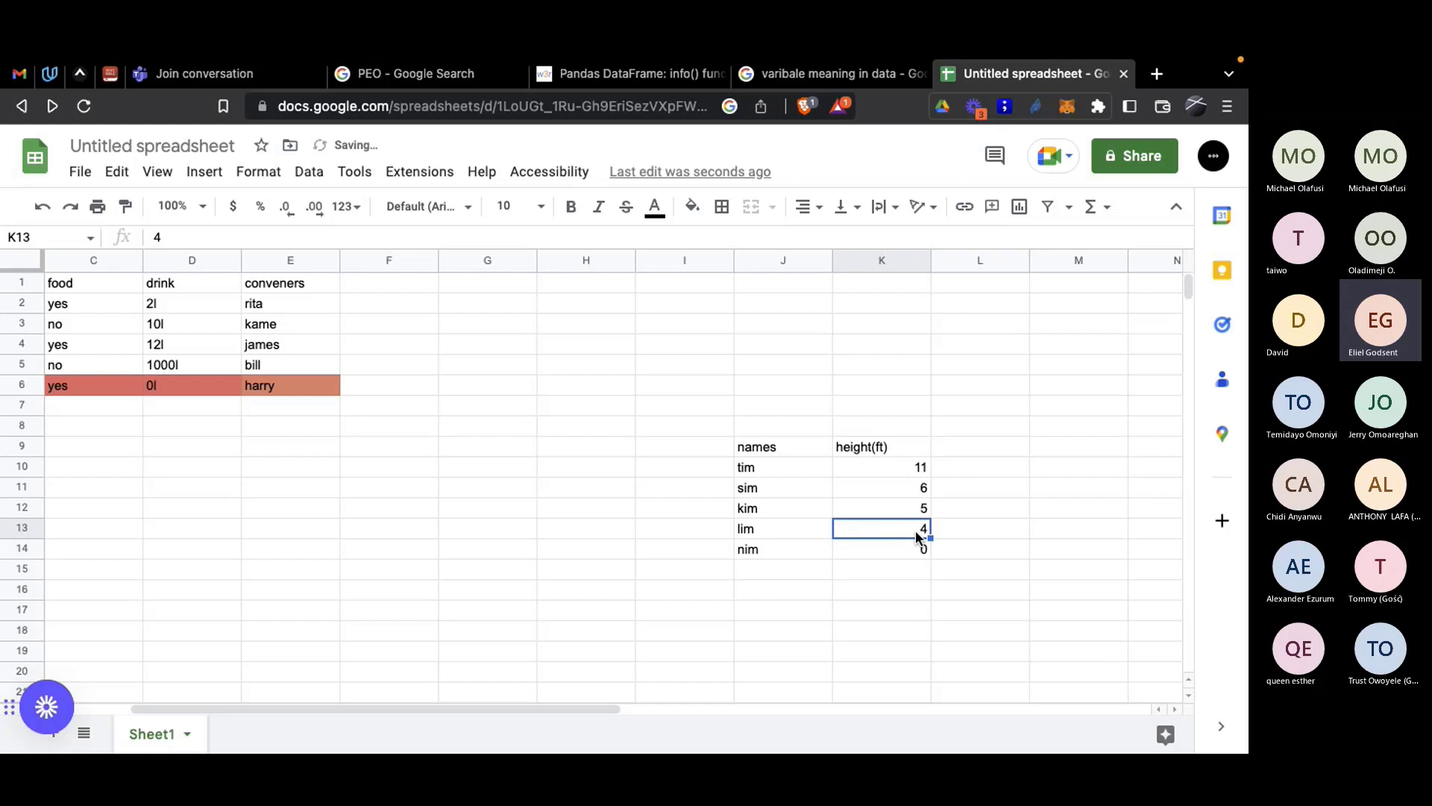
{"action": "key", "text": "Delete"}
{"action": "left_click", "coordinate": [989, 550]}
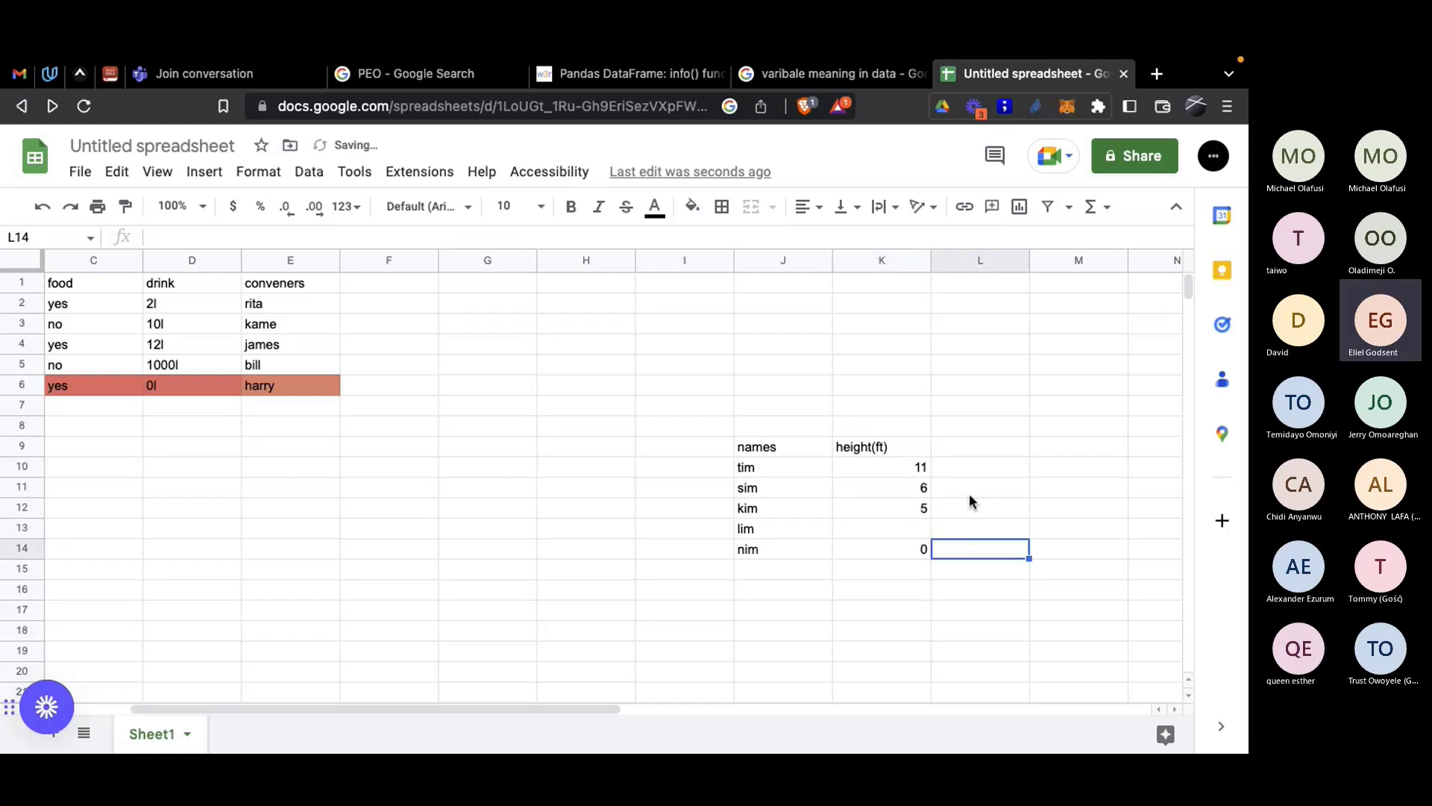
{"action": "left_click_drag", "start_coordinate": [969, 494], "coordinate": [929, 490]}
{"action": "left_click", "coordinate": [965, 424]}
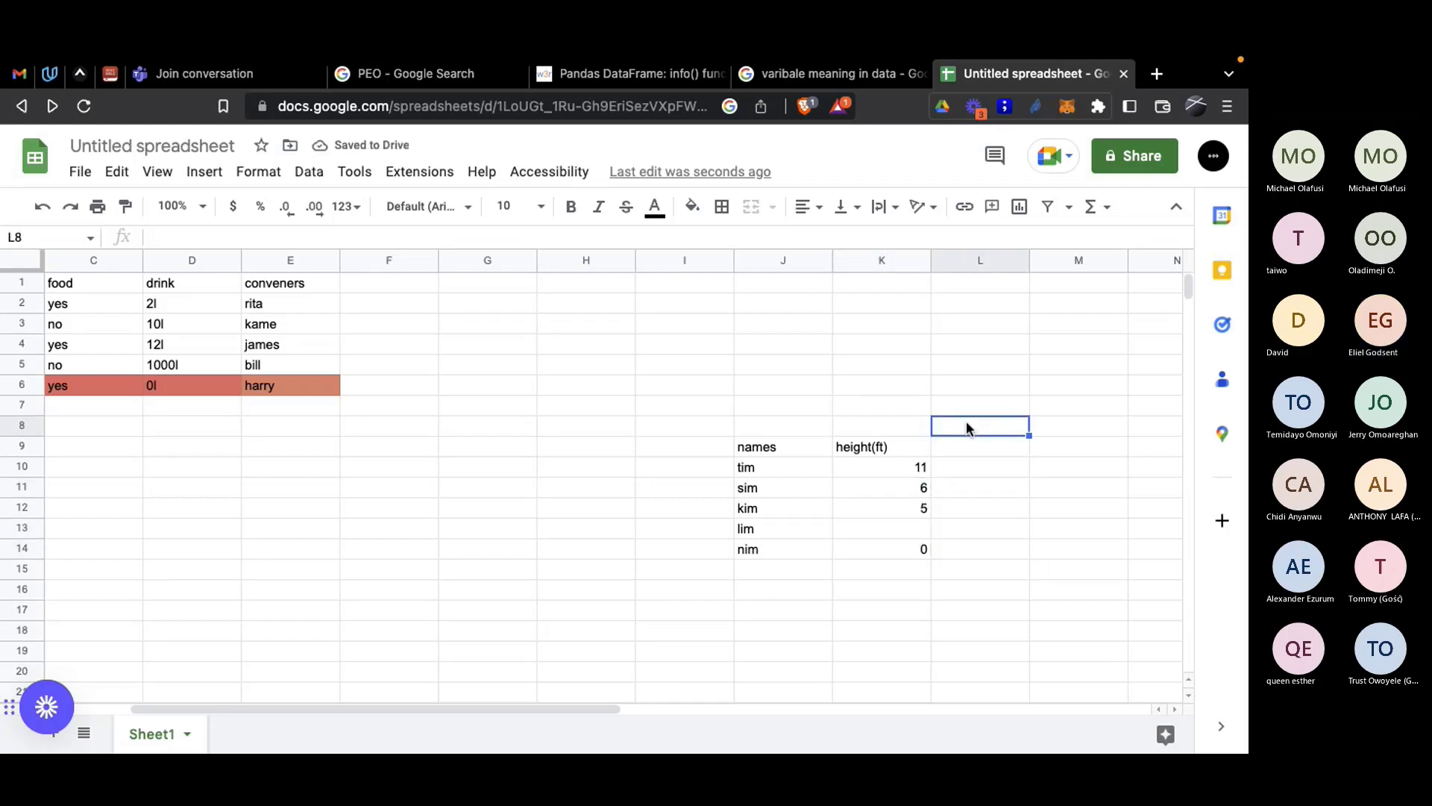
Step: Examine the names and heights table in J9:K14, comparing the first person's height with the last person's
{"action": "left_click", "coordinate": [760, 447]}
{"action": "left_click_drag", "start_coordinate": [781, 457], "coordinate": [917, 550]}
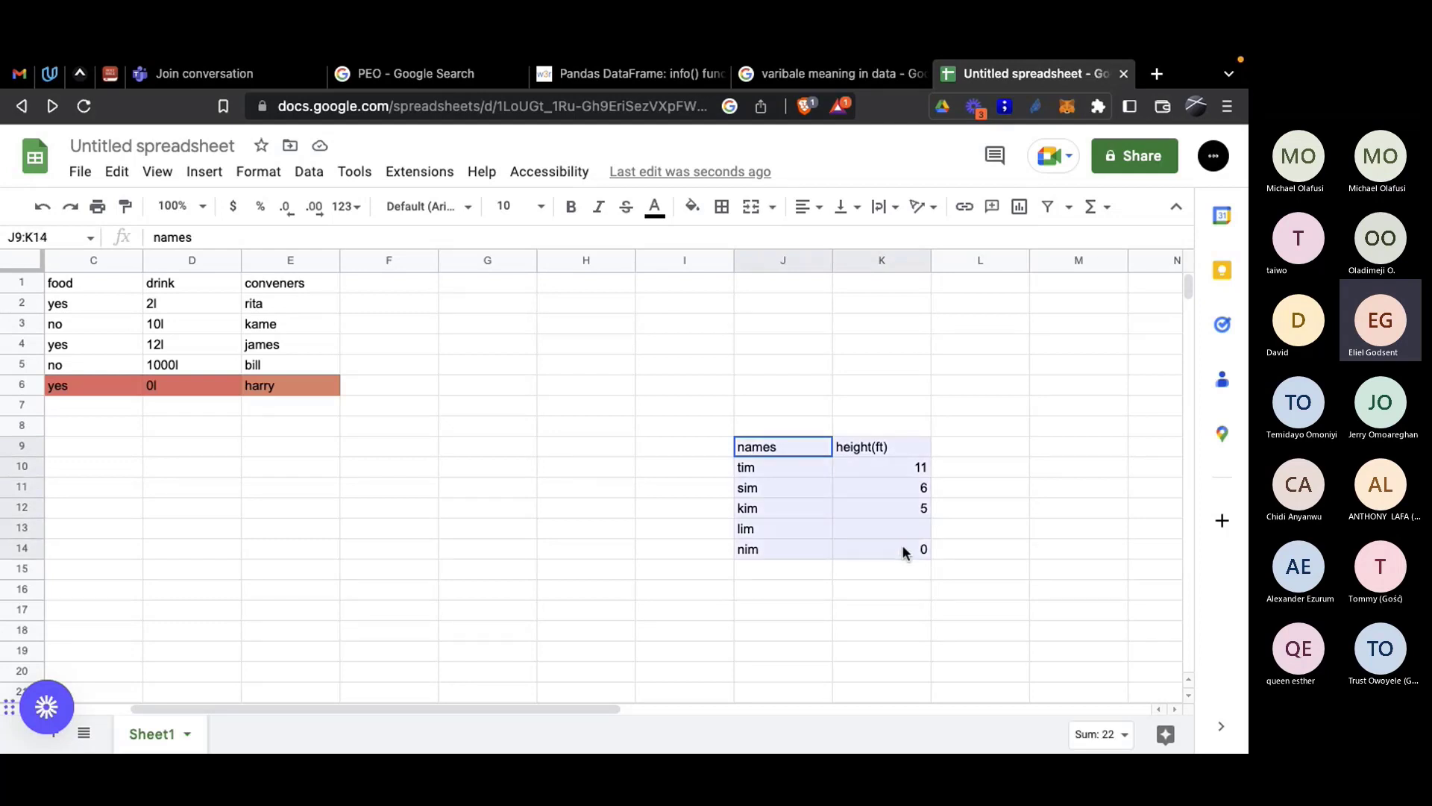
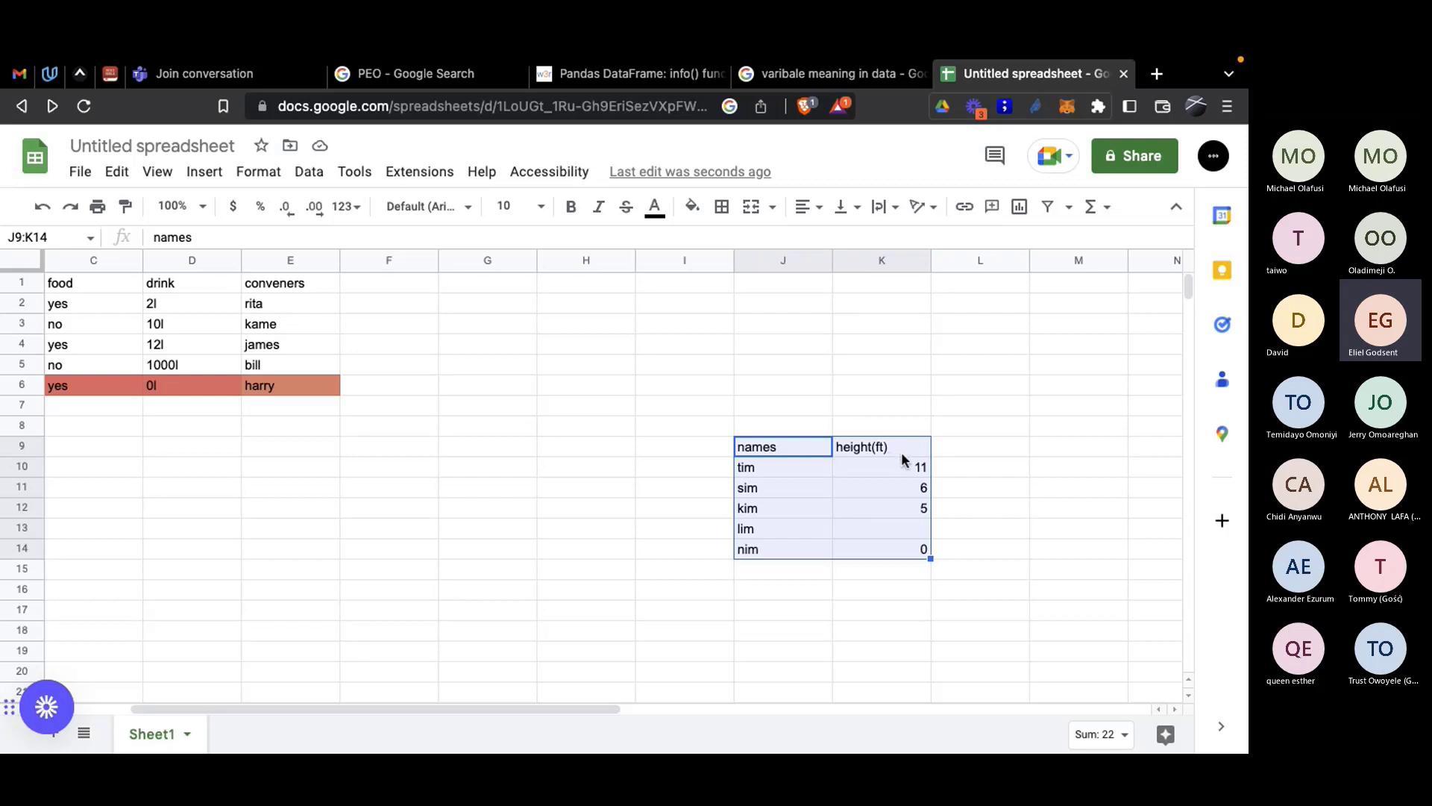
{"action": "left_click", "coordinate": [952, 526]}
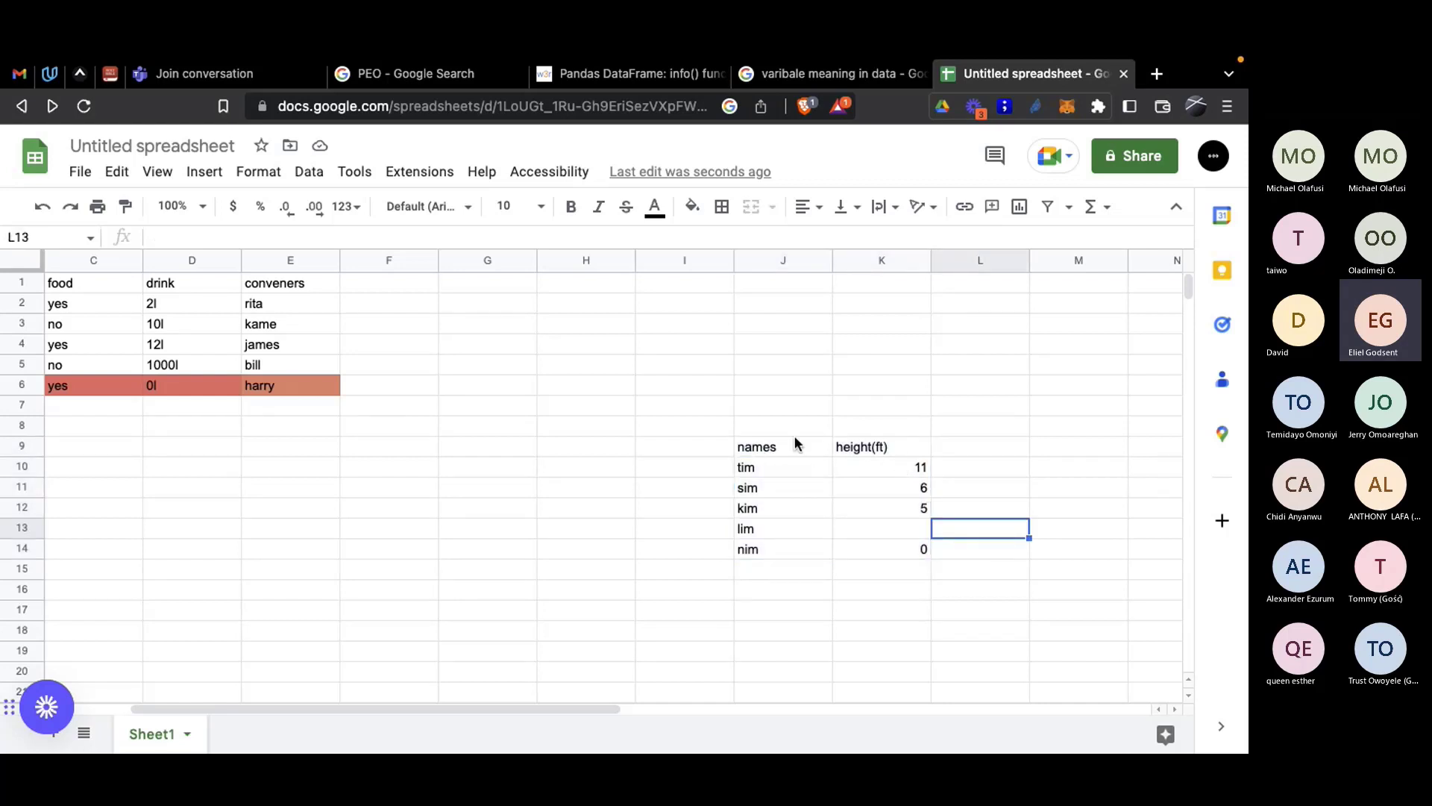
{"action": "left_click_drag", "start_coordinate": [776, 445], "coordinate": [905, 552]}
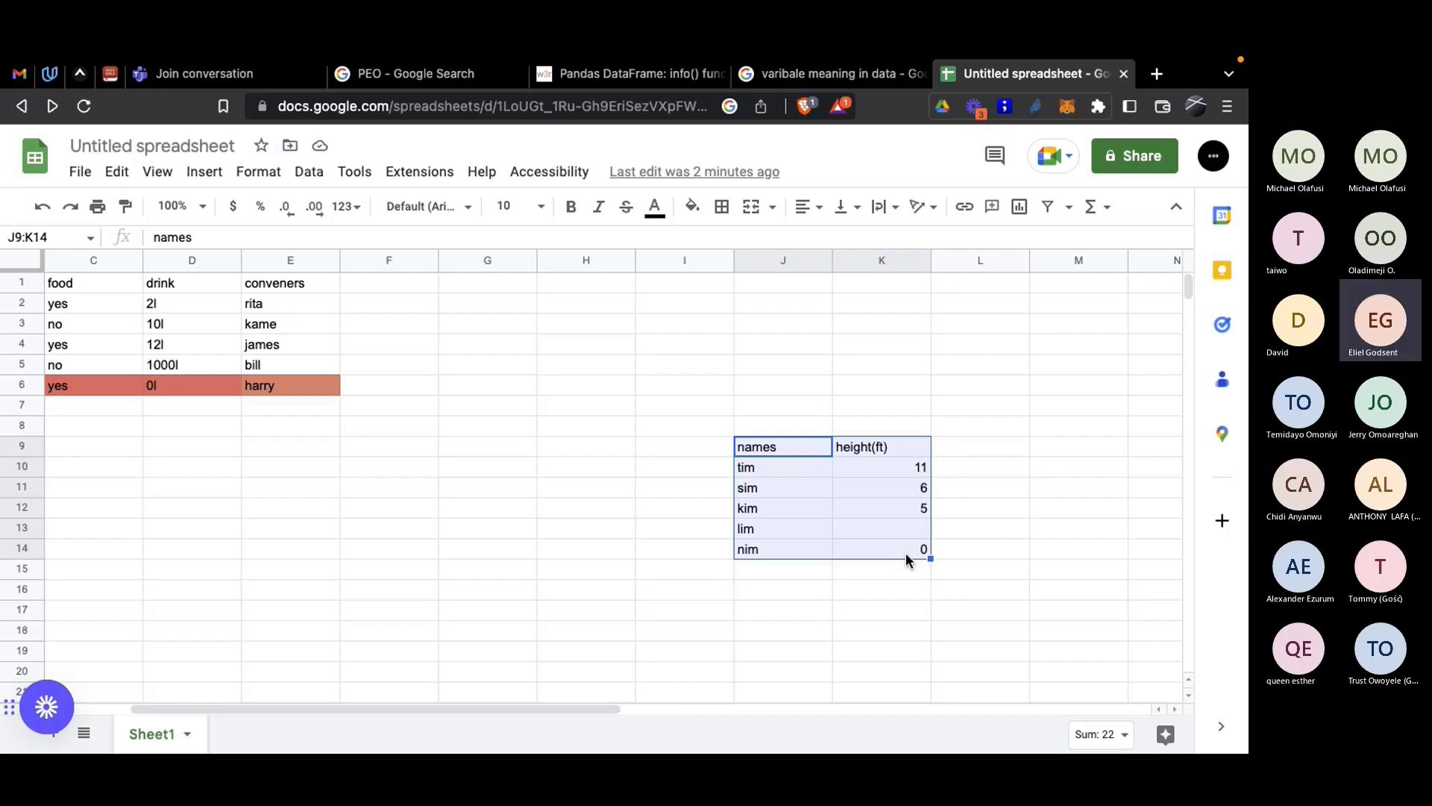
{"action": "left_click", "coordinate": [774, 550]}
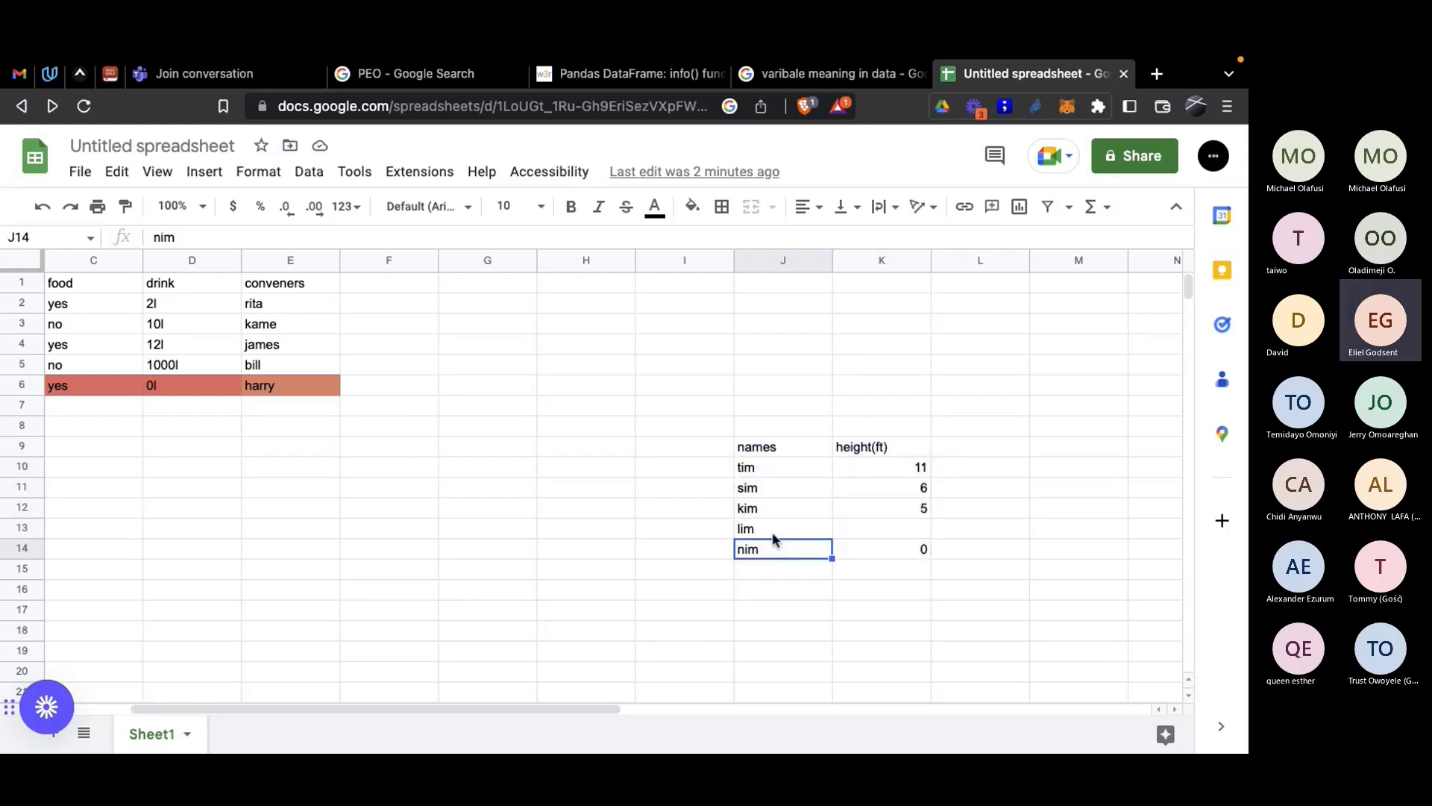
{"action": "left_click", "coordinate": [767, 468]}
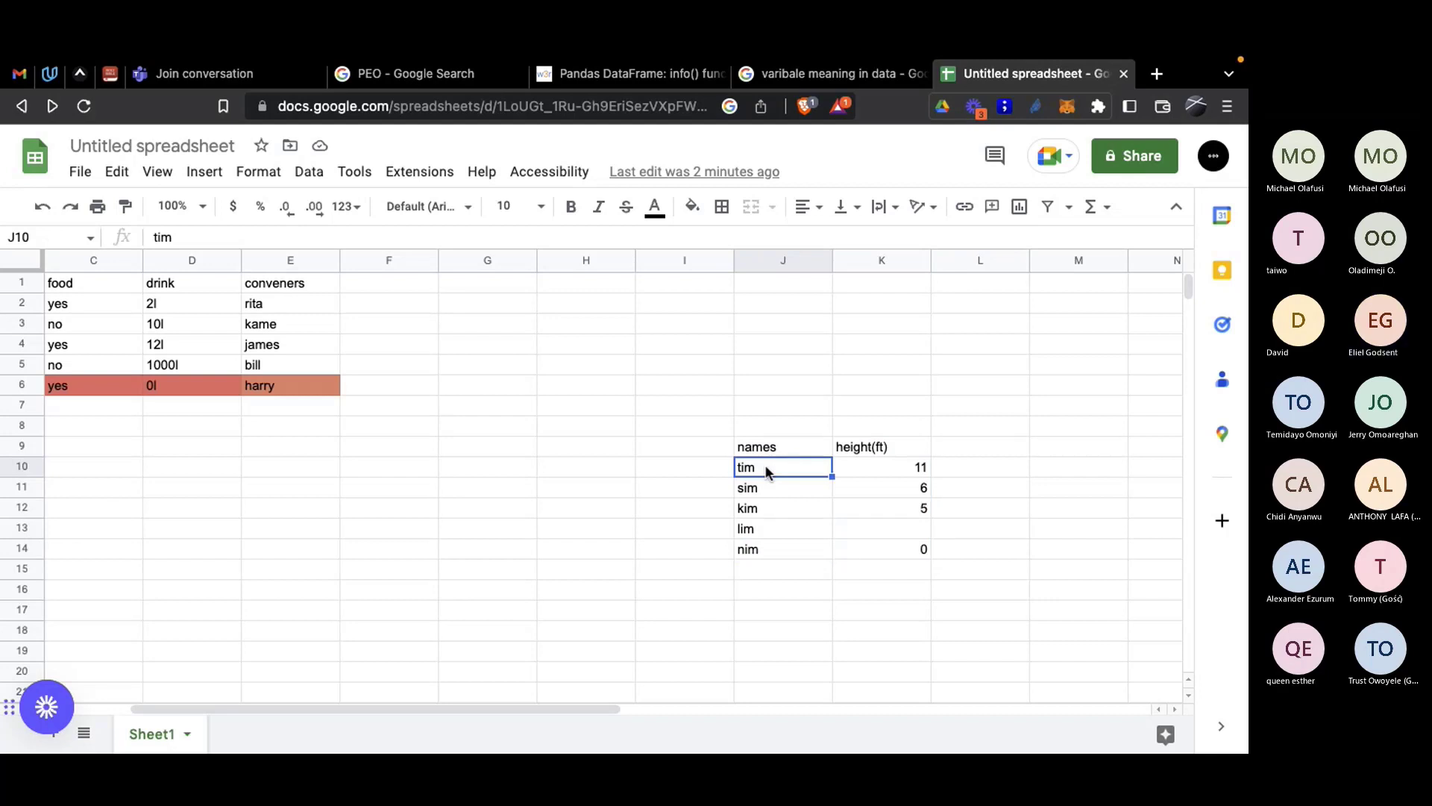
{"action": "left_click", "coordinate": [887, 469]}
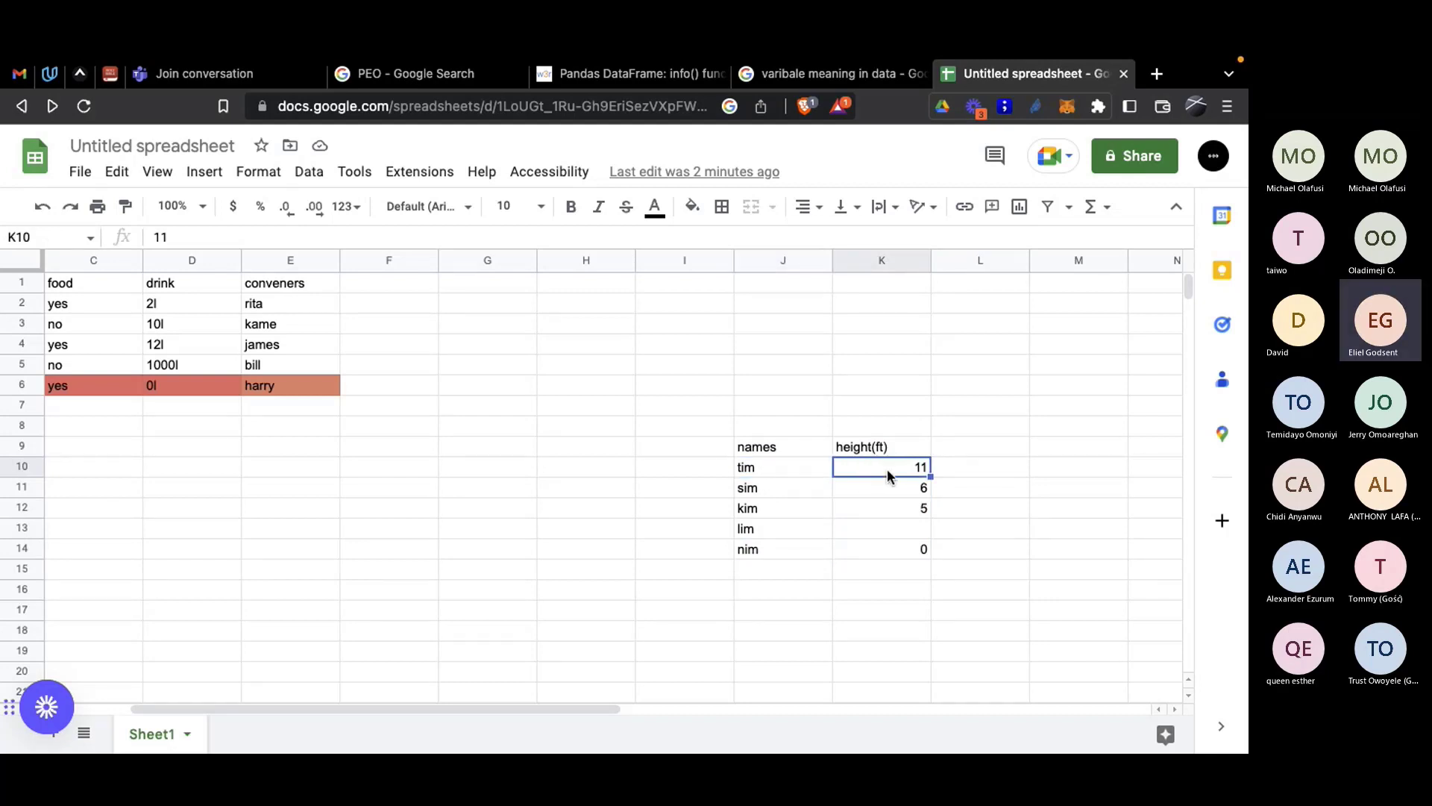
{"action": "left_click", "coordinate": [905, 550]}
{"action": "left_click", "coordinate": [921, 467]}
{"action": "left_click", "coordinate": [924, 550]}
{"action": "scroll", "coordinate": [983, 578], "scroll_direction": "down", "scroll_amount": 1}
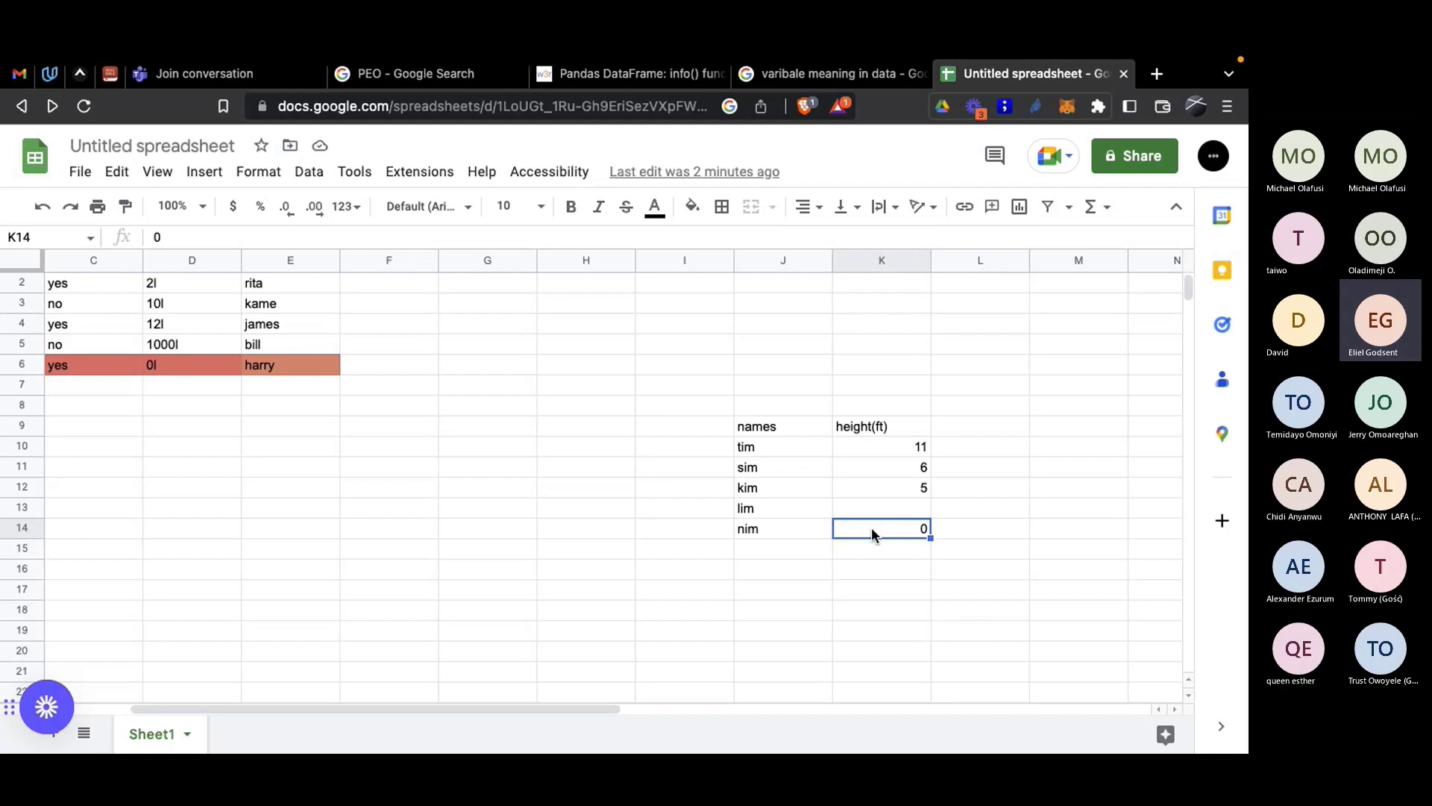
Step: Fill the first sample person's row, cells J10:K10, with a light red colour
{"action": "left_click", "coordinate": [901, 450]}
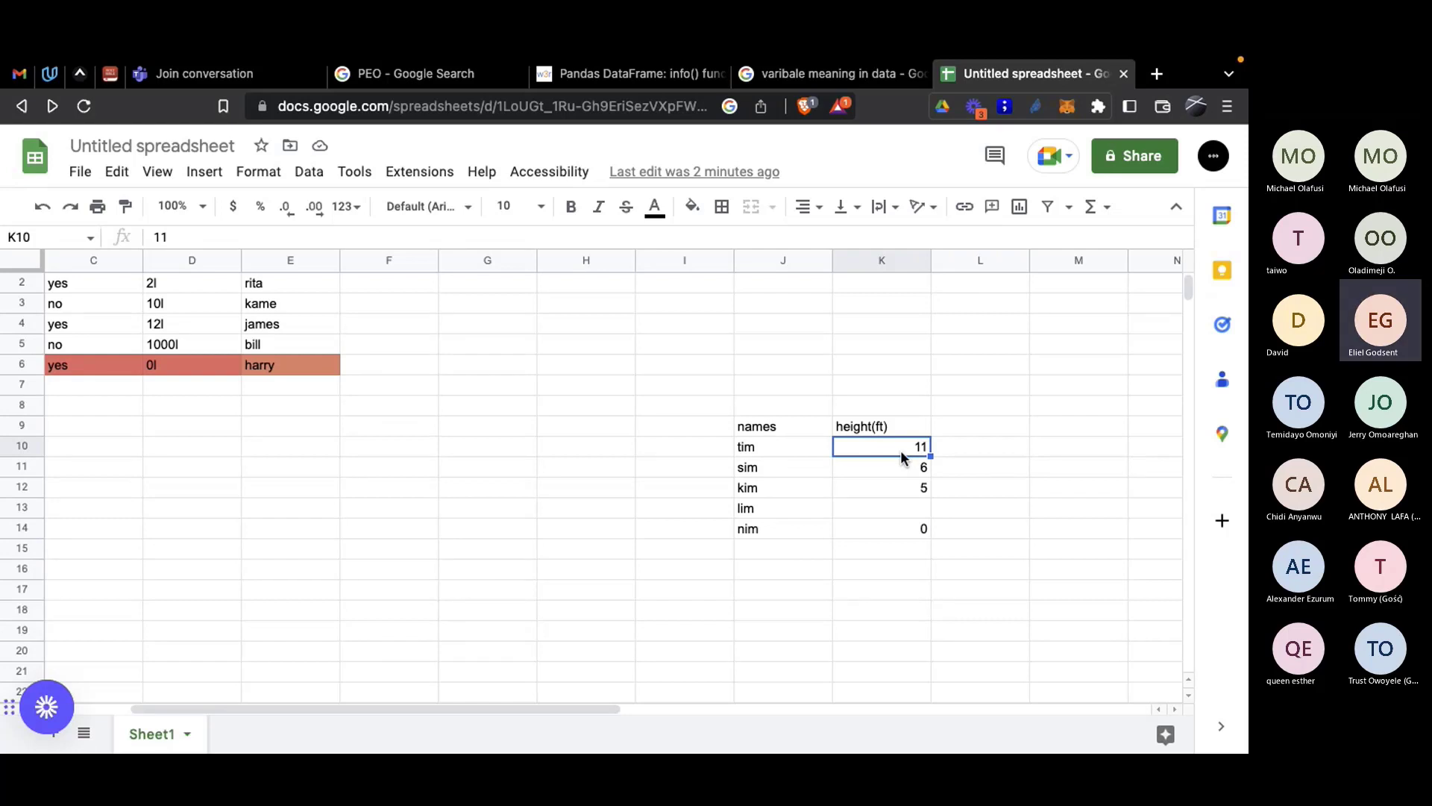
{"action": "left_click_drag", "start_coordinate": [795, 446], "coordinate": [924, 446]}
{"action": "left_click", "coordinate": [692, 206]}
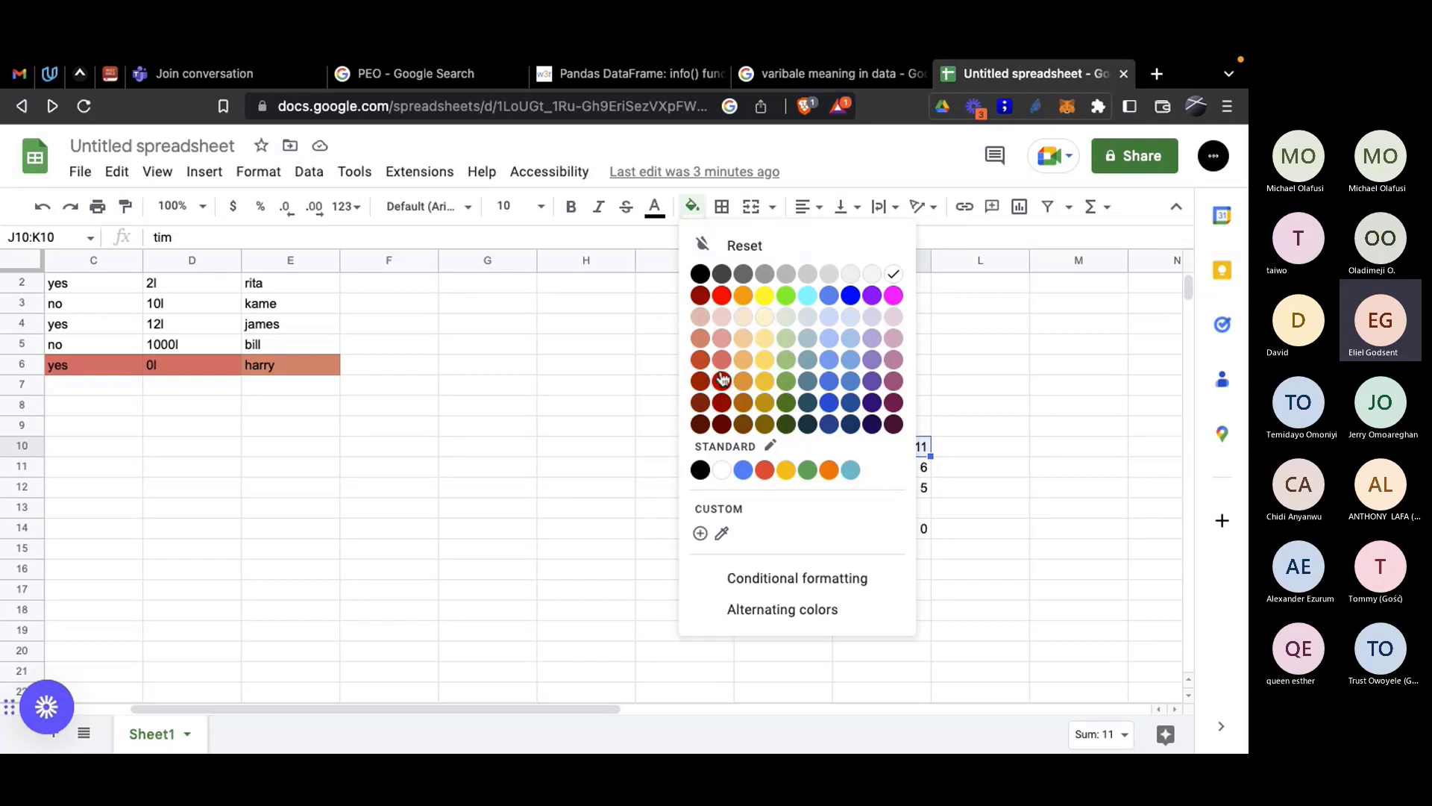
{"action": "left_click", "coordinate": [722, 348]}
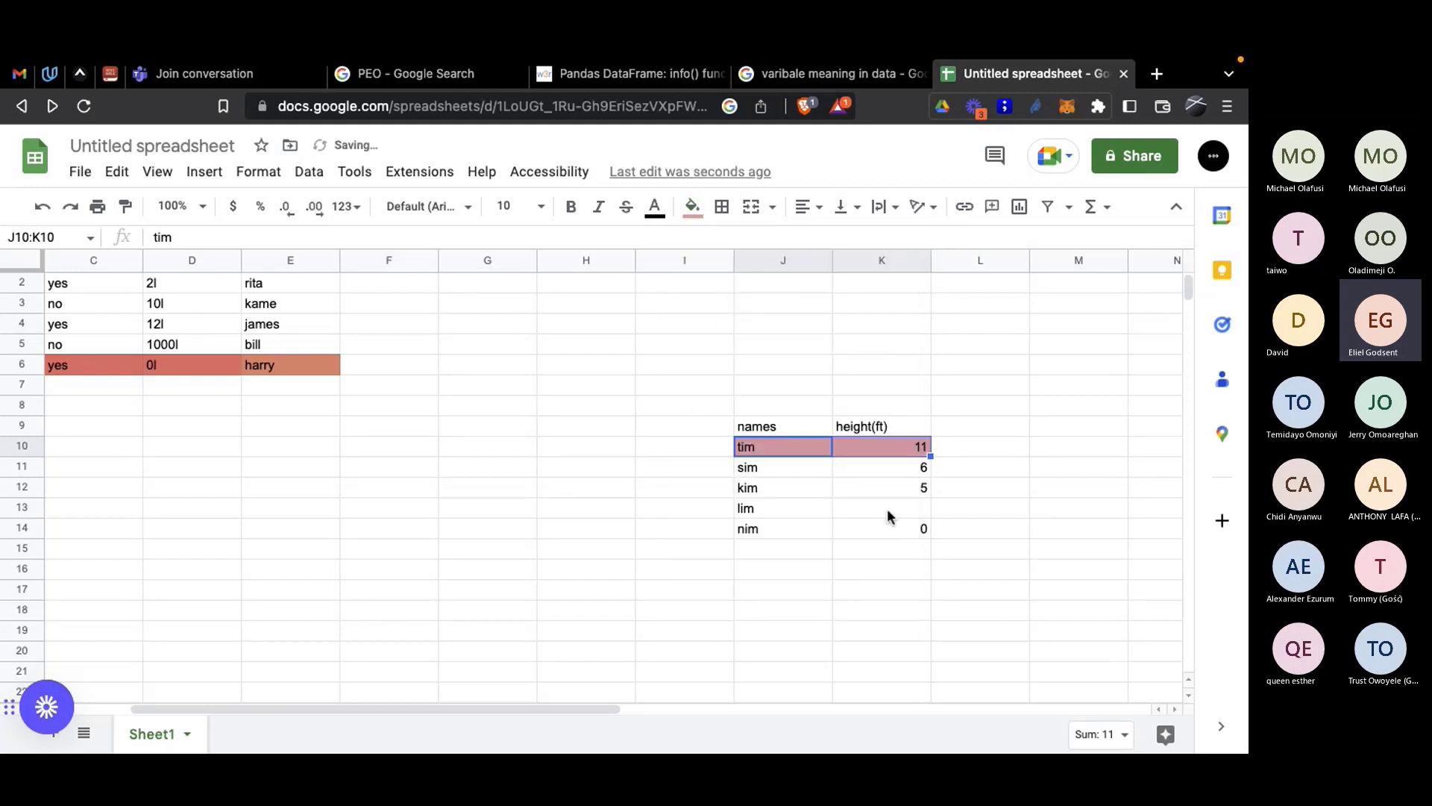
Step: Fill the last two sample rows, cells J13:K14, with the same light red as the first person's row
{"action": "left_click_drag", "start_coordinate": [763, 502], "coordinate": [902, 524]}
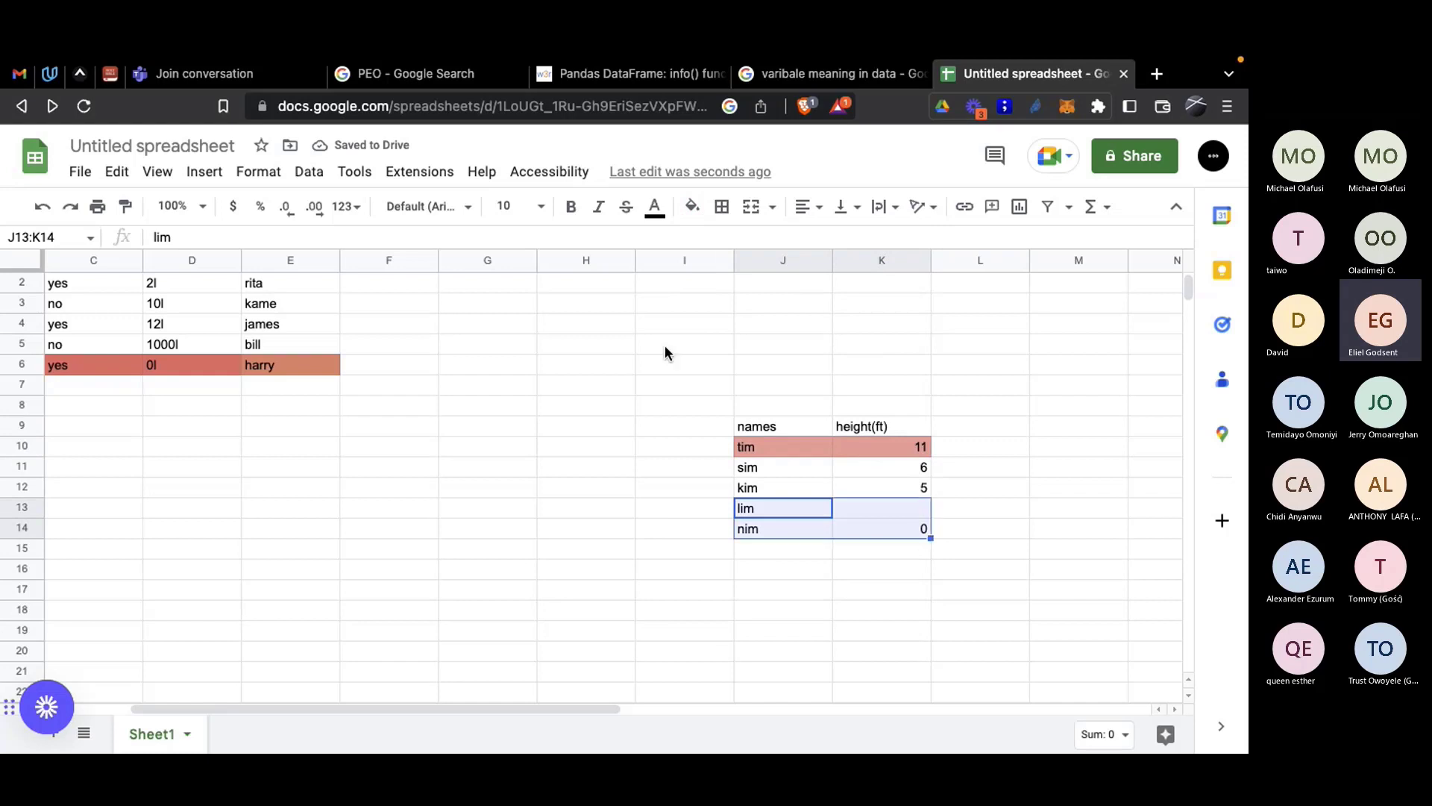
{"action": "left_click", "coordinate": [692, 205]}
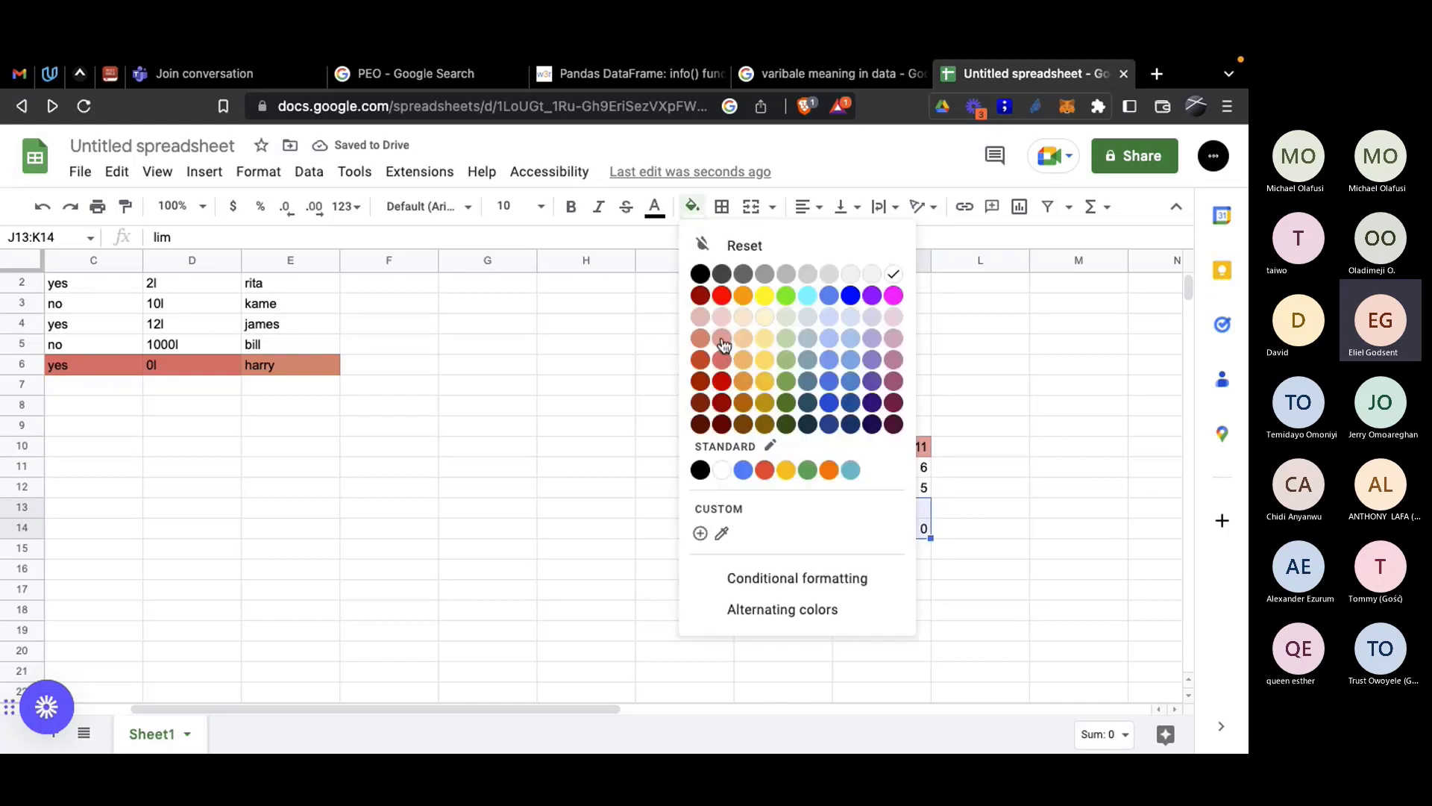
{"action": "left_click", "coordinate": [722, 343]}
{"action": "left_click", "coordinate": [964, 509]}
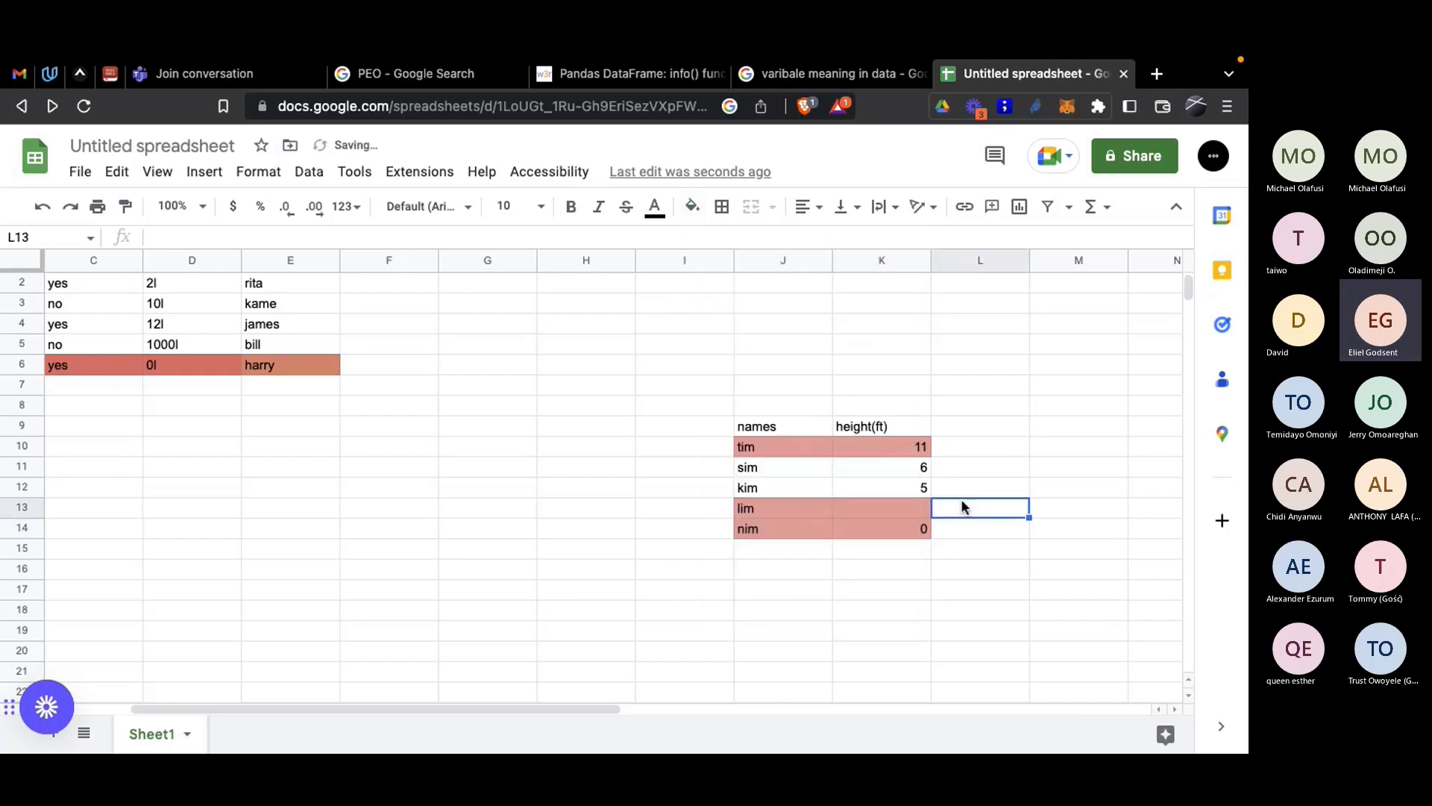
Step: Search Google for the tallest human ever and read the featured result to judge the height in K10
{"action": "left_click", "coordinate": [922, 449]}
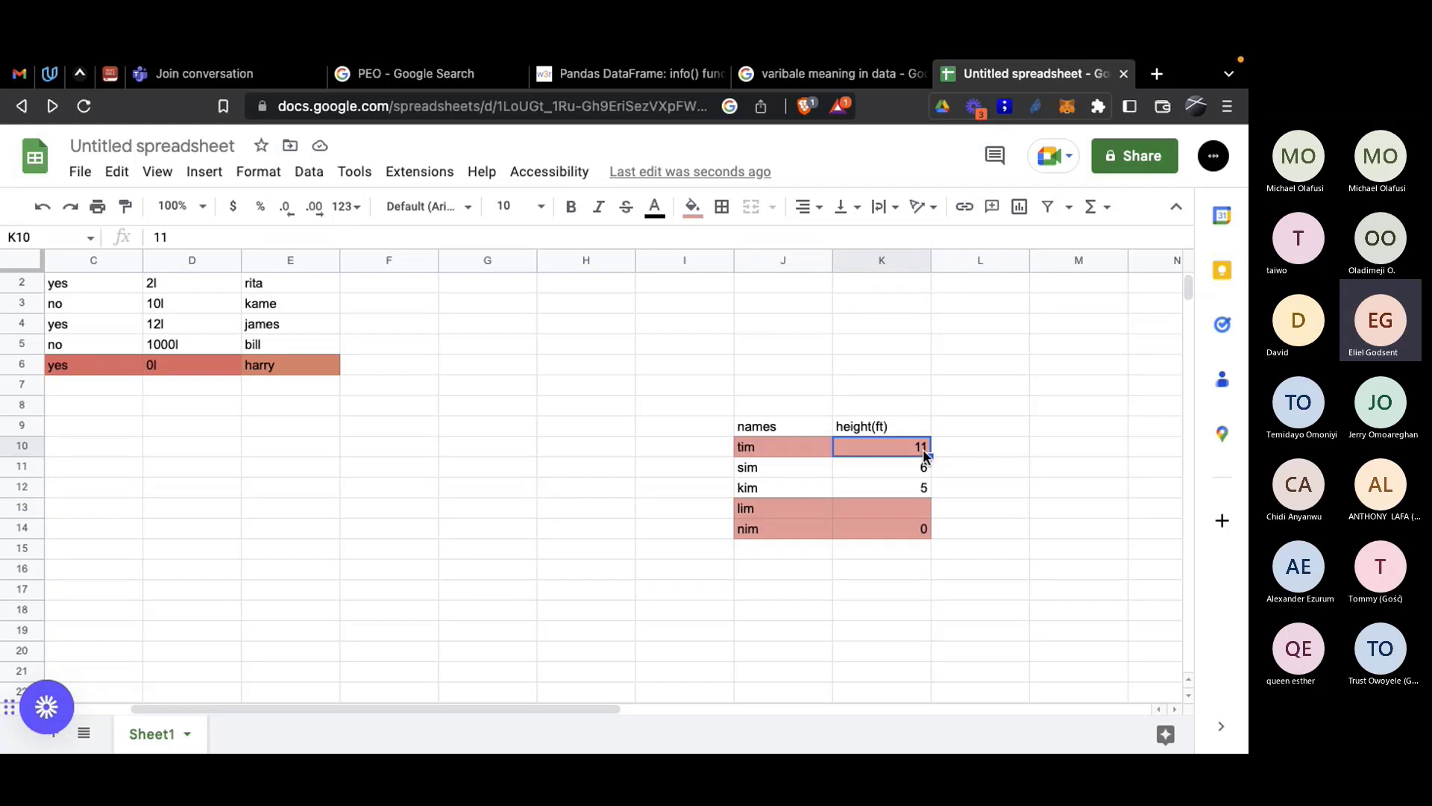
{"action": "left_click", "coordinate": [867, 84]}
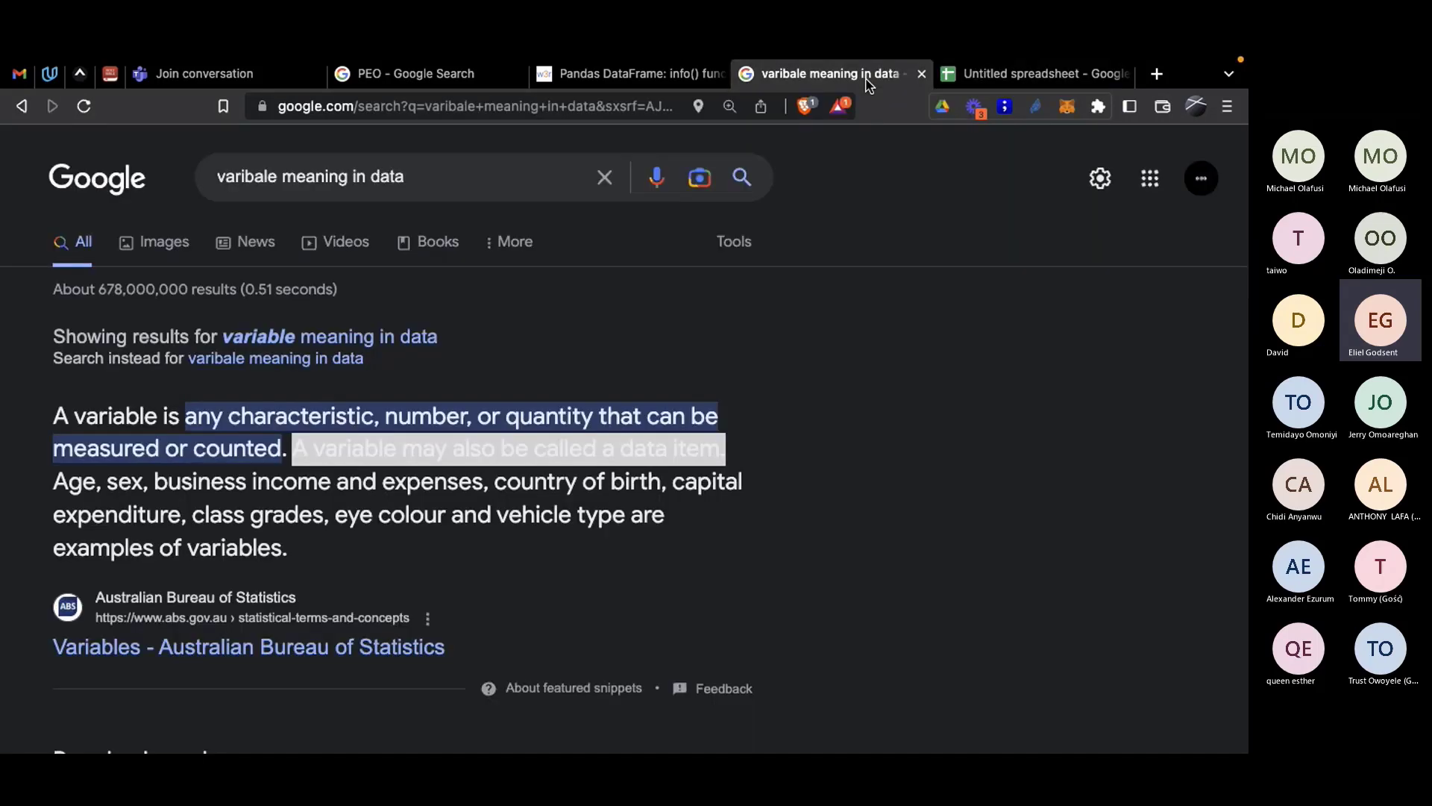
{"action": "left_click", "coordinate": [504, 109]}
{"action": "type", "text": "tales"}
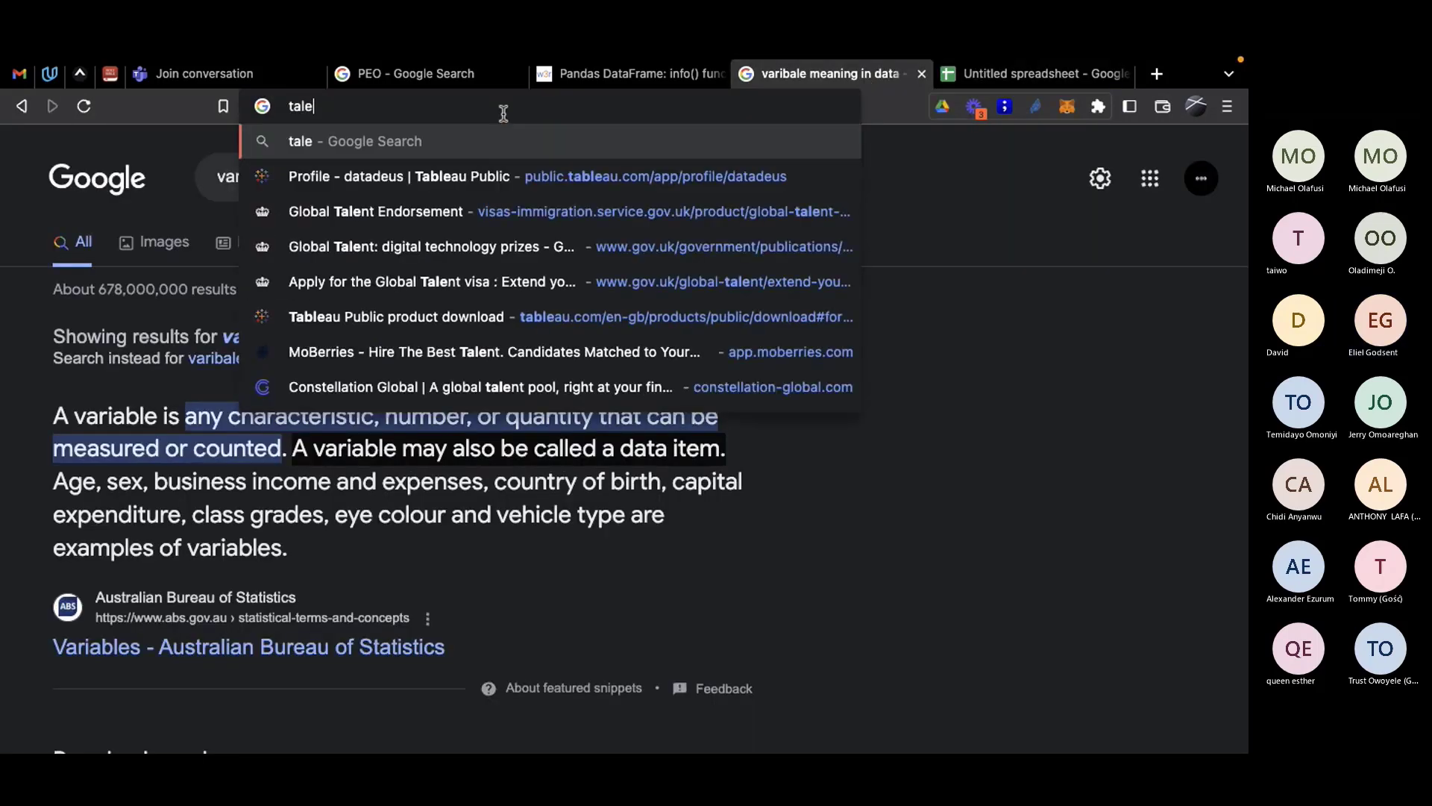
{"action": "key", "text": "BackSpace"}
{"action": "key", "text": "BackSpace"}
{"action": "type", "text": "lest"}
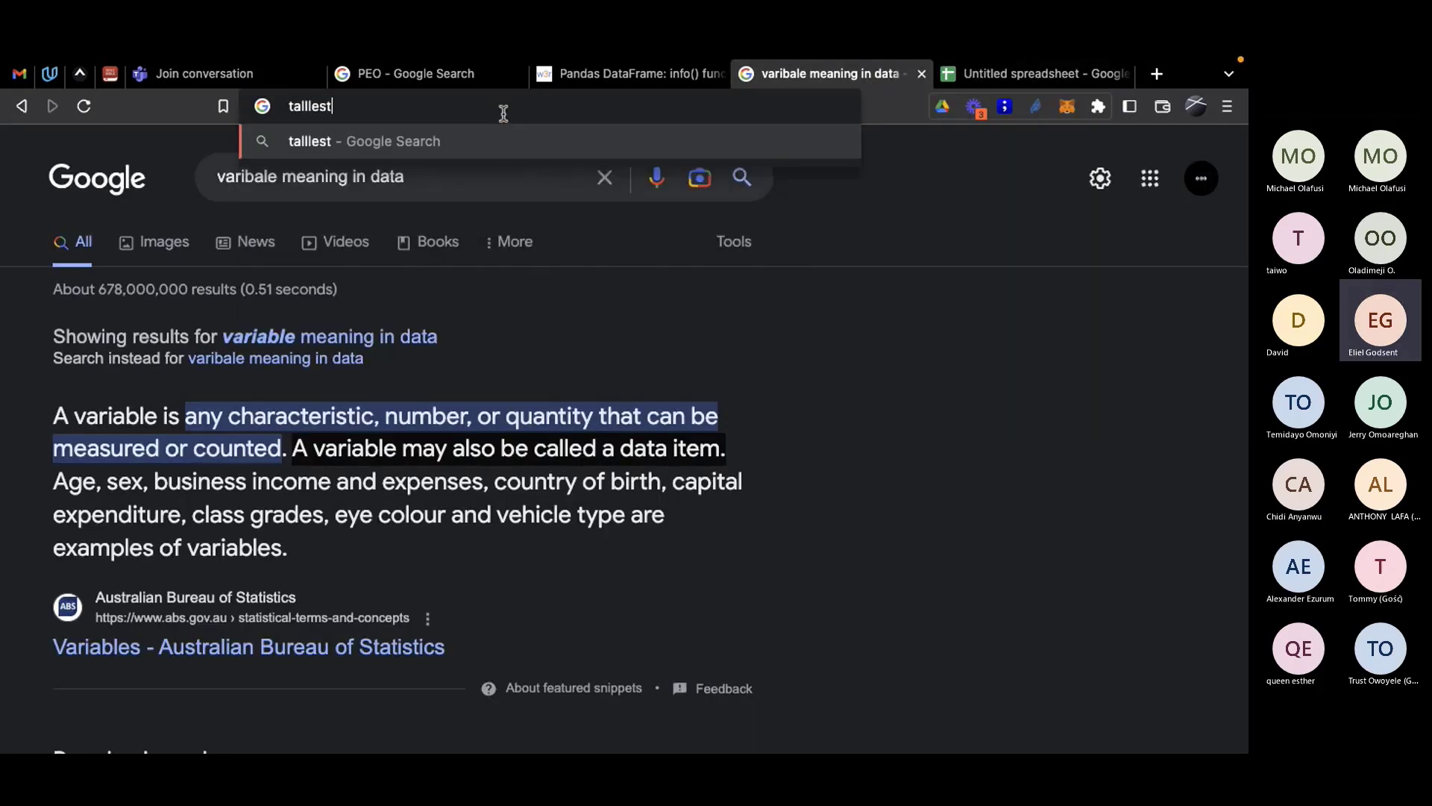
{"action": "type", "text": " human aever"}
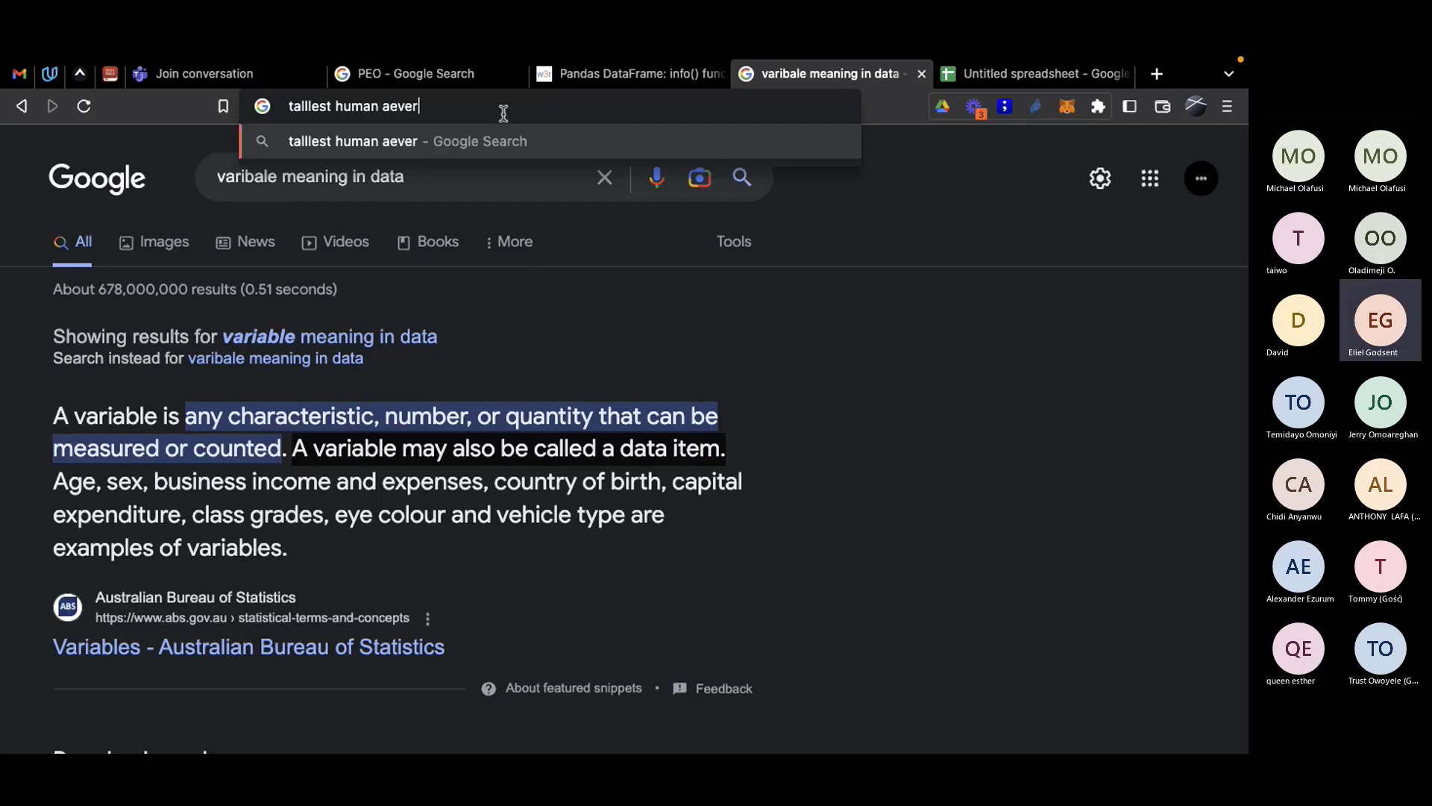
{"action": "key", "text": "Return"}
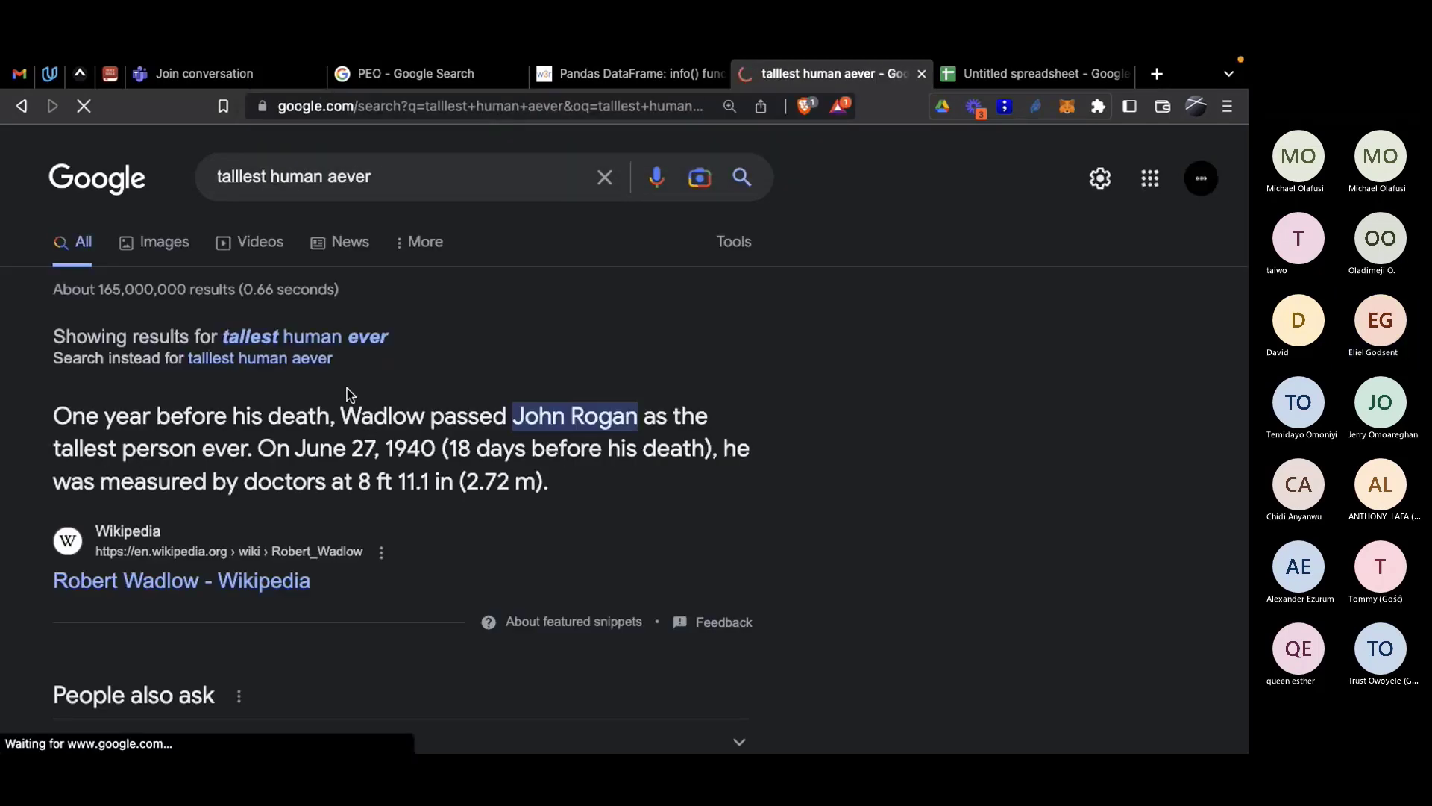
{"action": "scroll", "coordinate": [526, 356], "scroll_direction": "down", "scroll_amount": 2}
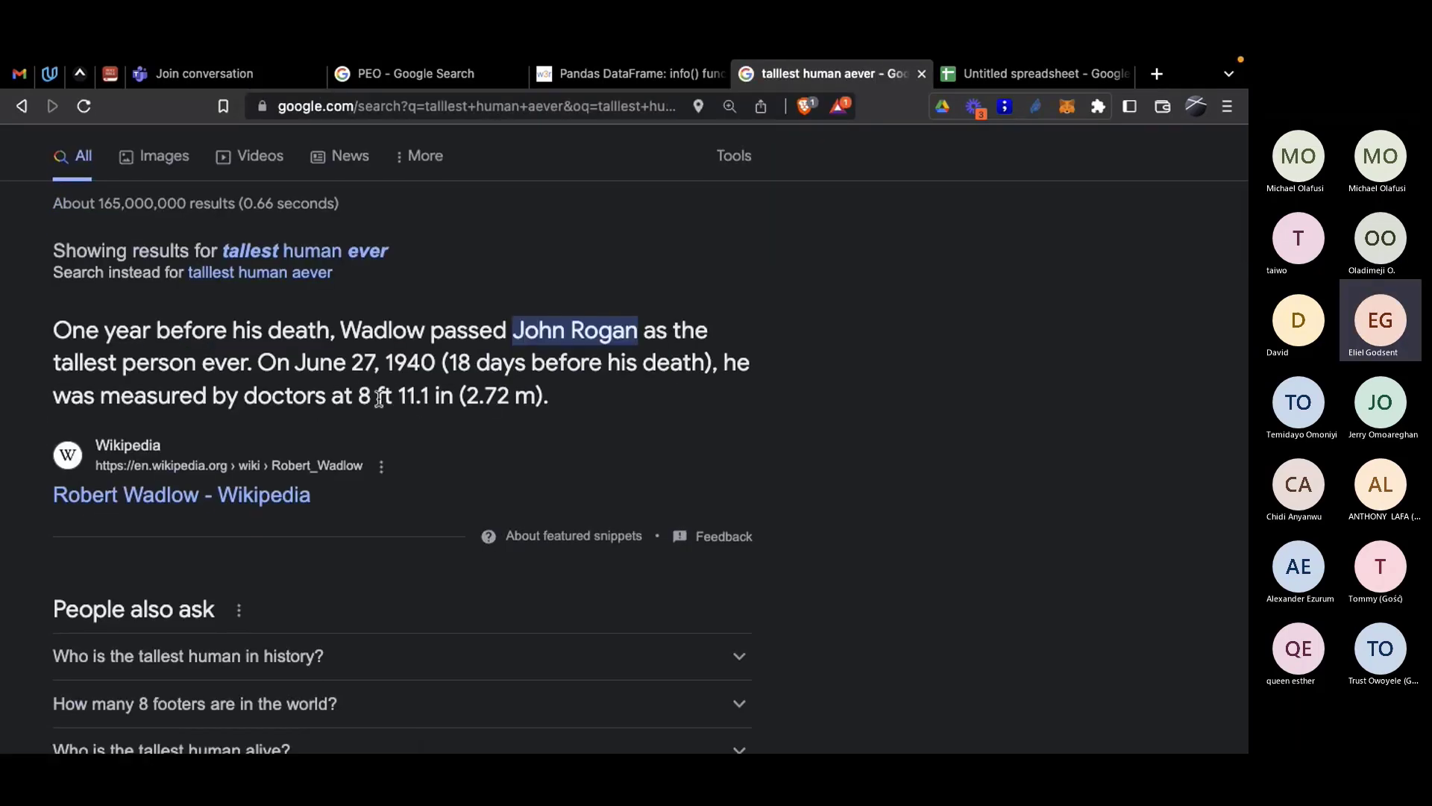
Step: Return to the spreadsheet, review the three flagged heights and delete row 13, whose height is missing
{"action": "left_click", "coordinate": [976, 75]}
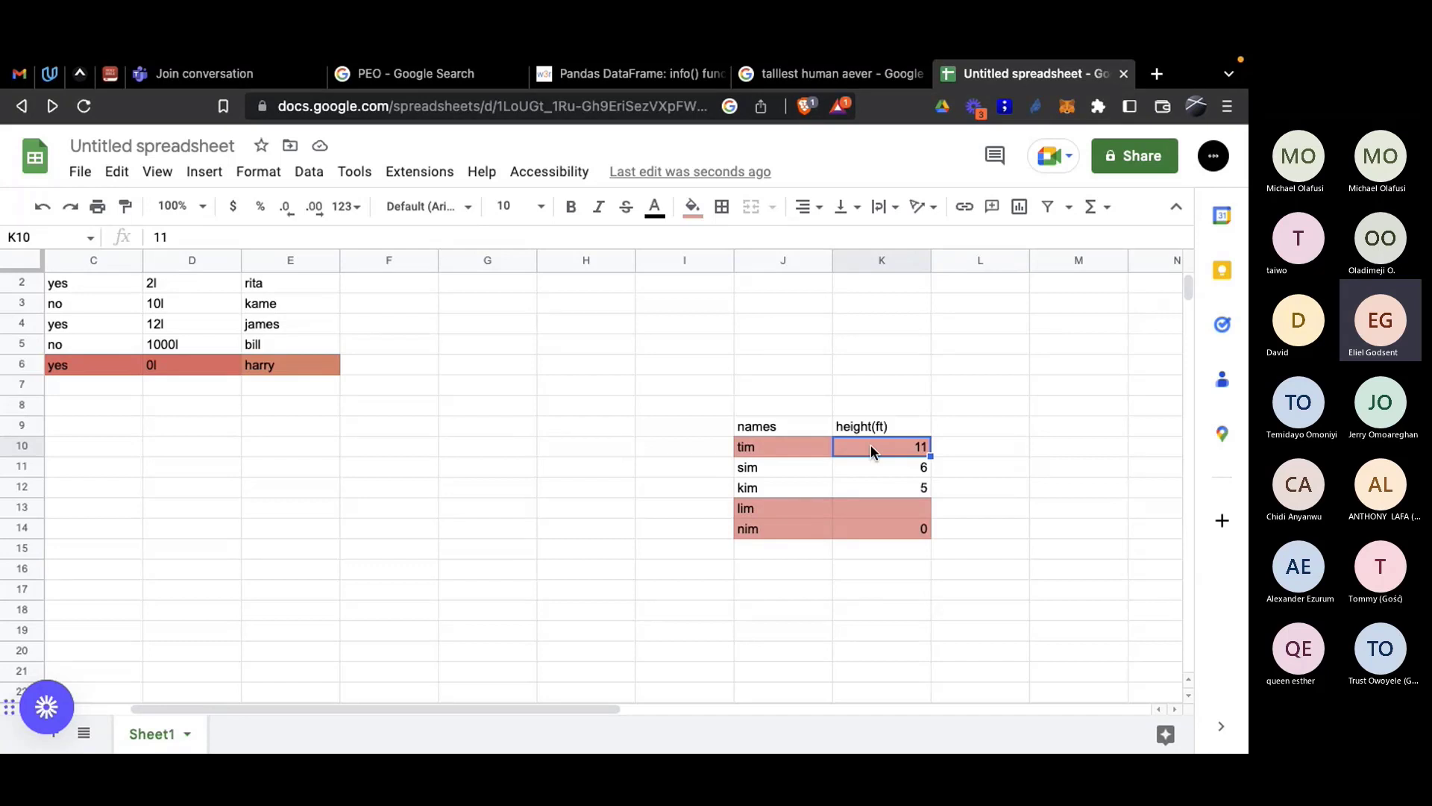
{"action": "left_click", "coordinate": [895, 510]}
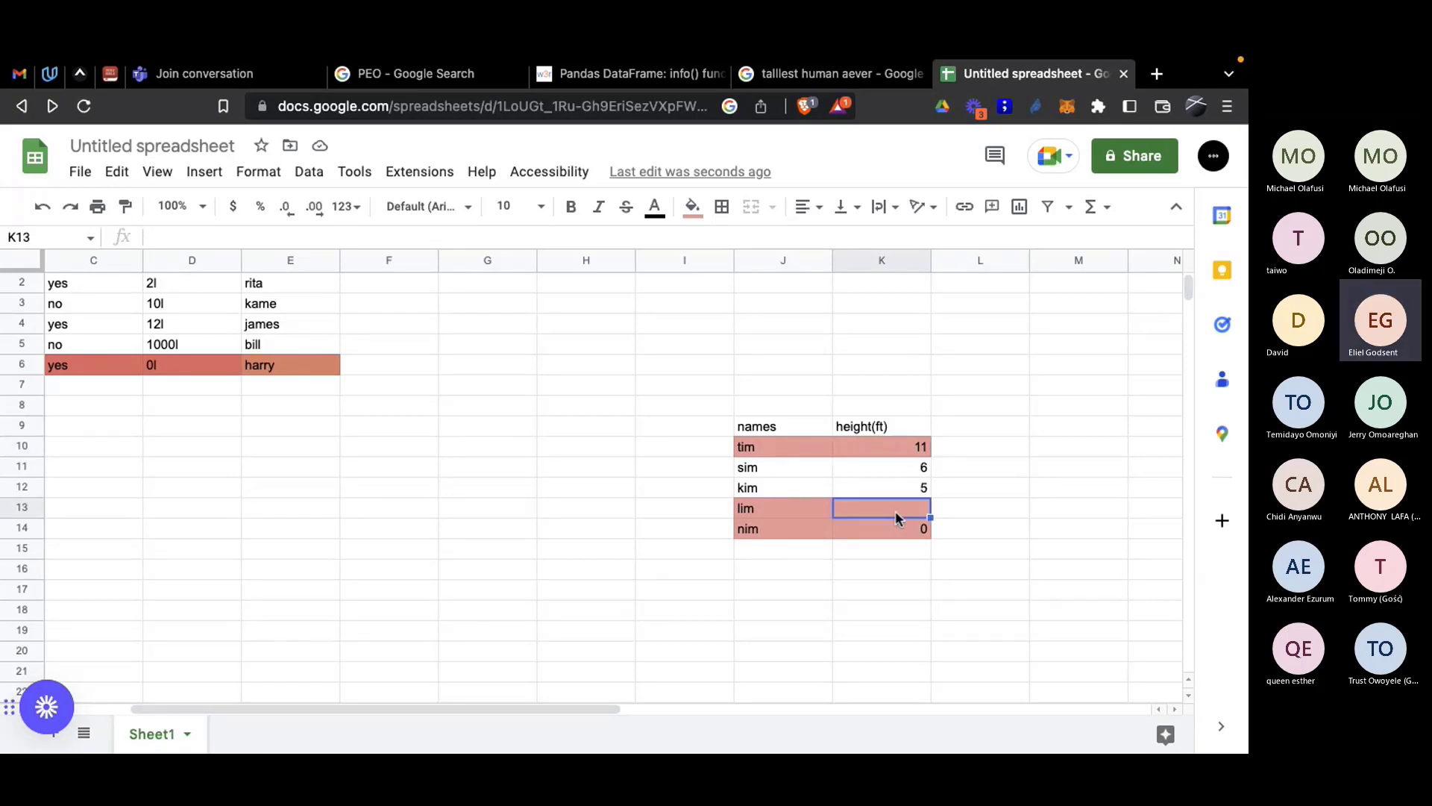
{"action": "left_click", "coordinate": [908, 531]}
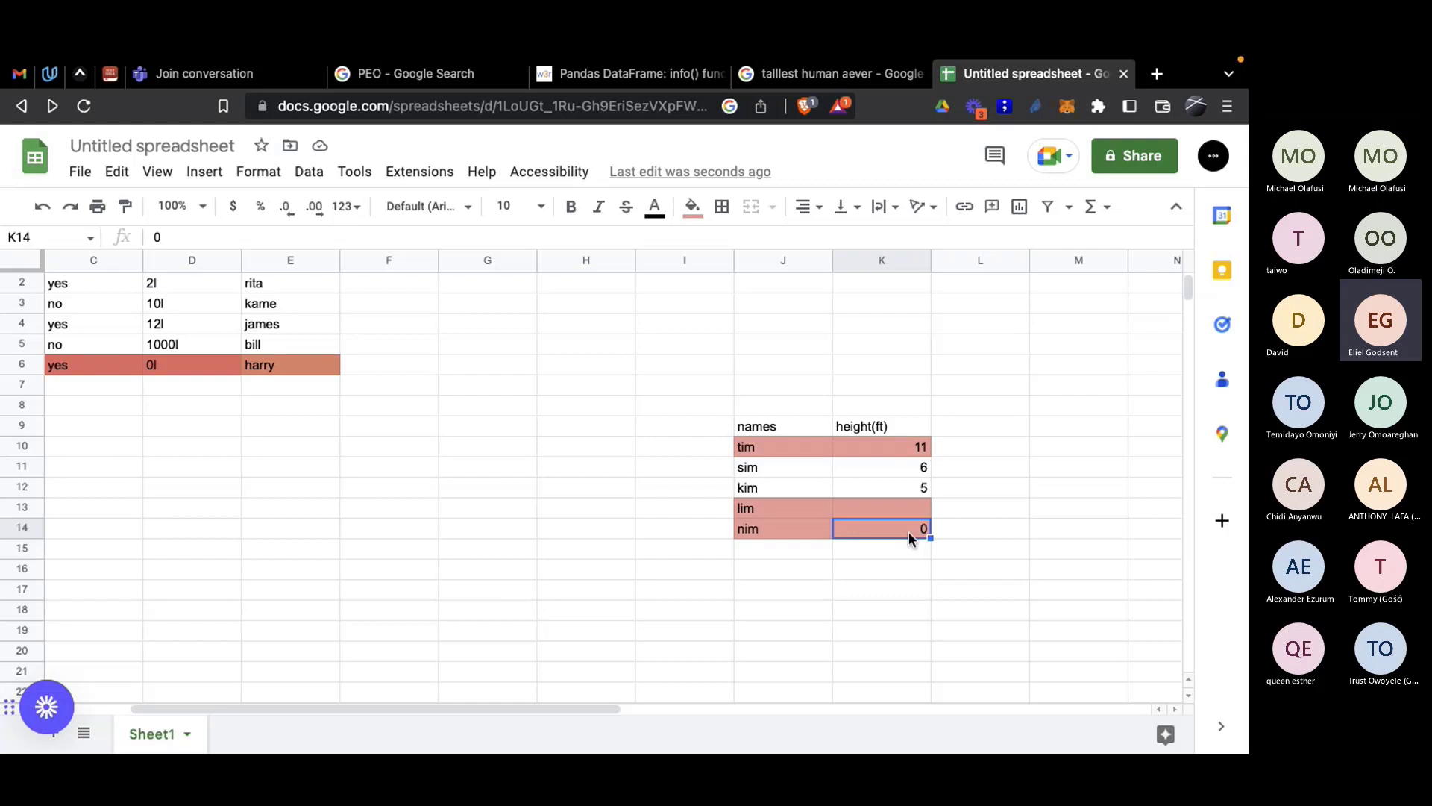
{"action": "left_click", "coordinate": [947, 530]}
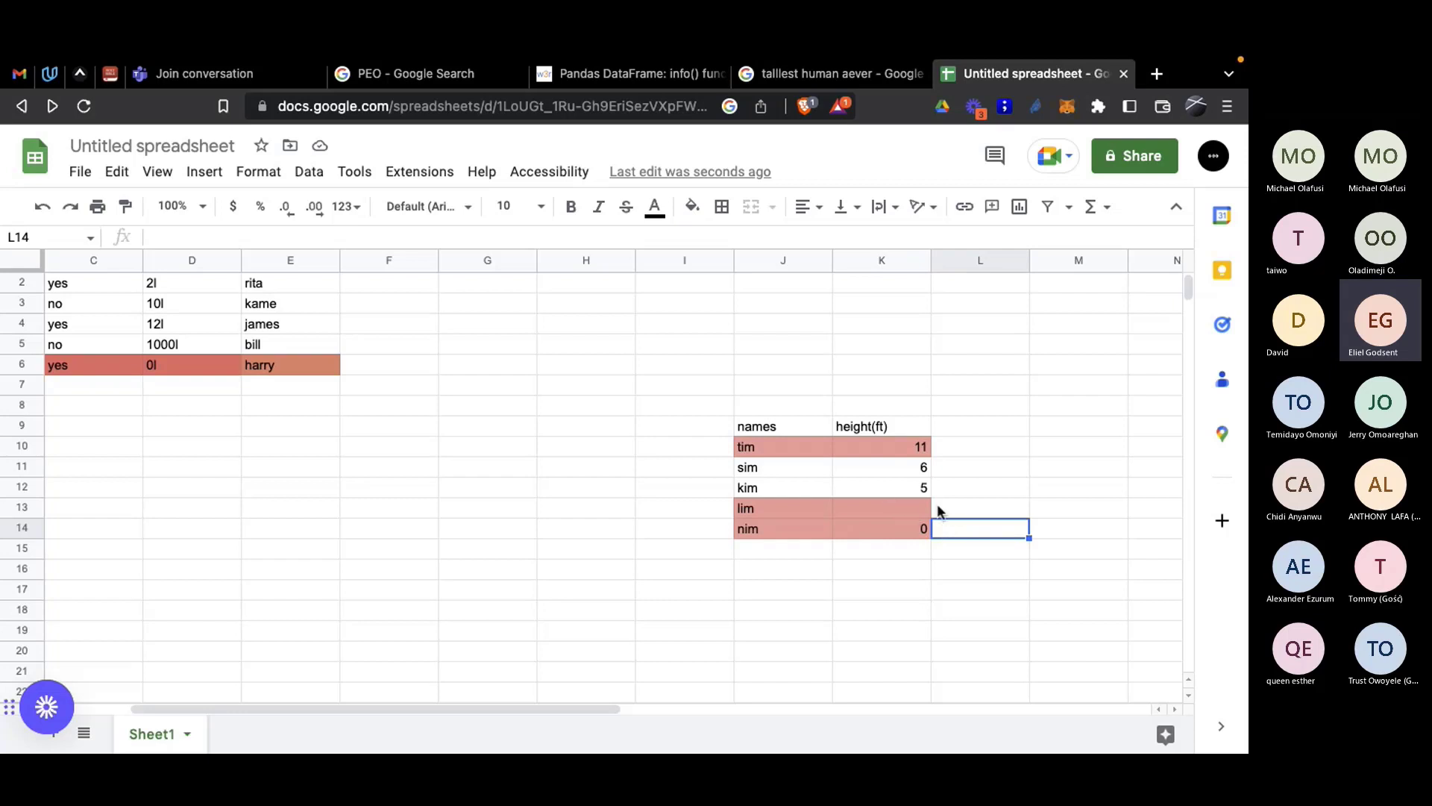
{"action": "left_click", "coordinate": [923, 504]}
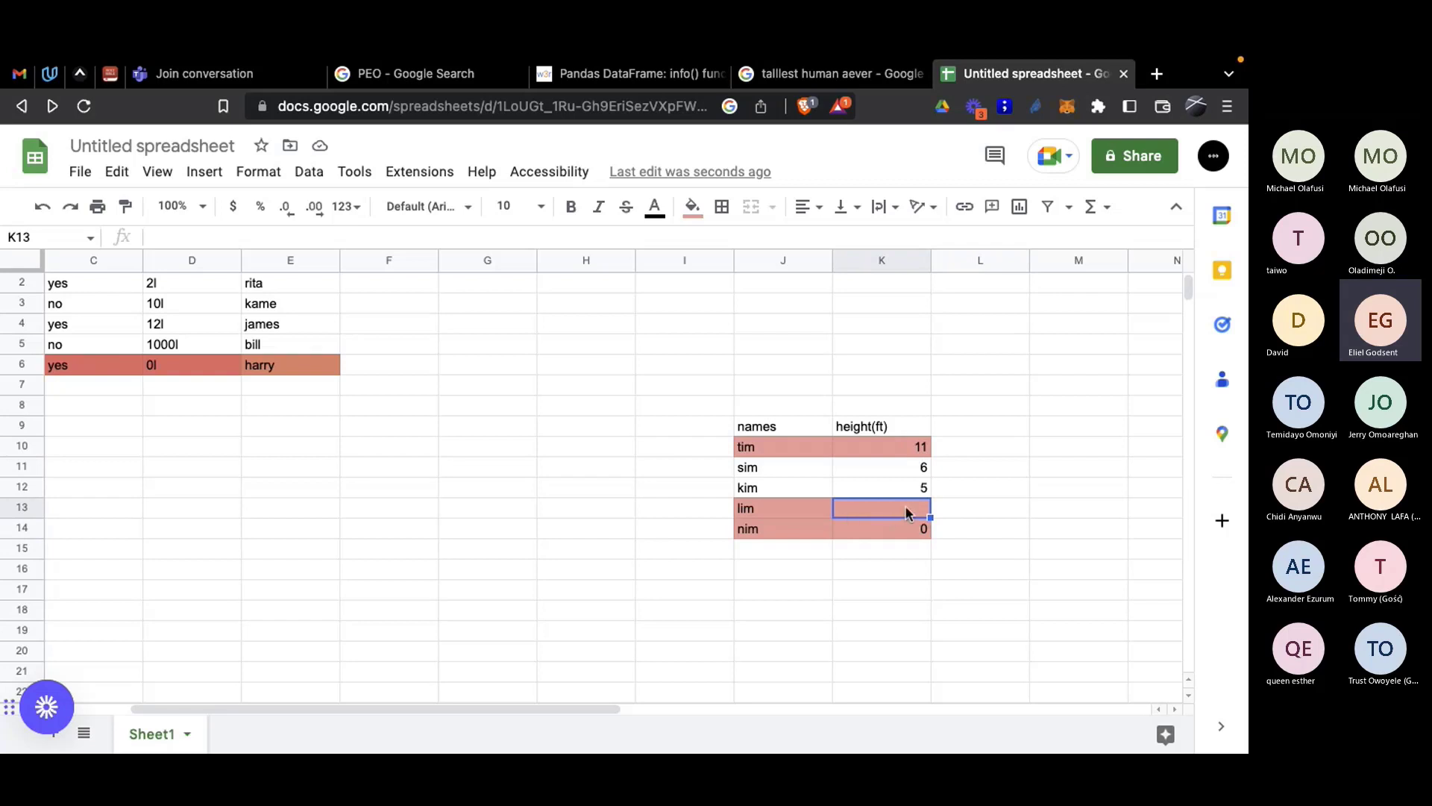
{"action": "left_click_drag", "start_coordinate": [910, 511], "coordinate": [751, 515]}
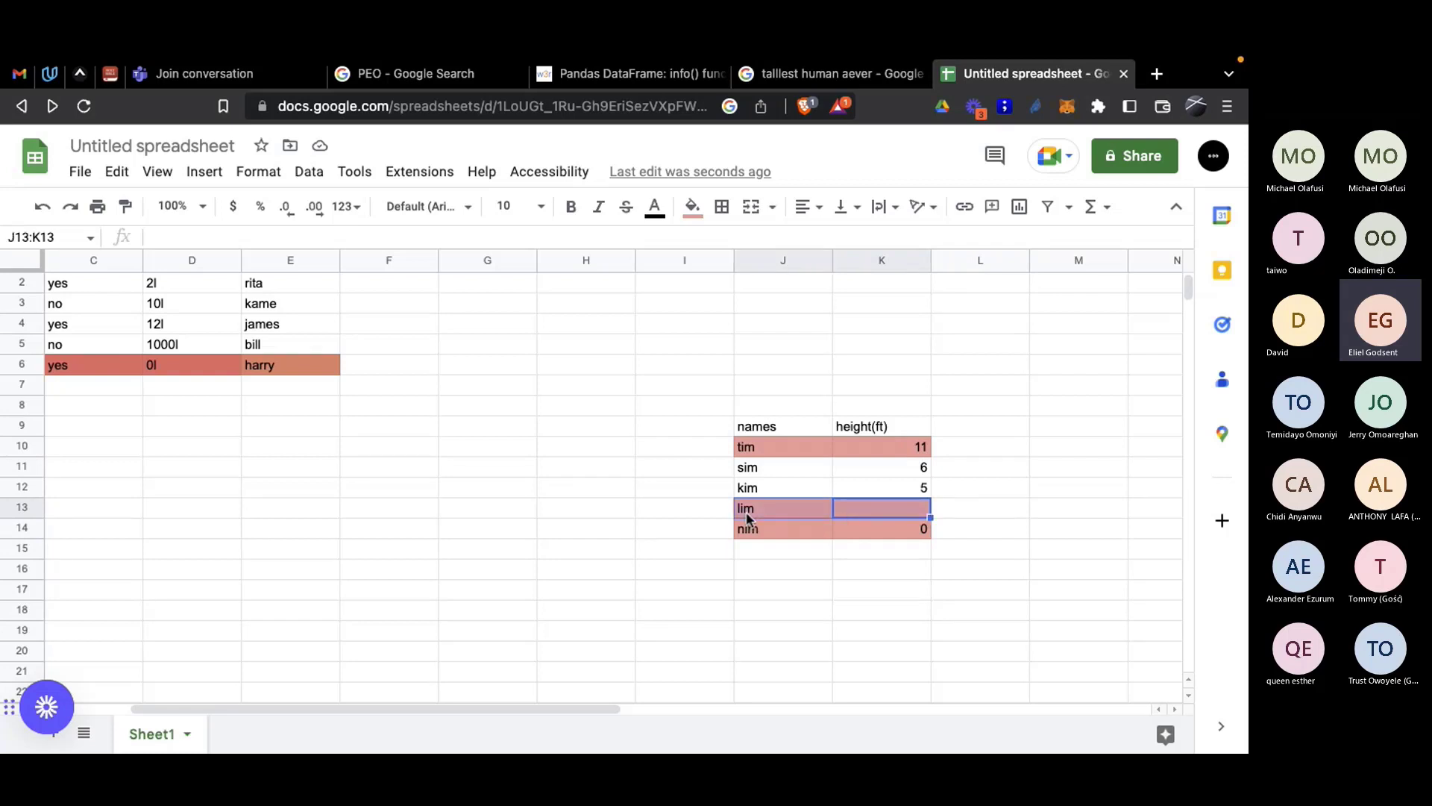
{"action": "right_click", "coordinate": [752, 519]}
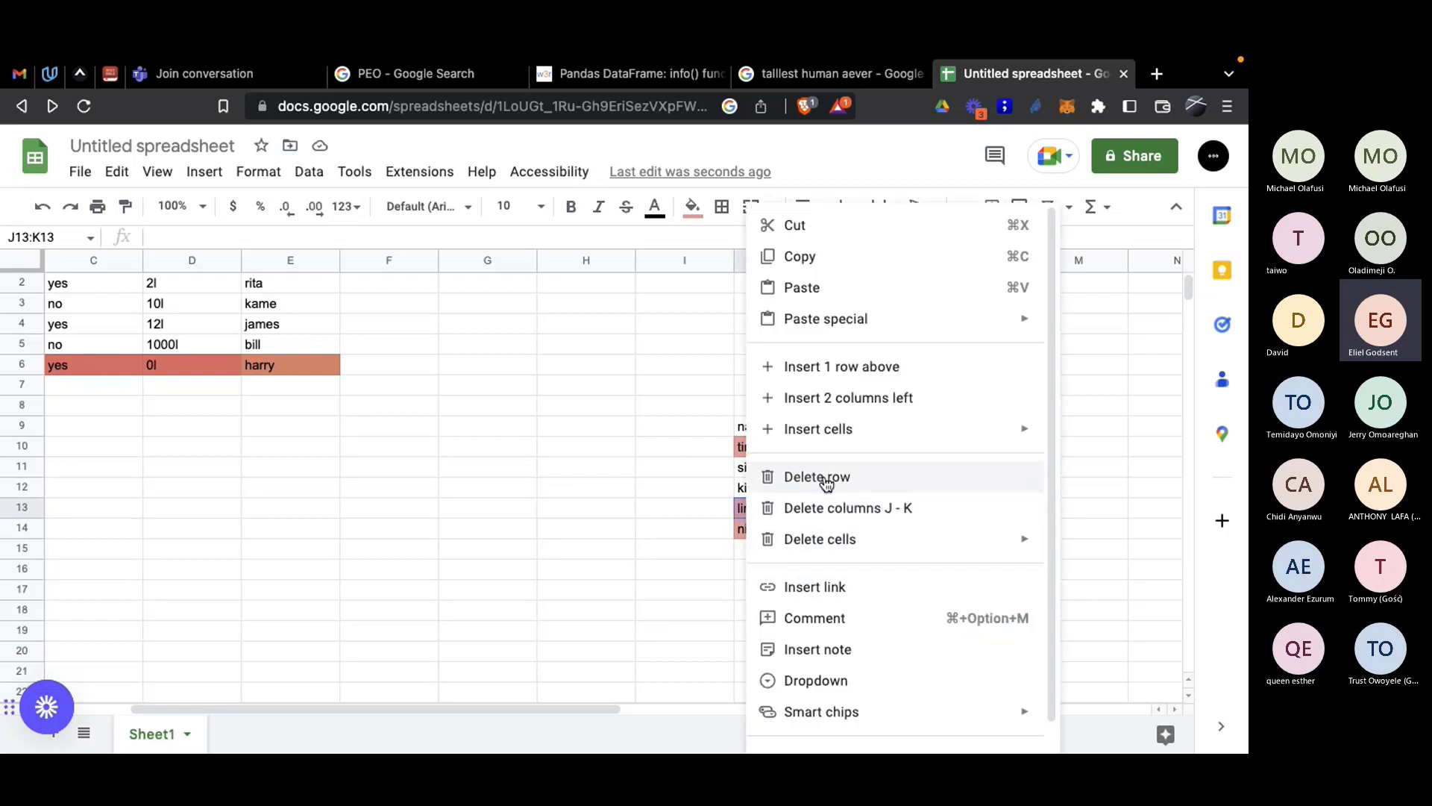
{"action": "left_click", "coordinate": [824, 479]}
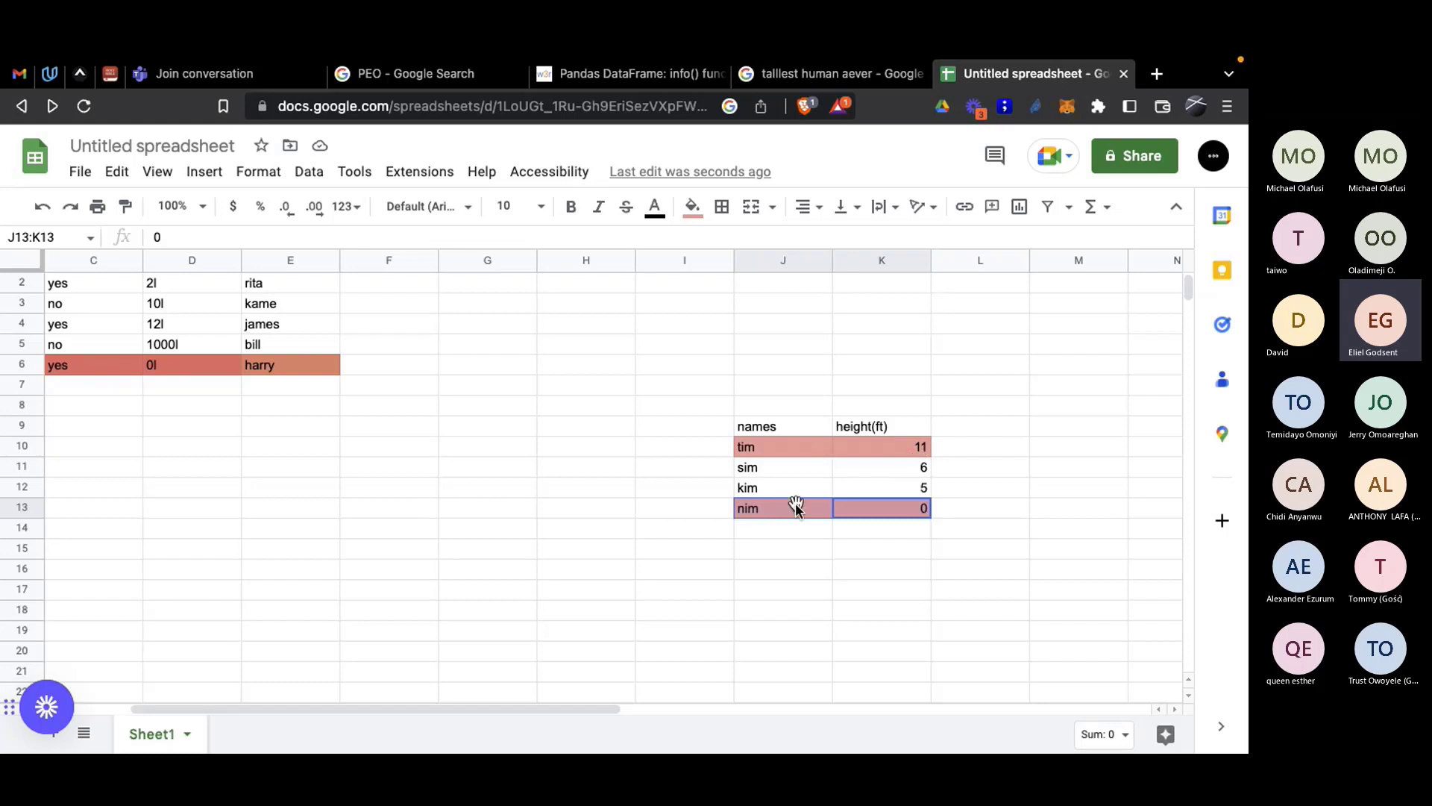
Step: Replace the height header in K9 with "number of cars"
{"action": "left_click", "coordinate": [869, 514]}
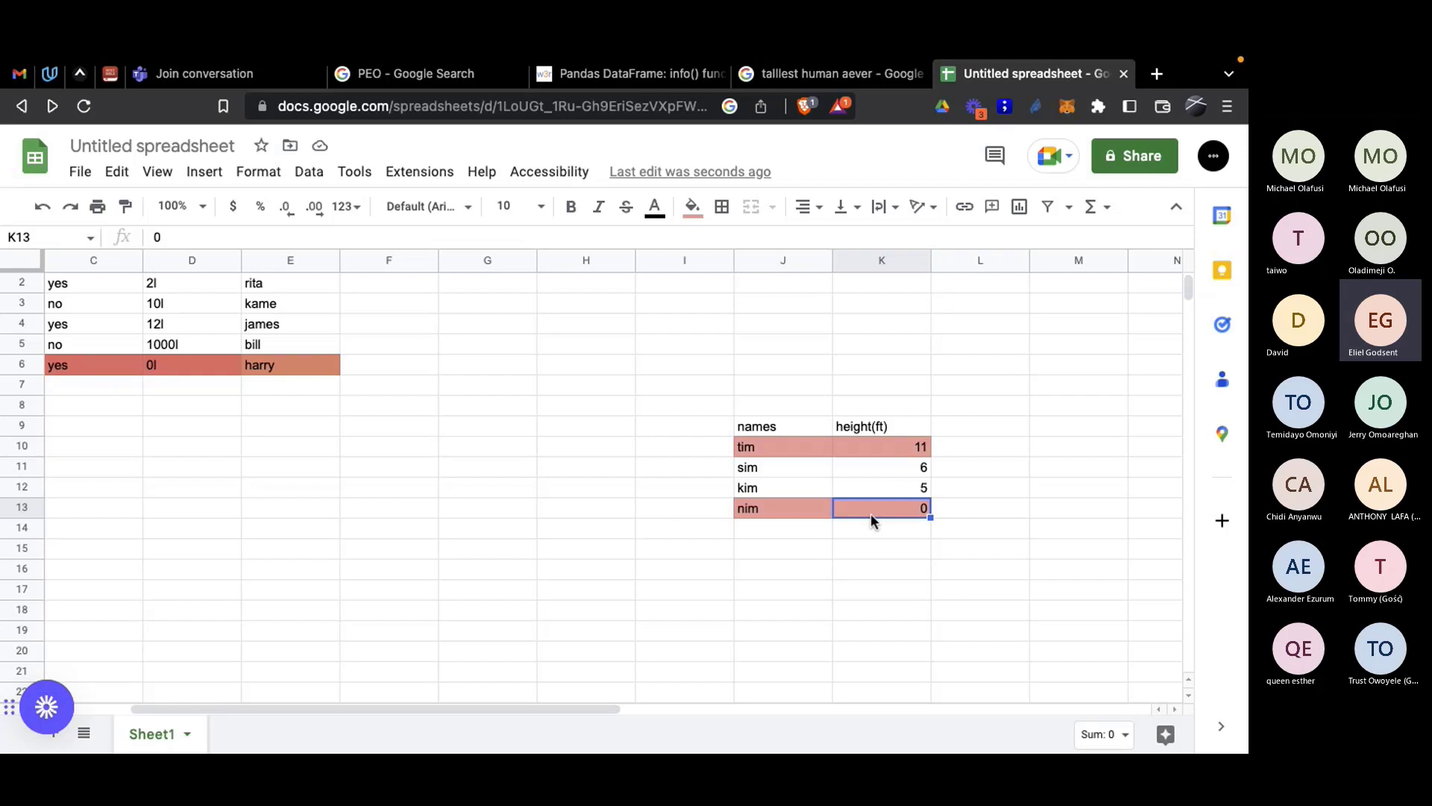
{"action": "left_click", "coordinate": [924, 450]}
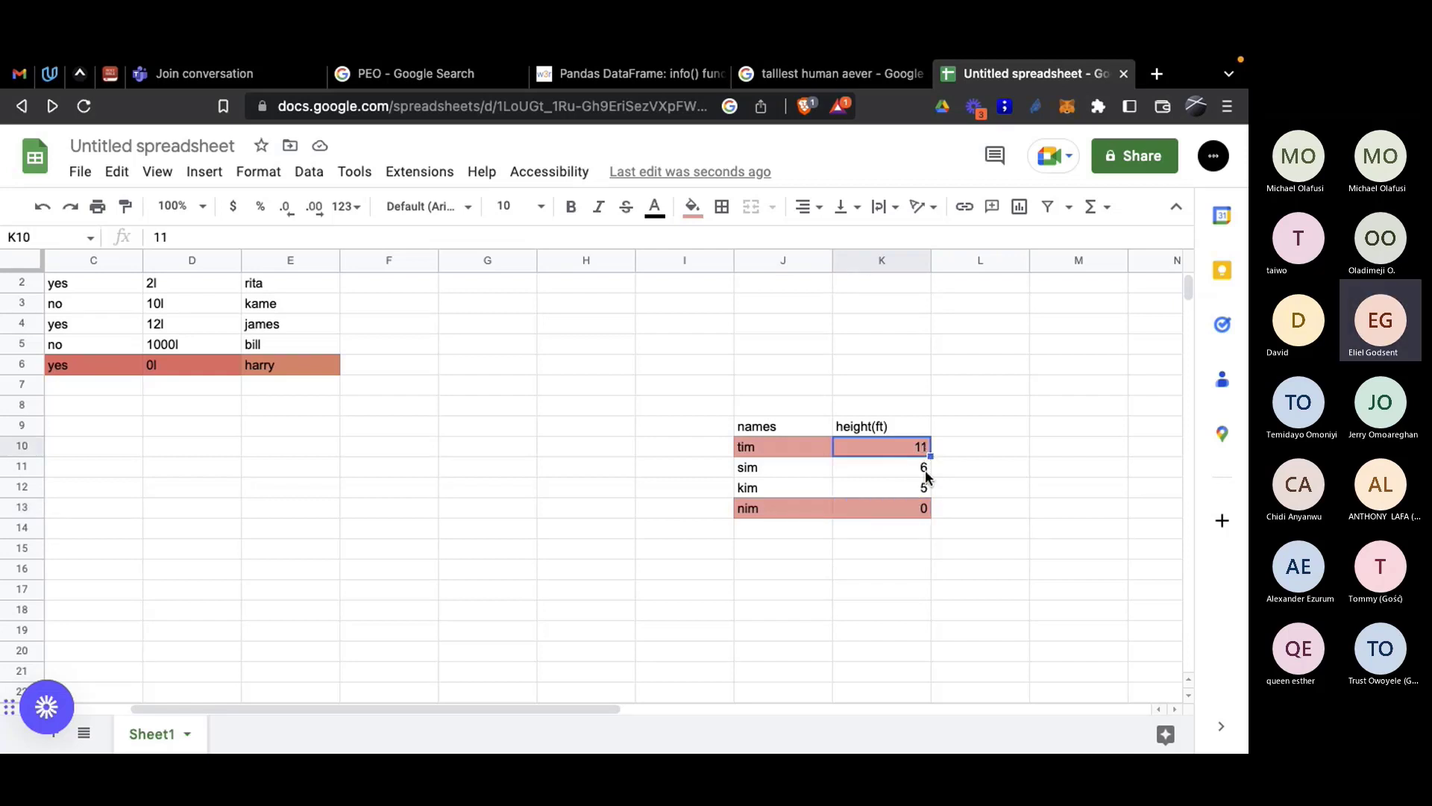
{"action": "left_click", "coordinate": [919, 508]}
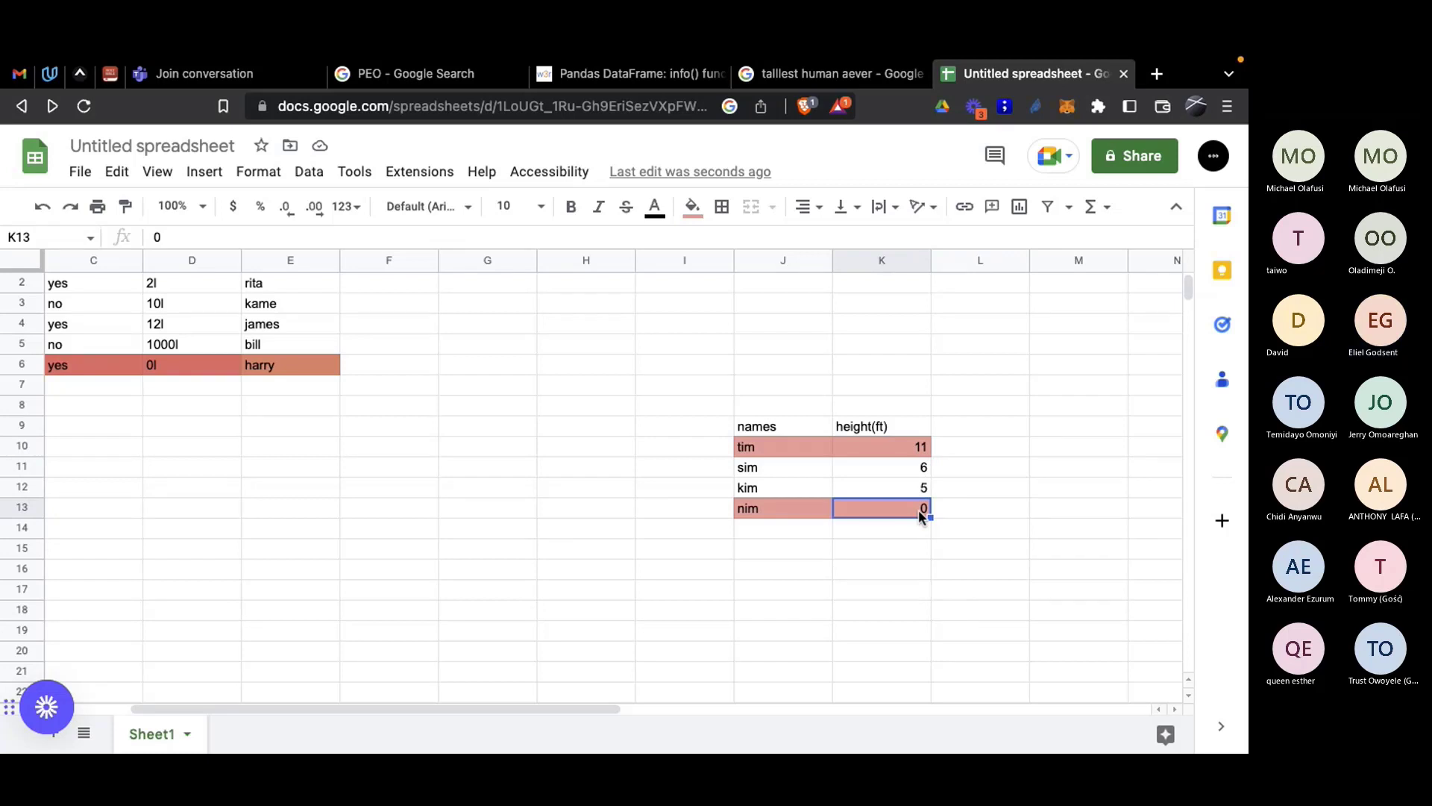
{"action": "left_click", "coordinate": [887, 426]}
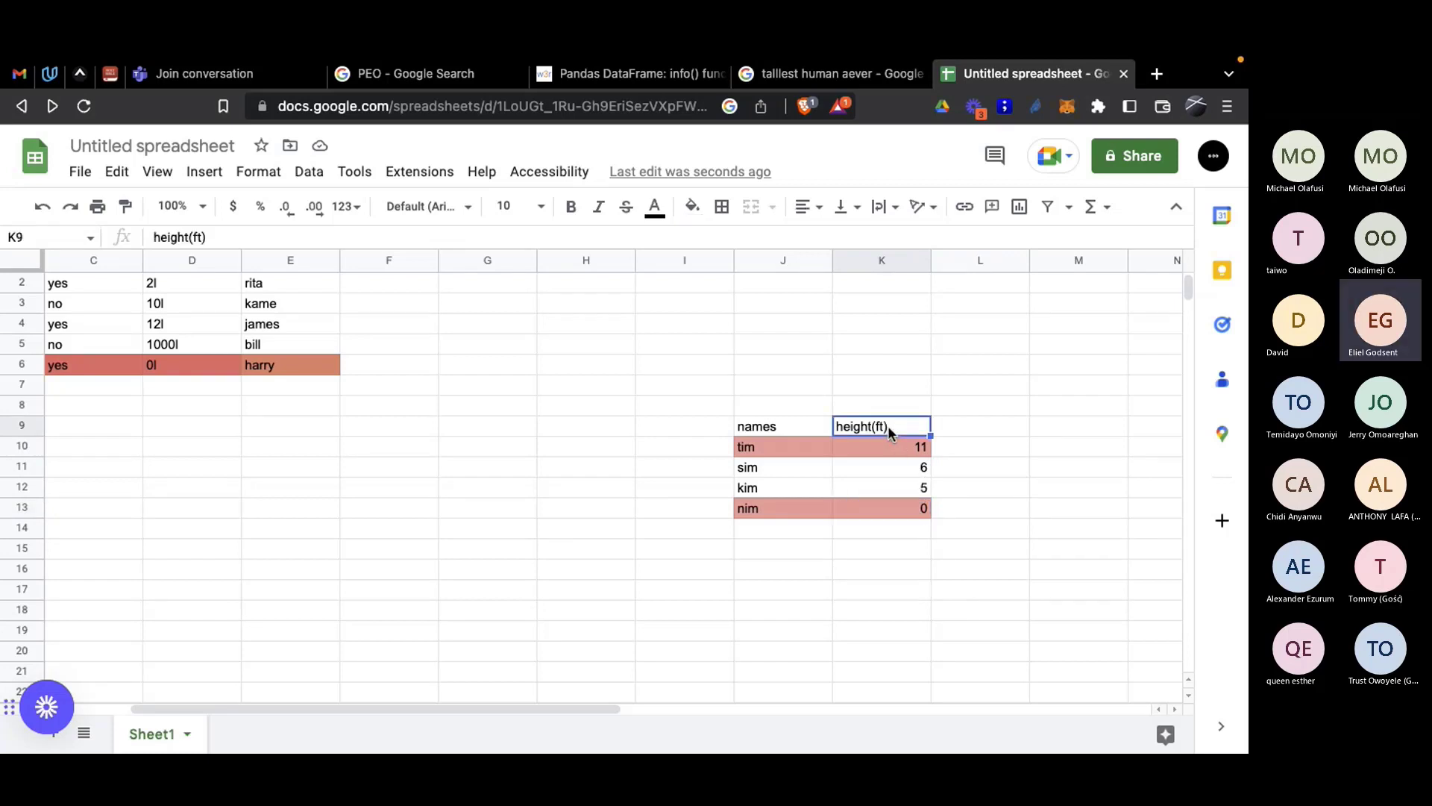
{"action": "key", "text": "Delete"}
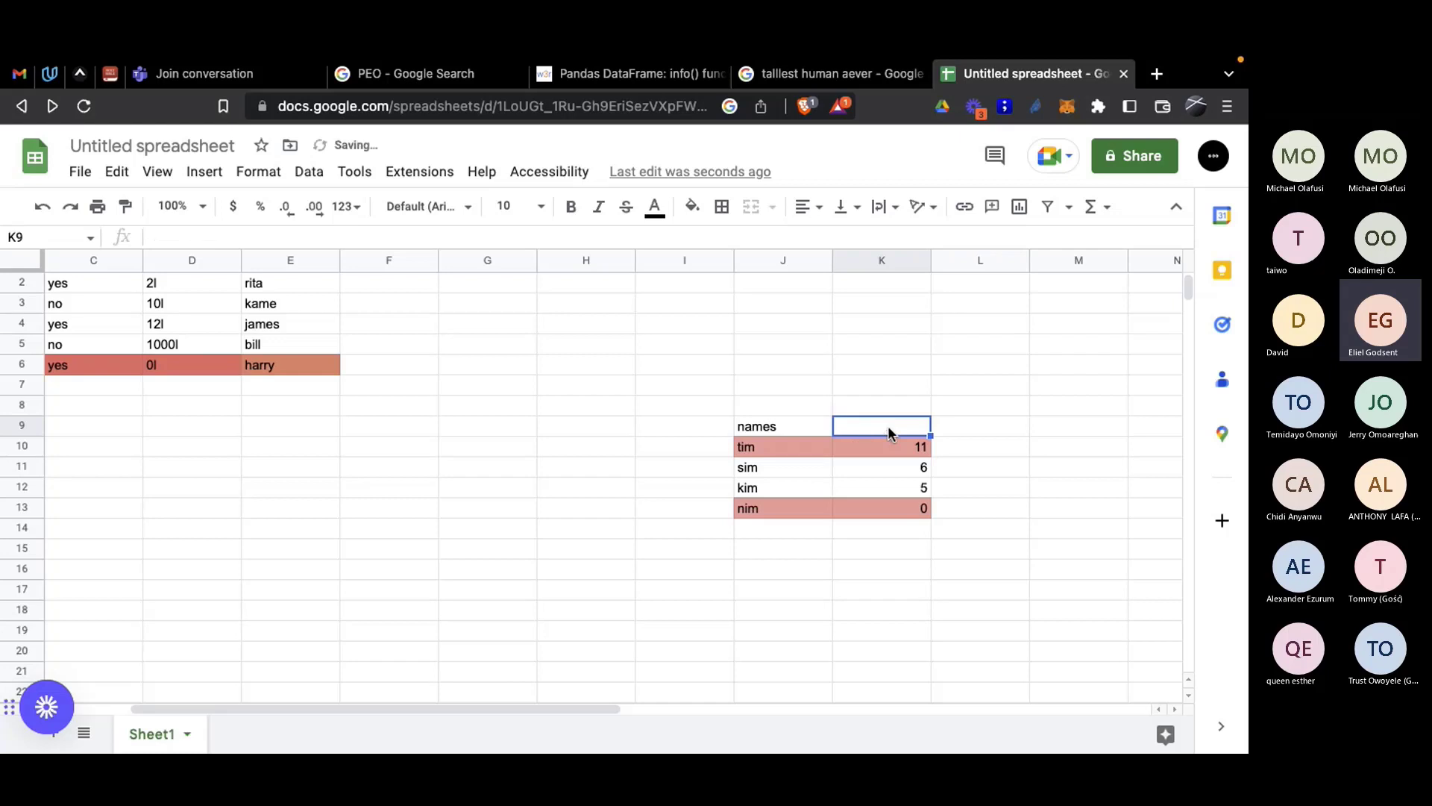
{"action": "type", "text": "nnumber of cars"}
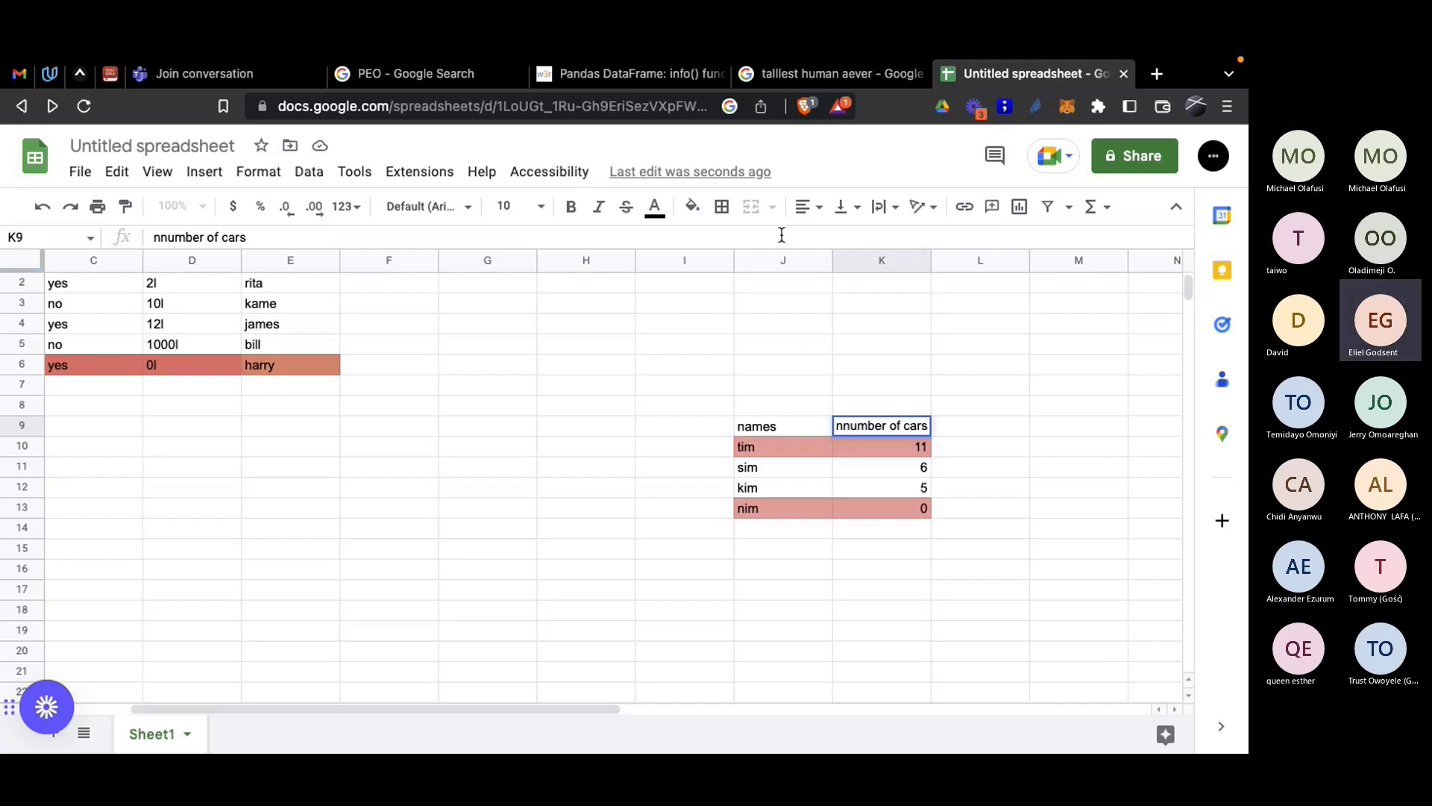
{"action": "key", "text": "BackSpace"}
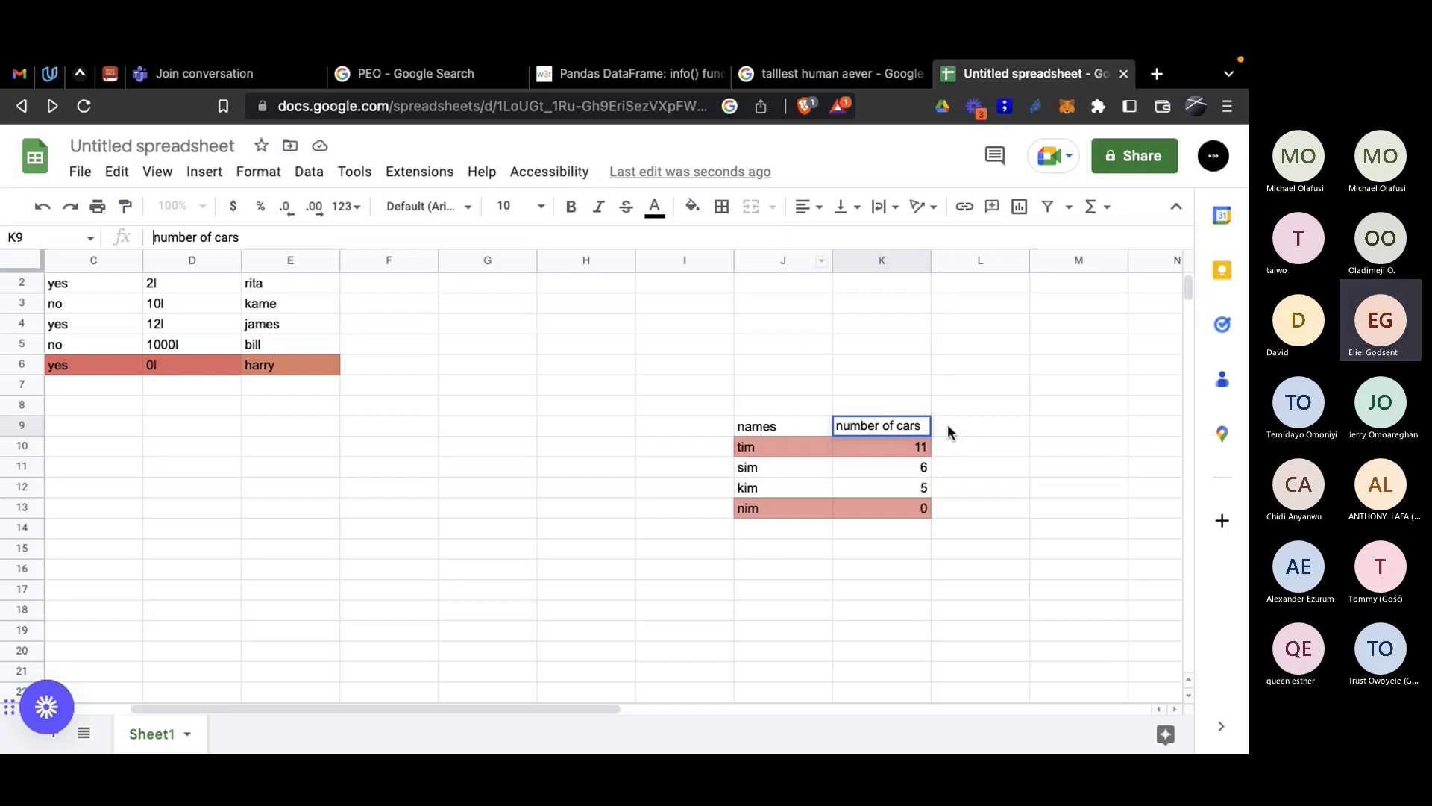
{"action": "left_click", "coordinate": [908, 450]}
Step: Reset the fill colour of the first and last sample rows, J10:K10 and J13:K13
{"action": "left_click_drag", "start_coordinate": [875, 449], "coordinate": [768, 447]}
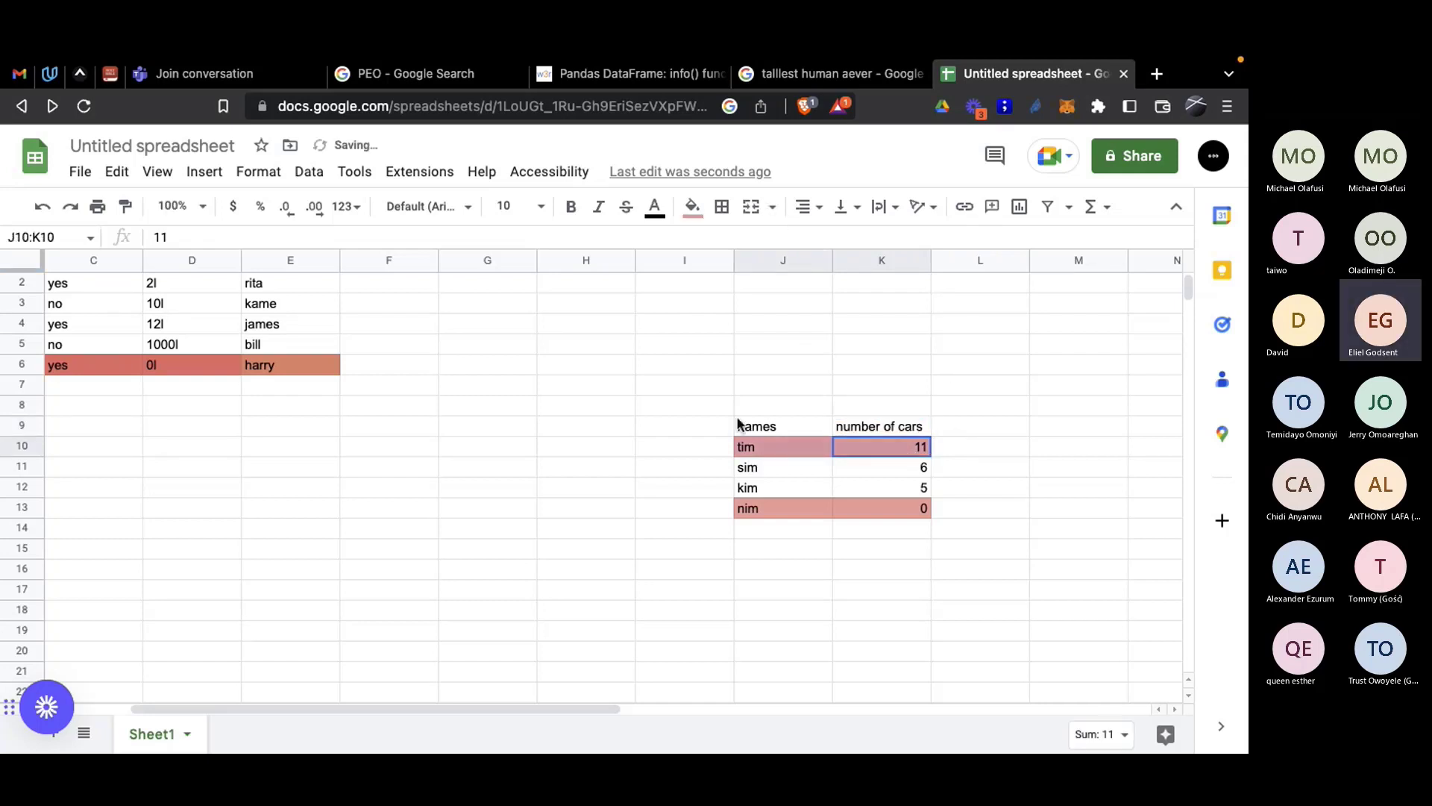
{"action": "left_click", "coordinate": [697, 221]}
{"action": "left_click", "coordinate": [740, 243]}
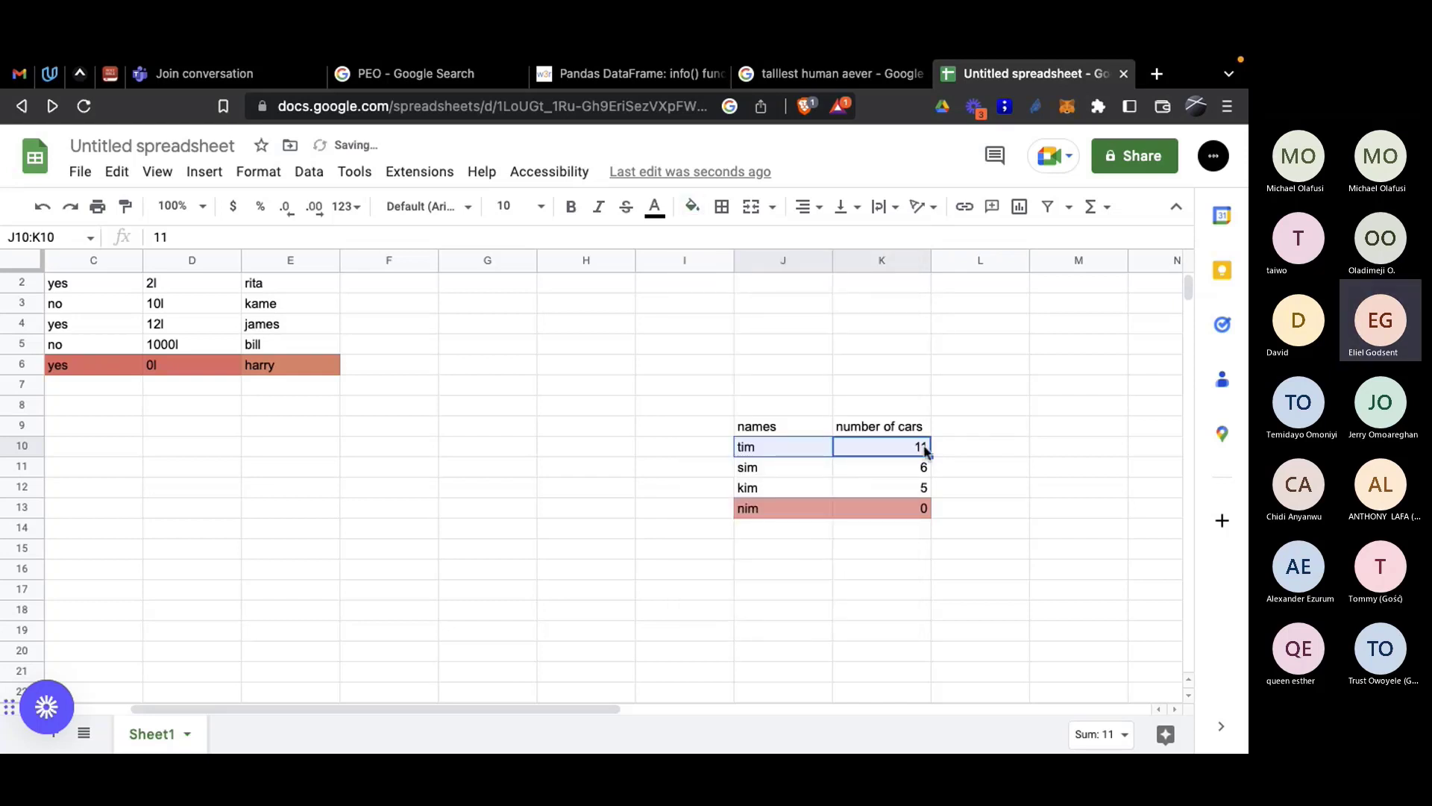
{"action": "left_click_drag", "start_coordinate": [914, 508], "coordinate": [769, 509]}
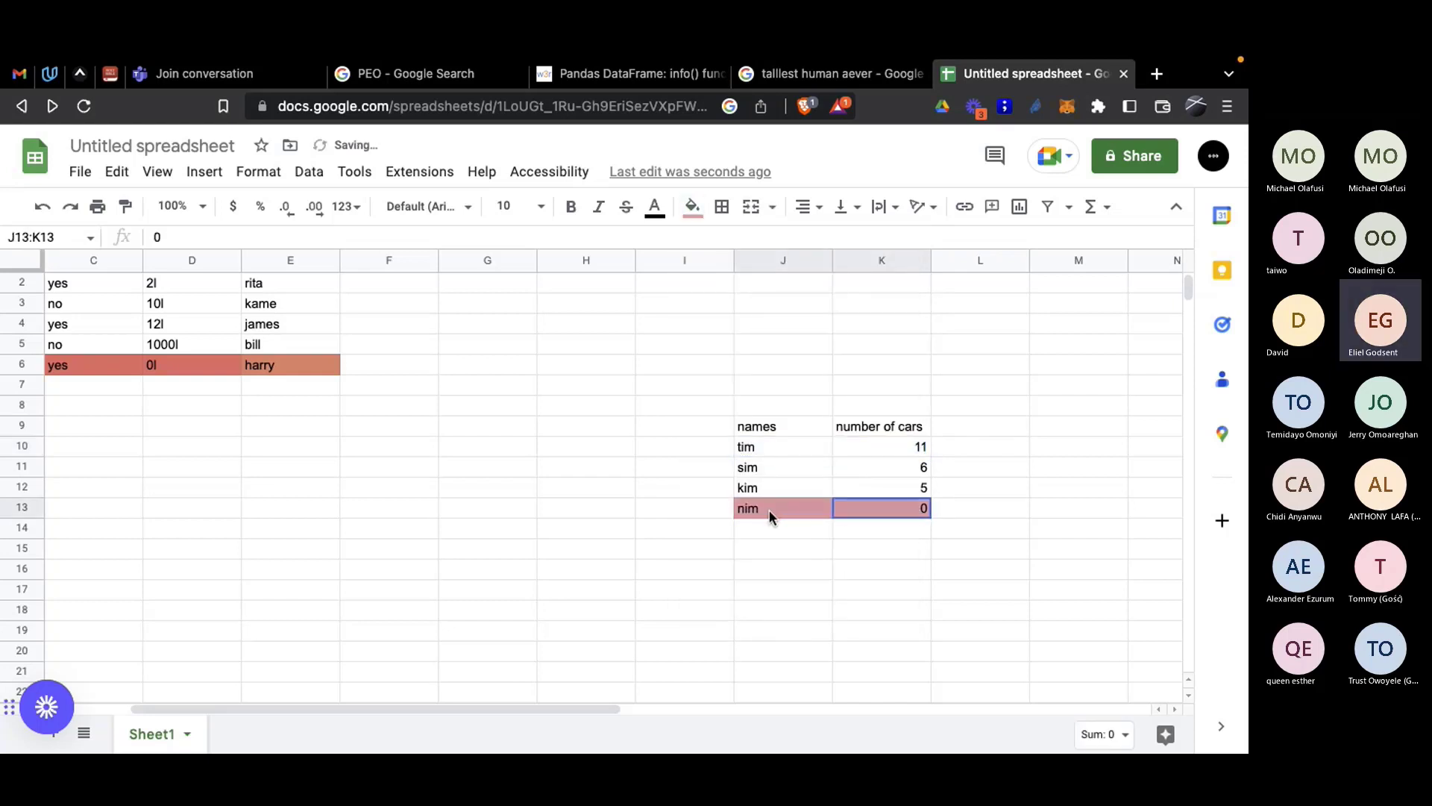
{"action": "left_click", "coordinate": [699, 215]}
{"action": "left_click", "coordinate": [741, 245]}
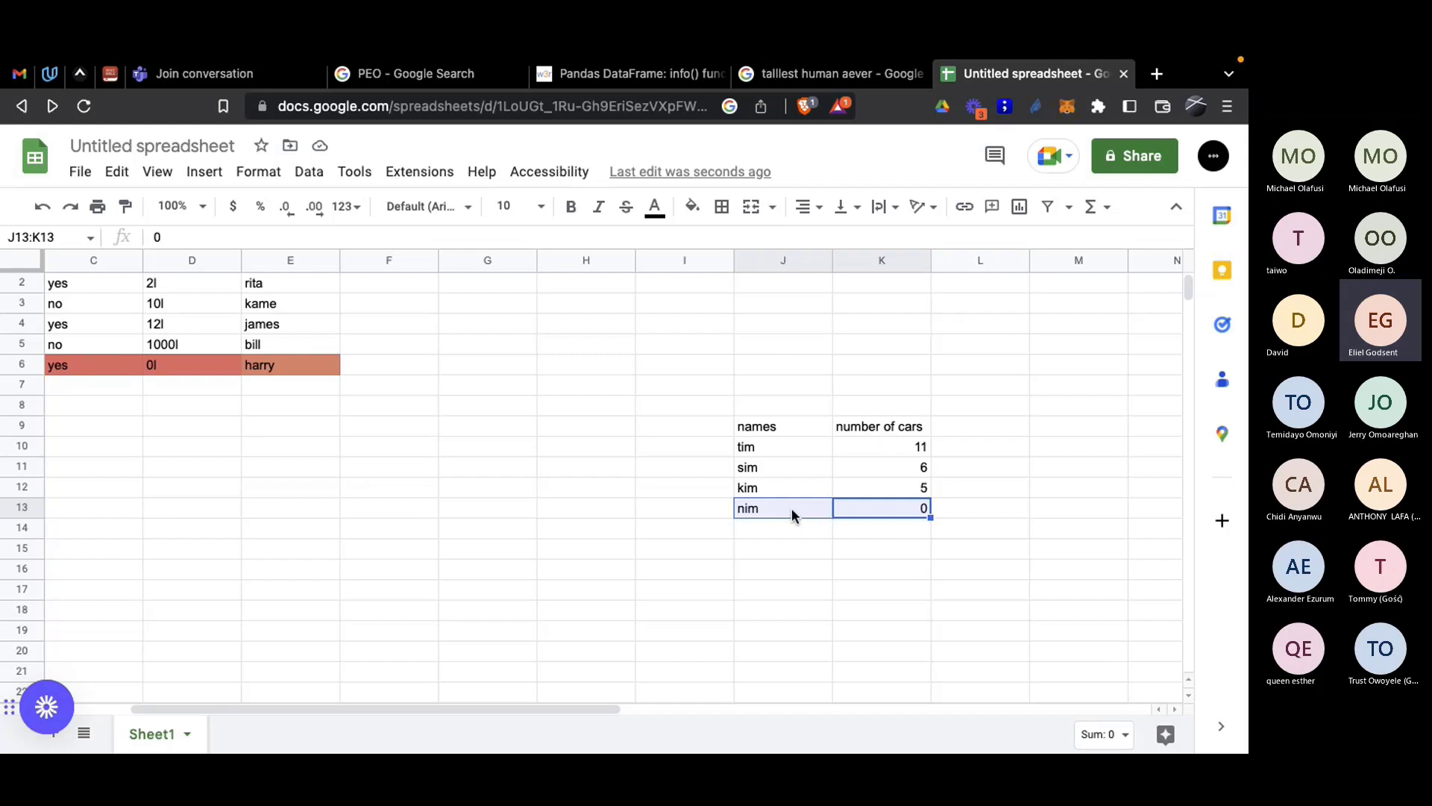
Step: Replace the header in K9 with "age"
{"action": "left_click", "coordinate": [922, 426]}
{"action": "type", "text": "ag"}
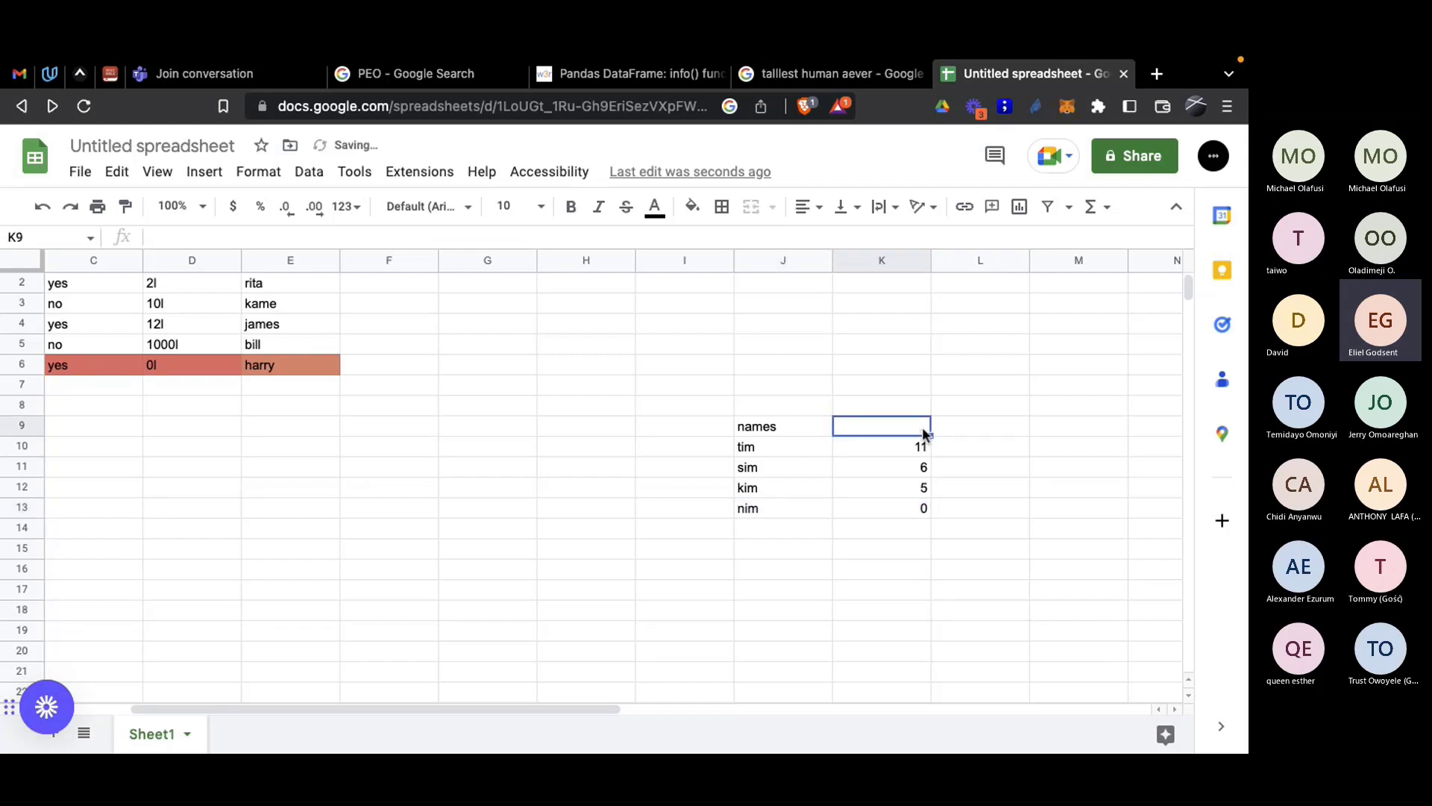
{"action": "type", "text": "e"}
{"action": "key", "text": "Return"}
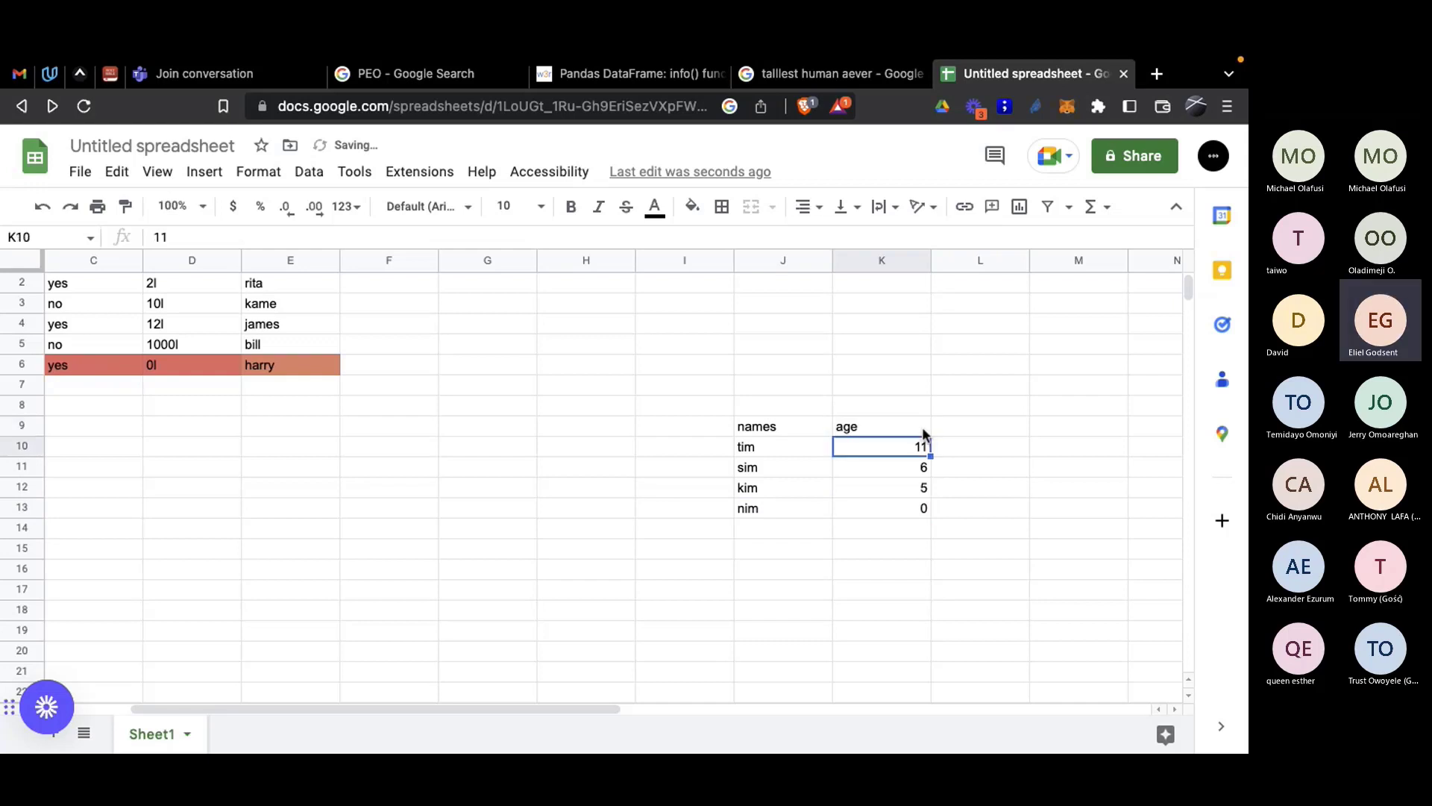
Step: Add the unit to the age header in K9 so that it reads "age(years)"
{"action": "left_click", "coordinate": [901, 515]}
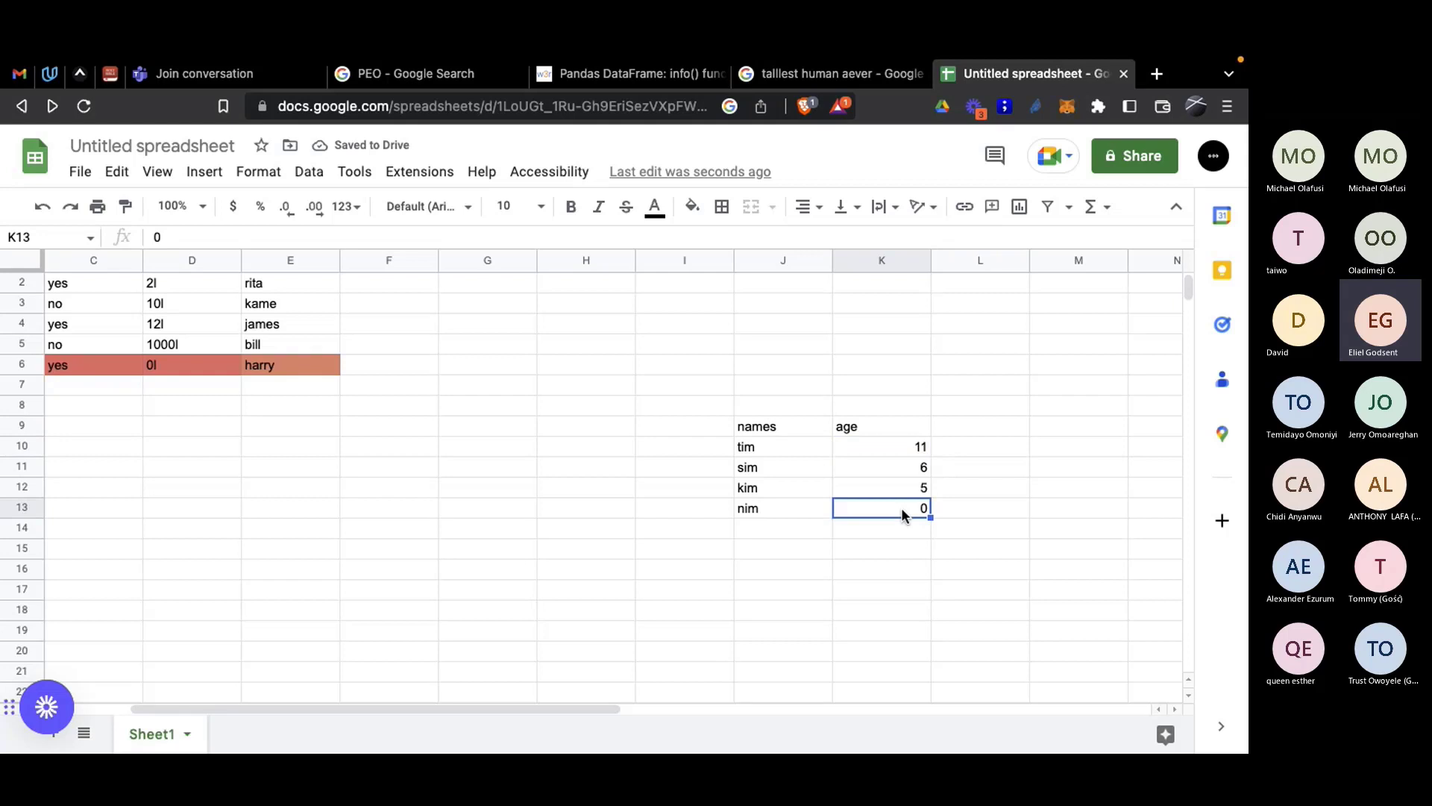
{"action": "left_click", "coordinate": [866, 427]}
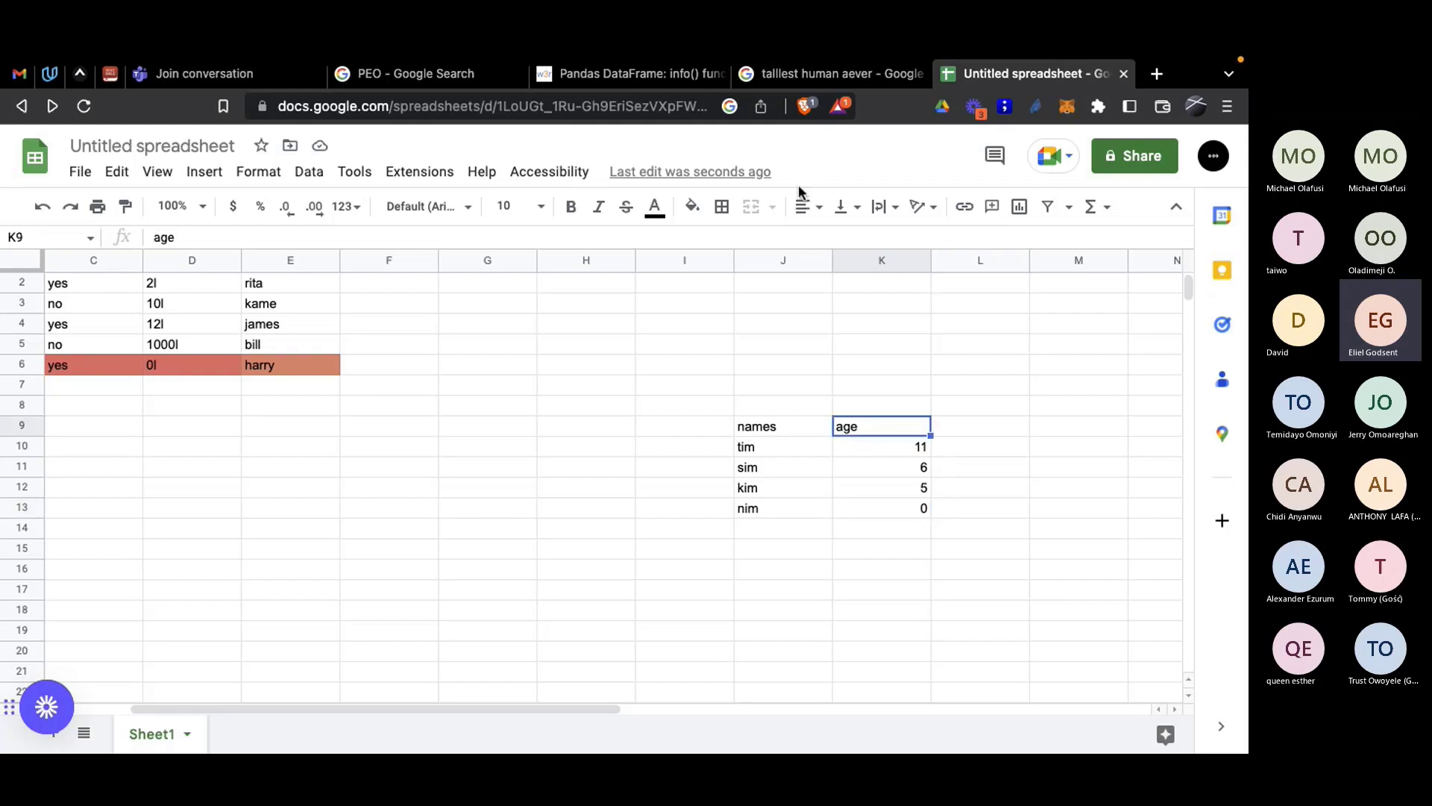
{"action": "left_click", "coordinate": [826, 237]}
{"action": "type", "text": "()"}
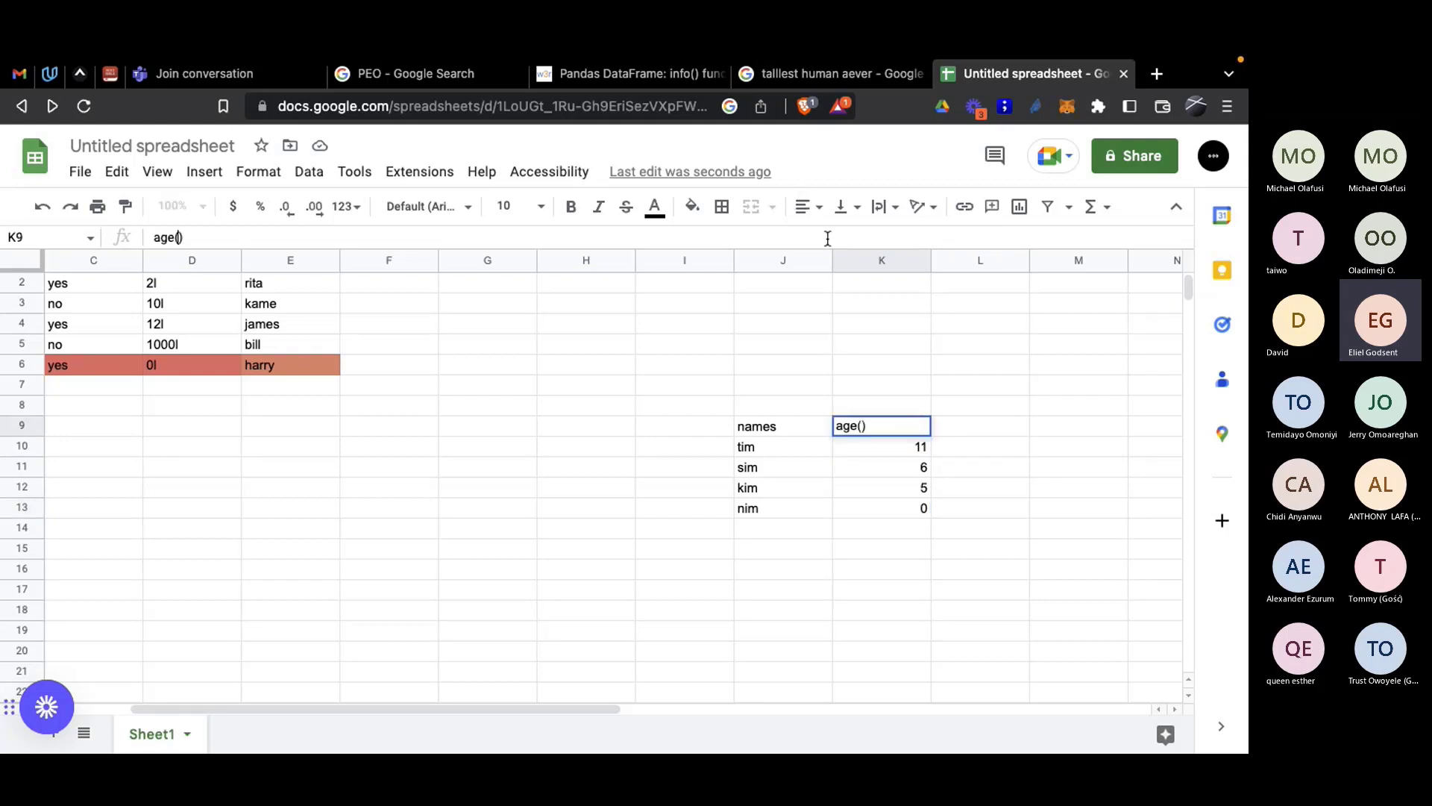
{"action": "type", "text": "years"}
{"action": "key", "text": "Return"}
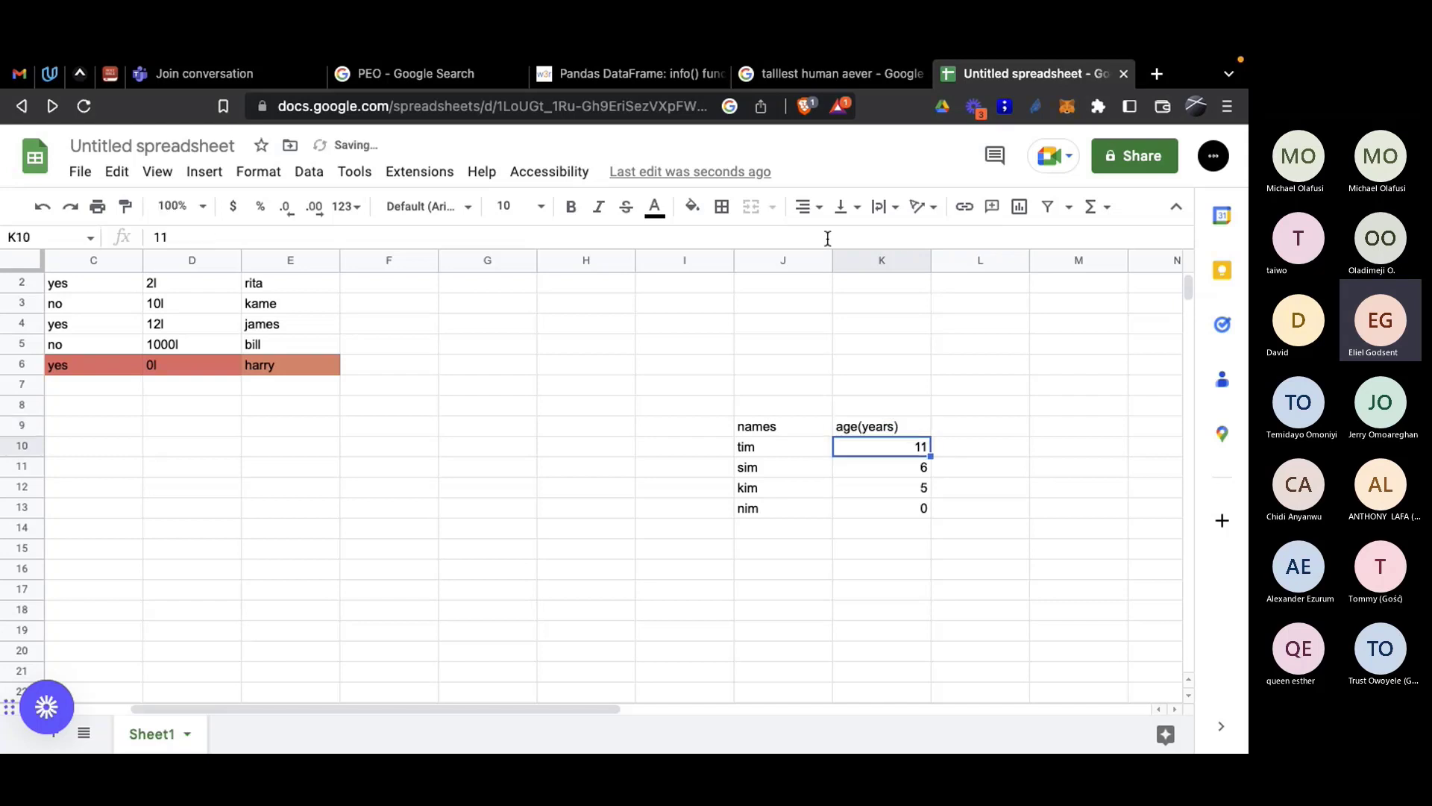
Step: Clear the last sample row's name and age in J13:K13, and undo both deletions
{"action": "left_click", "coordinate": [909, 512]}
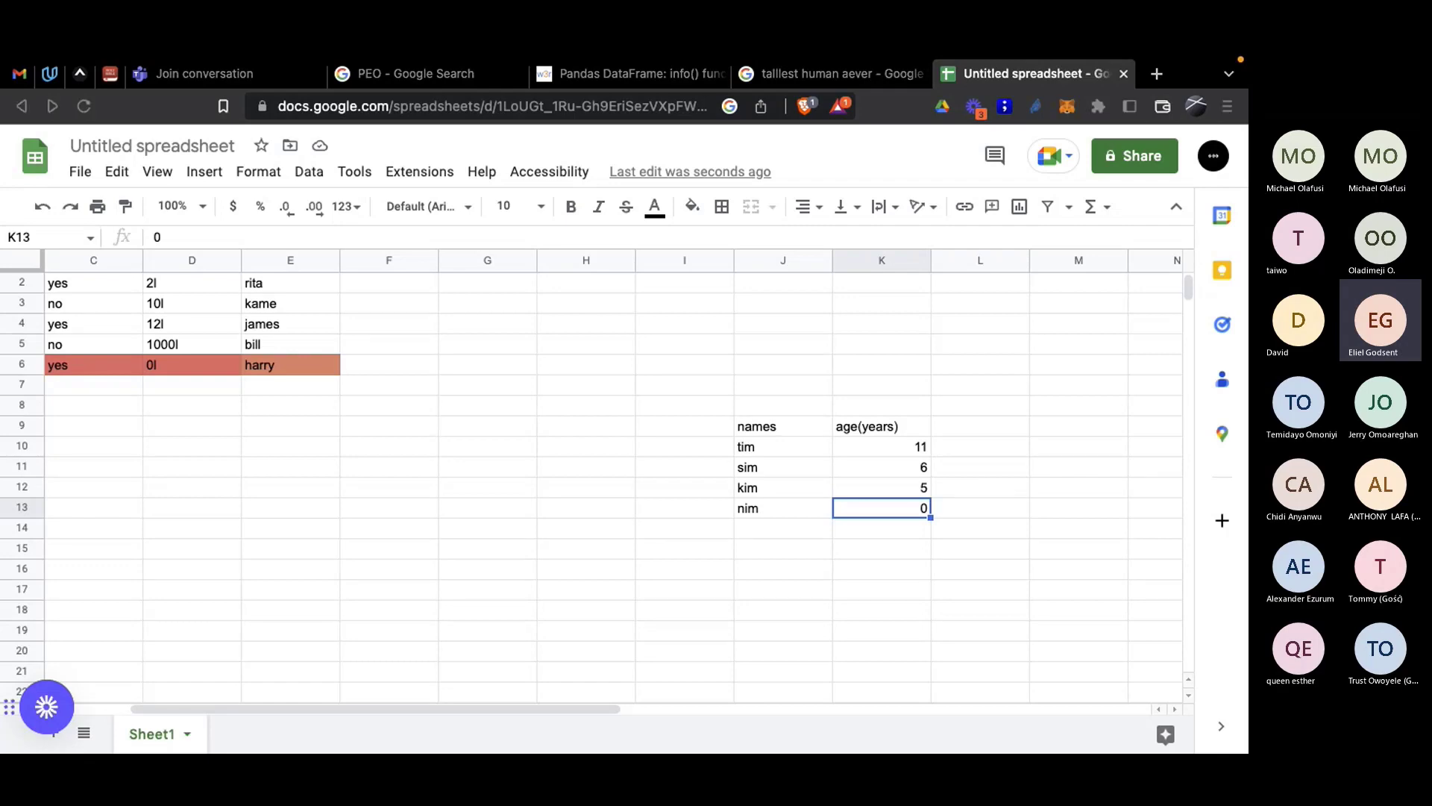
{"action": "key", "text": "ctrl+Left"}
{"action": "key", "text": "ctrl+Right"}
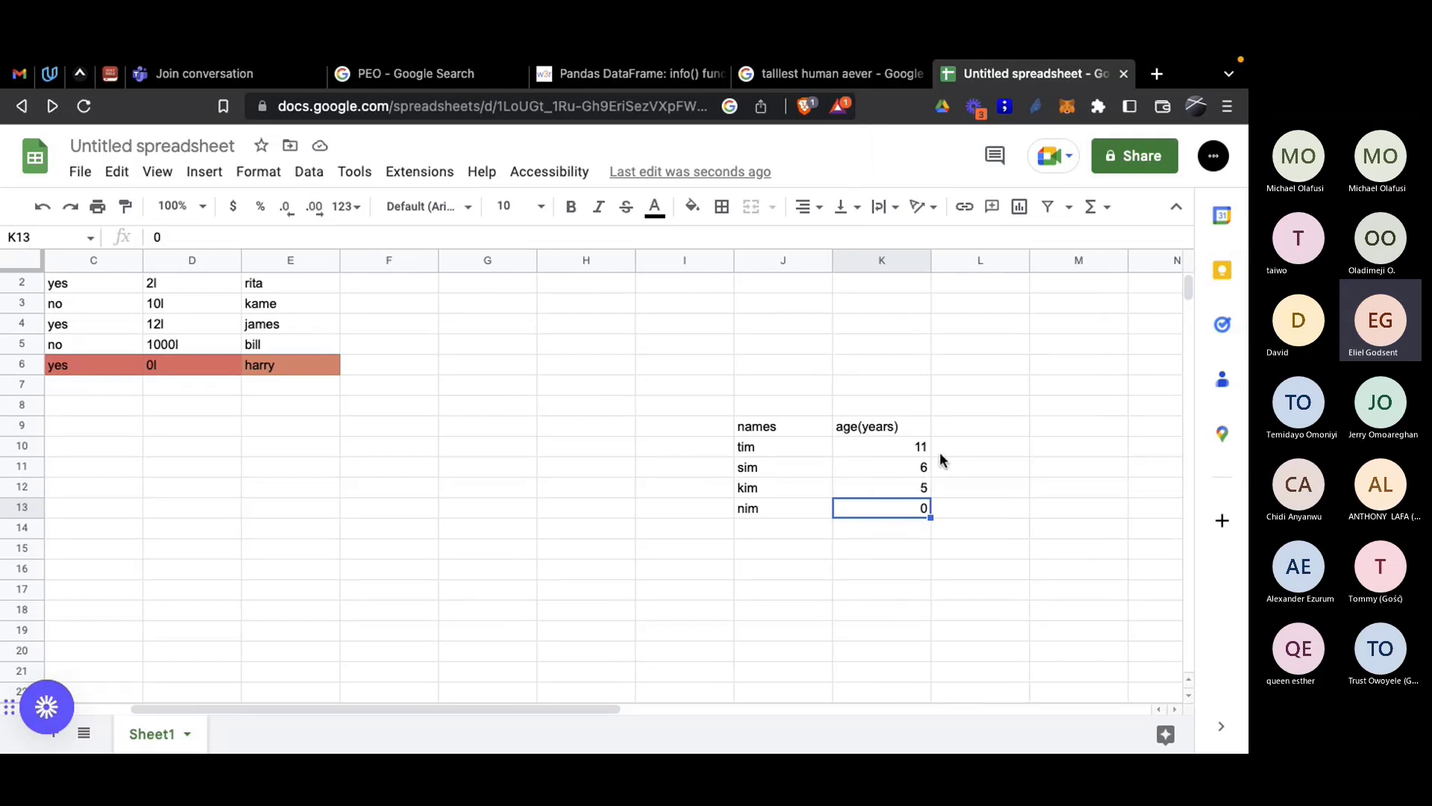
{"action": "key", "text": "Delete"}
{"action": "left_click", "coordinate": [804, 513]}
{"action": "key", "text": "Delete"}
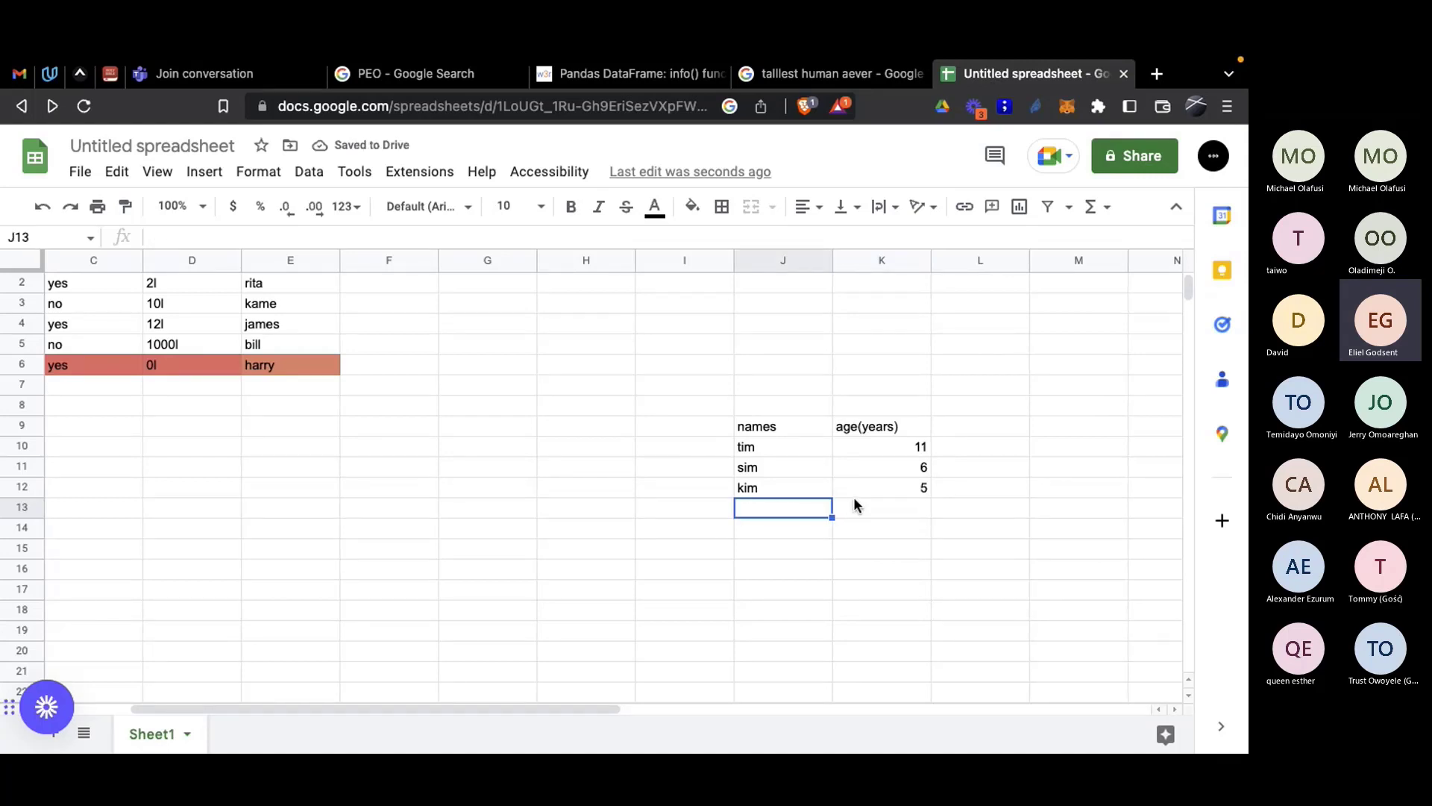
{"action": "key", "text": "ctrl+z"}
{"action": "key", "text": "ctrl+z"}
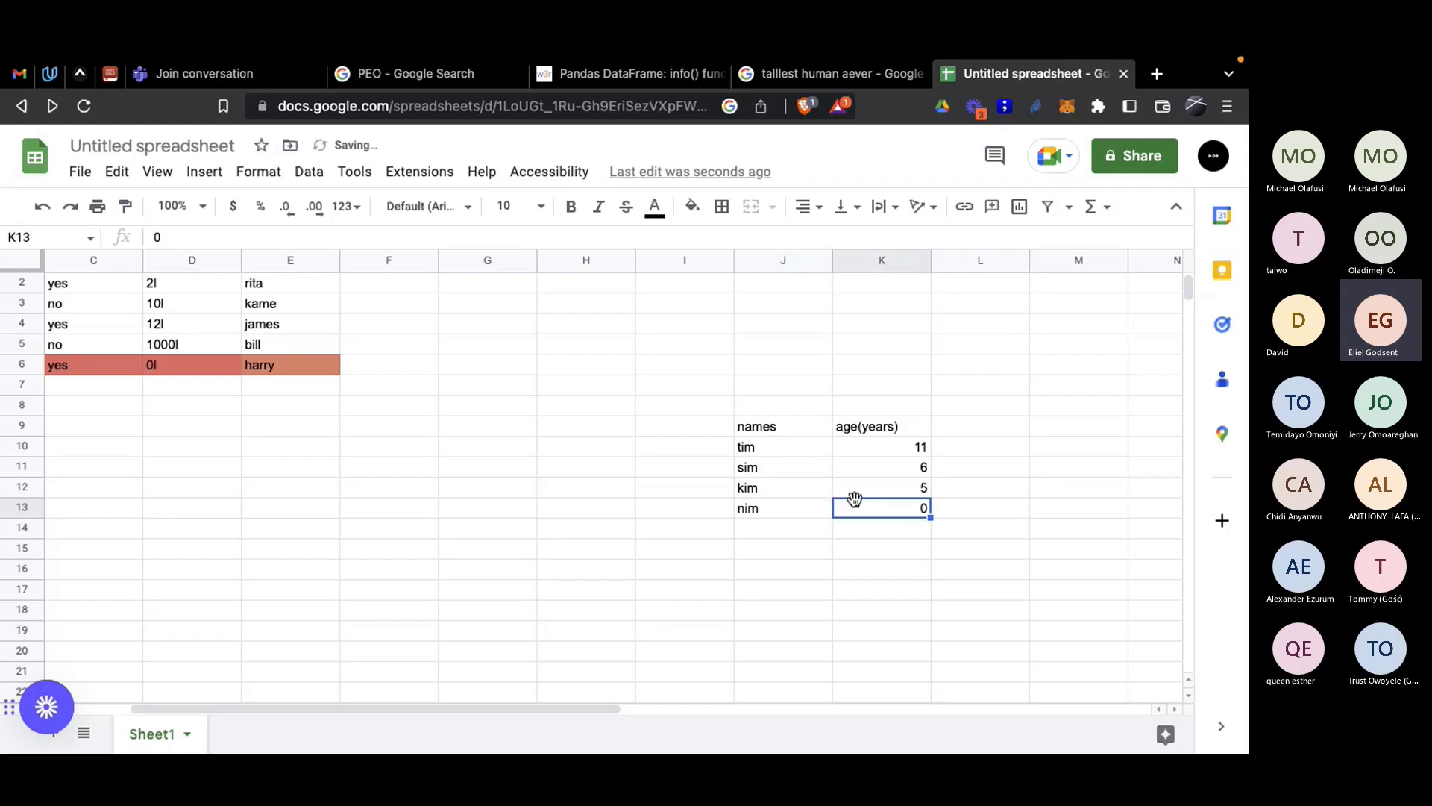
Step: Switch to the tmdbAnalysis.ipynb notebook in VS Code and examine the movie budget values and the cleaning notes below df.budget.min()
{"action": "left_click", "coordinate": [904, 426]}
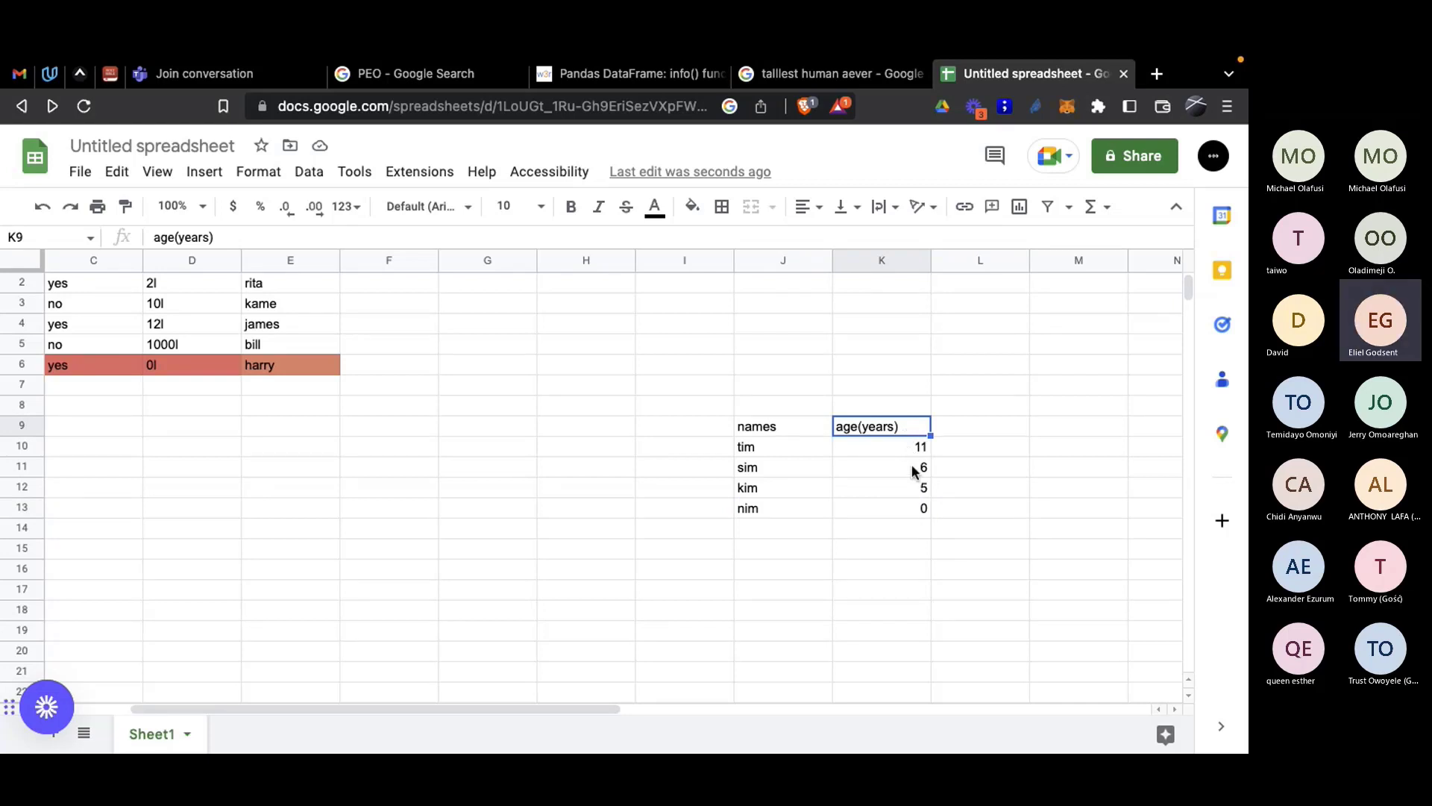
{"action": "left_click", "coordinate": [921, 488]}
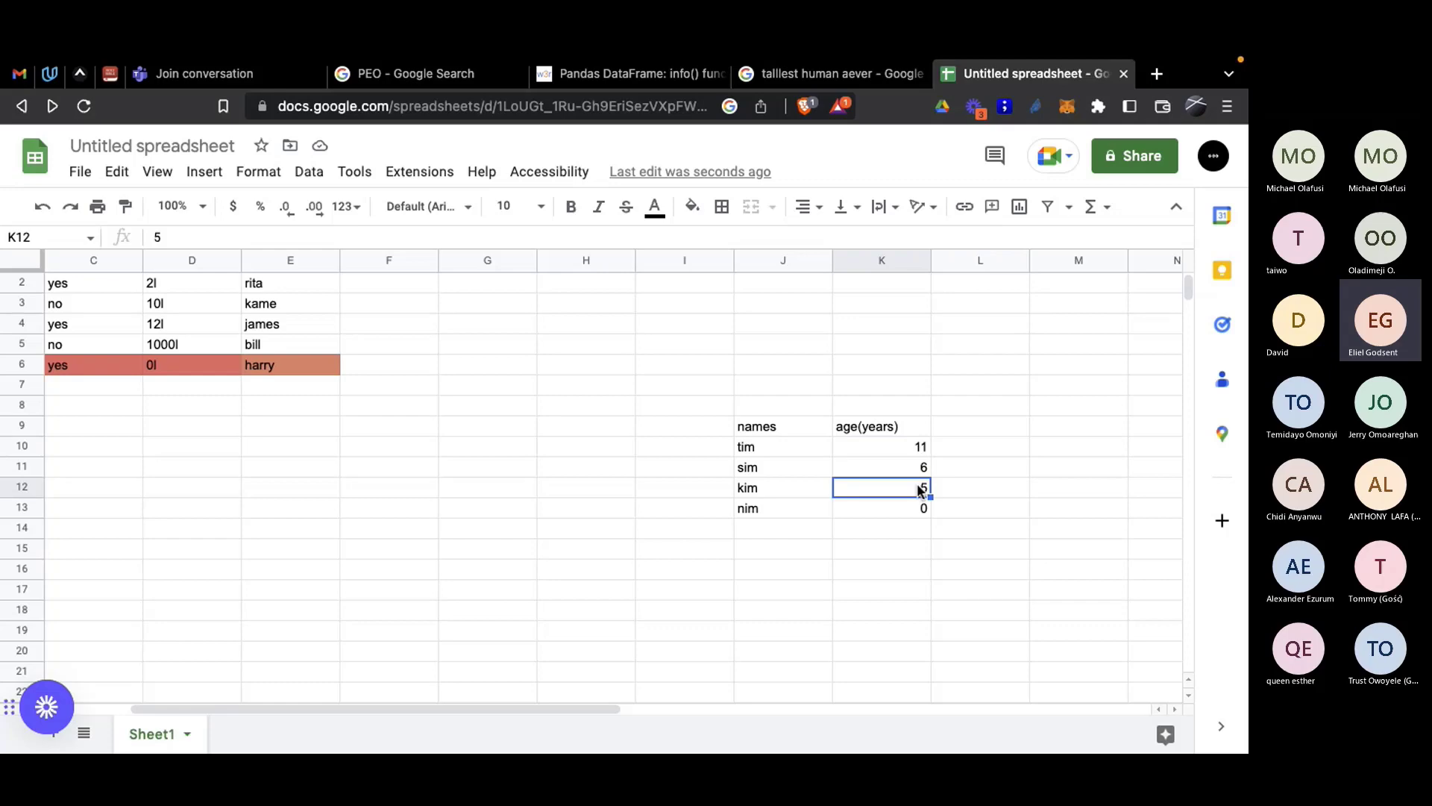
{"action": "key", "text": "ctrl+Right"}
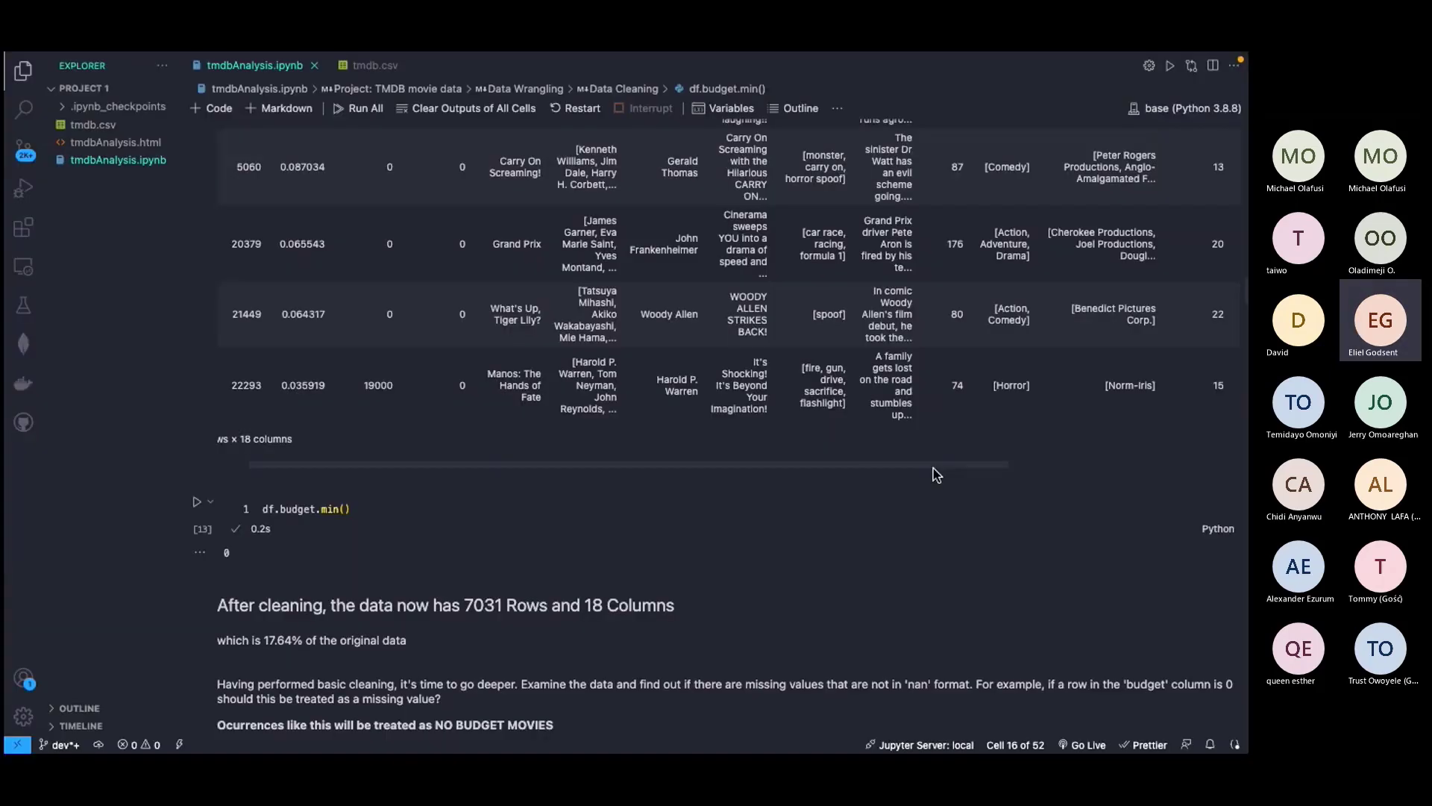
{"action": "scroll", "coordinate": [420, 530], "scroll_direction": "down", "scroll_amount": 3}
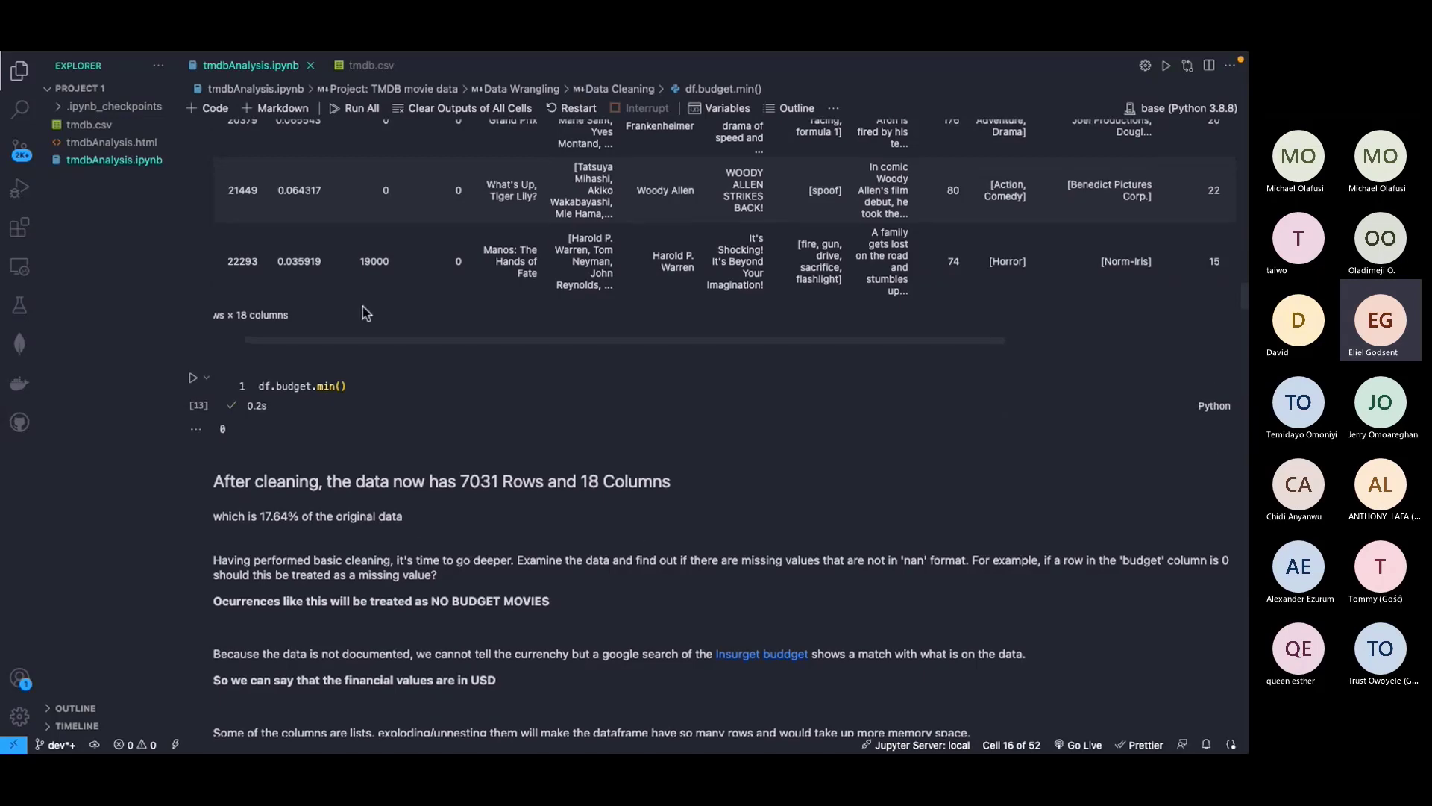
{"action": "scroll", "coordinate": [361, 328], "scroll_direction": "up", "scroll_amount": 1}
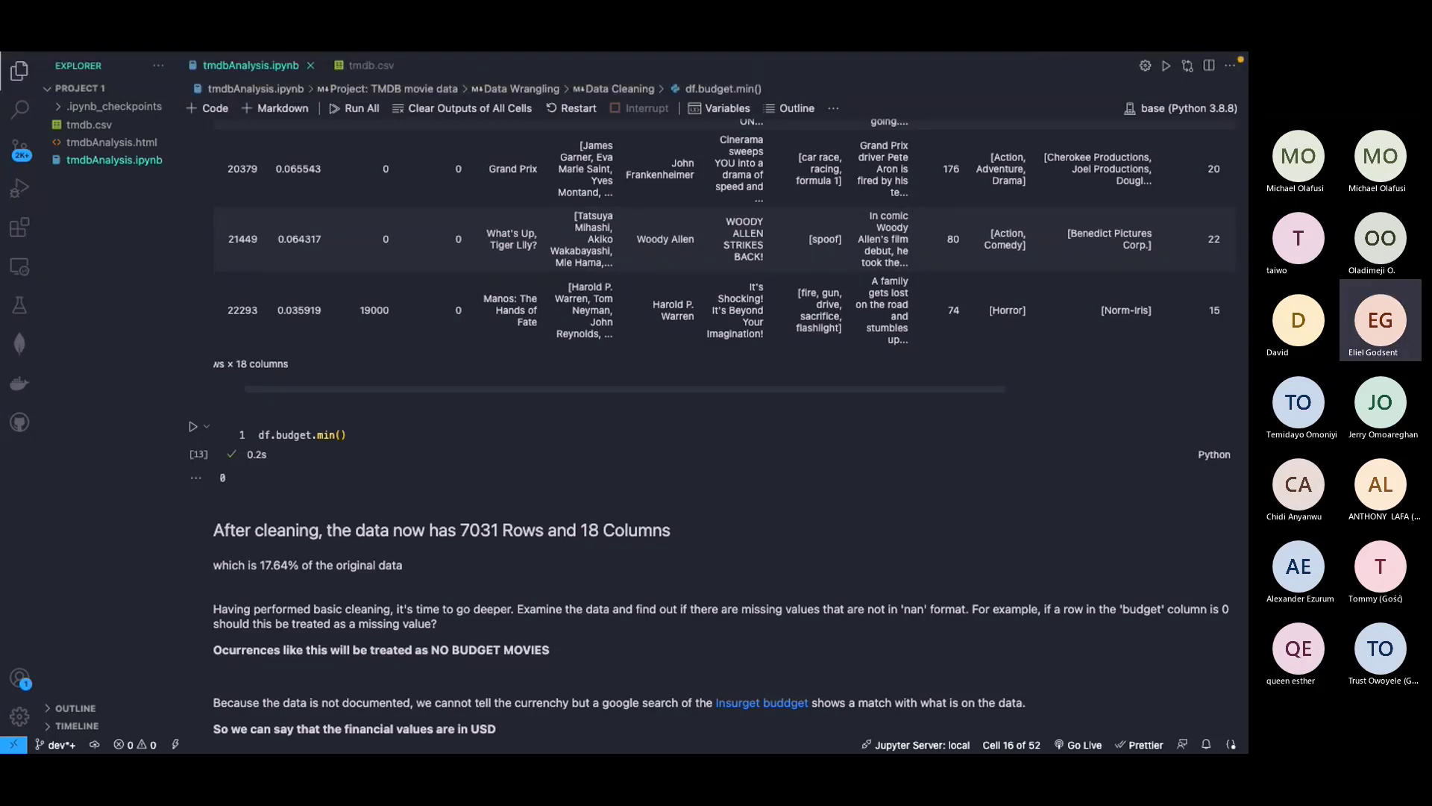
Step: Switch back to the browser, search Google for "are there debt movies" and skim the results
{"action": "key", "text": "ctrl+Left"}
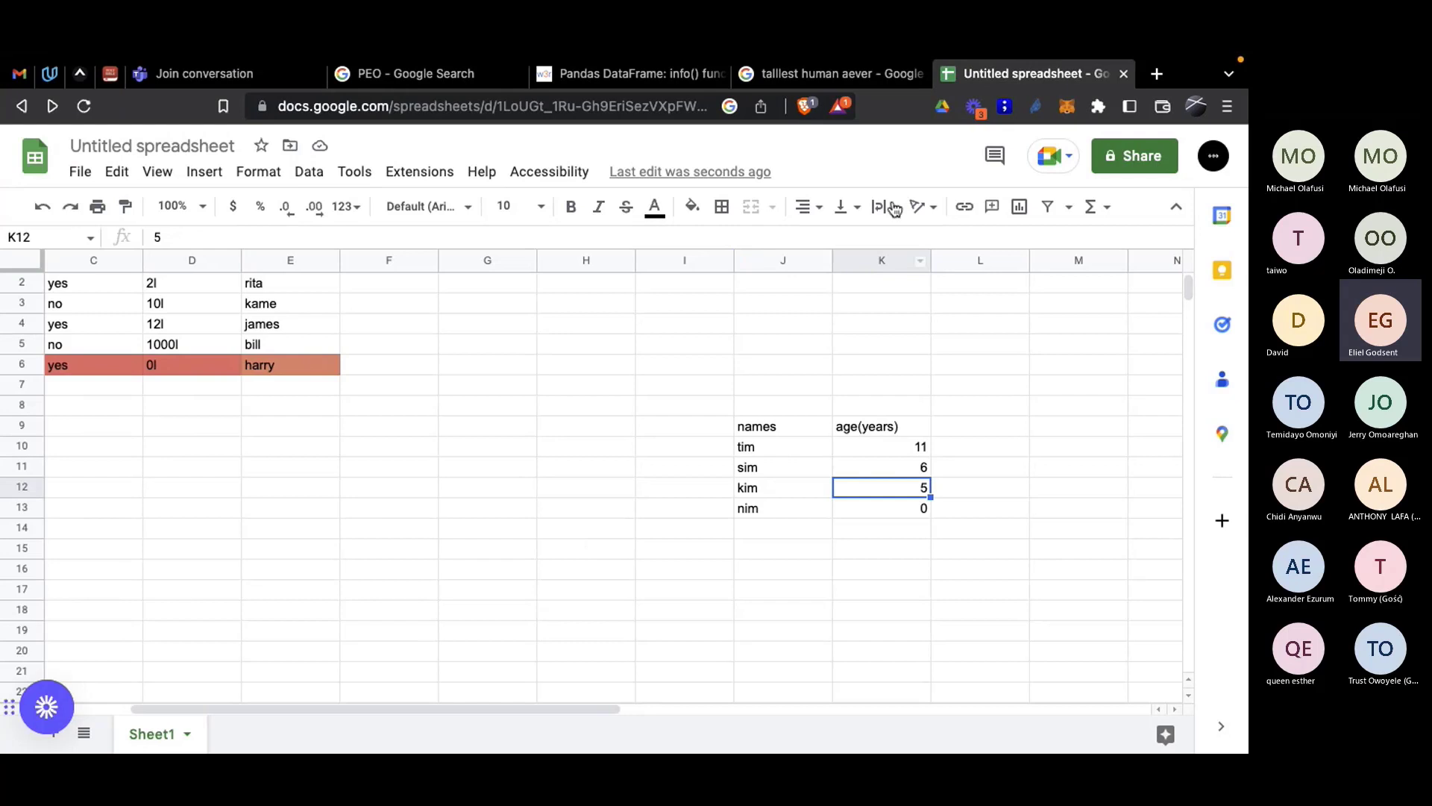
{"action": "left_click", "coordinate": [863, 83]}
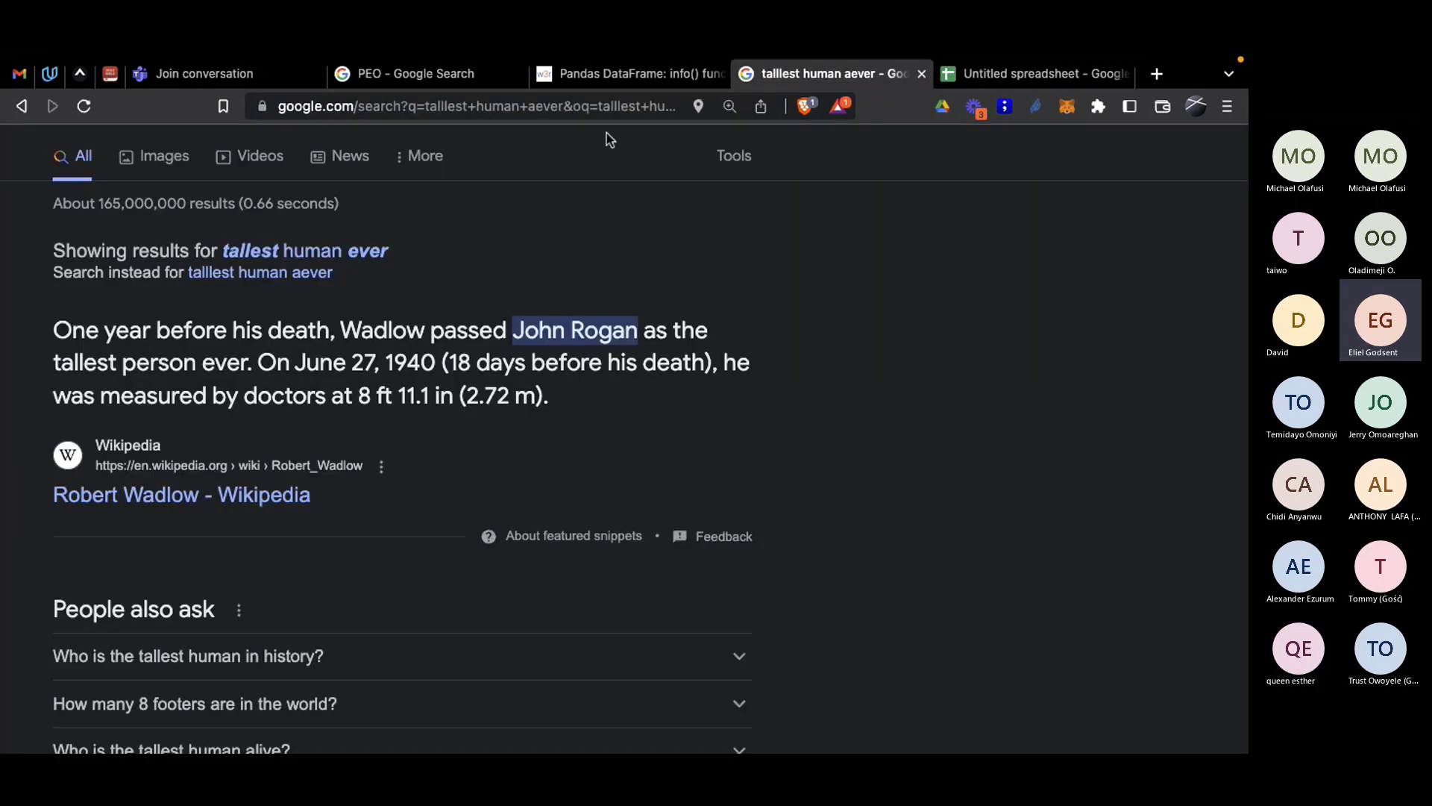
{"action": "left_click", "coordinate": [572, 106]}
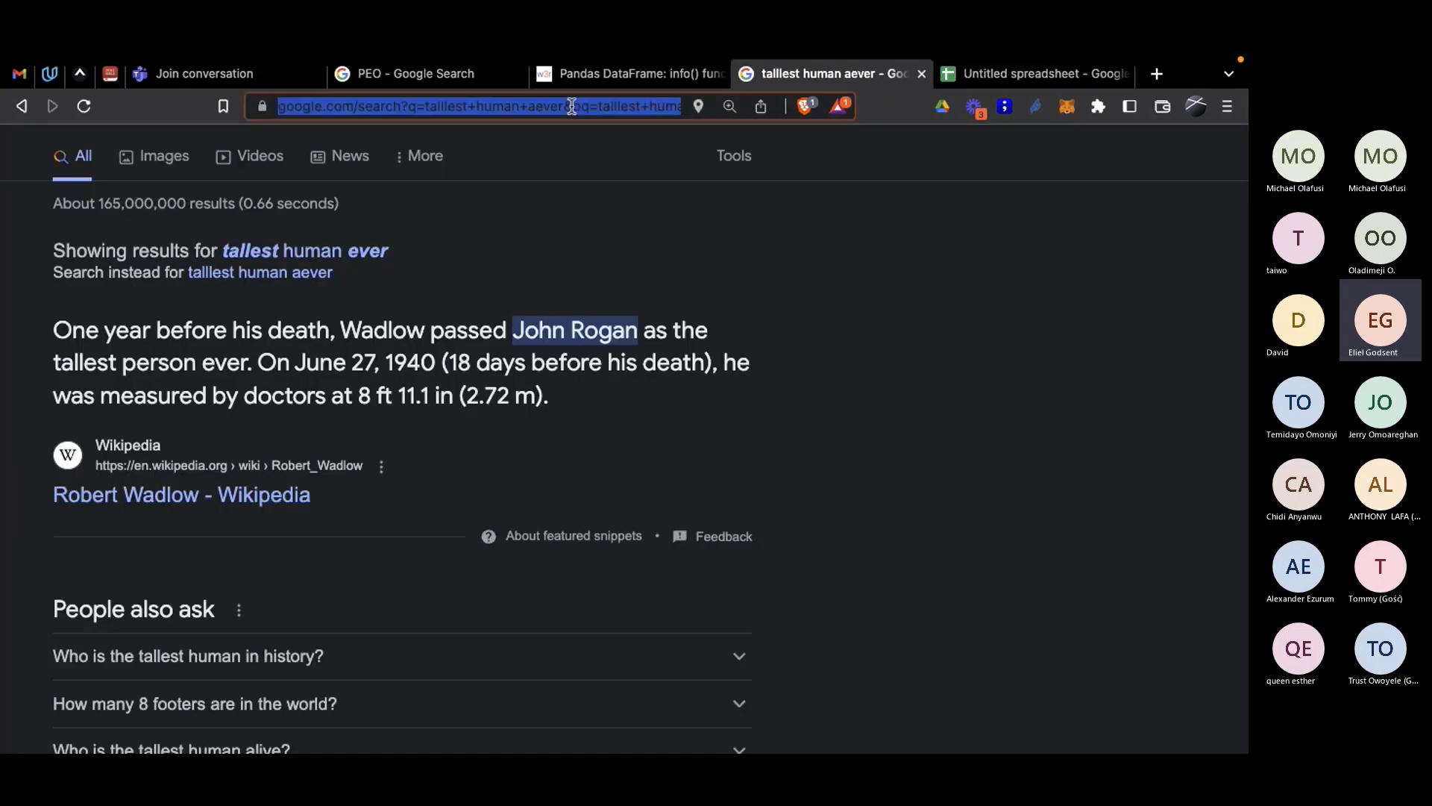
{"action": "type", "text": "are there "}
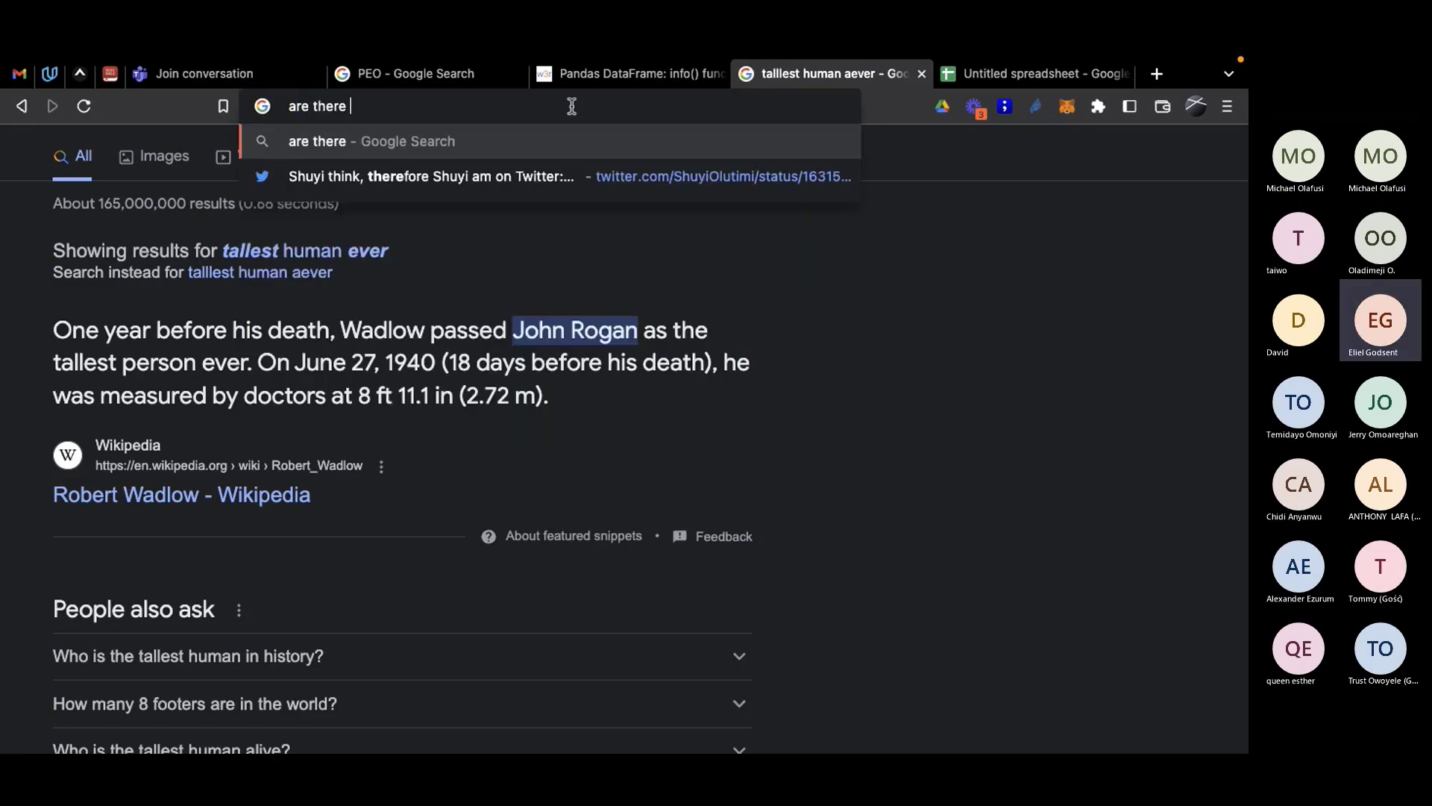
{"action": "type", "text": "debt movies"}
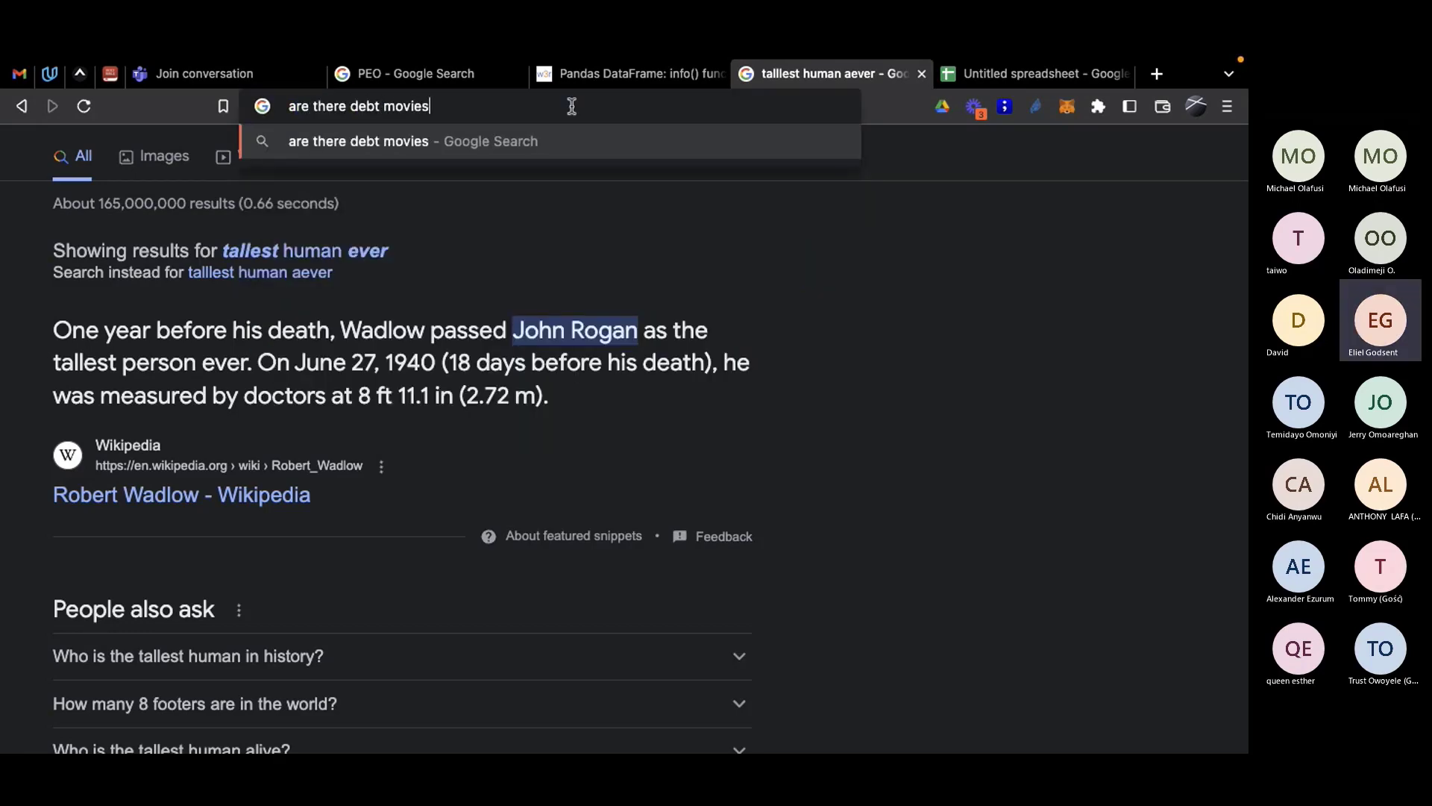
{"action": "key", "text": "Return"}
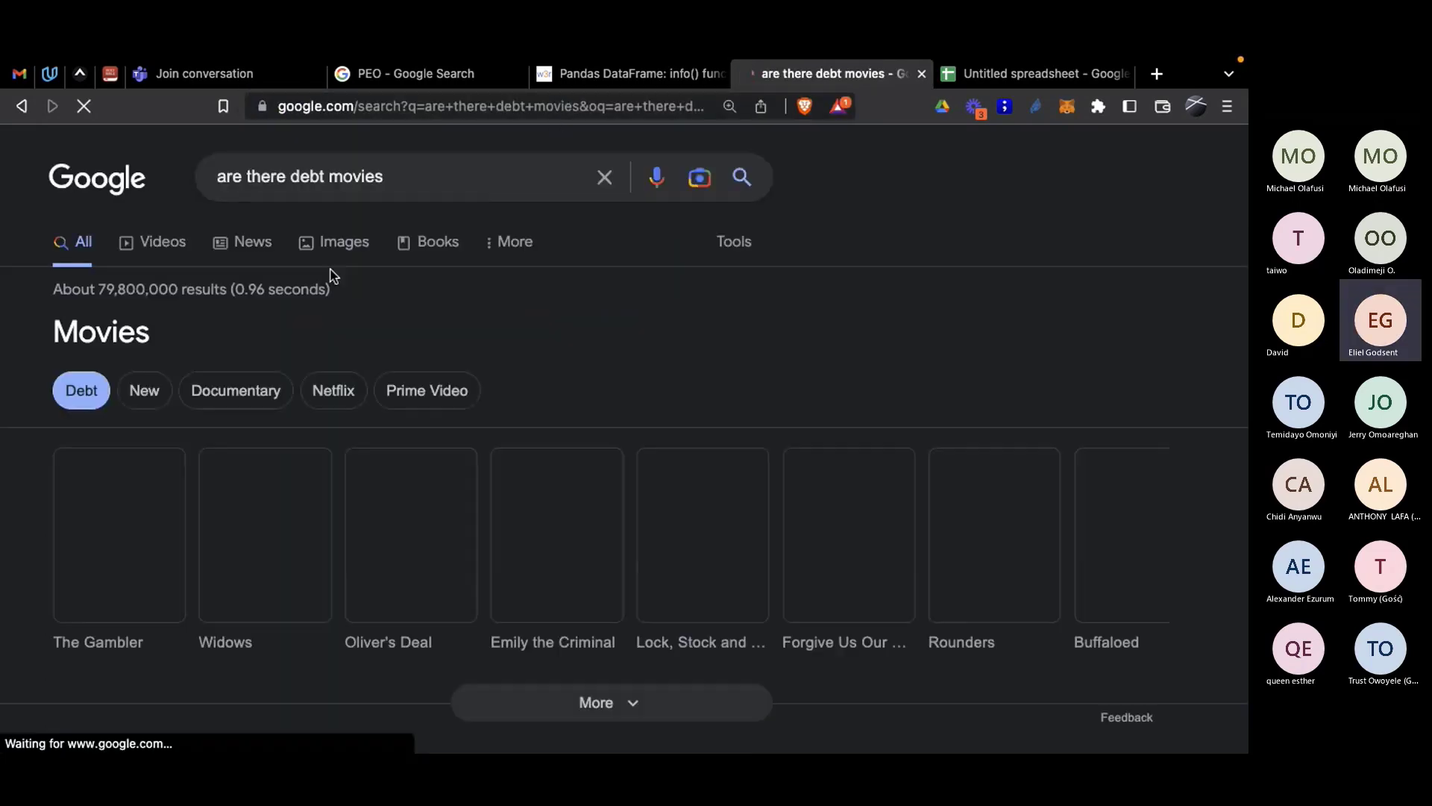
{"action": "scroll", "coordinate": [333, 285], "scroll_direction": "down", "scroll_amount": 6}
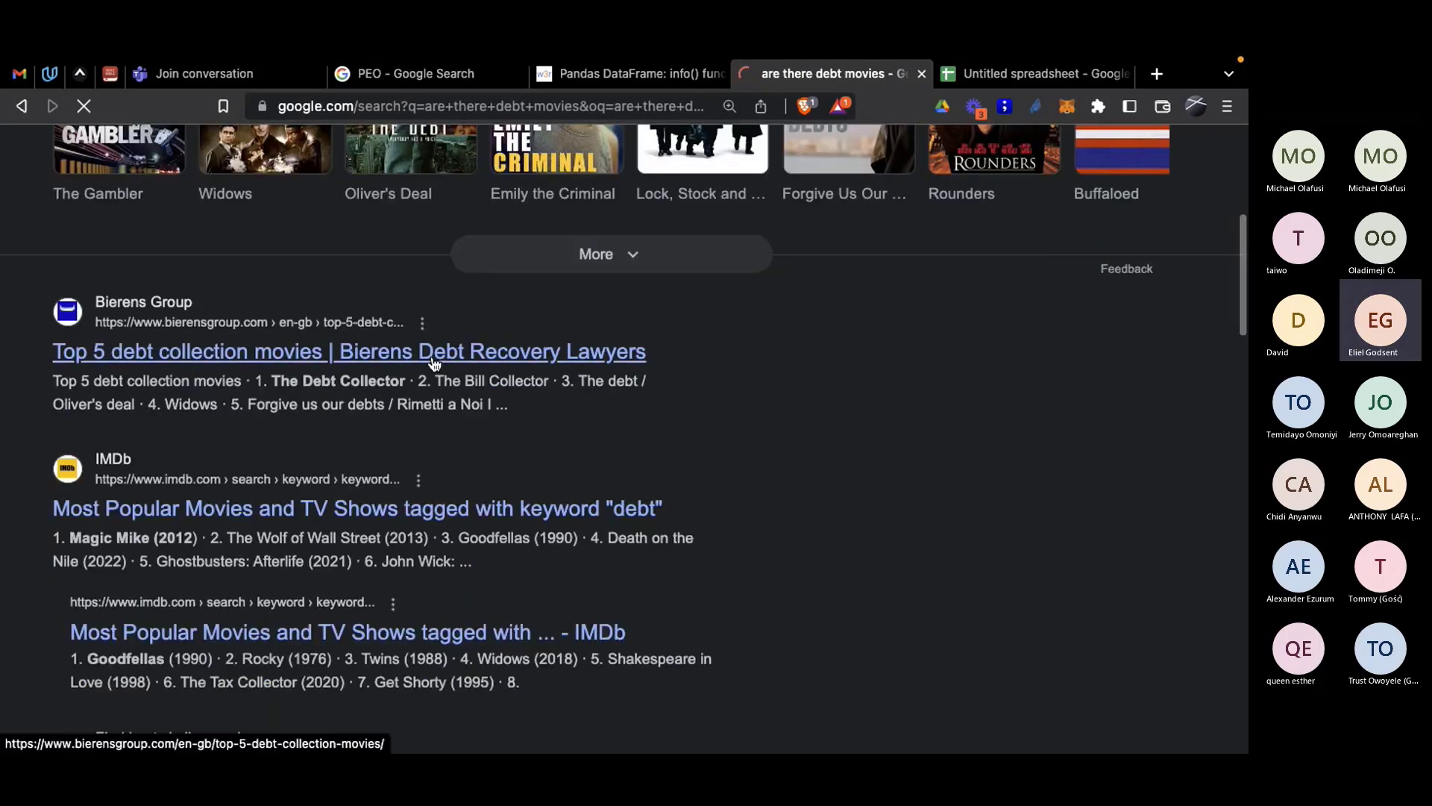
{"action": "scroll", "coordinate": [550, 447], "scroll_direction": "down", "scroll_amount": 3}
{"action": "scroll", "coordinate": [549, 448], "scroll_direction": "up", "scroll_amount": 8}
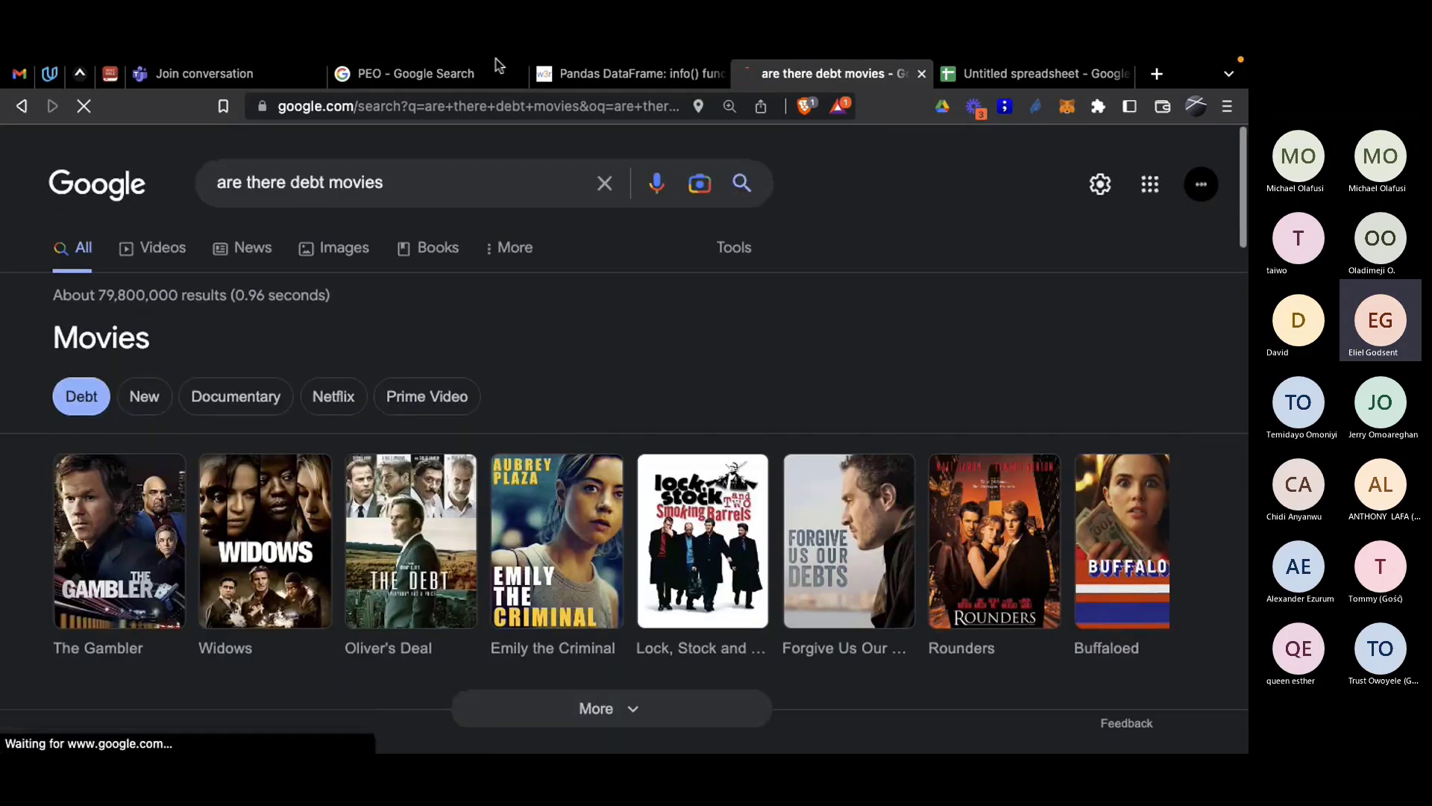
Step: Replace the Google search query with "could you shoot a movie on de"
{"action": "left_click", "coordinate": [412, 162]}
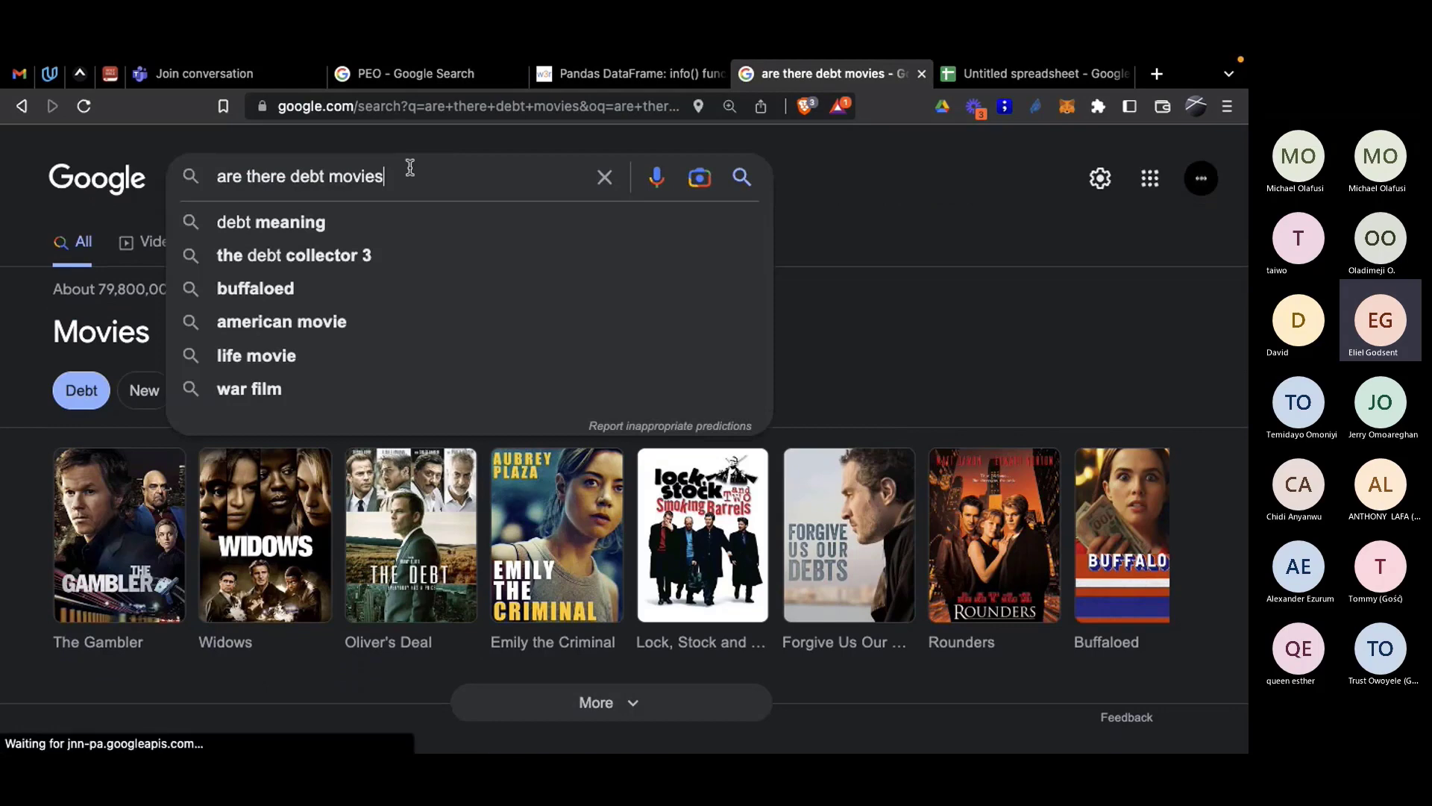
{"action": "key", "text": "ctrl+a"}
{"action": "type", "text": "could you sho"}
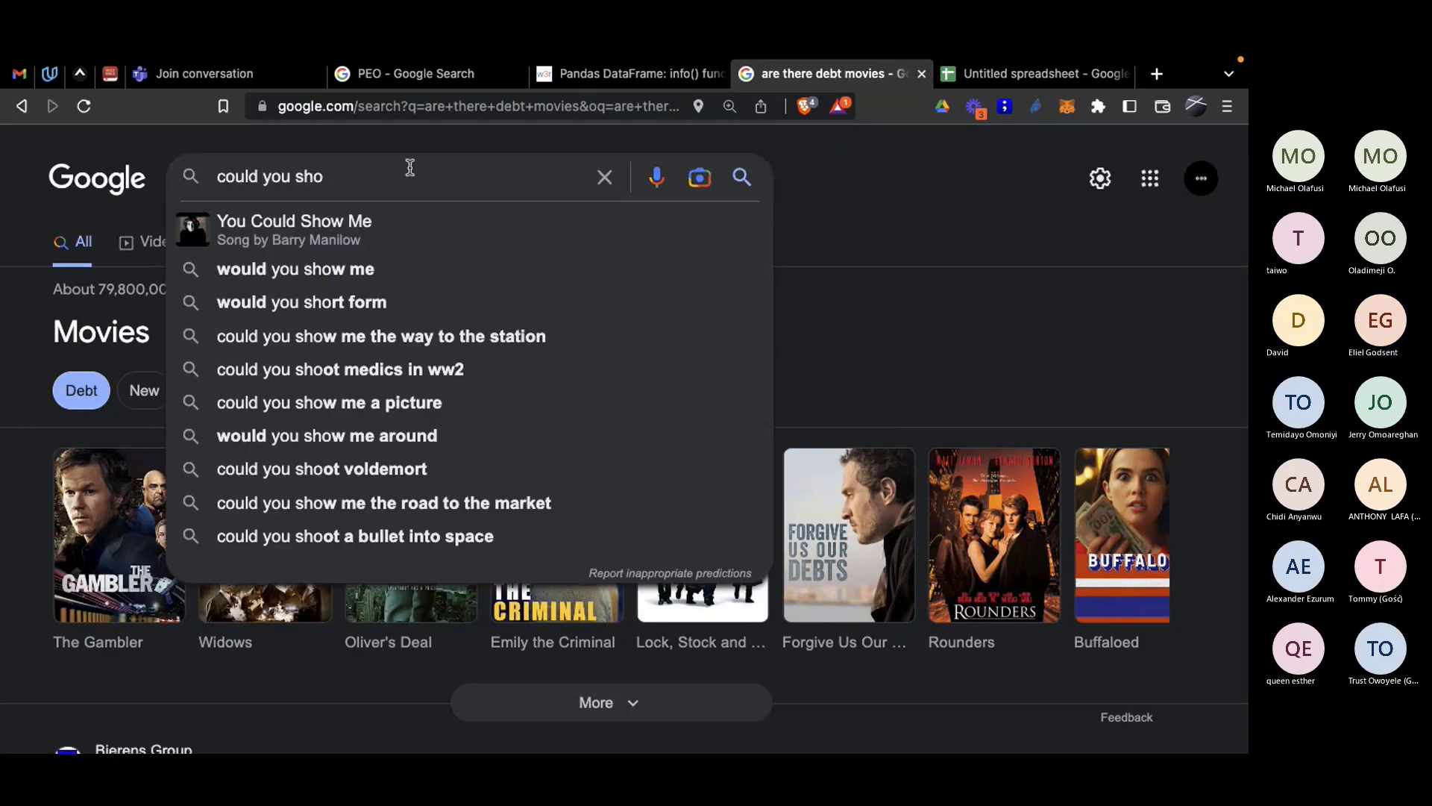
{"action": "type", "text": "ot a movie on de"}
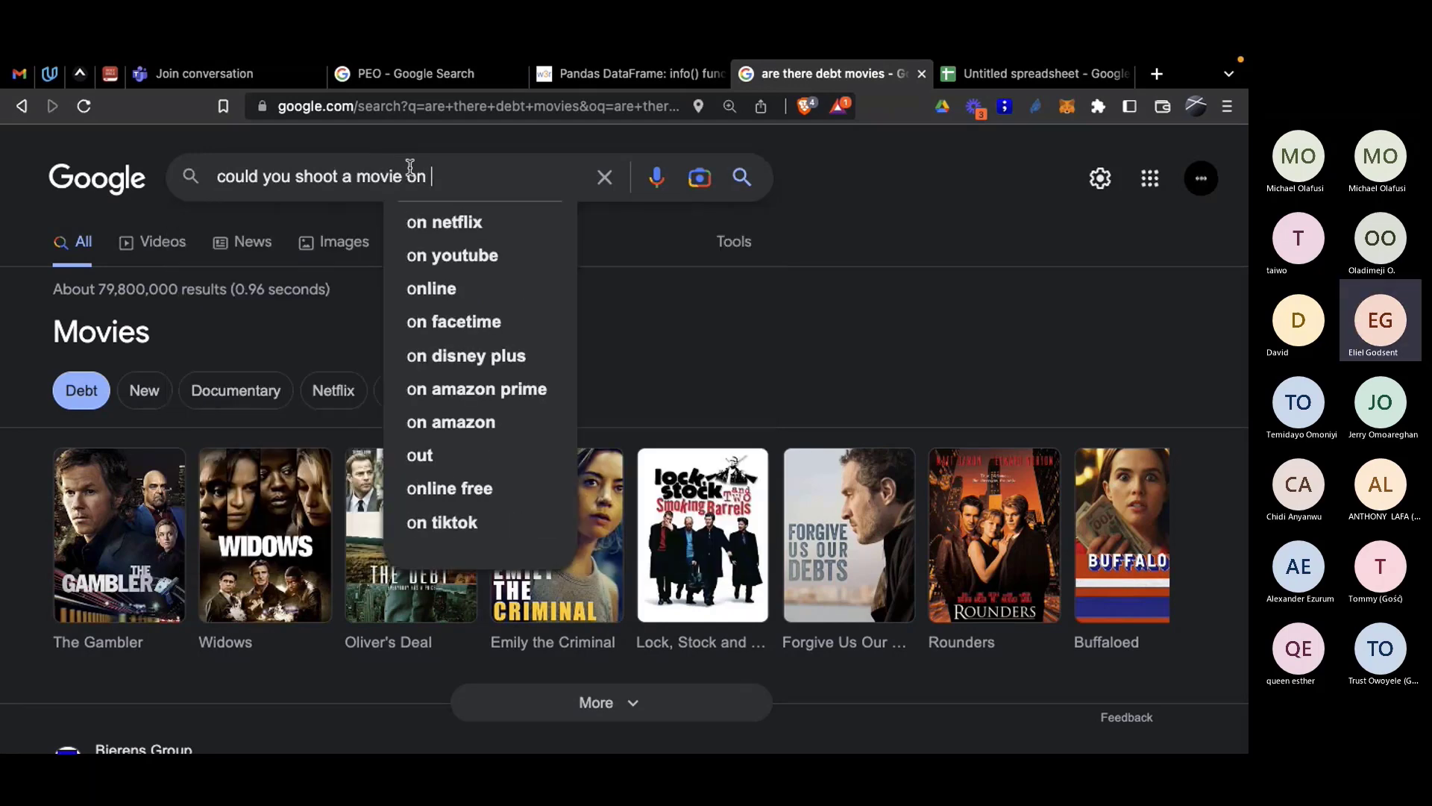